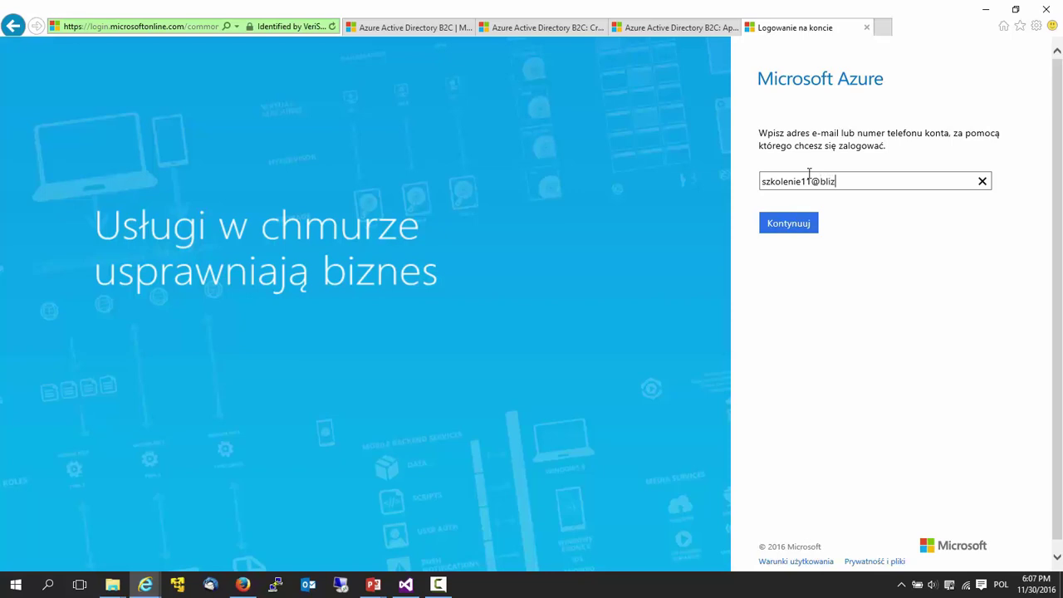
# Sign in to Azure with the account e-mail and password to reach the classic portal.
pyautogui.write('izejszkole.pl')
pyautogui.click(804, 226)
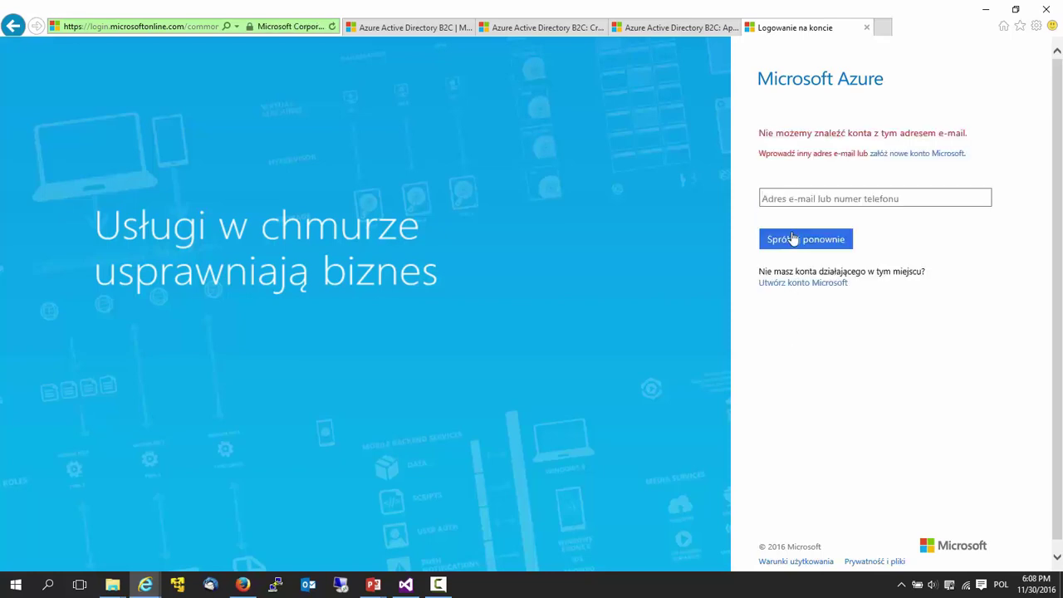
pyautogui.click(791, 199)
pyautogui.hotkey('ctrl', 'v')
pyautogui.click(801, 241)
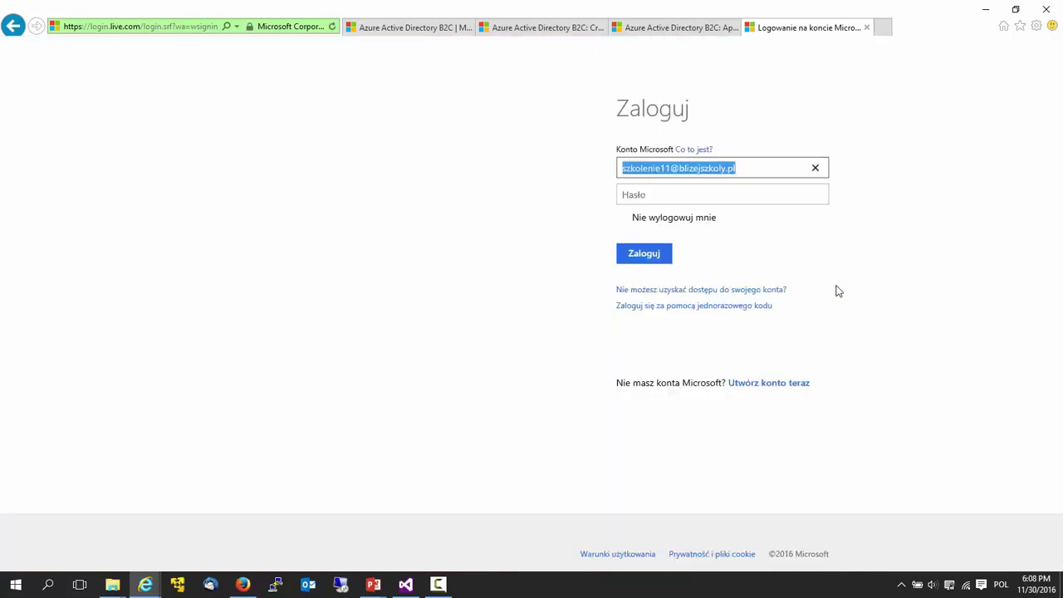
pyautogui.click(694, 193)
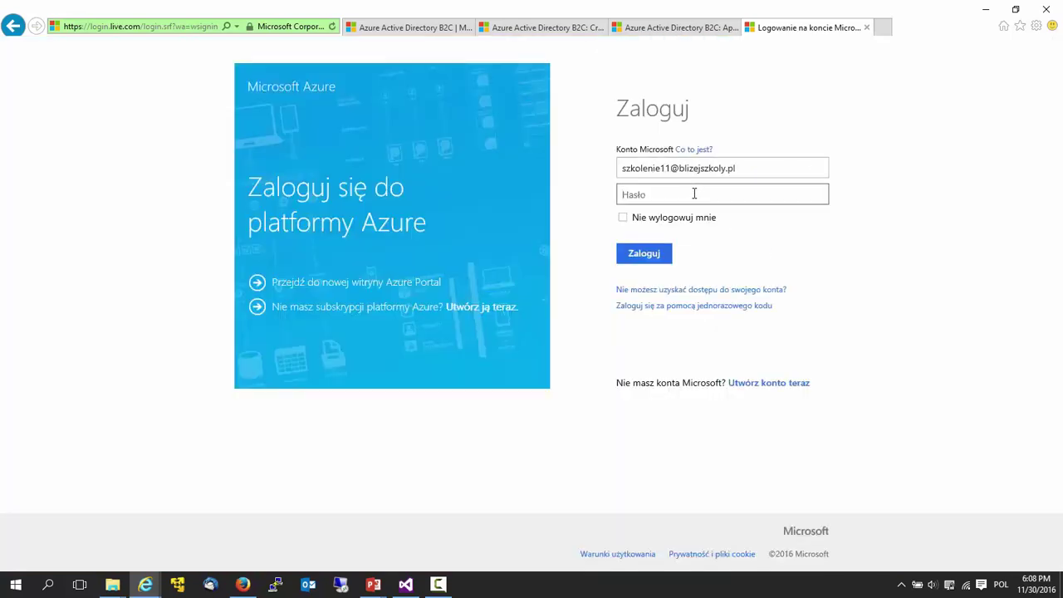
pyautogui.write('••••••••')
pyautogui.press('Return')
pyautogui.write('••••')
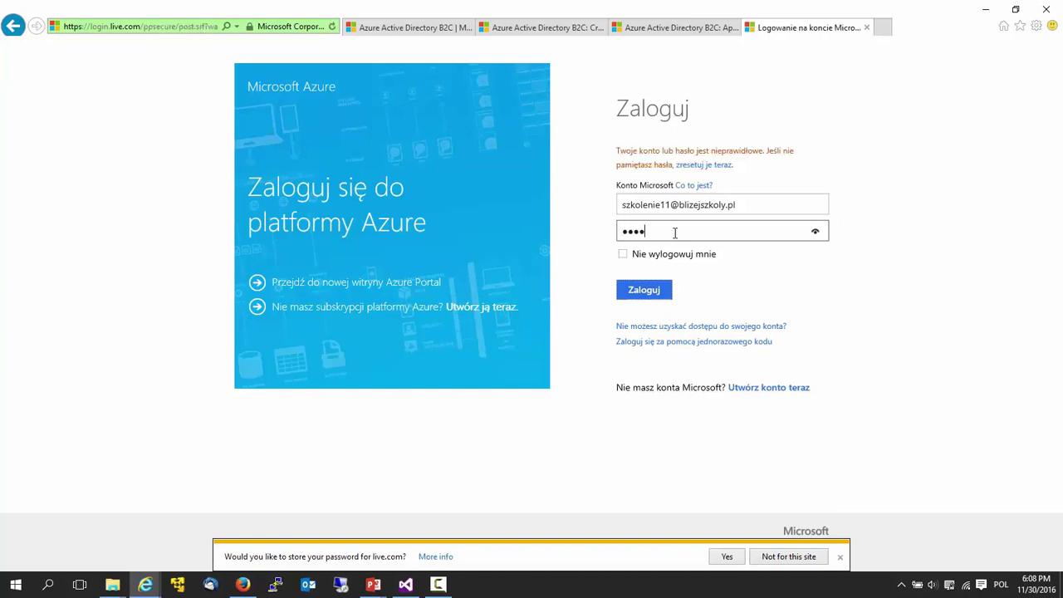
pyautogui.press('Return')
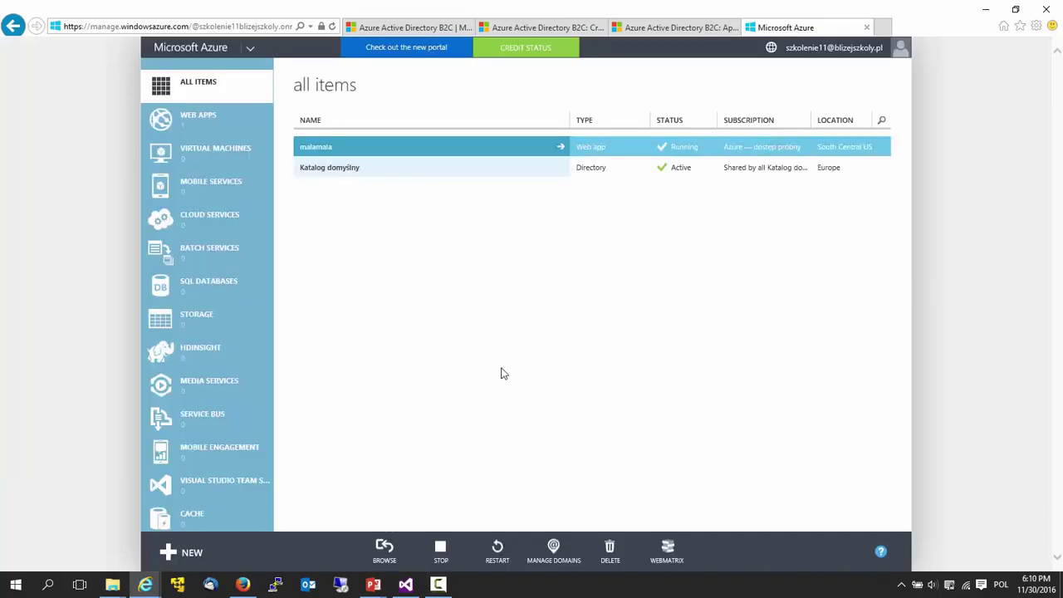
# Review the B2C tenant creation article in the documentation.
pyautogui.click(415, 27)
pyautogui.click(532, 28)
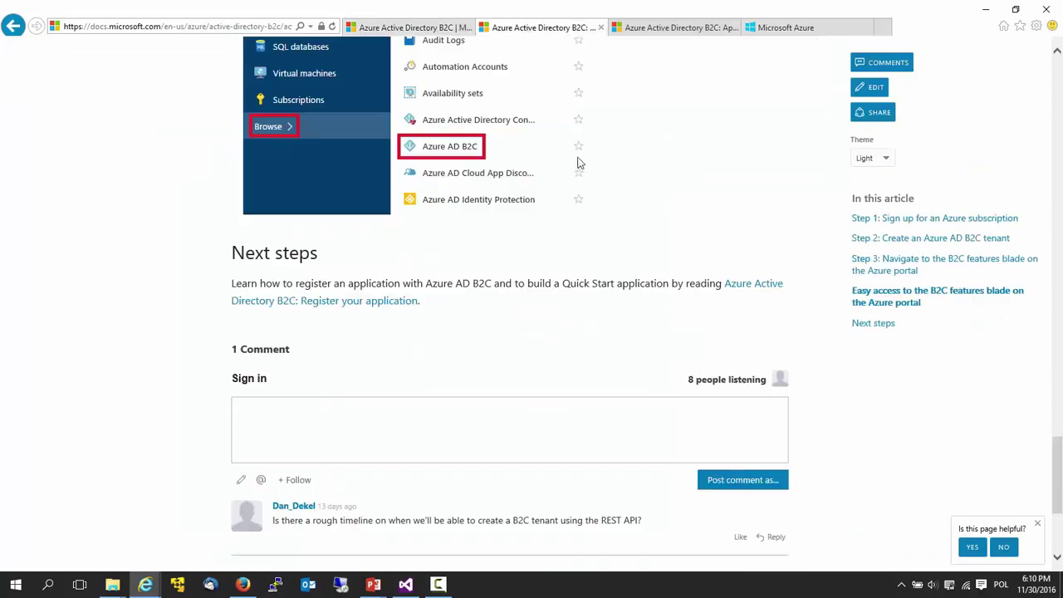
pyautogui.scroll(15, 579, 162)
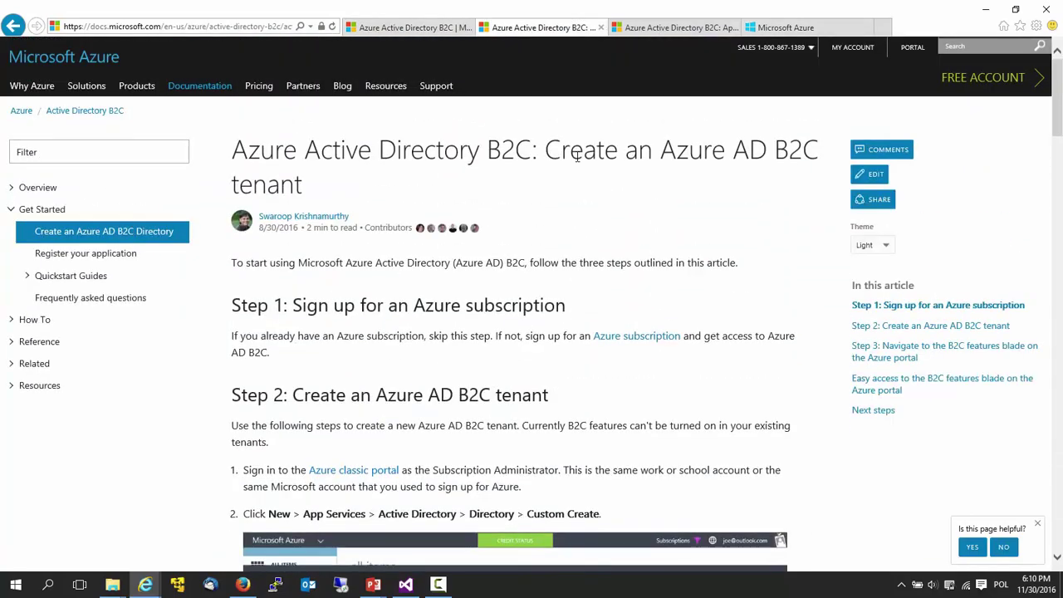
pyautogui.scroll(-2, 579, 162)
pyautogui.scroll(-3, 578, 157)
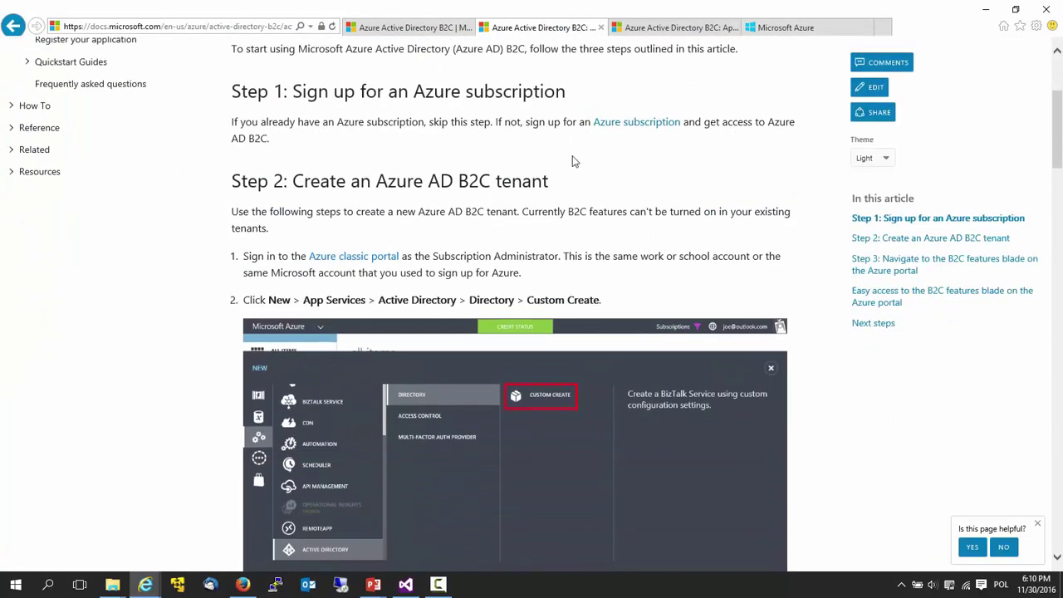
pyautogui.scroll(-3, 431, 82)
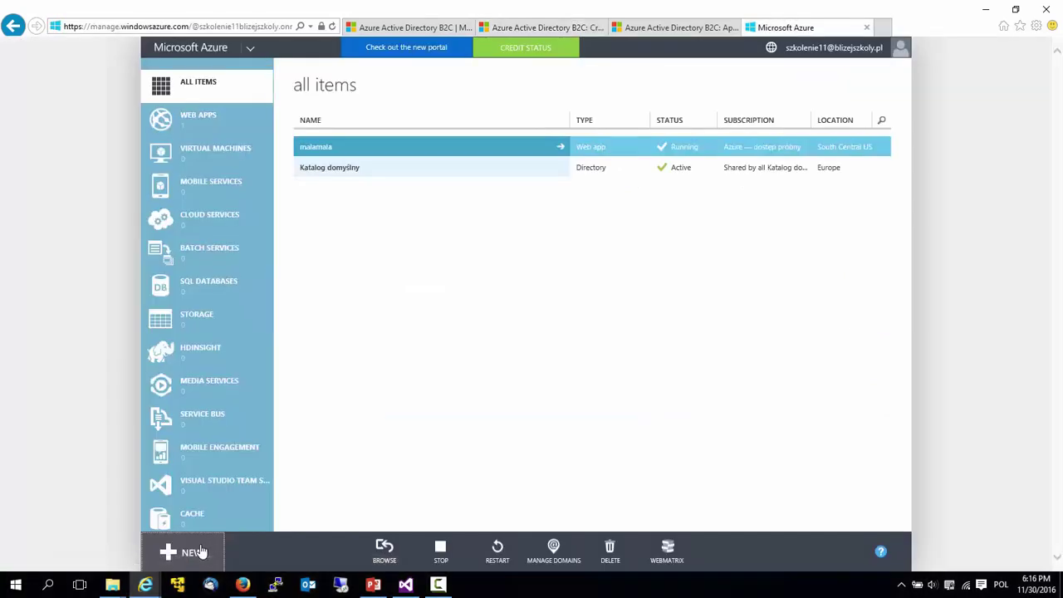
# Go to NEW > App Services > Active Directory > Directory > Custom Create.
pyautogui.click(200, 551)
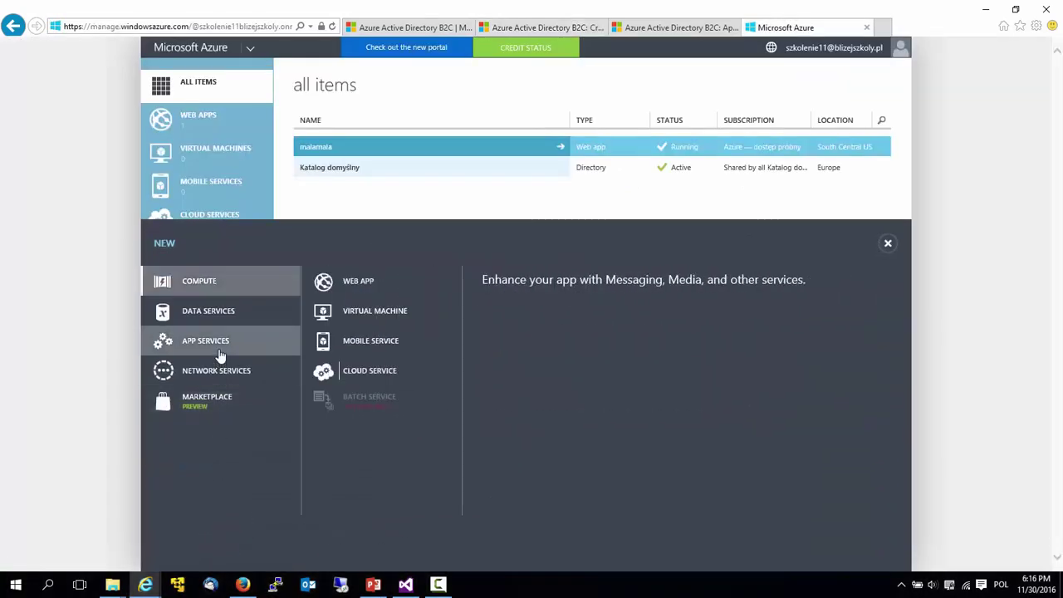
pyautogui.click(220, 353)
pyautogui.scroll(-2, 464, 485)
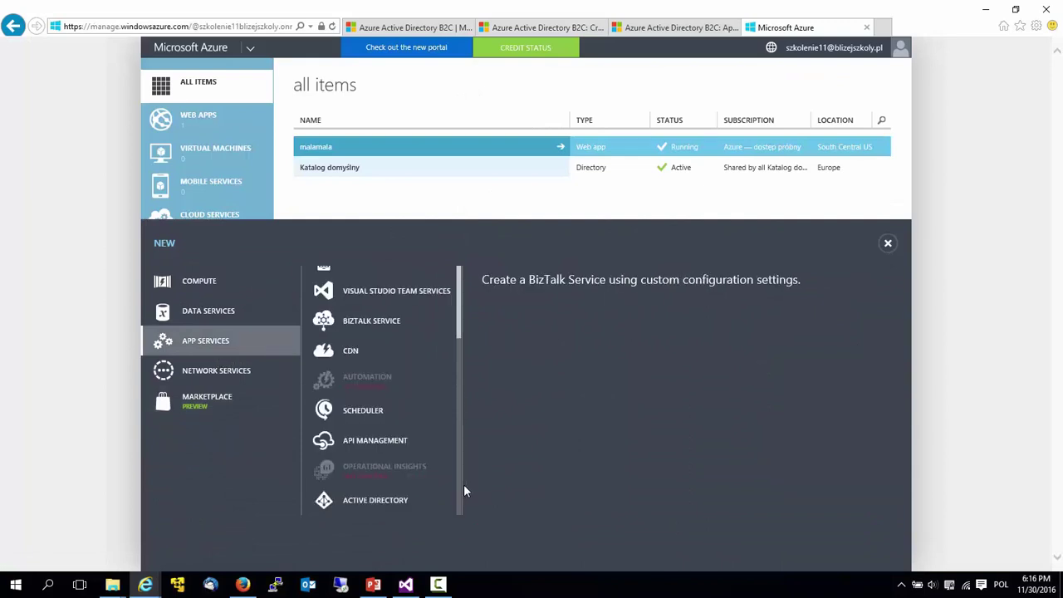
pyautogui.scroll(2, 461, 373)
pyautogui.scroll(-2, 463, 486)
pyautogui.click(428, 502)
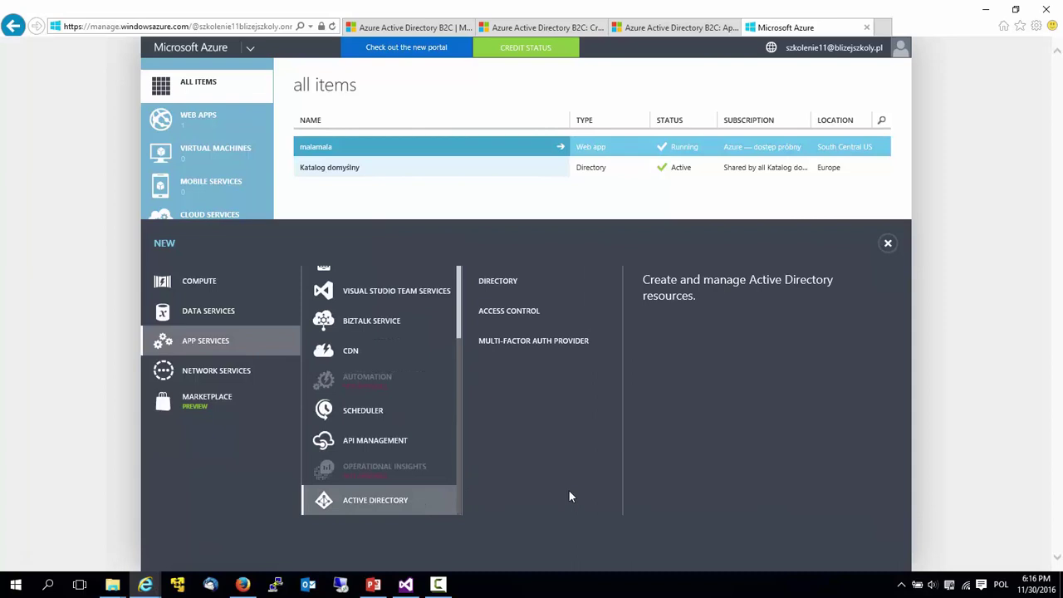
pyautogui.click(542, 291)
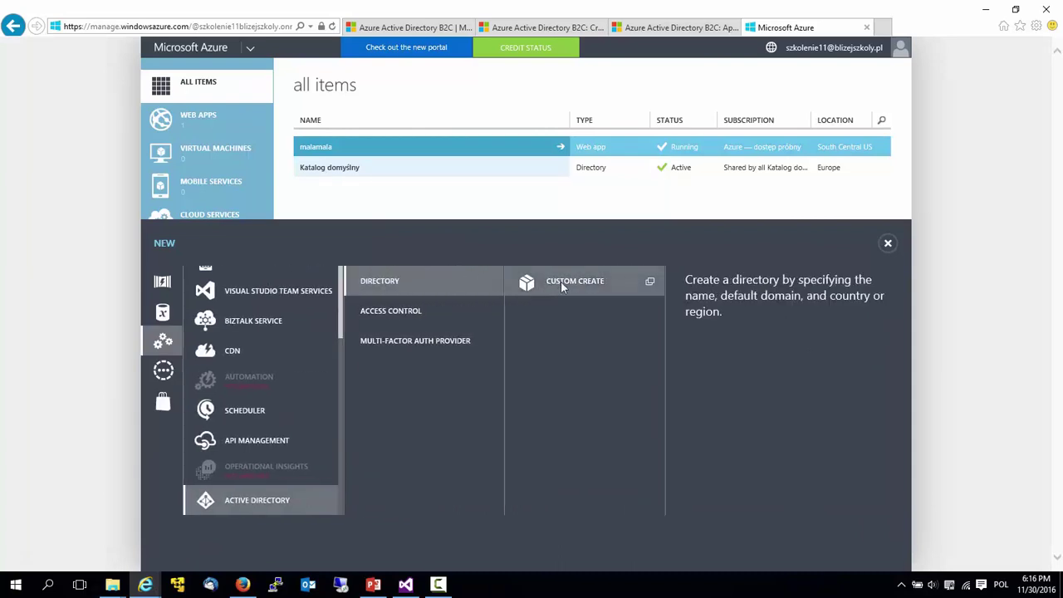
pyautogui.click(561, 284)
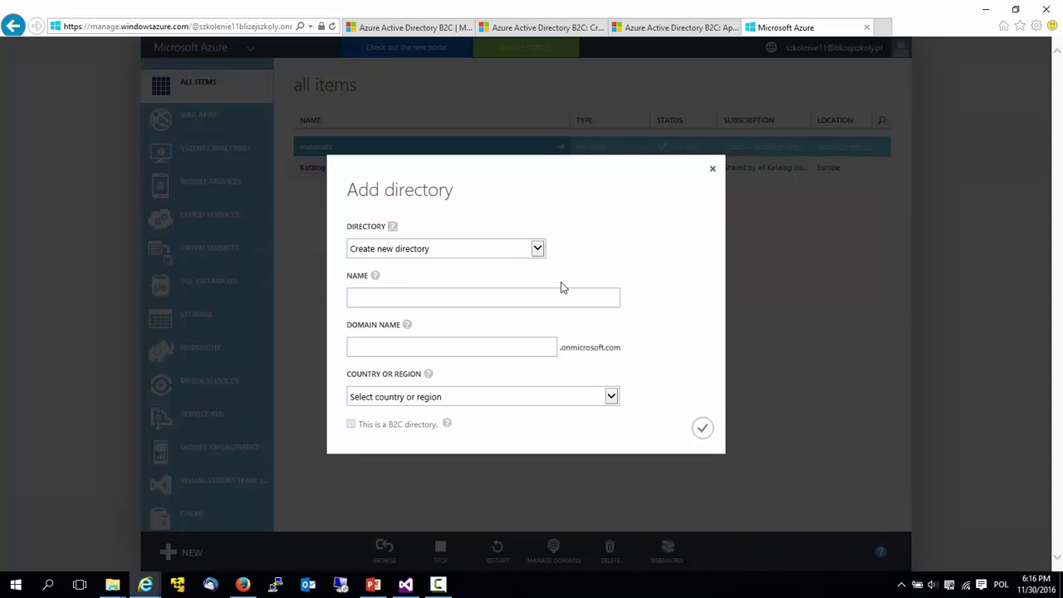
# Choose Create new directory and enter aplikacja as the directory name and domain.
pyautogui.click(394, 249)
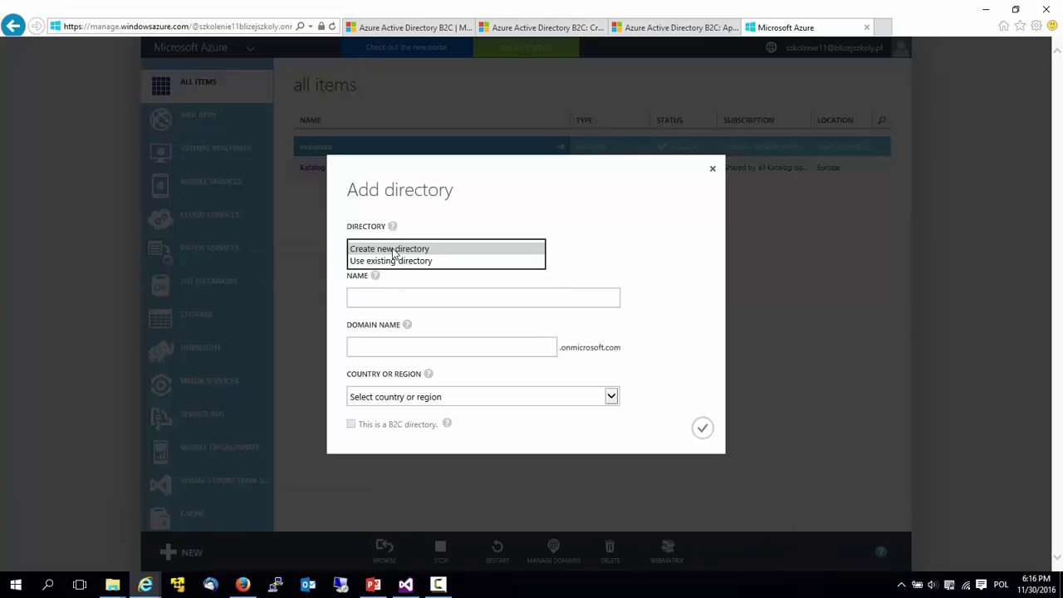
pyautogui.click(403, 250)
pyautogui.click(416, 297)
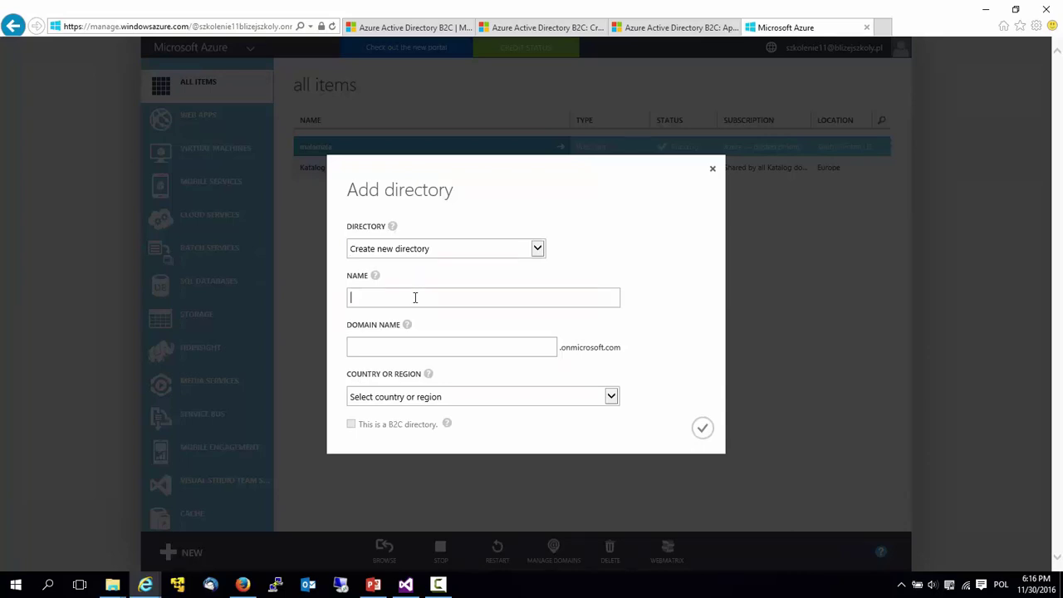
pyautogui.write('aplikacja')
pyautogui.click(418, 347)
pyautogui.write('apl')
# Set the country to Poland, mark it as a B2C directory, and create it.
pyautogui.click(541, 403)
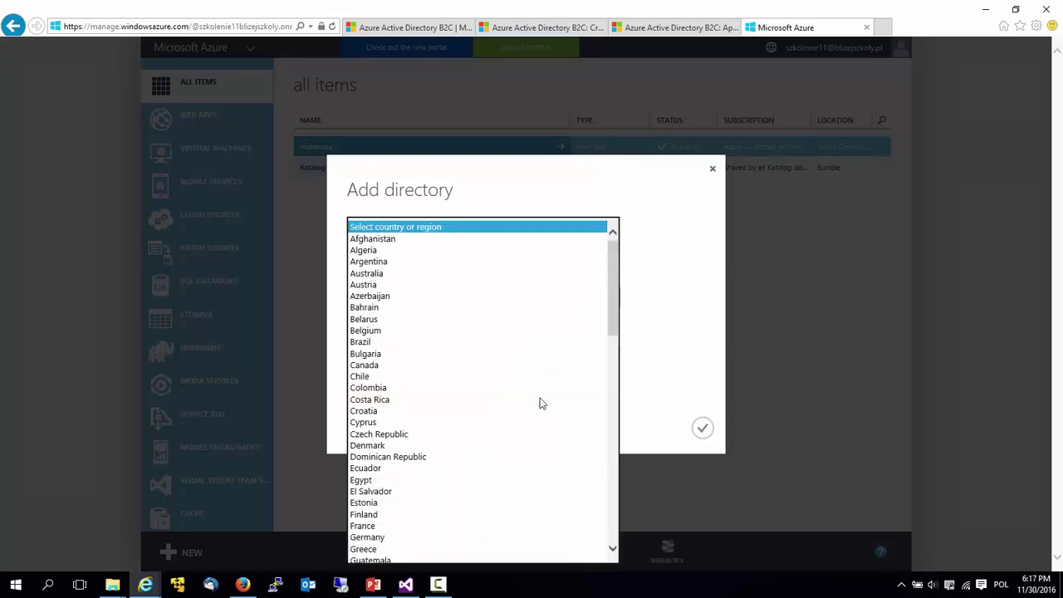
pyautogui.scroll(-2, 618, 384)
pyautogui.scroll(-15, 618, 383)
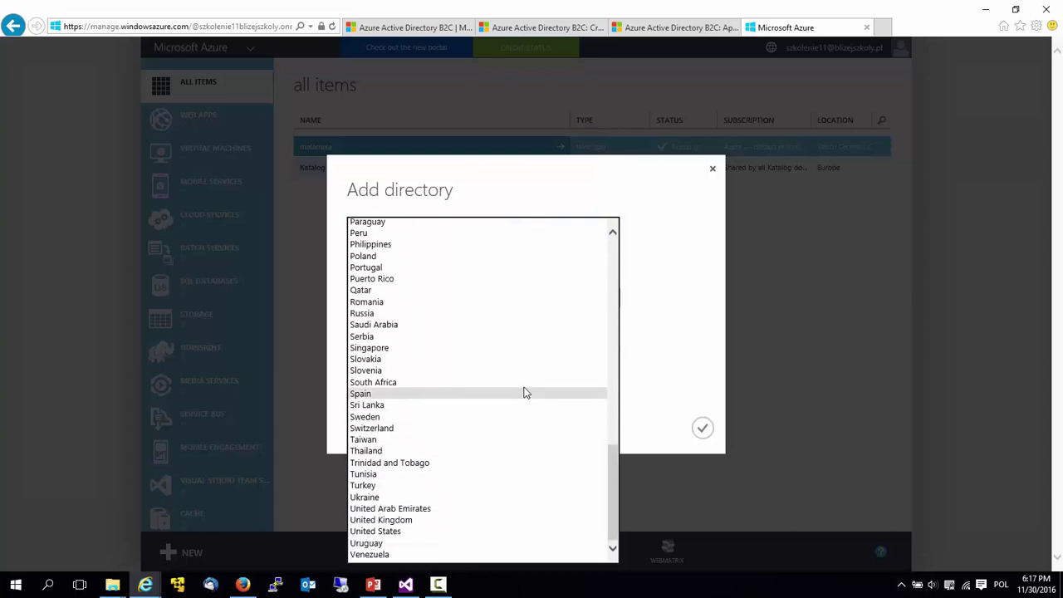
pyautogui.click(498, 257)
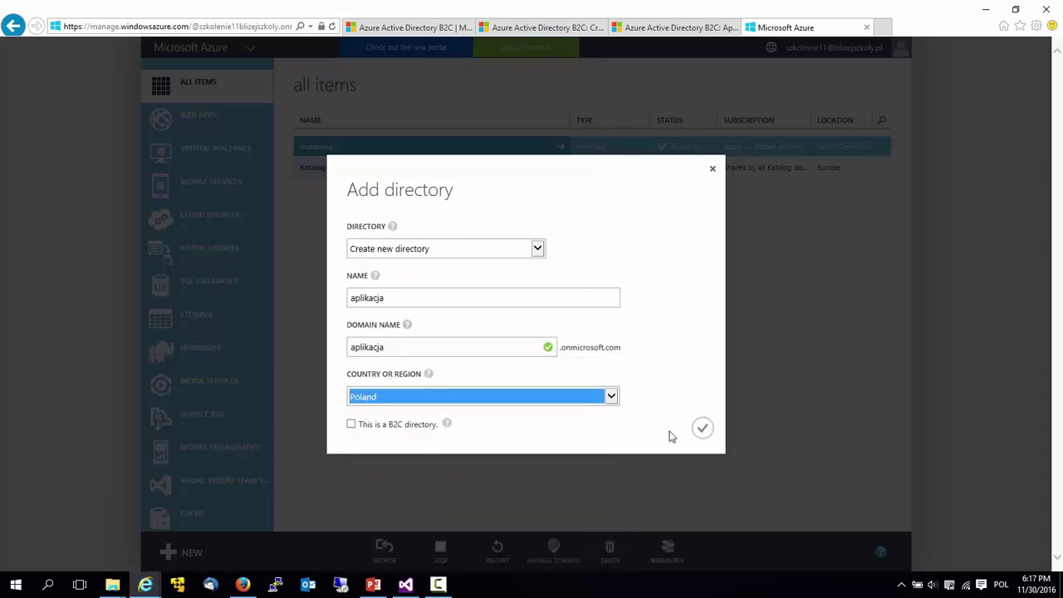
pyautogui.click(351, 425)
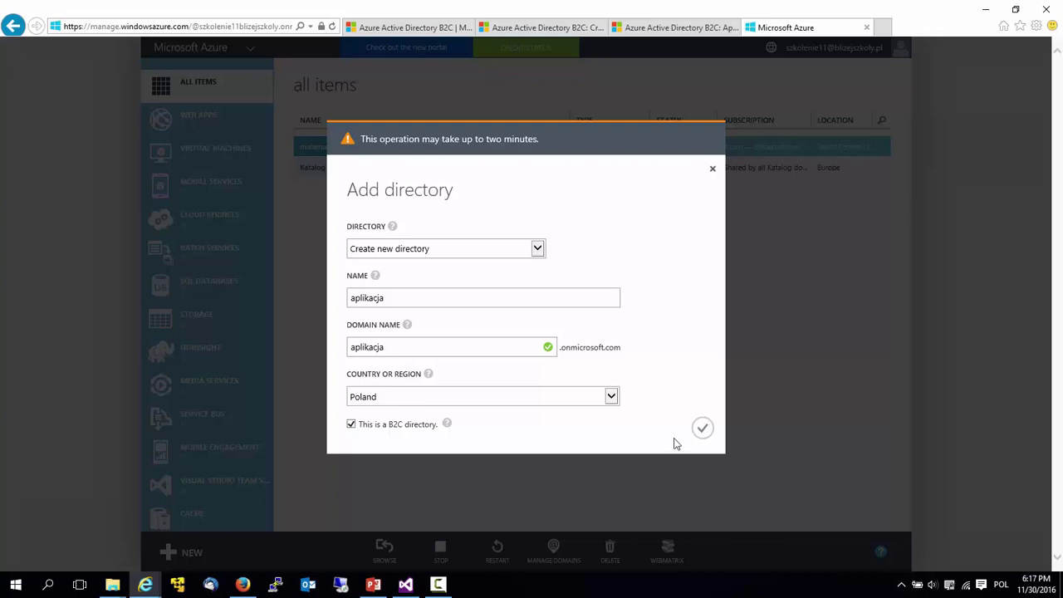
pyautogui.click(703, 428)
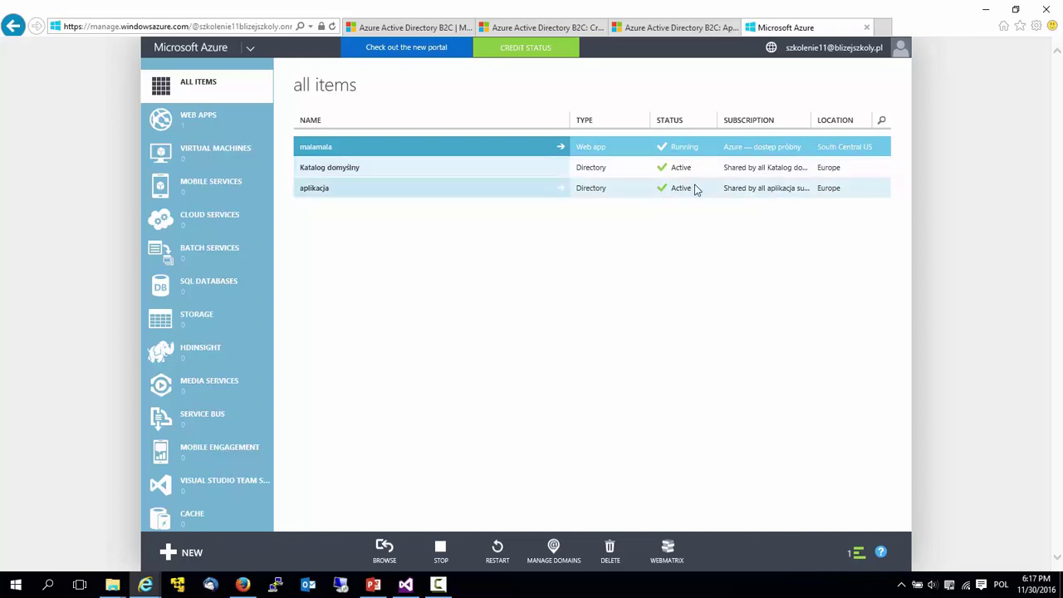
# Read further through the B2C tenant creation article.
pyautogui.click(544, 27)
pyautogui.scroll(-9, 527, 361)
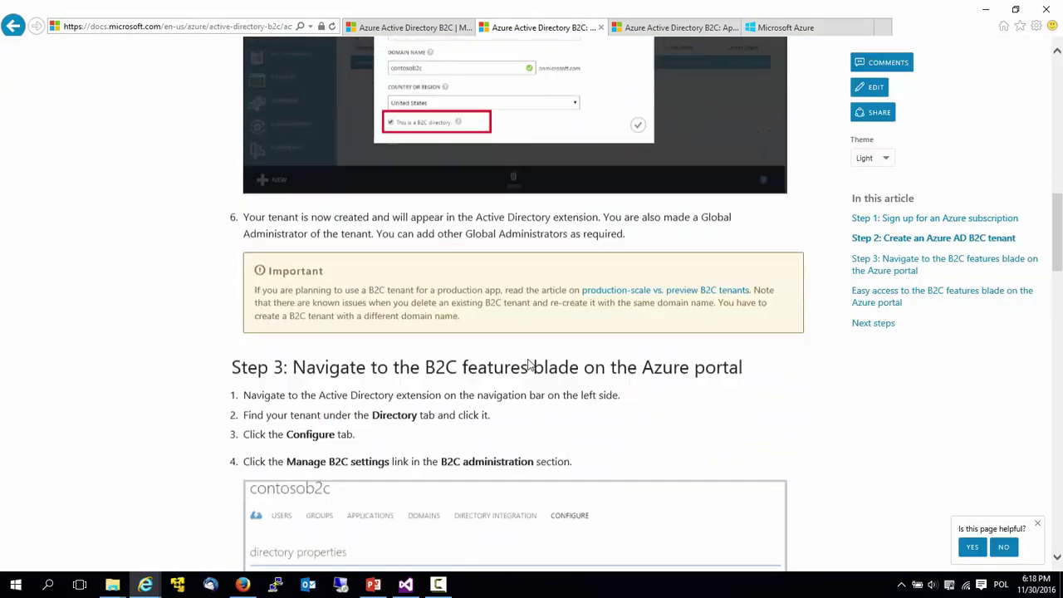
pyautogui.scroll(-3, 527, 364)
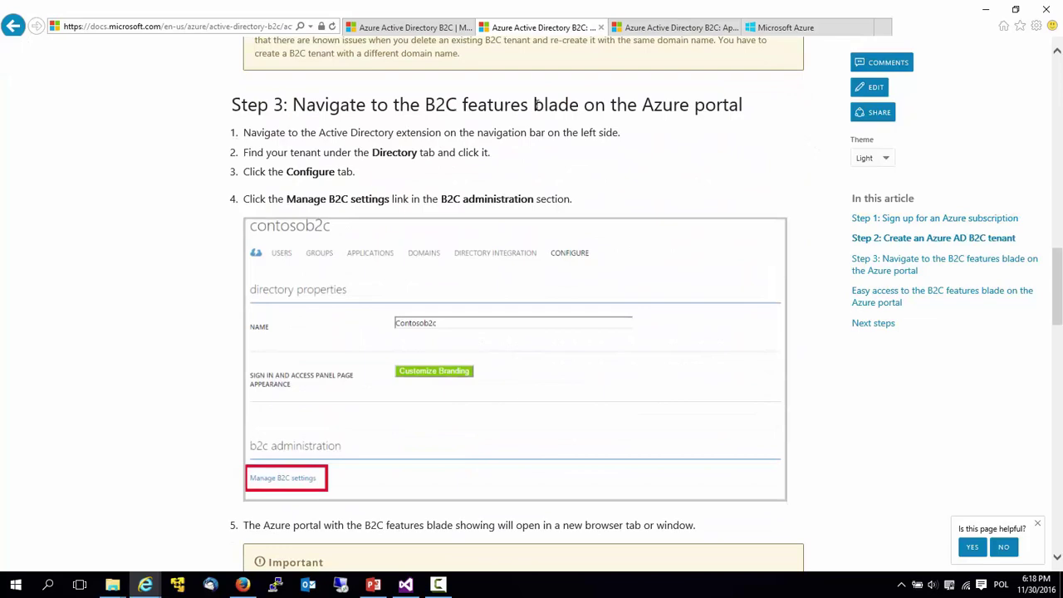
pyautogui.scroll(-1, 543, 206)
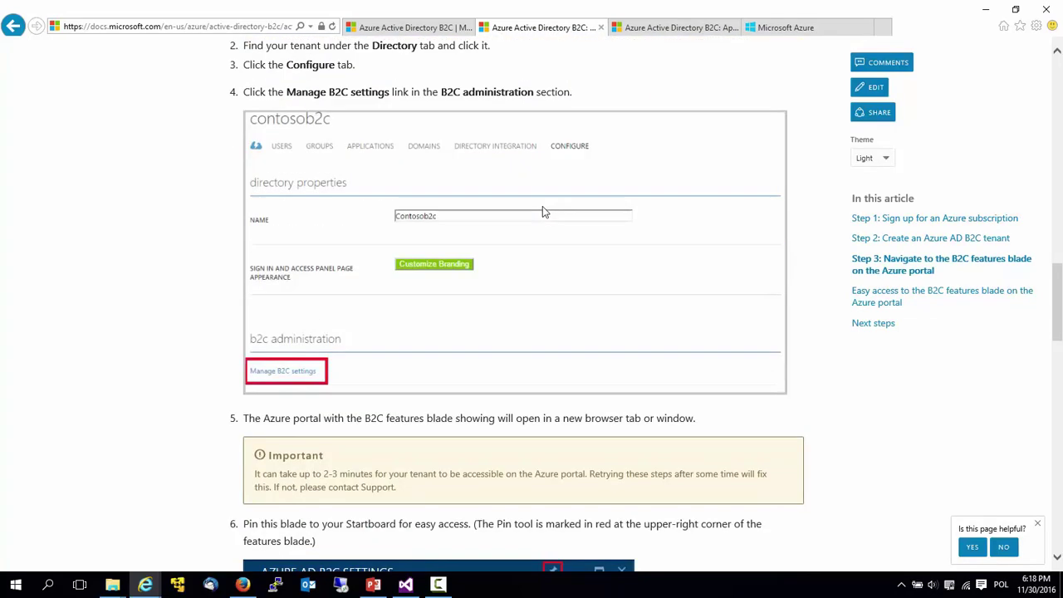
# Open the aplikacja directory under Active Directory and launch its Manage B2C settings.
pyautogui.click(779, 27)
pyautogui.scroll(-10, 208, 332)
pyautogui.click(218, 441)
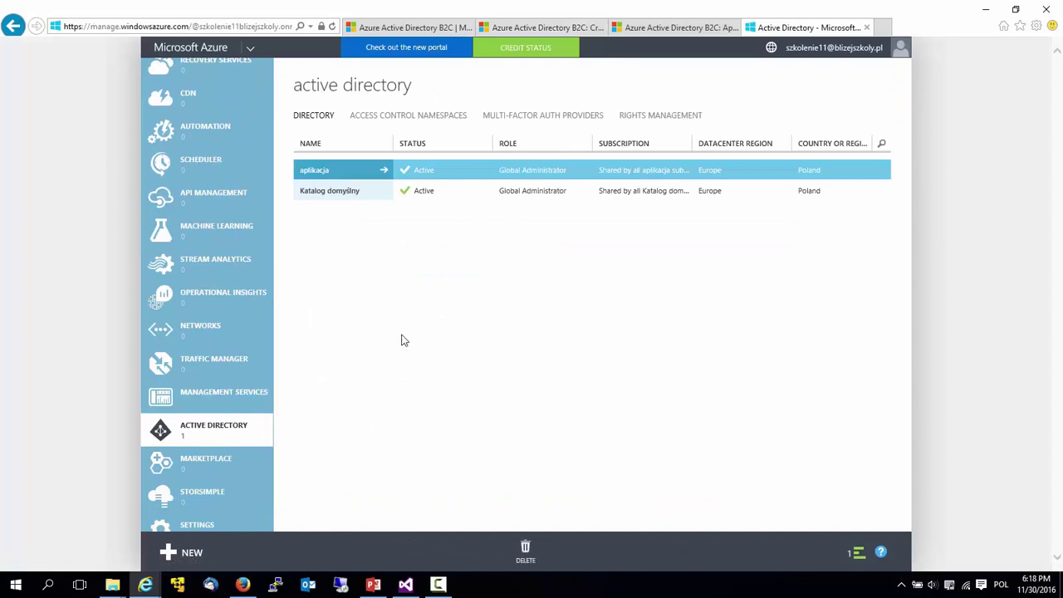
pyautogui.click(322, 172)
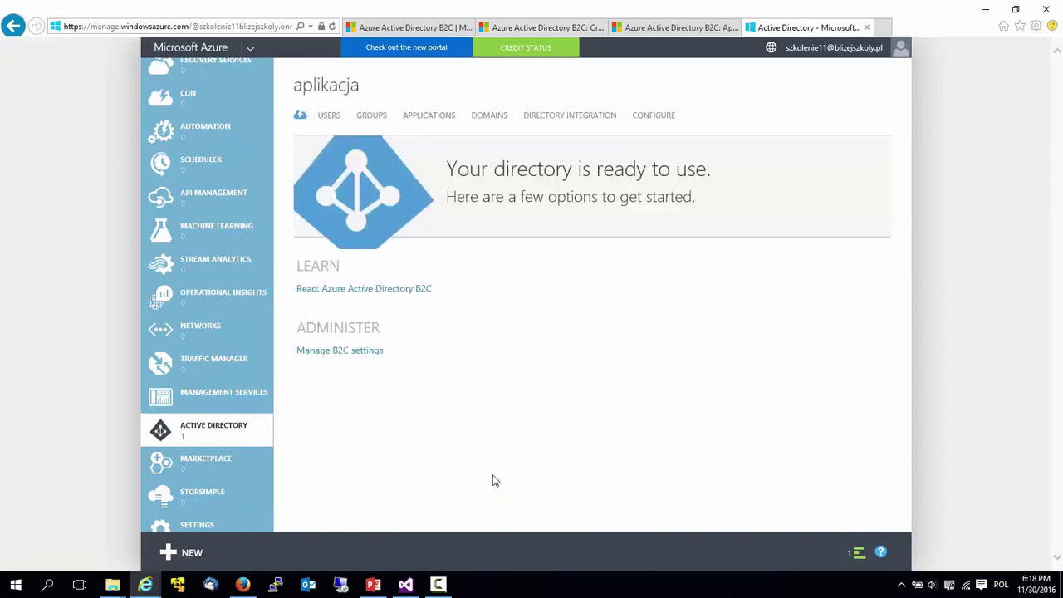
pyautogui.click(358, 352)
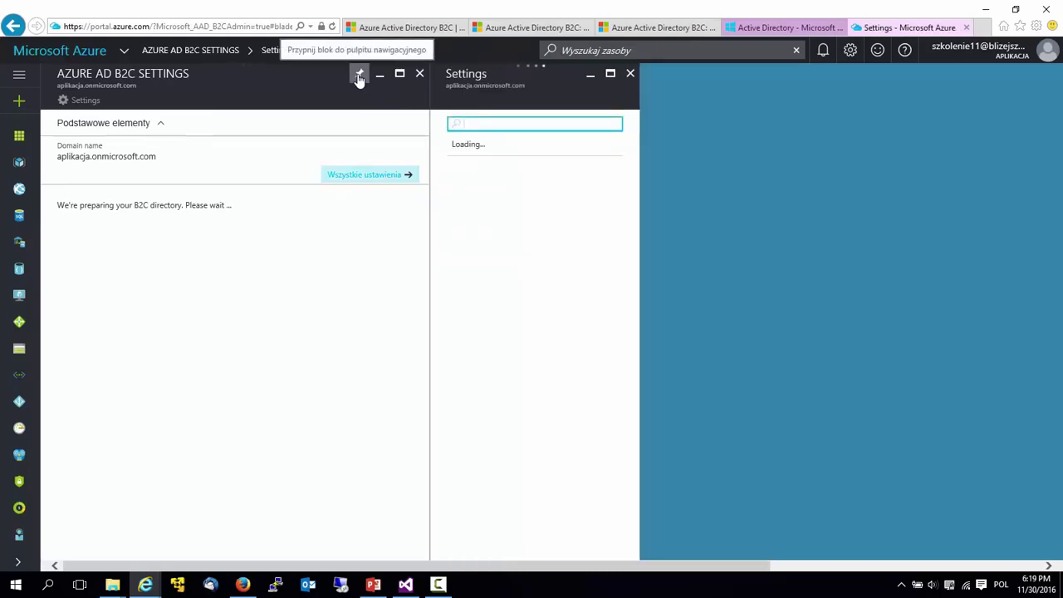
# Pin the B2C settings to the dashboard and open the Register your application article.
pyautogui.click(359, 77)
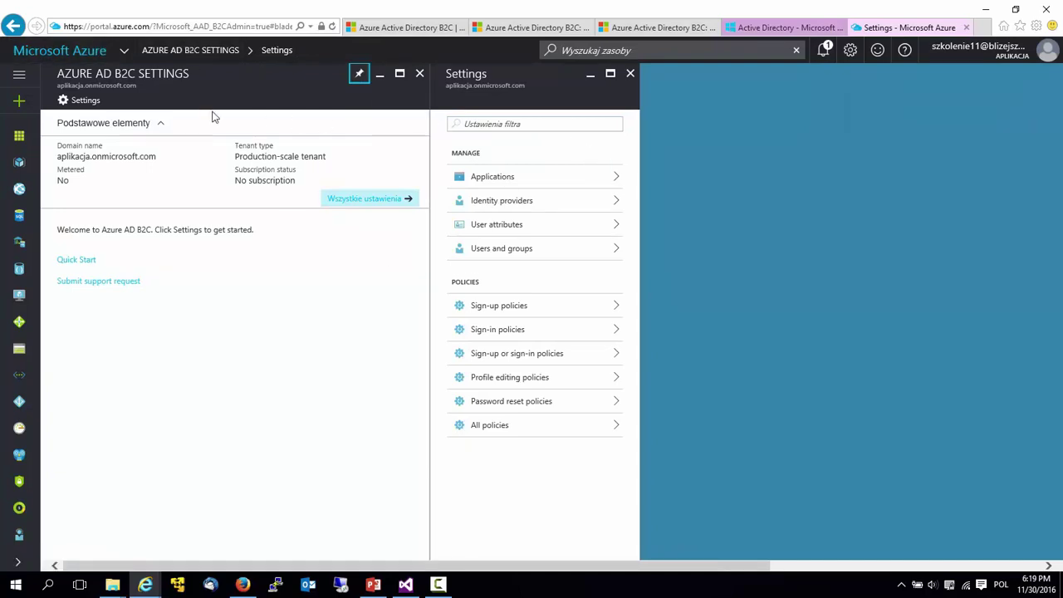
pyautogui.click(525, 28)
pyautogui.scroll(-15, 485, 357)
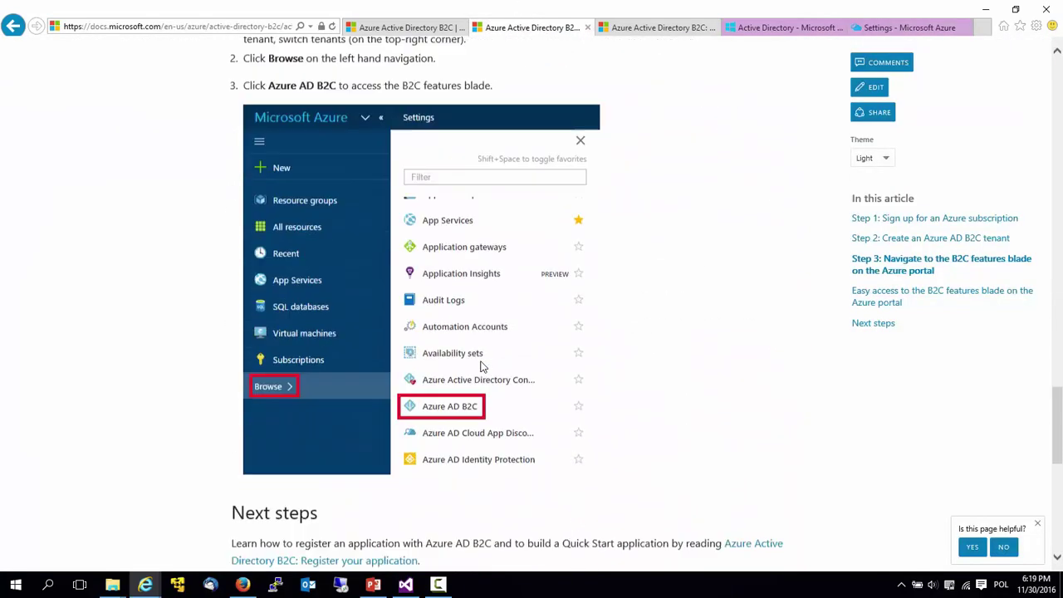
pyautogui.scroll(-1, 480, 366)
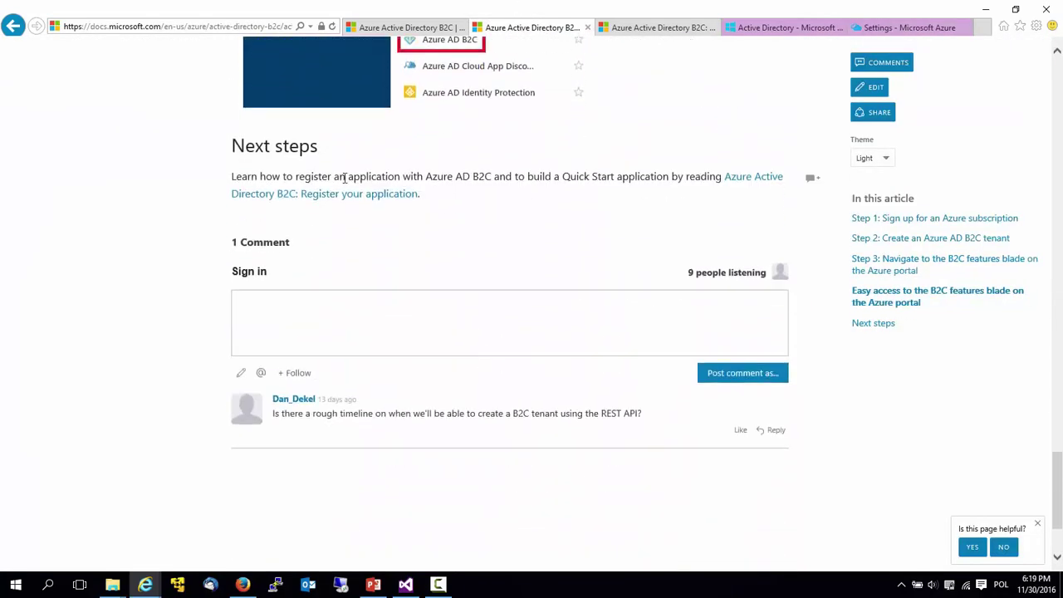
pyautogui.click(756, 183)
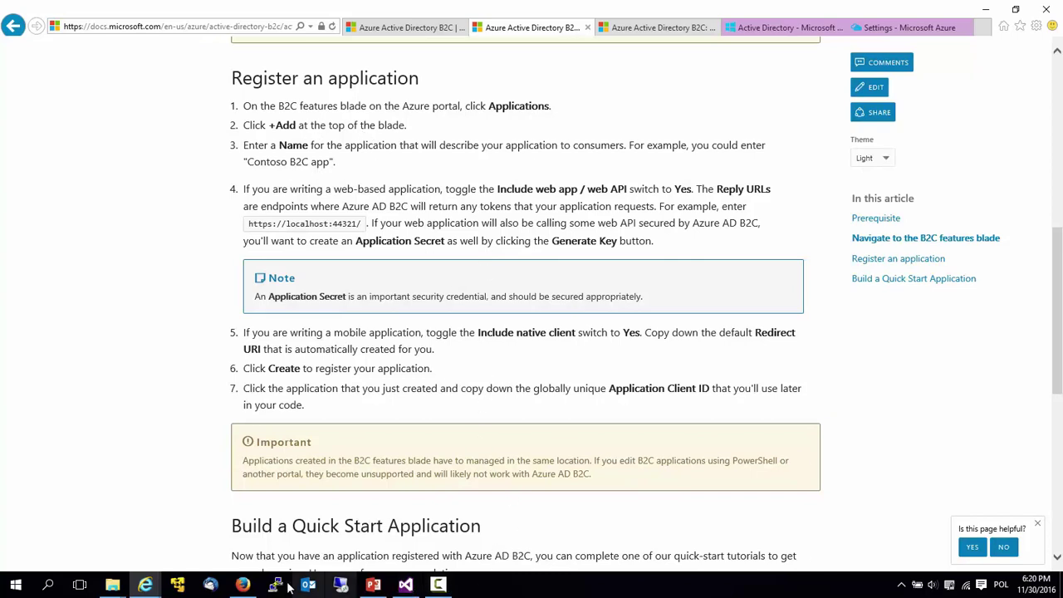
# Return to the Azure settings and open the tenant's Applications list.
pyautogui.moveTo(145, 585)
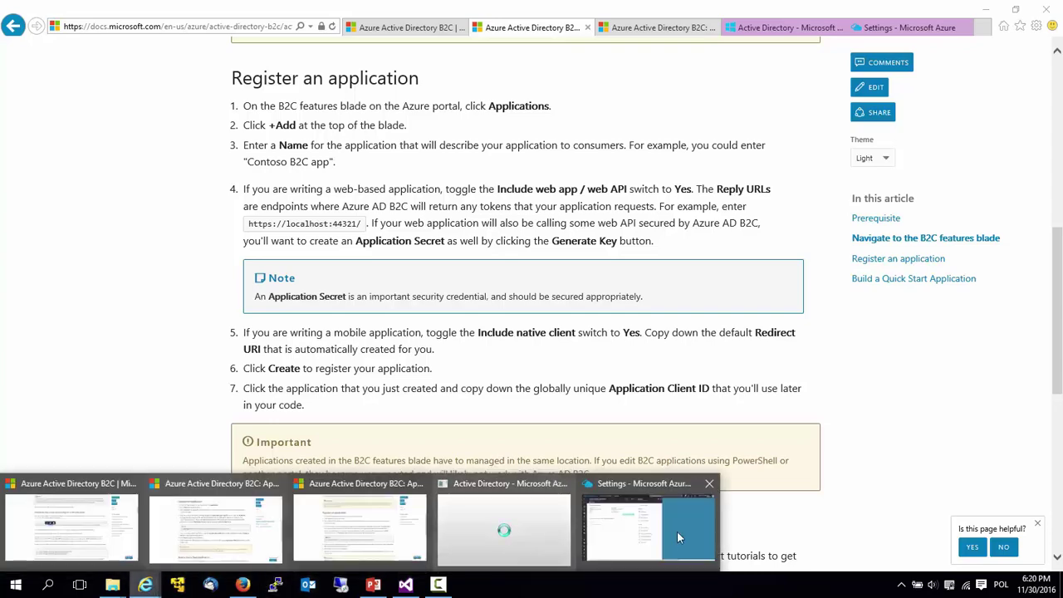
pyautogui.click(680, 530)
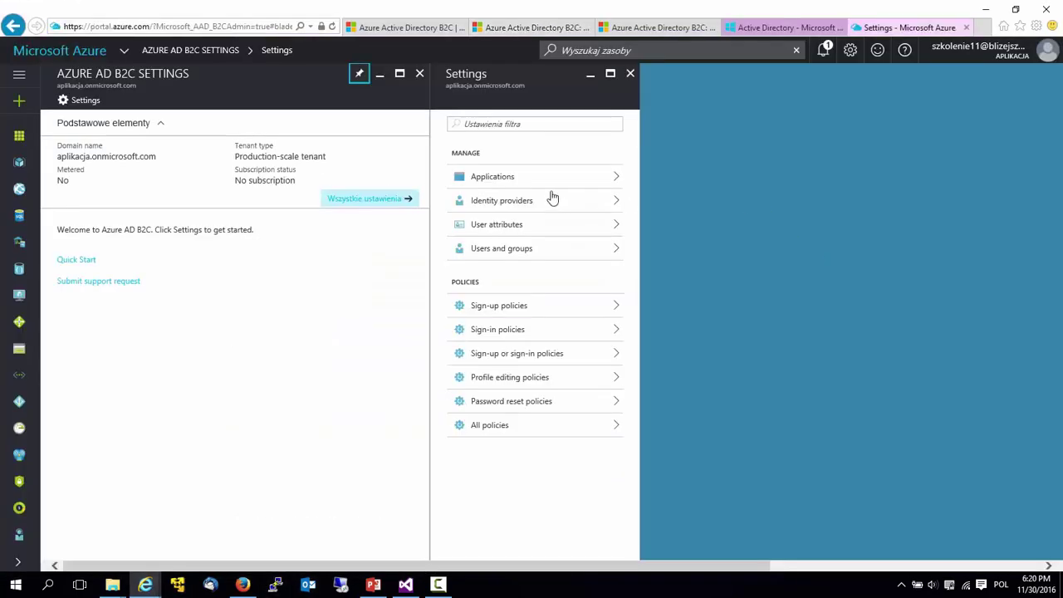
pyautogui.click(506, 180)
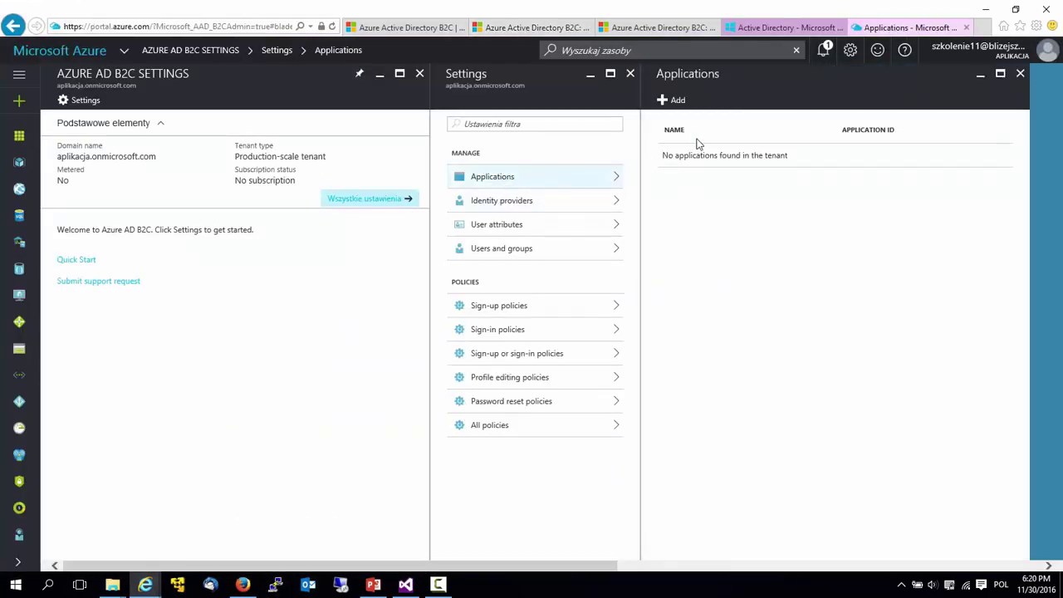
pyautogui.click(676, 102)
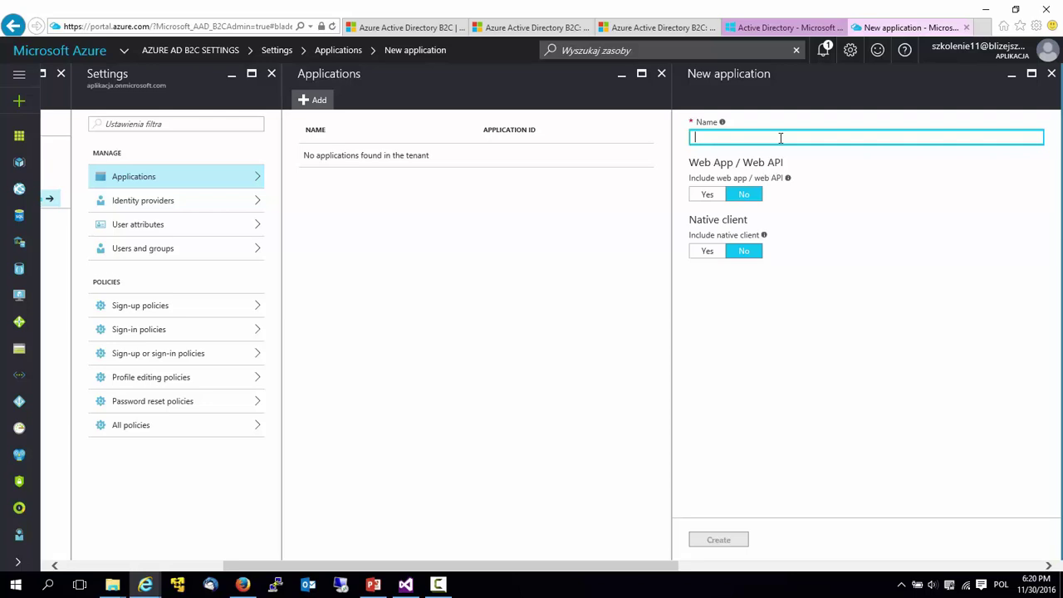
pyautogui.write('Aplikacja')
pyautogui.click(702, 195)
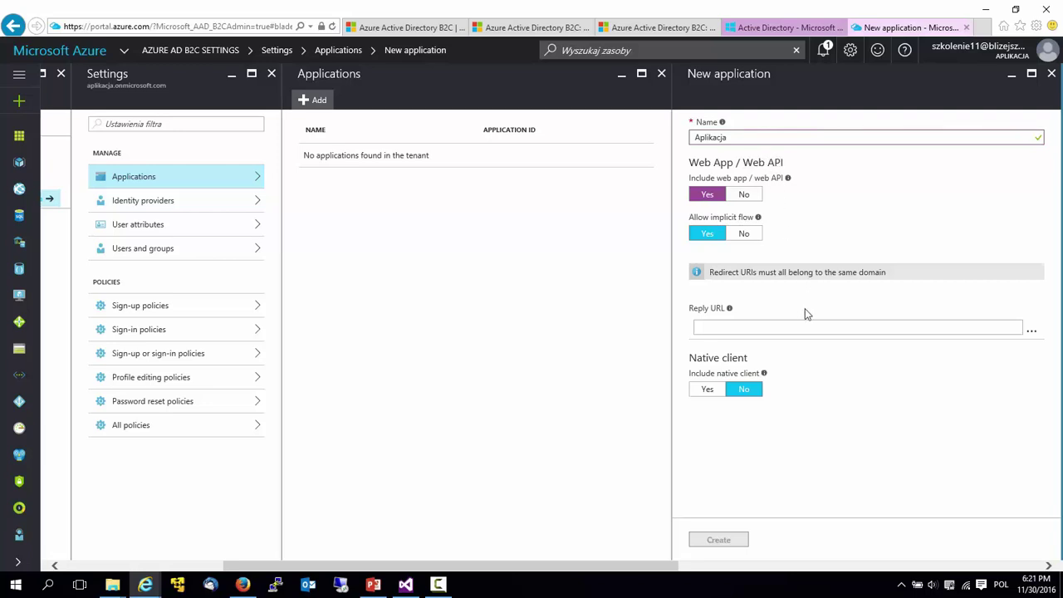
pyautogui.click(786, 325)
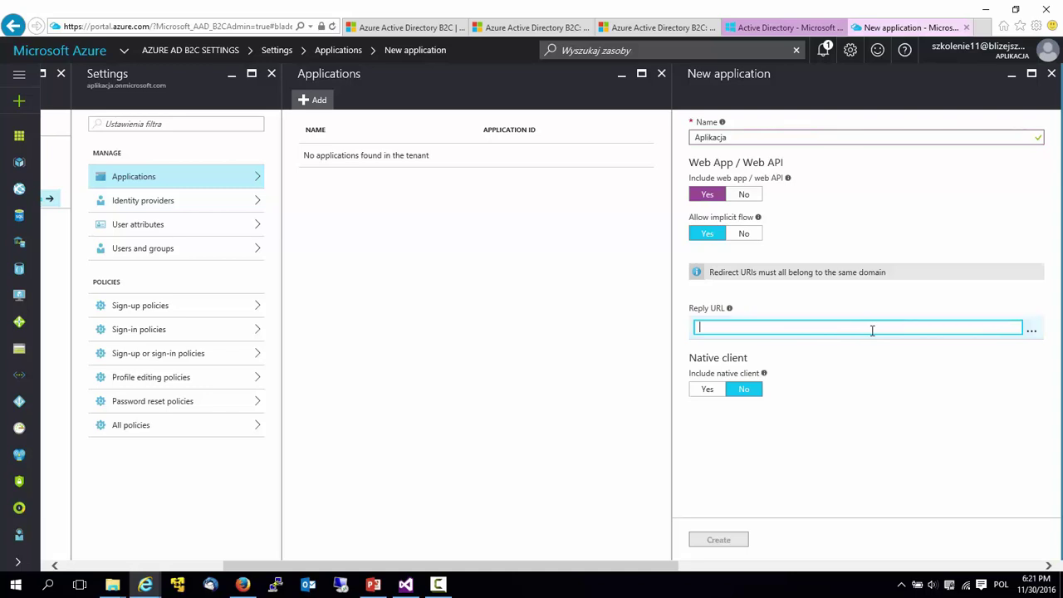
pyautogui.write('https://')
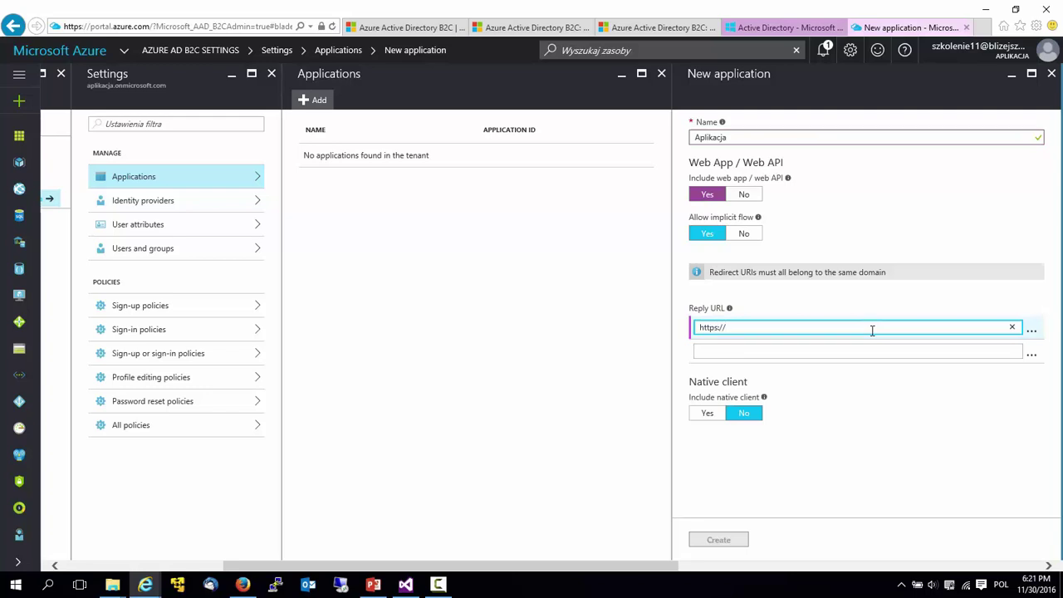
pyautogui.write('localhost:44316/')
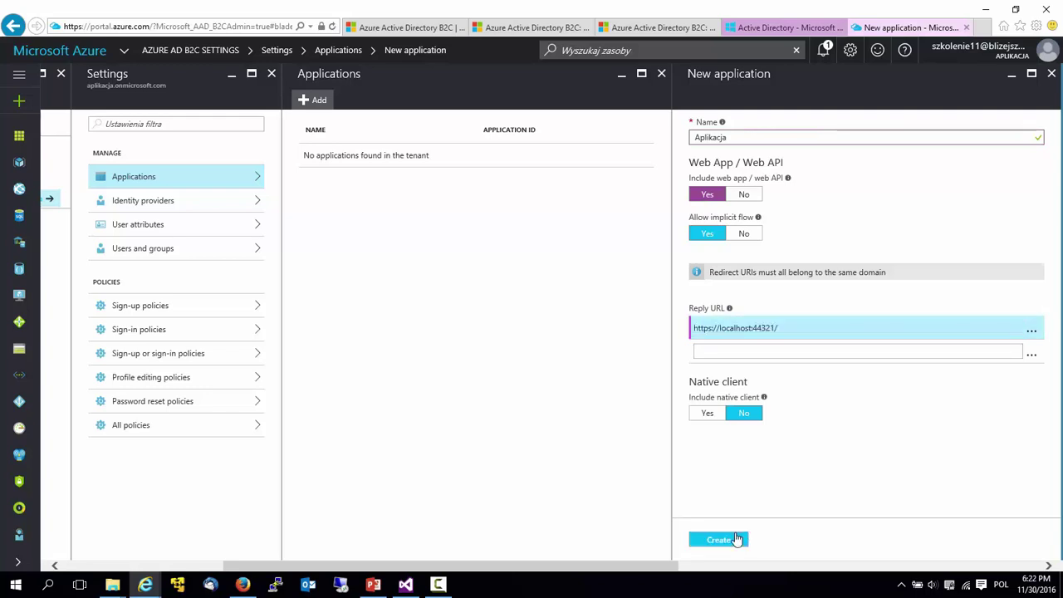
pyautogui.click(719, 540)
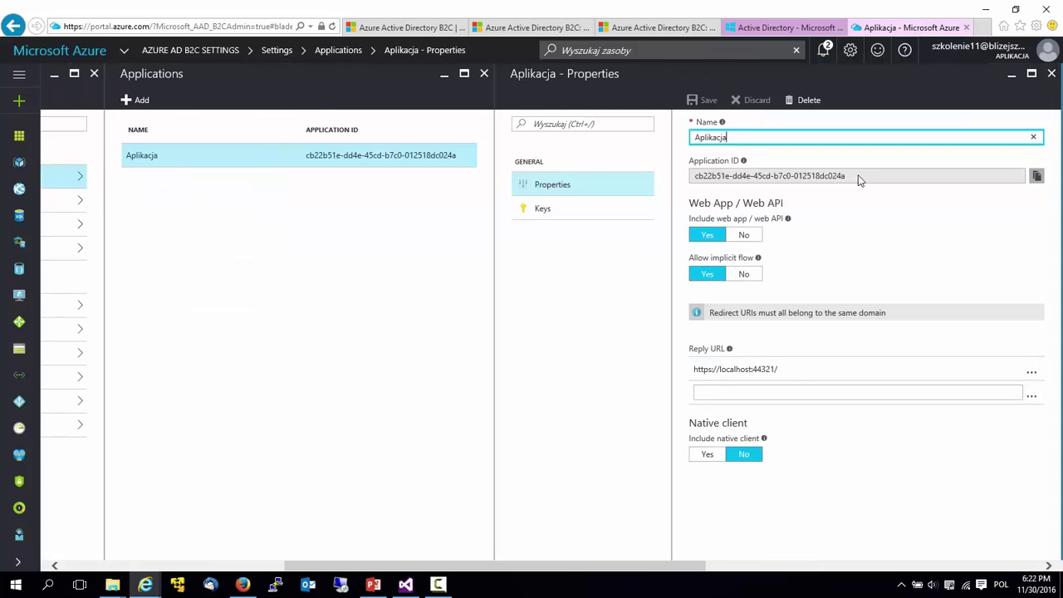
# Generate an app key for Aplikacja and paste it into a new Notepad document.
pyautogui.click(559, 209)
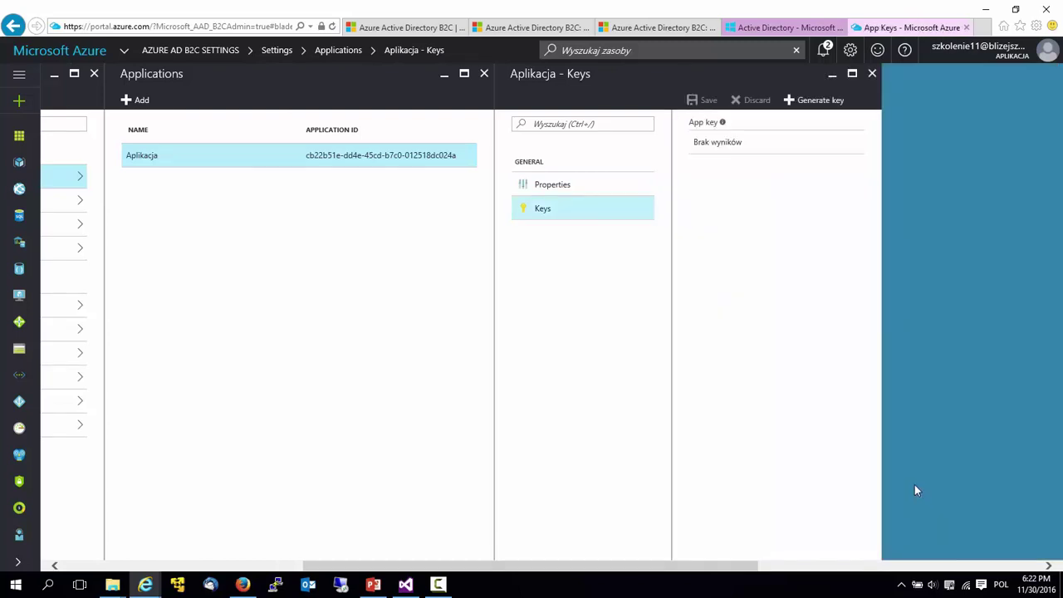
pyautogui.click(833, 103)
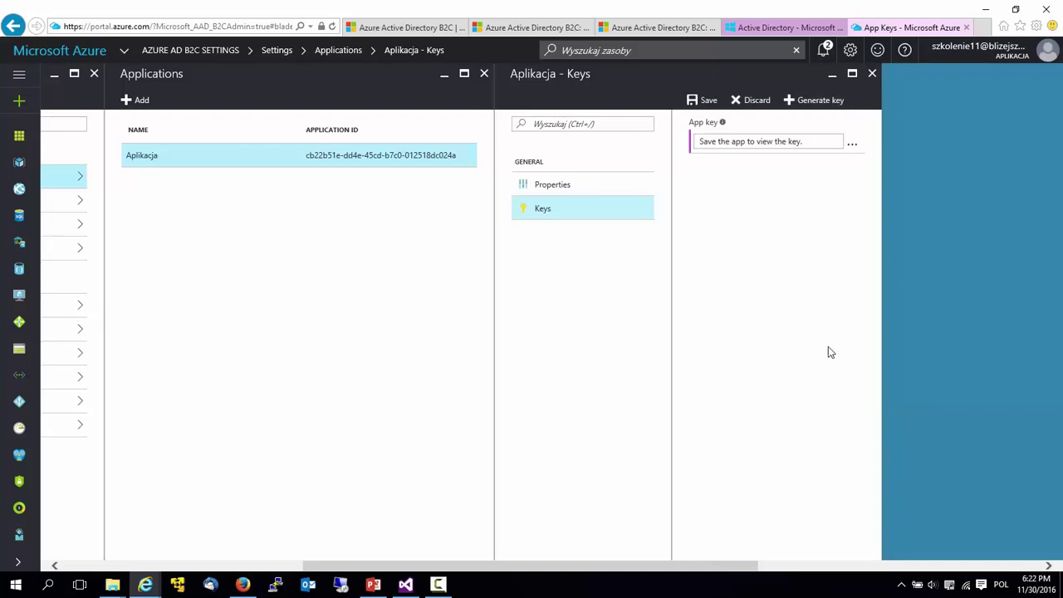
pyautogui.click(710, 142)
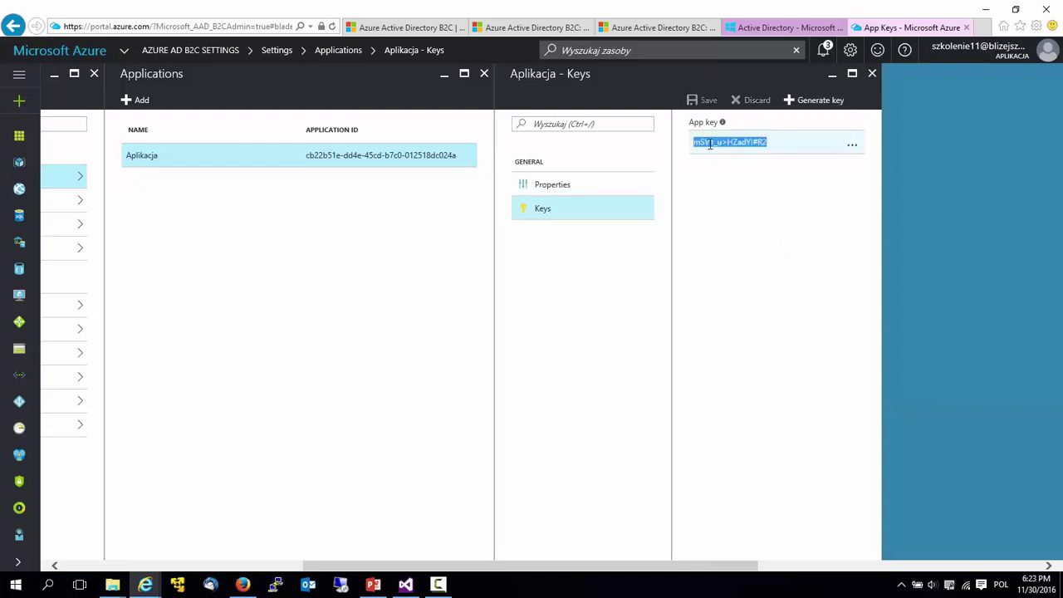
pyautogui.click(16, 585)
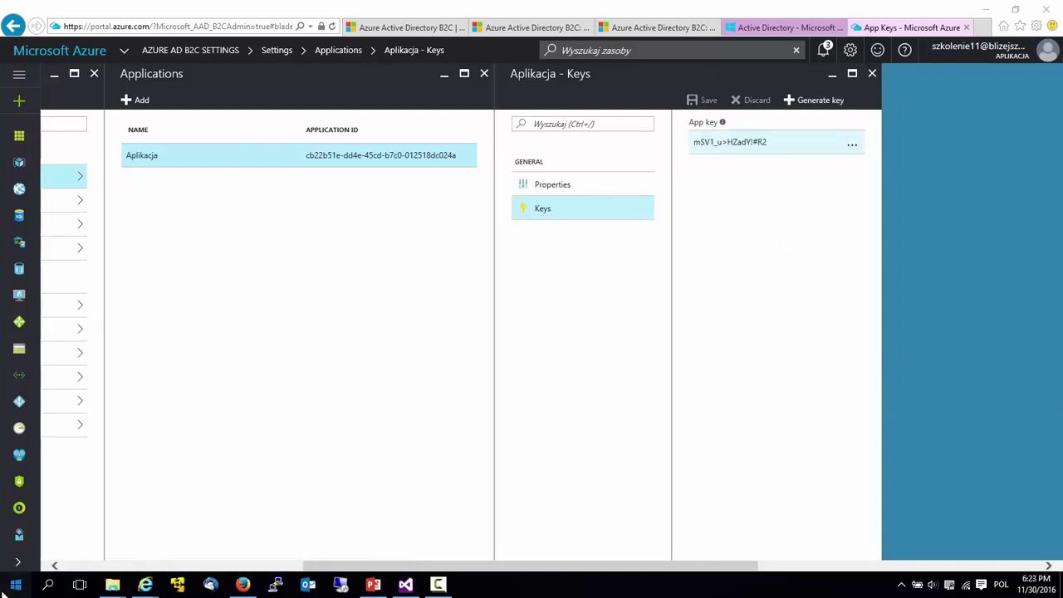
pyautogui.write('not')
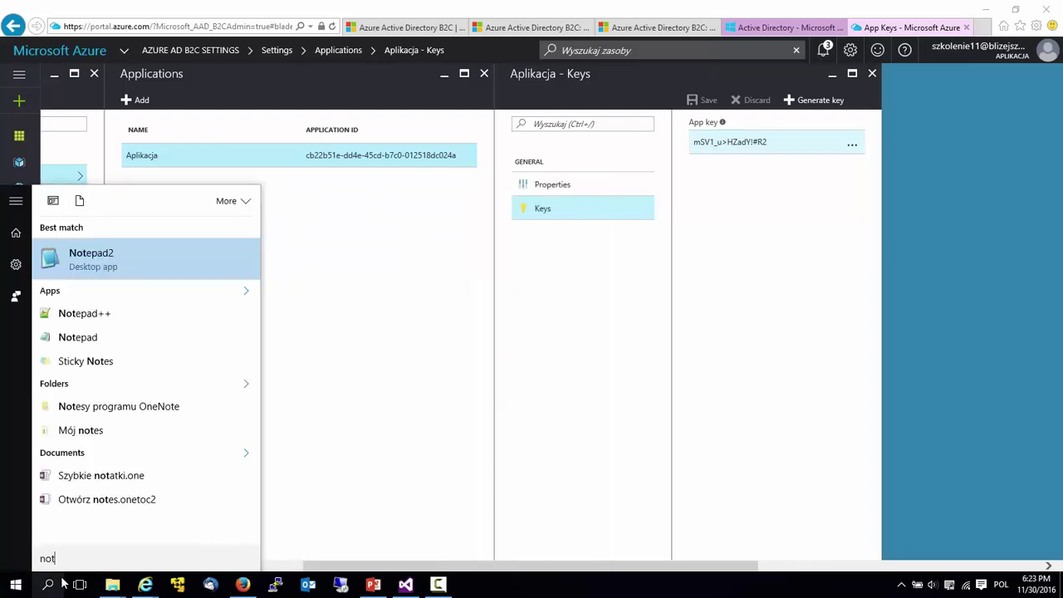
pyautogui.click(144, 339)
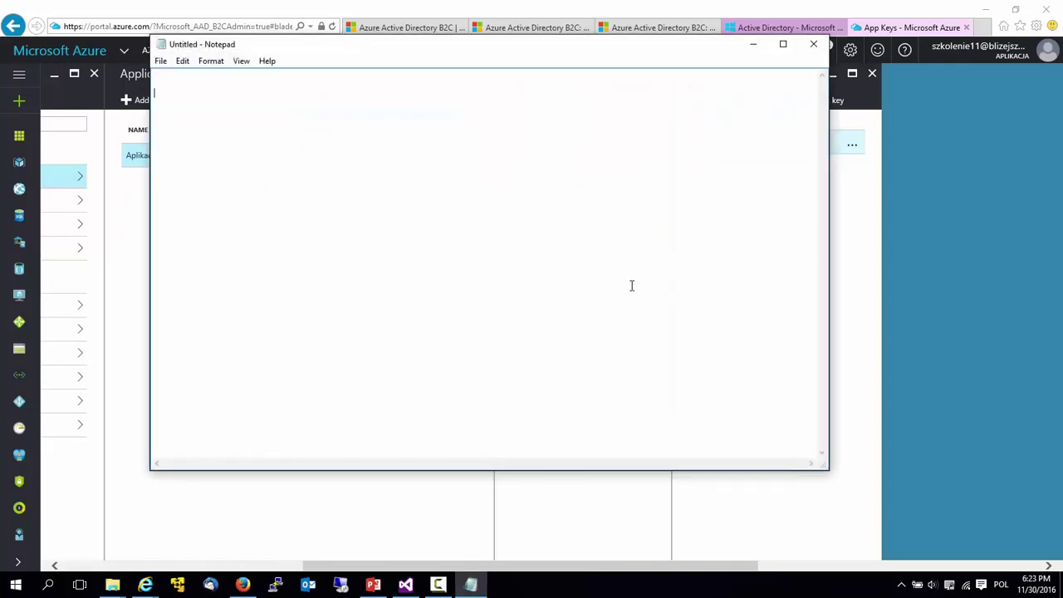
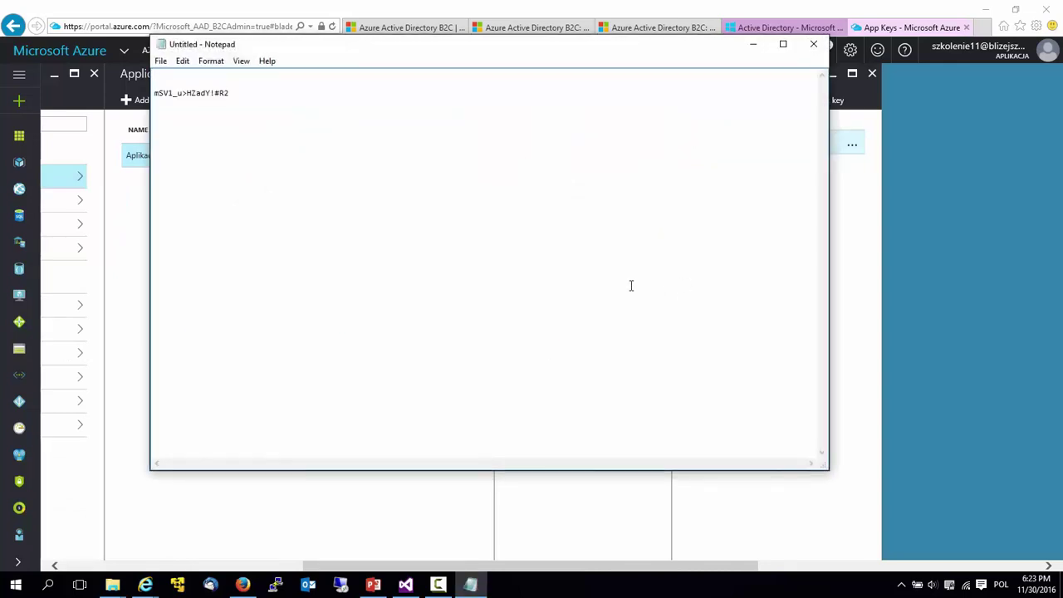
# Copy the Application ID from Properties onto Notepad's first line.
pyautogui.moveTo(688, 54); pyautogui.dragTo(793, 349)
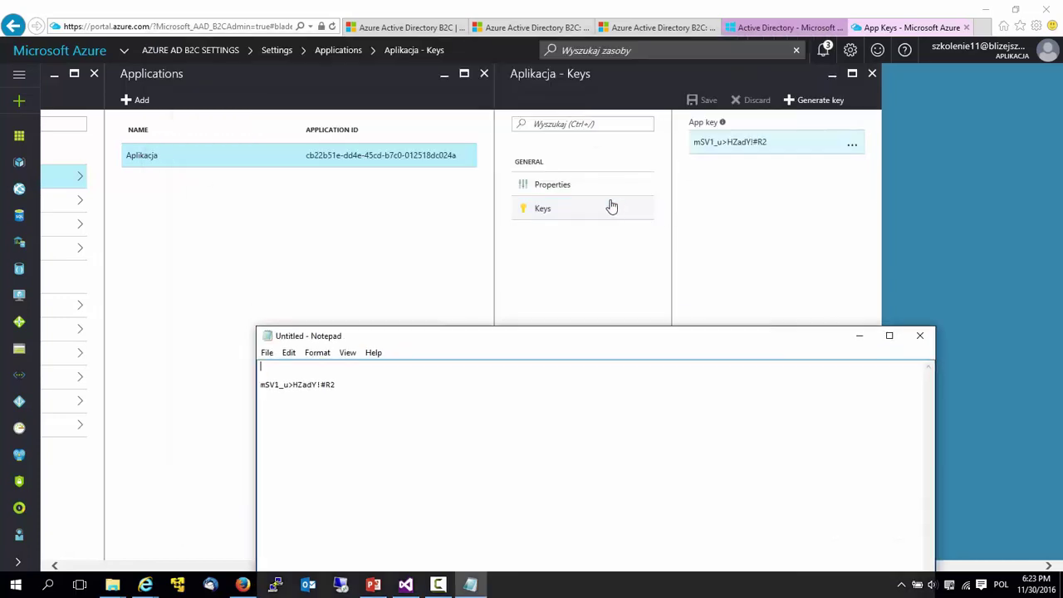
pyautogui.click(577, 191)
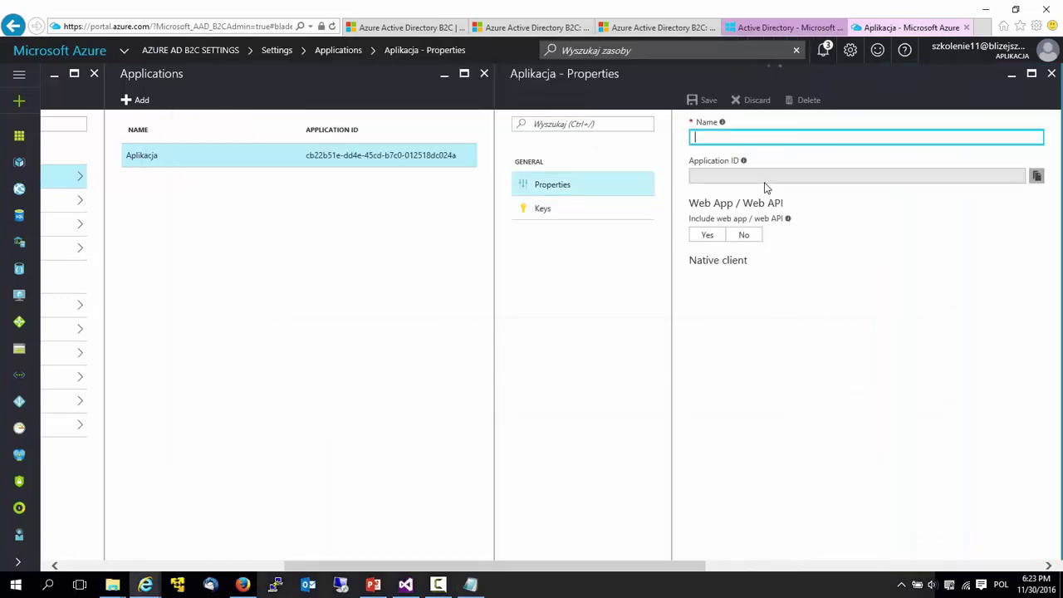
pyautogui.moveTo(854, 176); pyautogui.dragTo(660, 179)
pyautogui.hotkey('ctrl', 'c')
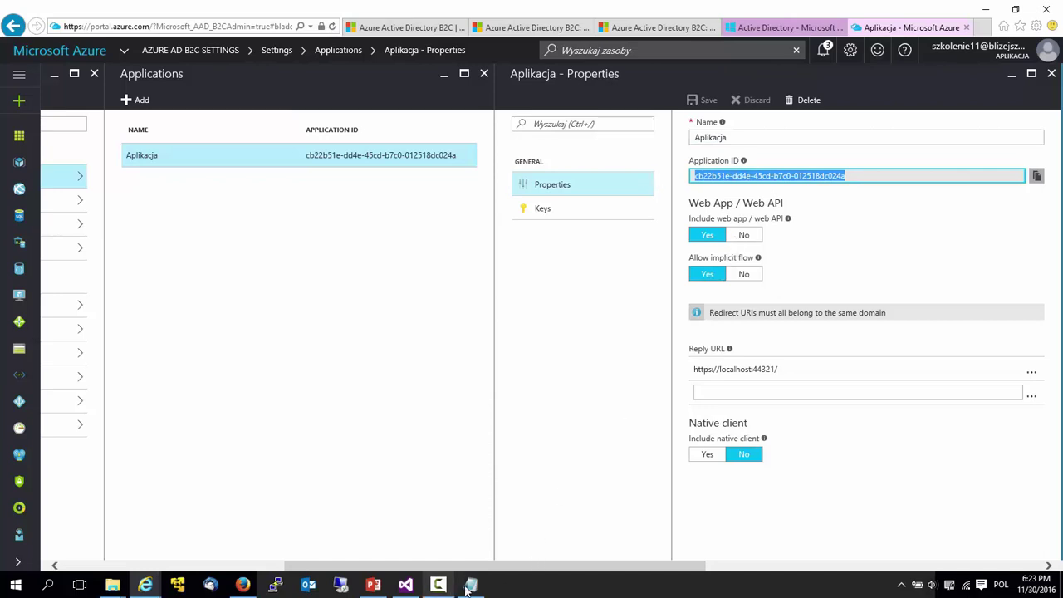
pyautogui.click(470, 584)
pyautogui.click(272, 376)
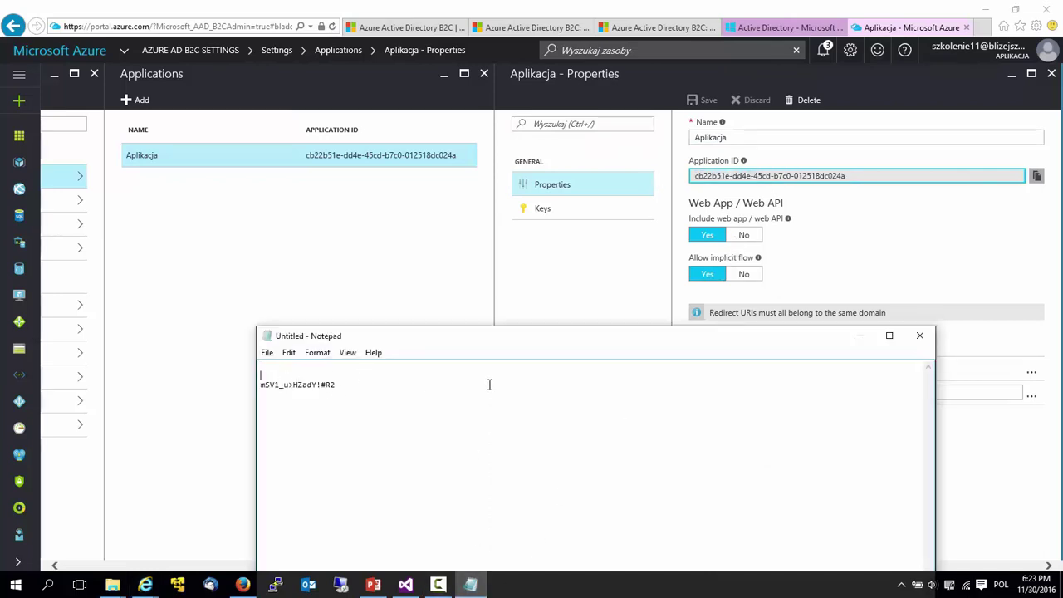
pyautogui.hotkey('ctrl', 'v')
# Rearrange the Notepad window and check the saved app key line.
pyautogui.moveTo(707, 334); pyautogui.dragTo(777, 69)
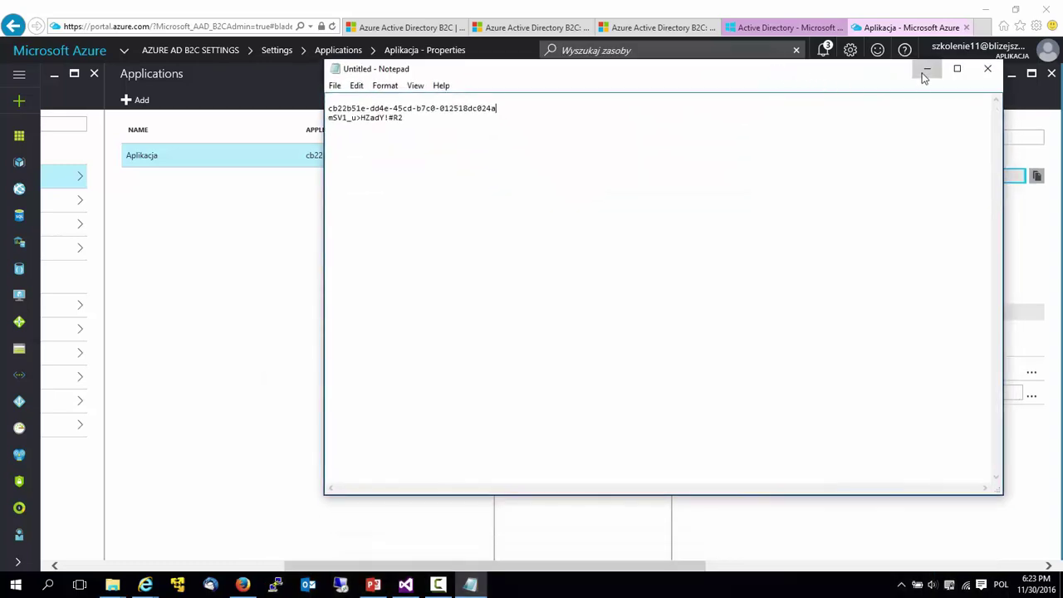
pyautogui.click(926, 69)
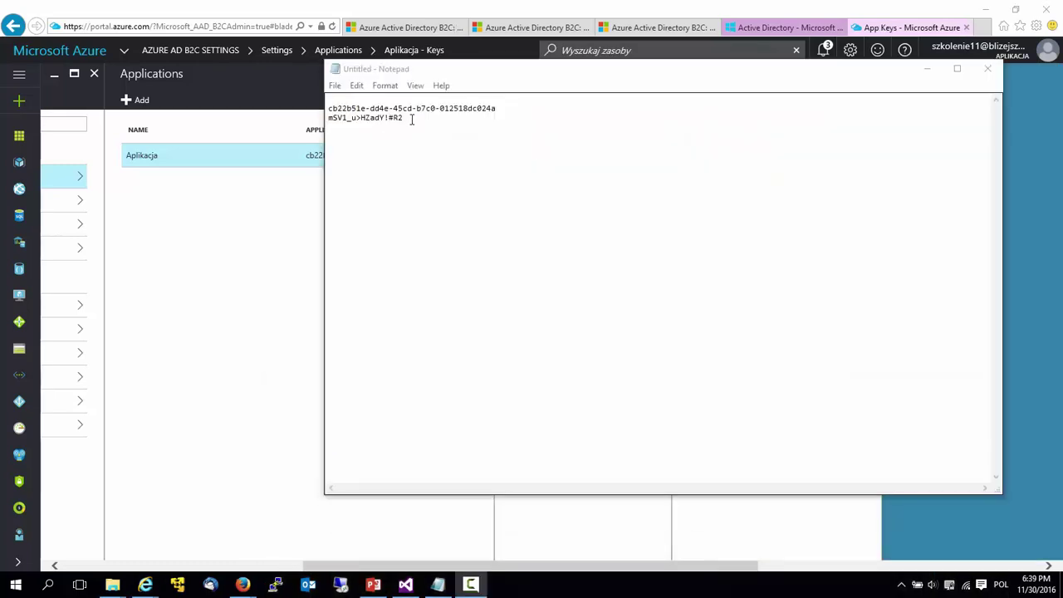
pyautogui.click(411, 119)
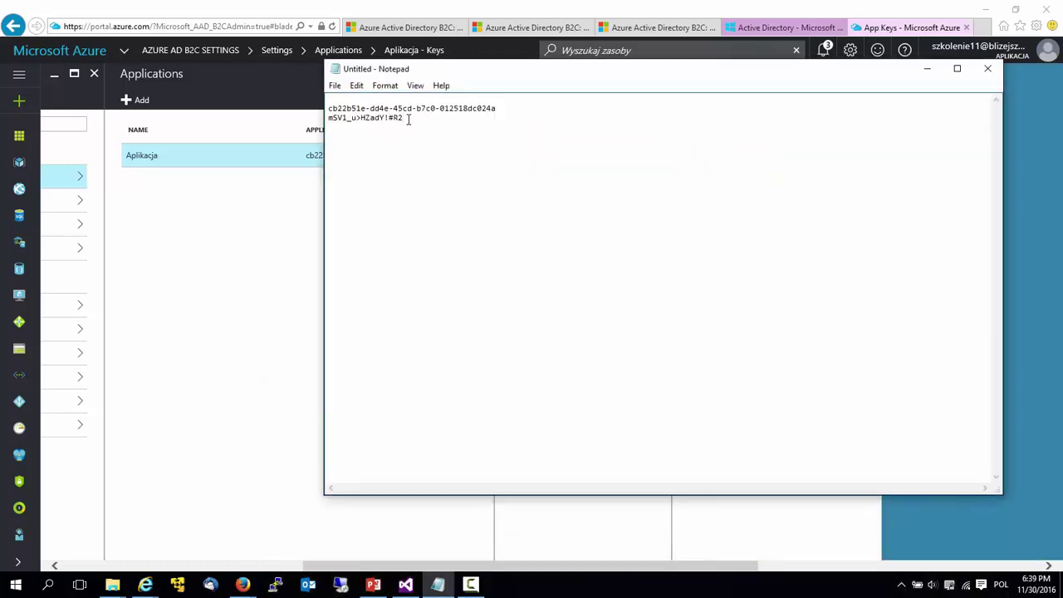
pyautogui.moveTo(408, 119); pyautogui.dragTo(331, 121)
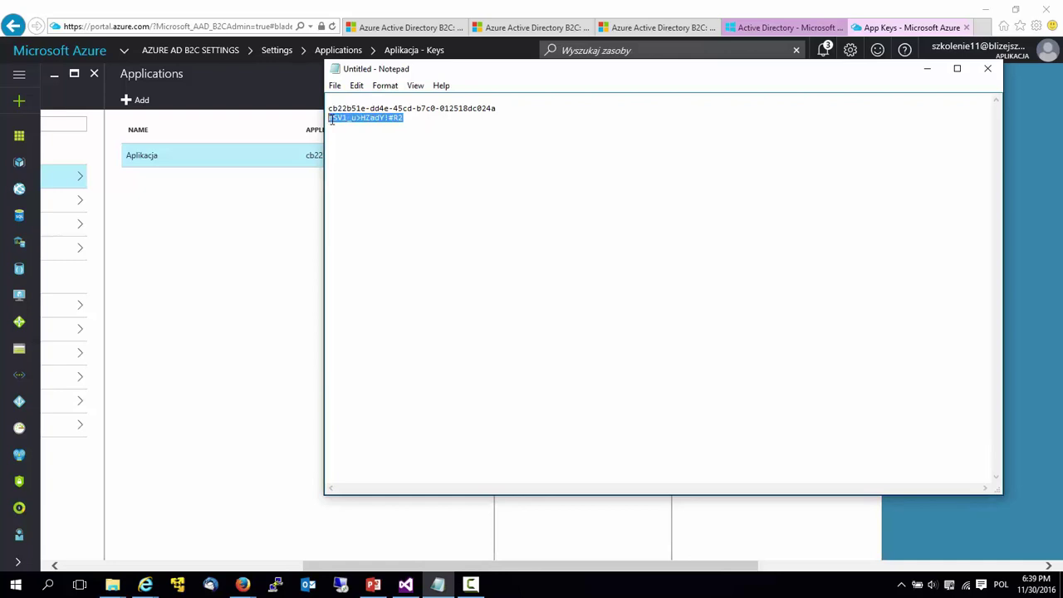
pyautogui.click(409, 117)
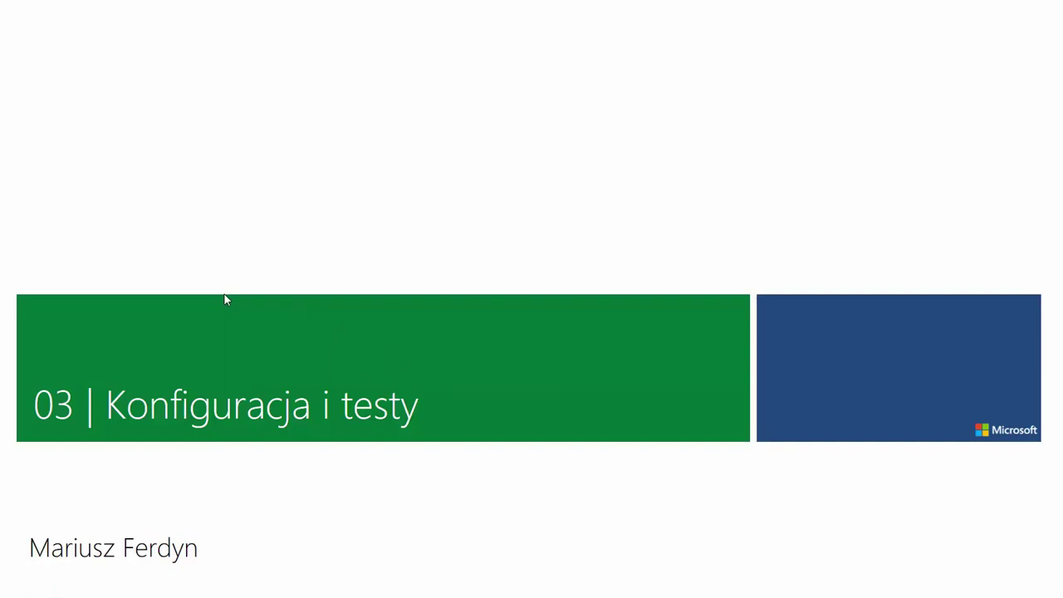
# Advance the slideshow to the 'Konfiguracja i testy' slide, then switch windows.
pyautogui.press('Right')
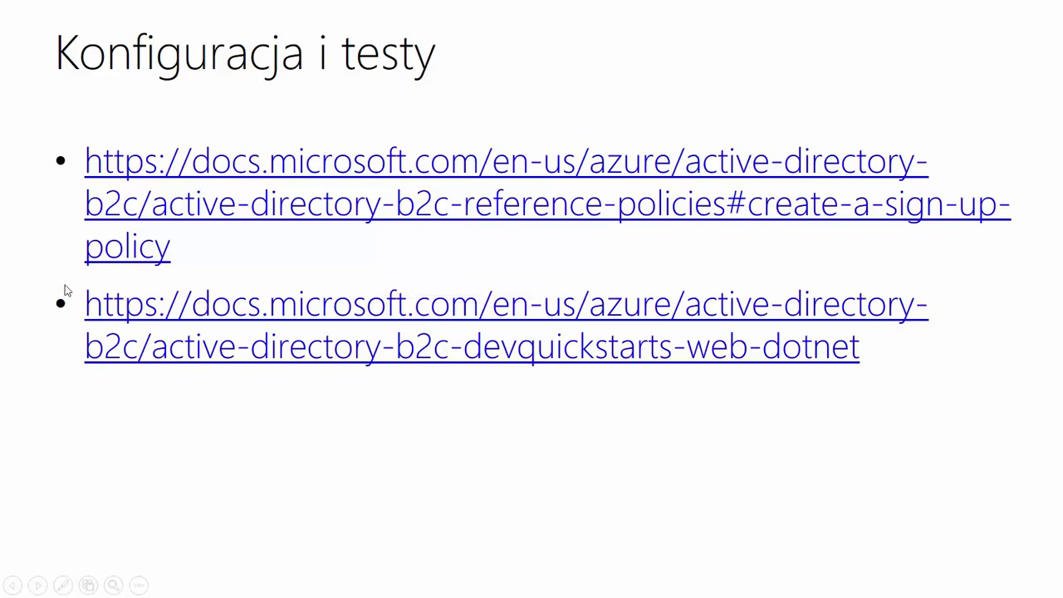
pyautogui.hotkey('alt', 'Tab')
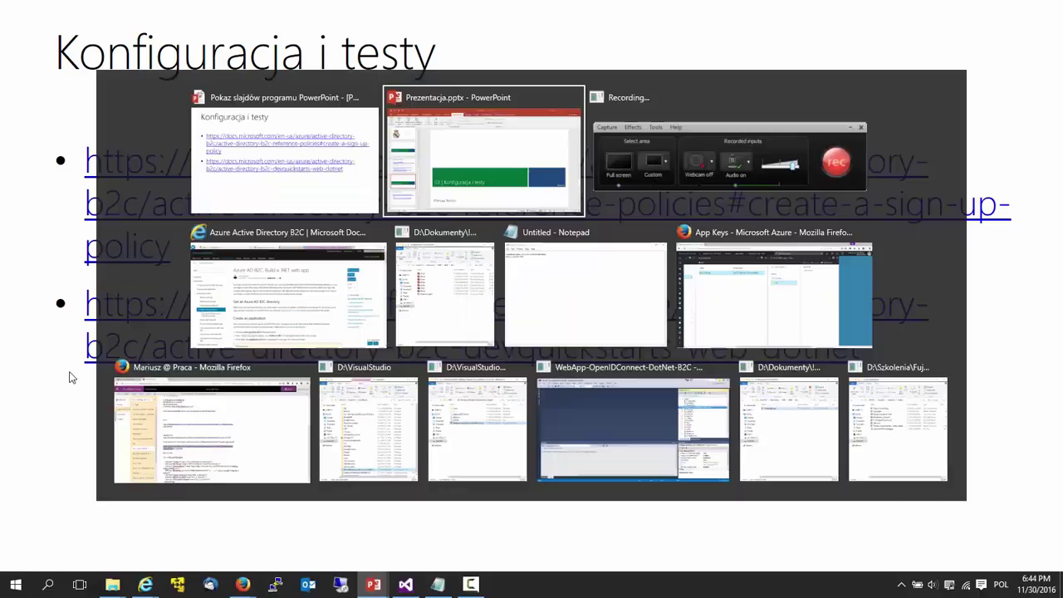
# Switch to the browser and scroll through the B2C documentation.
pyautogui.hotkey('alt', 'Tab')
pyautogui.scroll(-5, 442, 218)
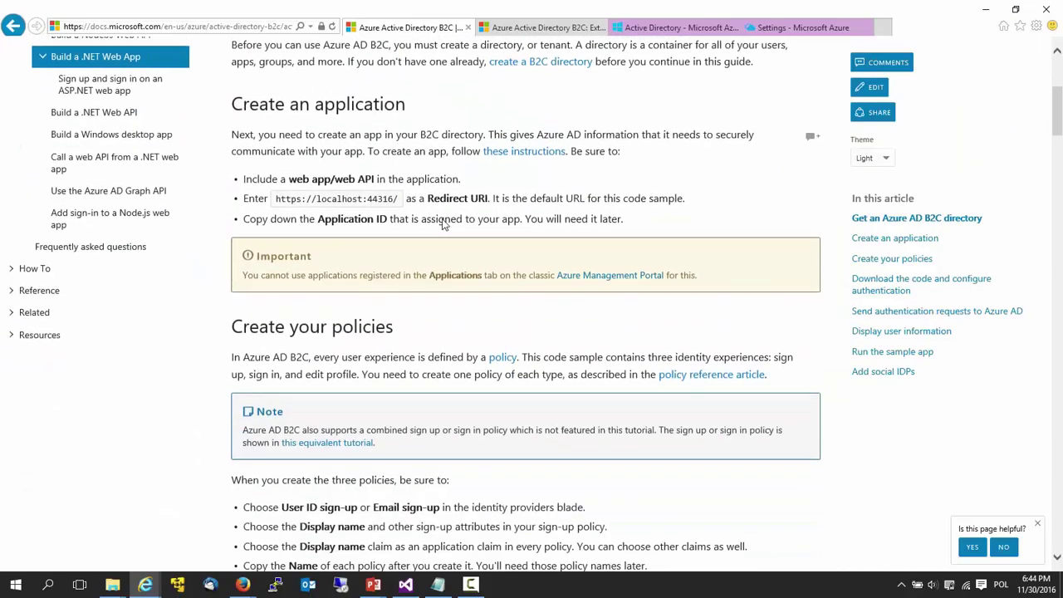
pyautogui.scroll(-3, 441, 222)
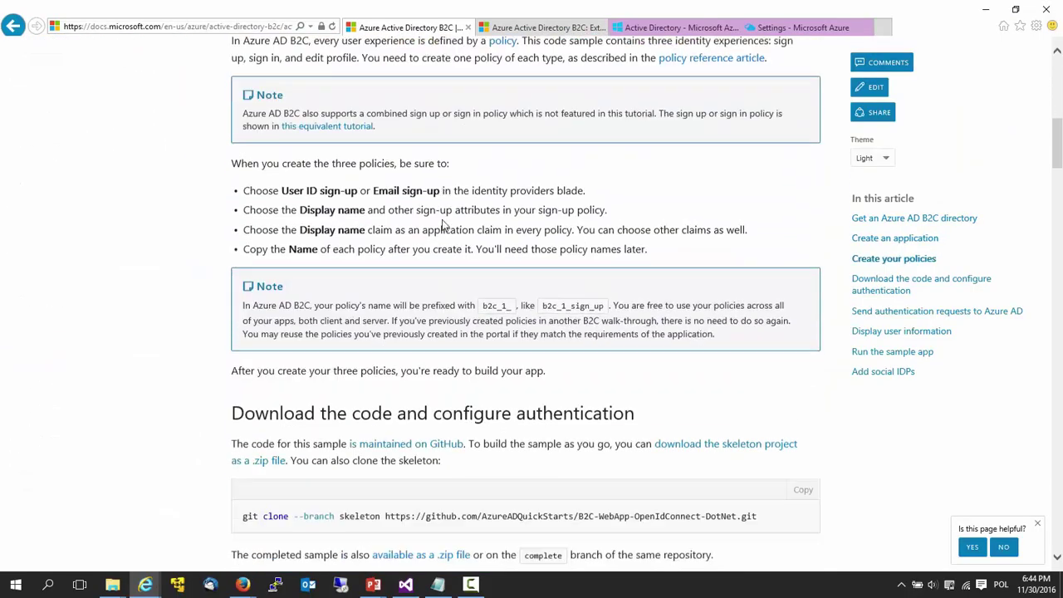
pyautogui.scroll(7, 442, 223)
pyautogui.scroll(3, 442, 219)
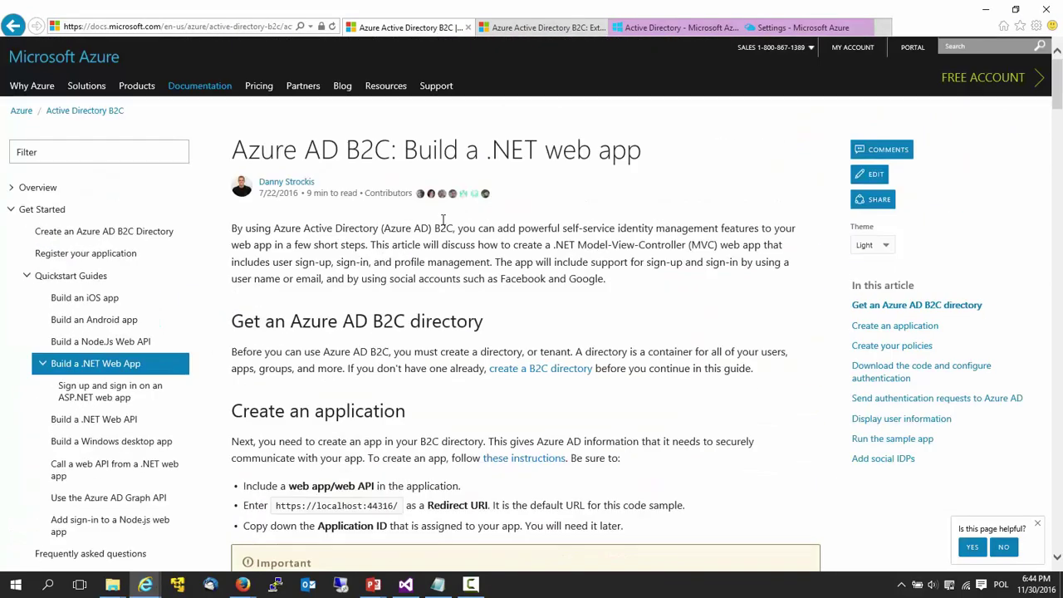
pyautogui.scroll(-5, 442, 220)
pyautogui.scroll(-2, 443, 219)
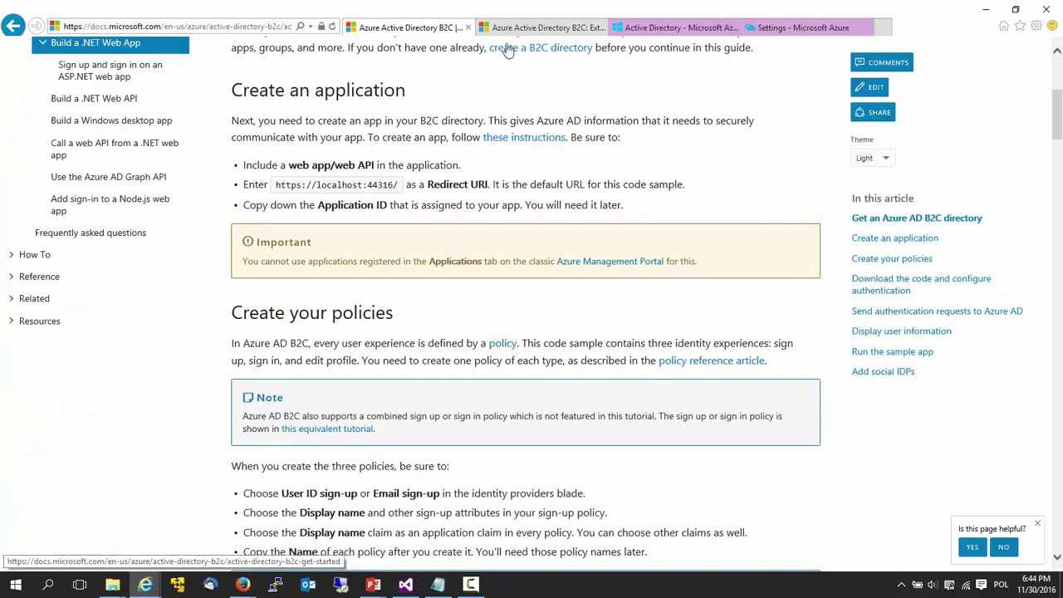
# Read the 'Create a sign-up policy' steps in the Extensible policy framework article.
pyautogui.click(540, 27)
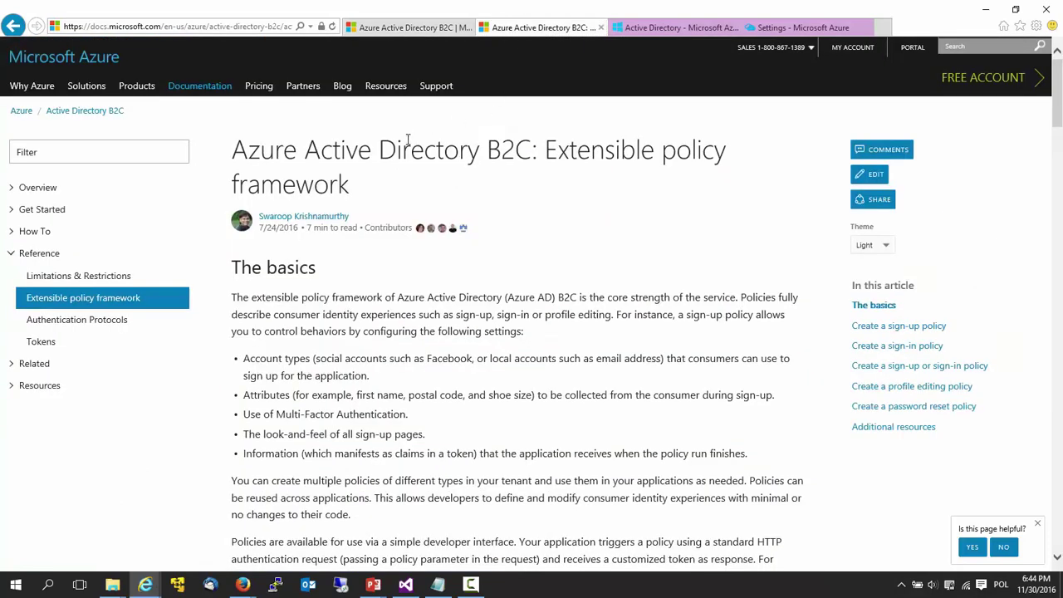
pyautogui.scroll(-5, 408, 141)
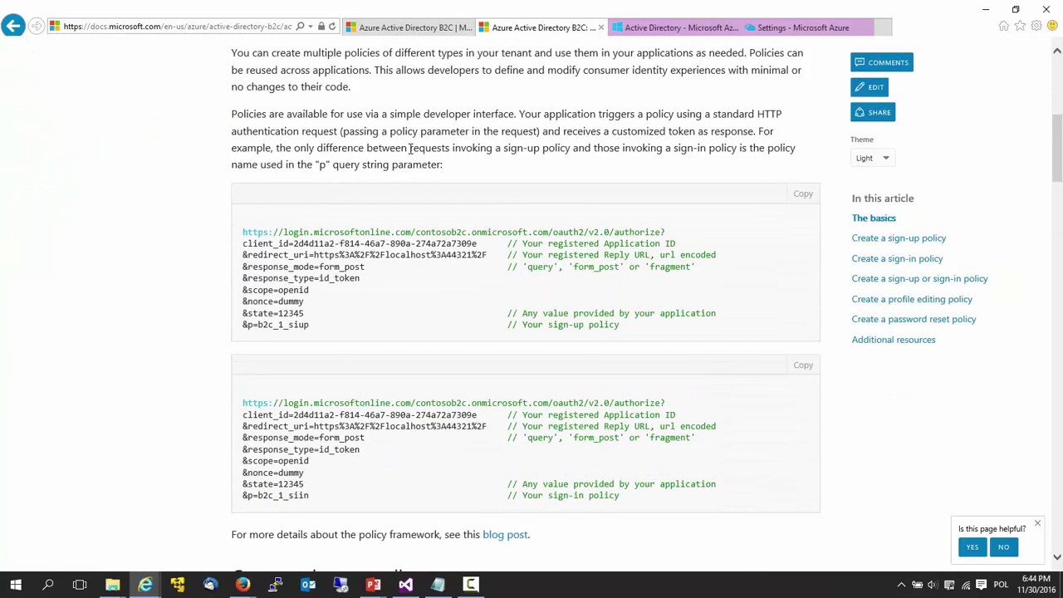
pyautogui.scroll(-8, 411, 158)
pyautogui.scroll(1, 418, 170)
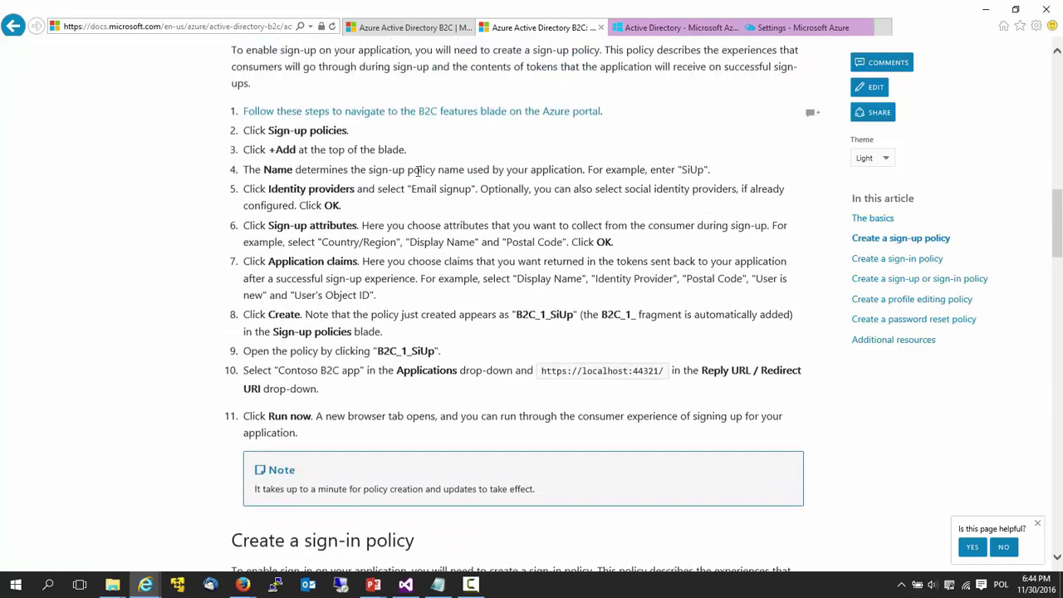
pyautogui.scroll(1, 418, 170)
pyautogui.click(793, 29)
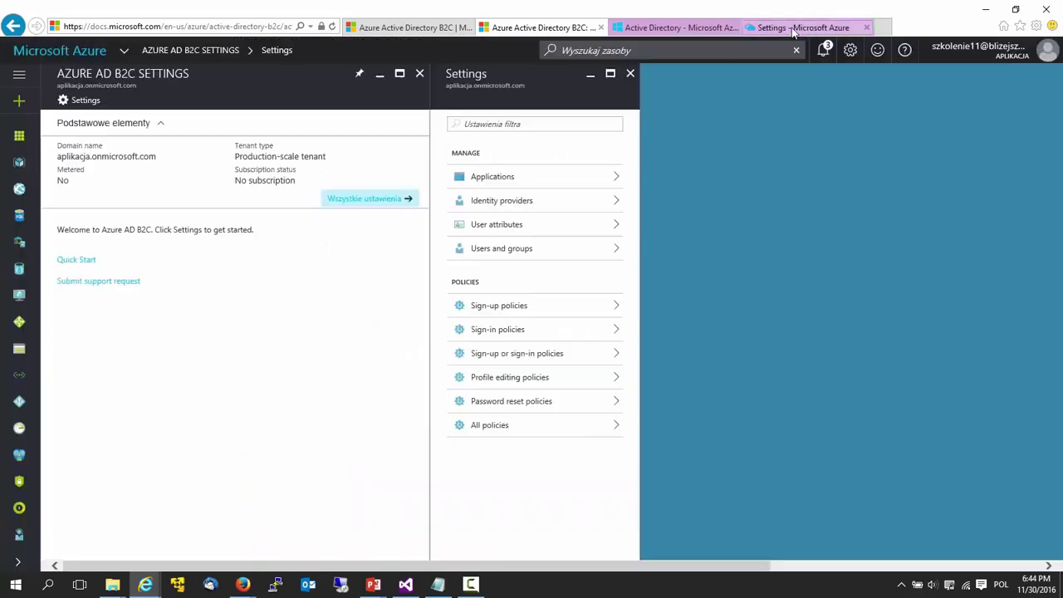
# Check the registered Aplikacja app, then open the tenant's empty Sign-up policies list.
pyautogui.click(526, 258)
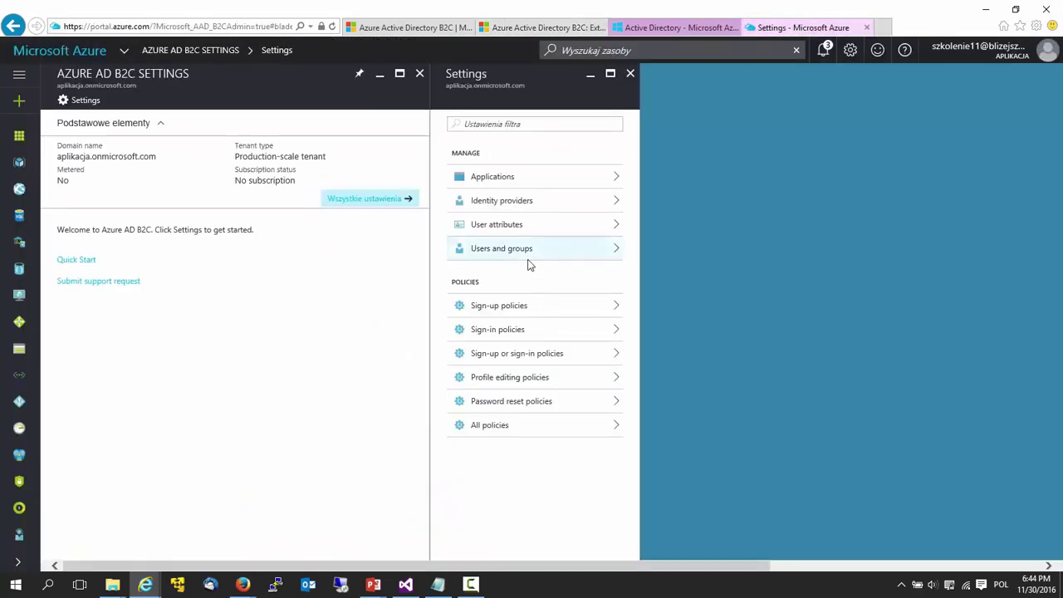
pyautogui.click(537, 181)
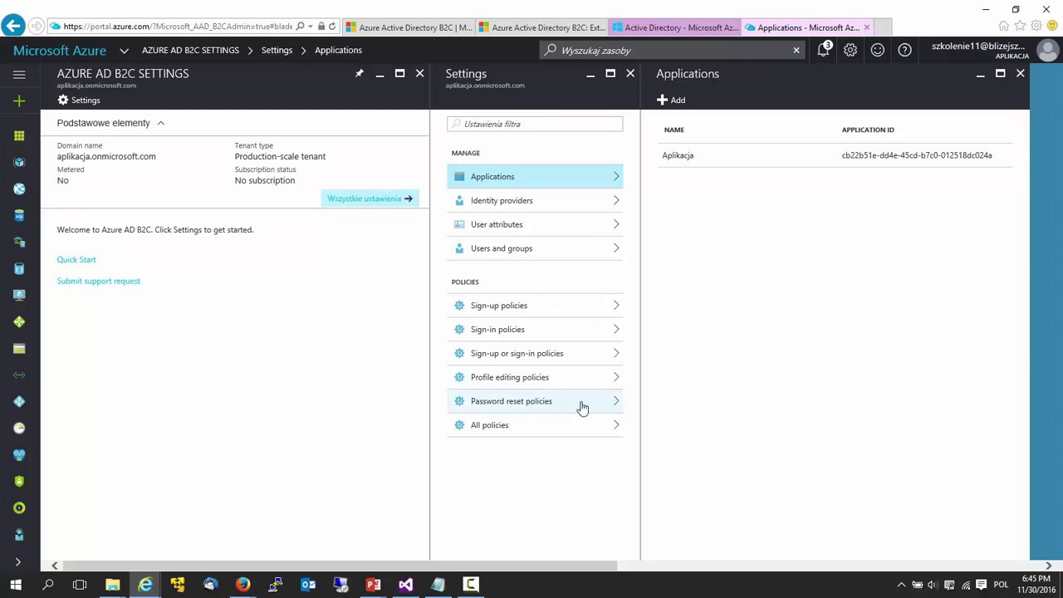
pyautogui.click(555, 309)
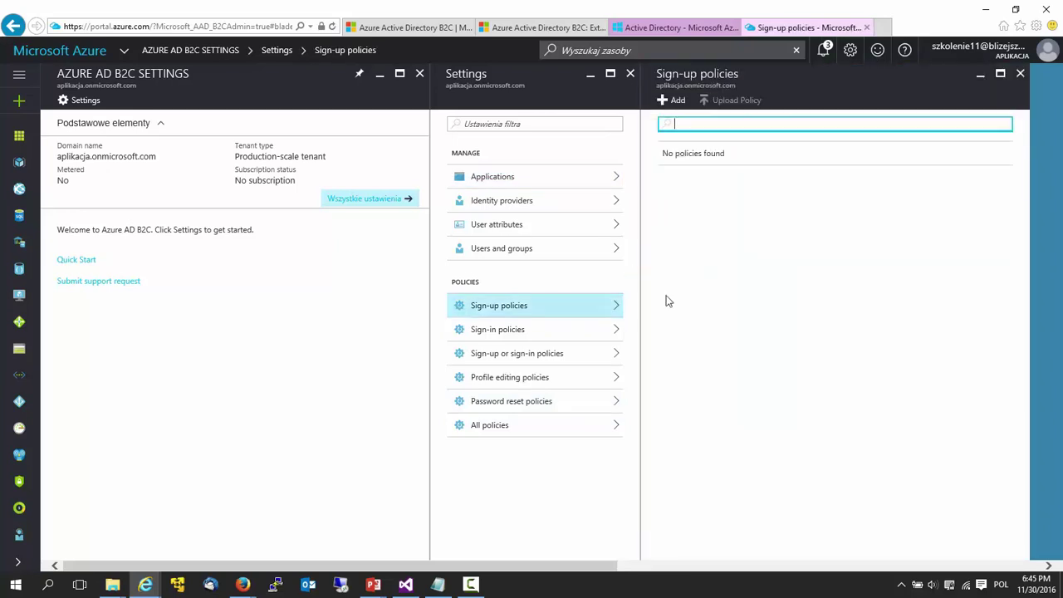
# Add a new sign-up policy and name it sup_01.
pyautogui.click(674, 100)
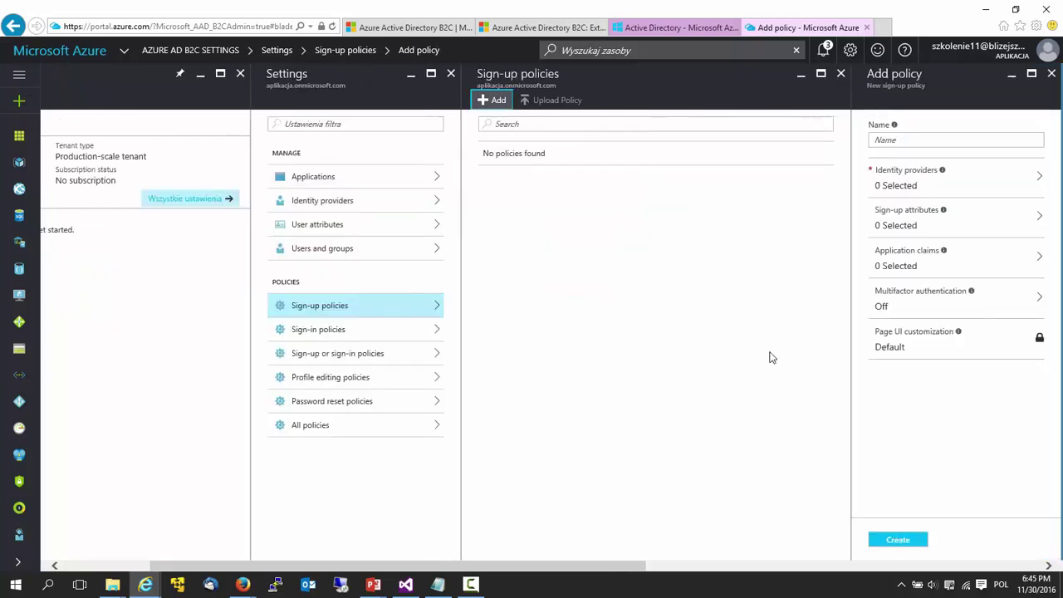
pyautogui.click(890, 140)
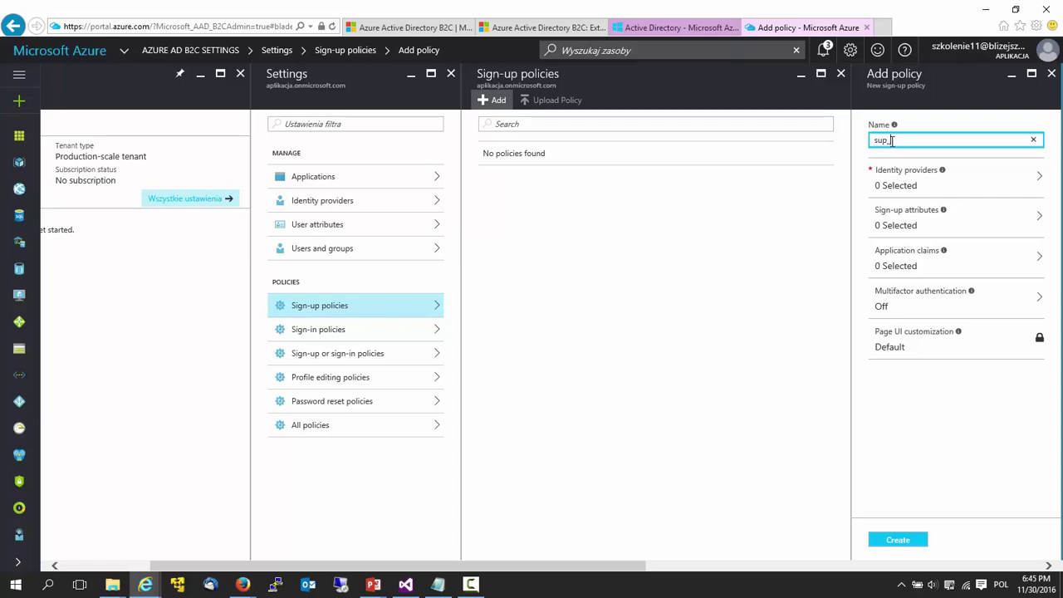
pyautogui.write('sup_11')
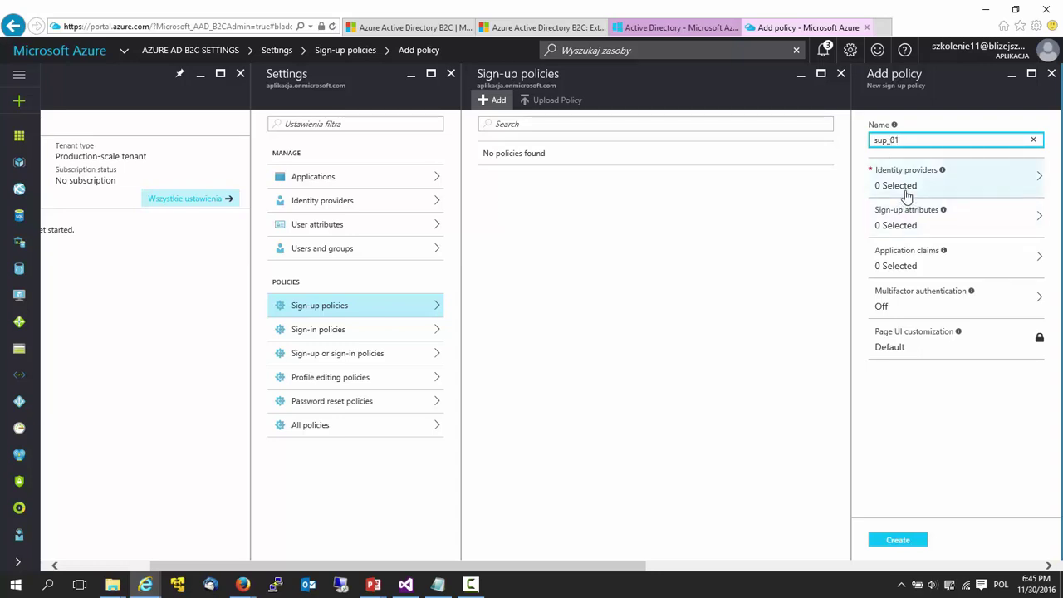
# Choose Email signup as the policy's identity provider and bring up the sign-up attributes.
pyautogui.click(906, 191)
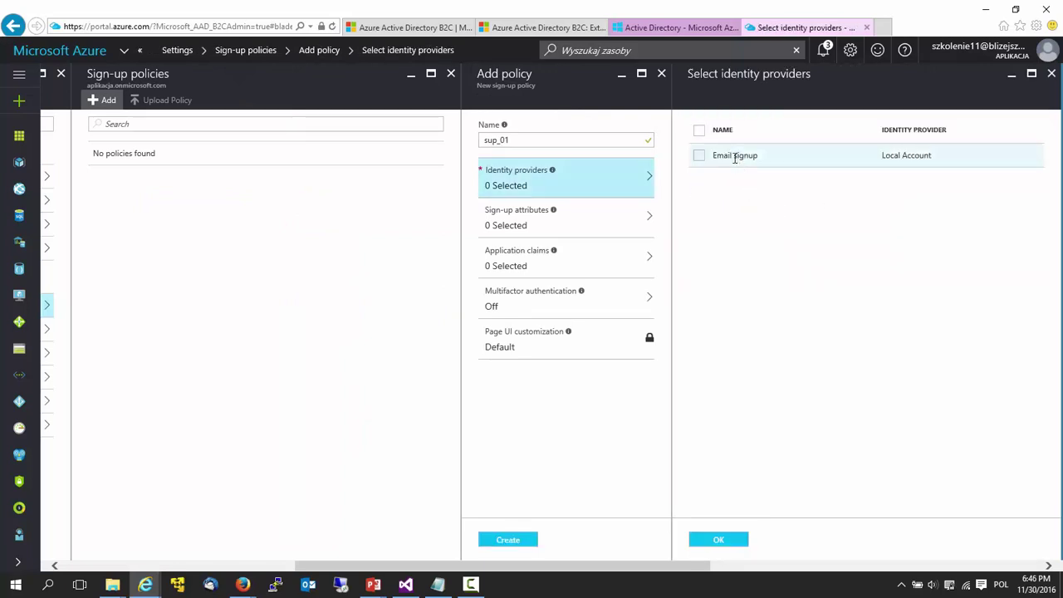
pyautogui.click(699, 155)
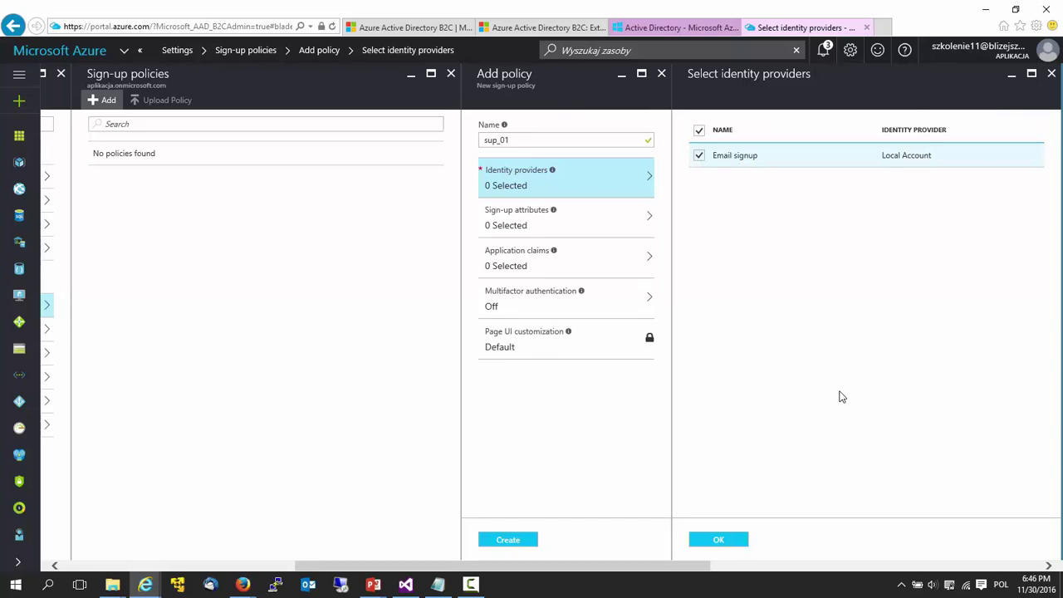
pyautogui.click(717, 541)
pyautogui.click(501, 222)
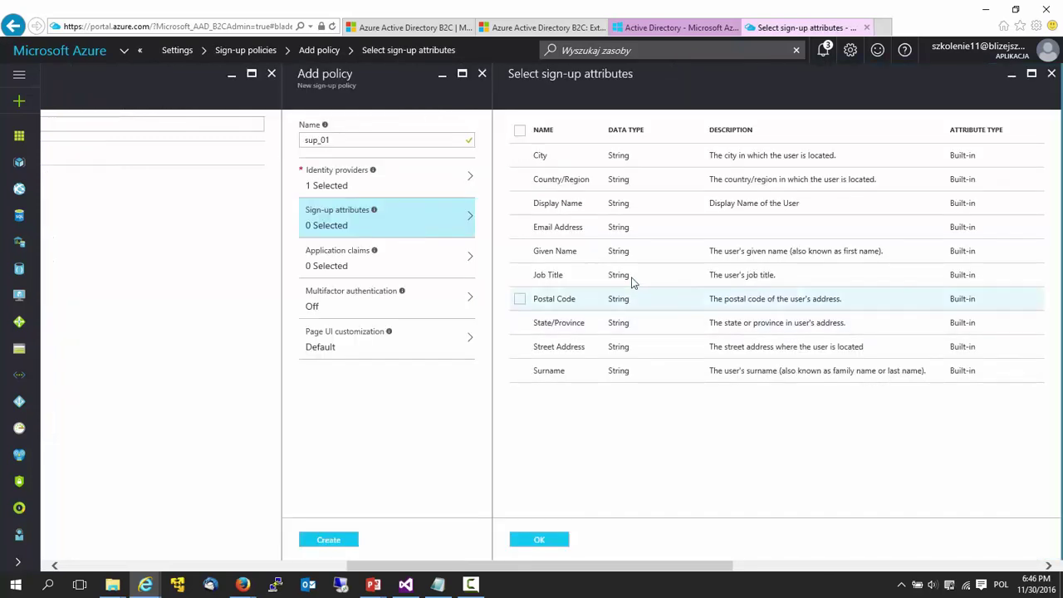
# Collect ten sign-up attributes, City and Country/Region through Street Address and Surname.
pyautogui.click(520, 156)
pyautogui.click(520, 180)
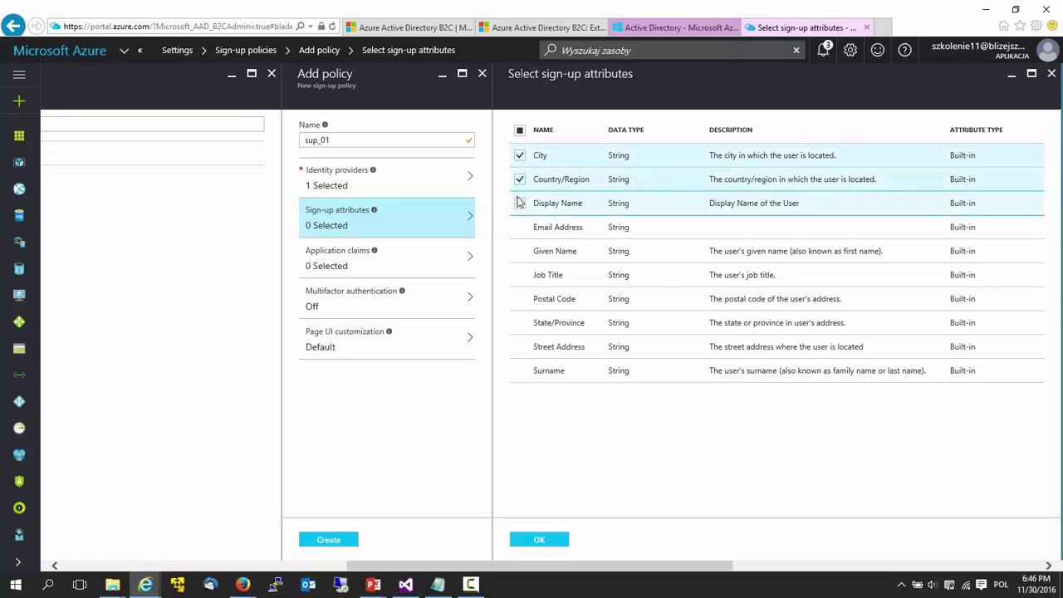
pyautogui.click(520, 204)
pyautogui.click(520, 228)
pyautogui.click(520, 251)
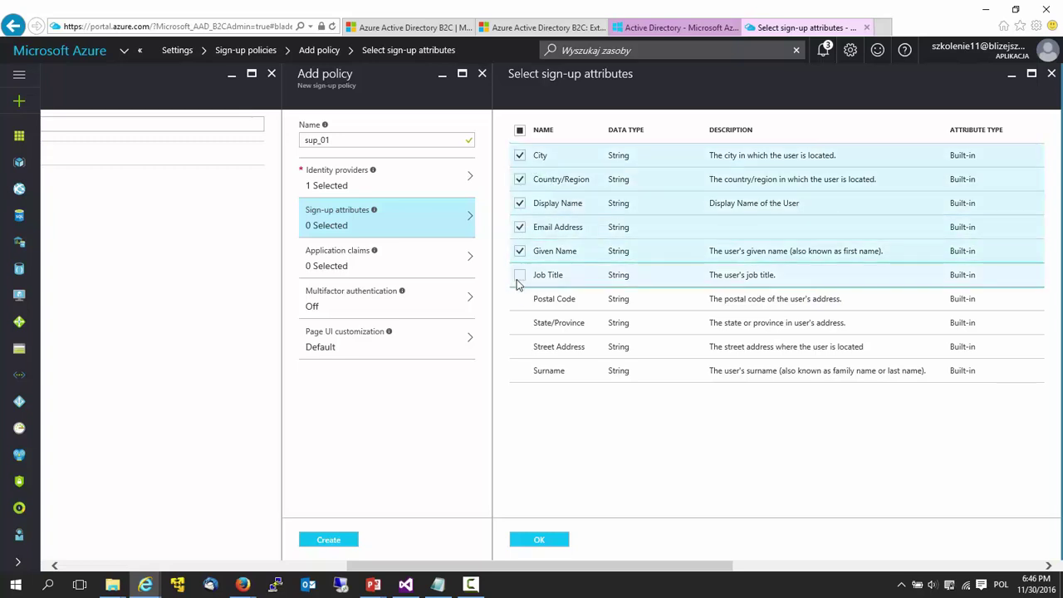
pyautogui.click(520, 275)
pyautogui.click(520, 299)
pyautogui.click(519, 323)
pyautogui.click(520, 347)
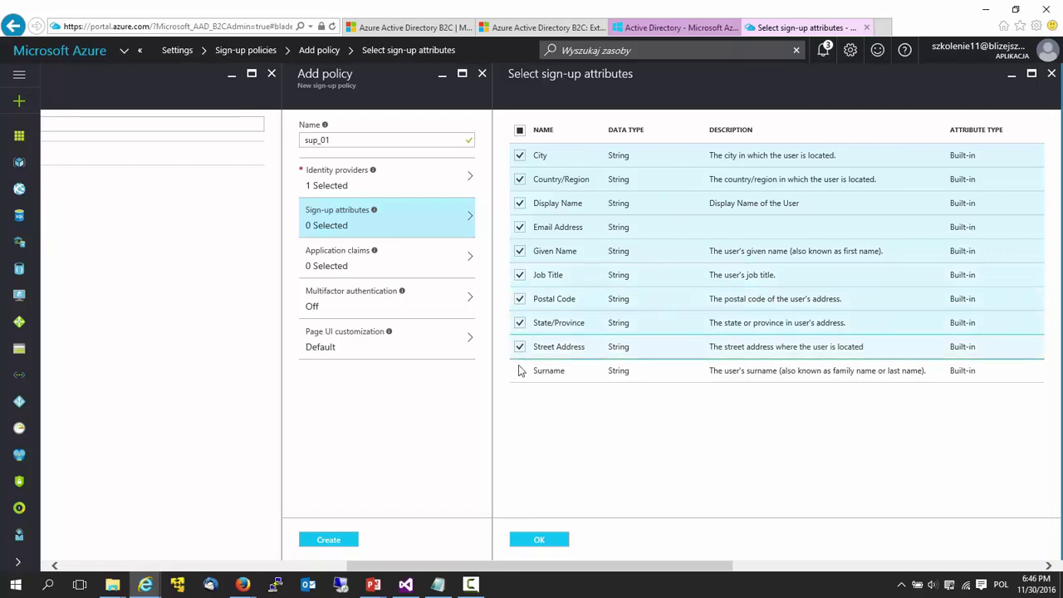
pyautogui.click(519, 370)
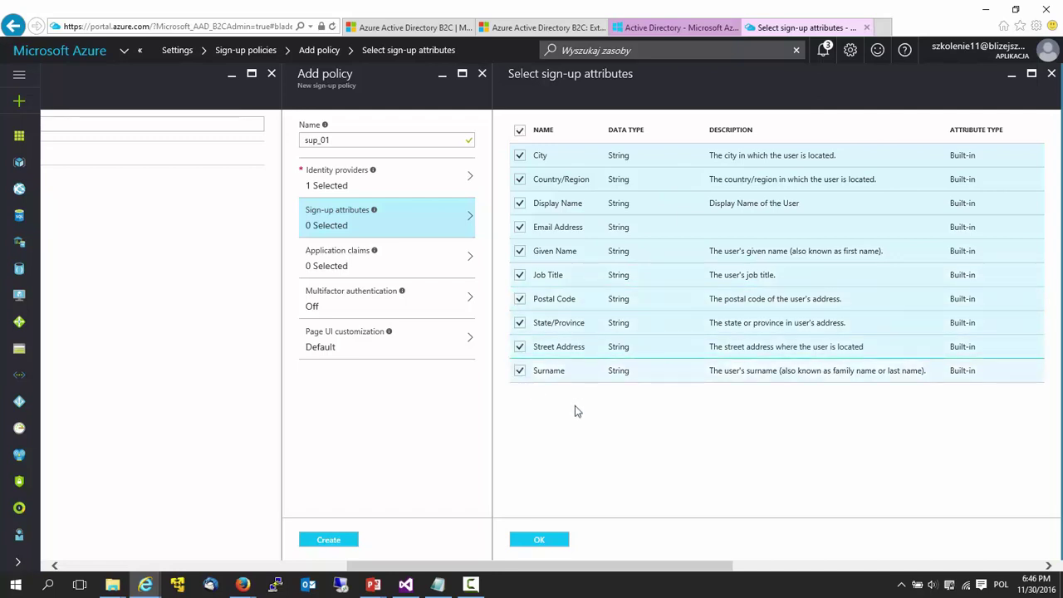
pyautogui.click(315, 269)
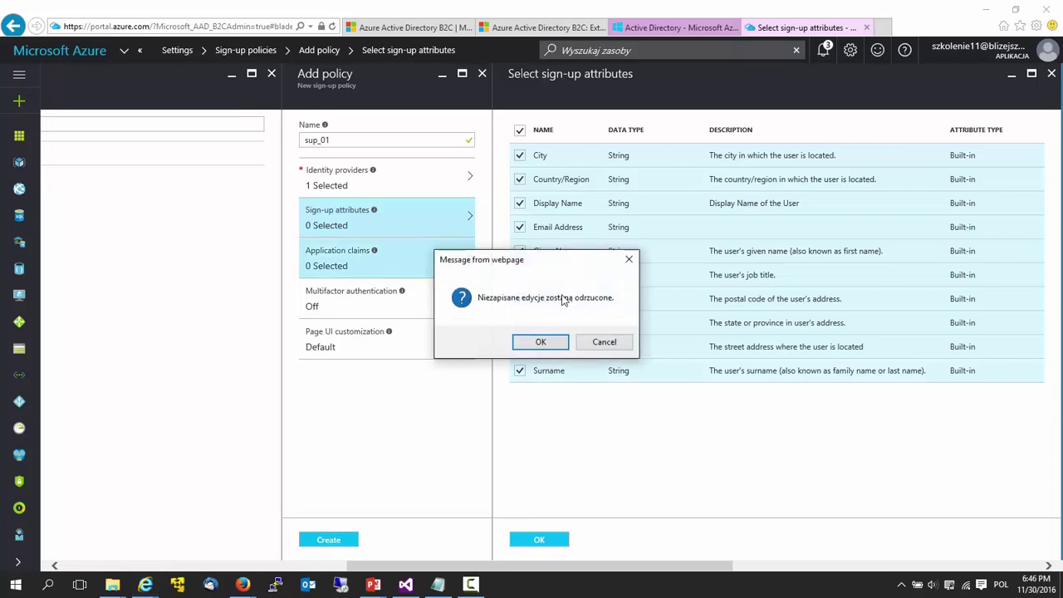
pyautogui.click(605, 344)
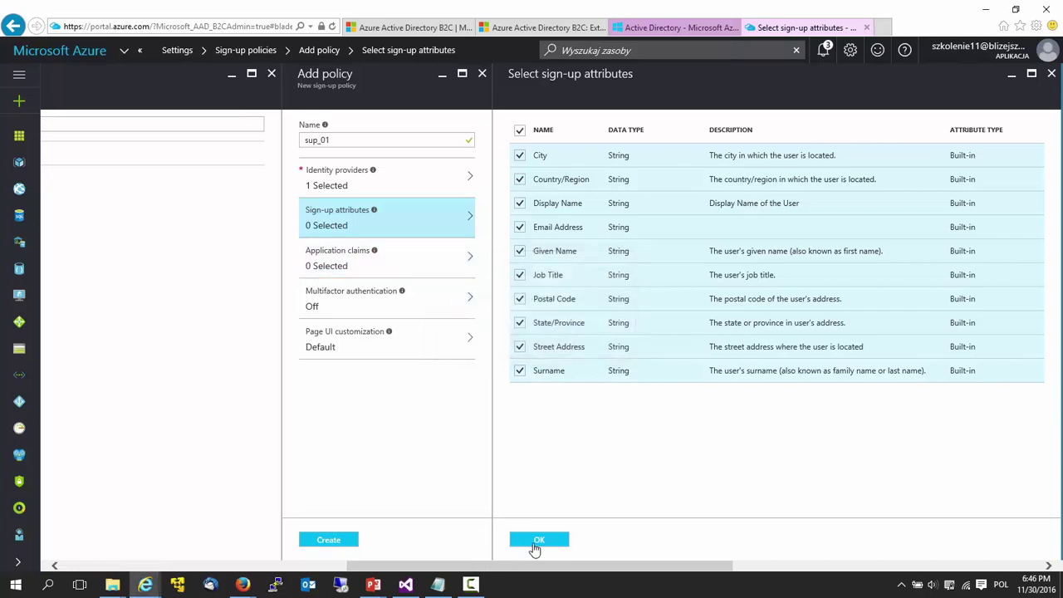
pyautogui.click(586, 539)
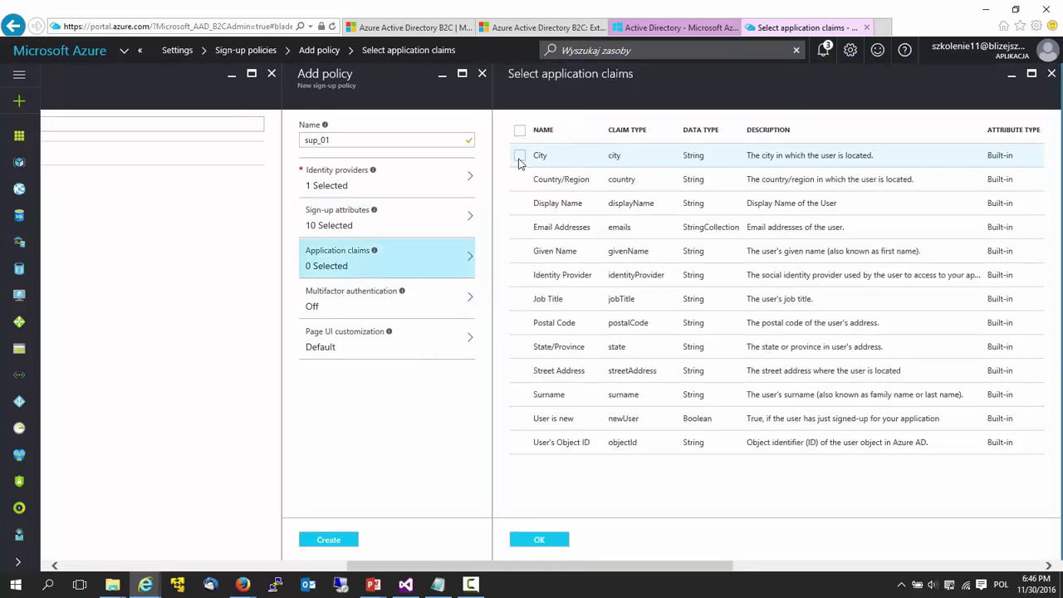
# Return thirteen application claims, including Identity Provider, User is new and User's Object ID.
pyautogui.click(519, 178)
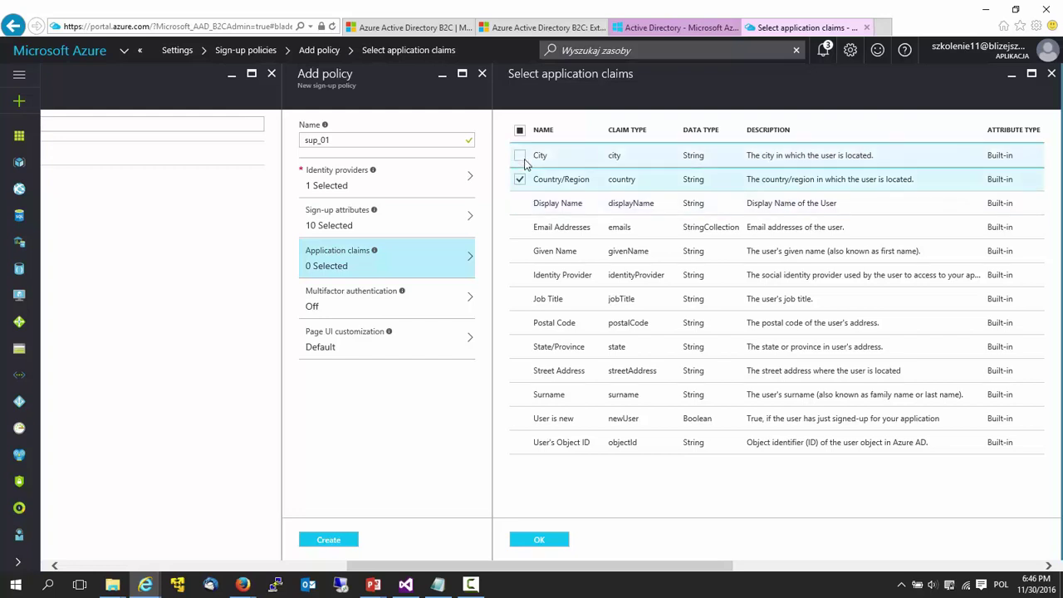
pyautogui.click(519, 156)
pyautogui.click(519, 203)
pyautogui.click(519, 227)
pyautogui.click(519, 251)
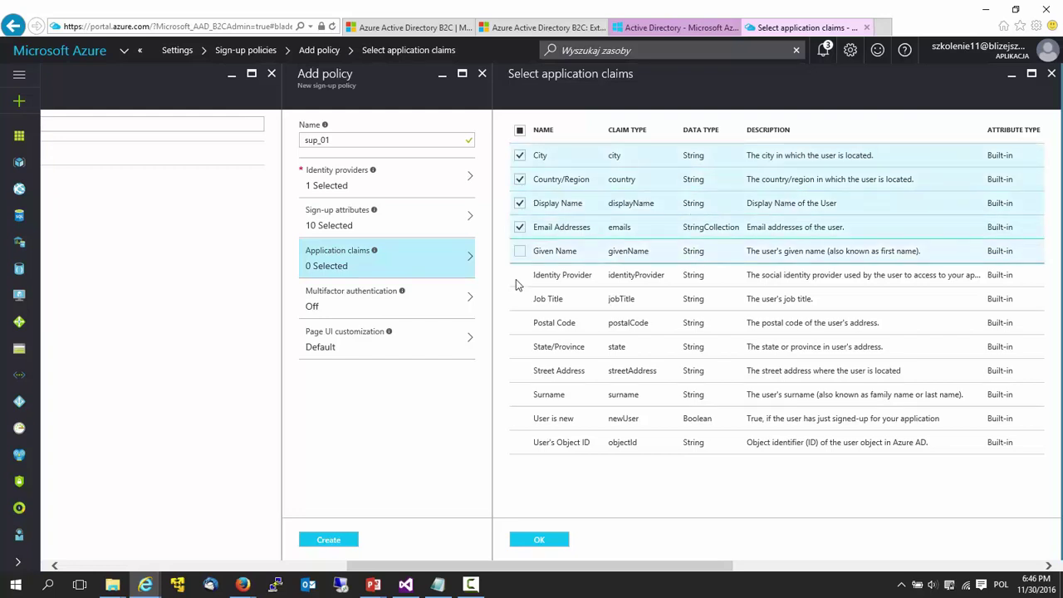
pyautogui.click(519, 275)
pyautogui.click(520, 299)
pyautogui.click(519, 323)
pyautogui.click(519, 347)
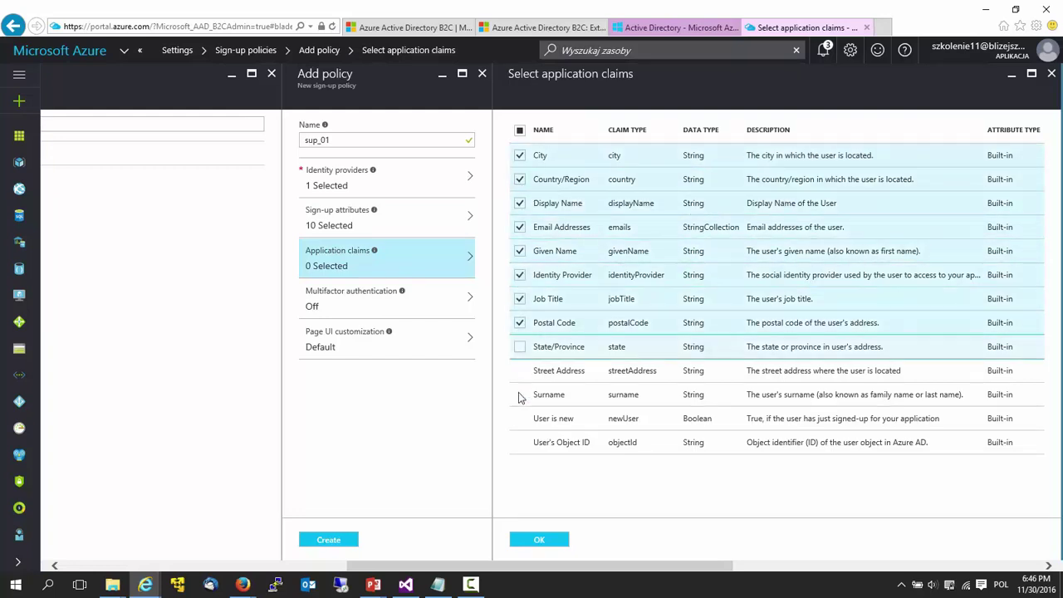
pyautogui.click(519, 370)
pyautogui.click(520, 394)
pyautogui.click(519, 418)
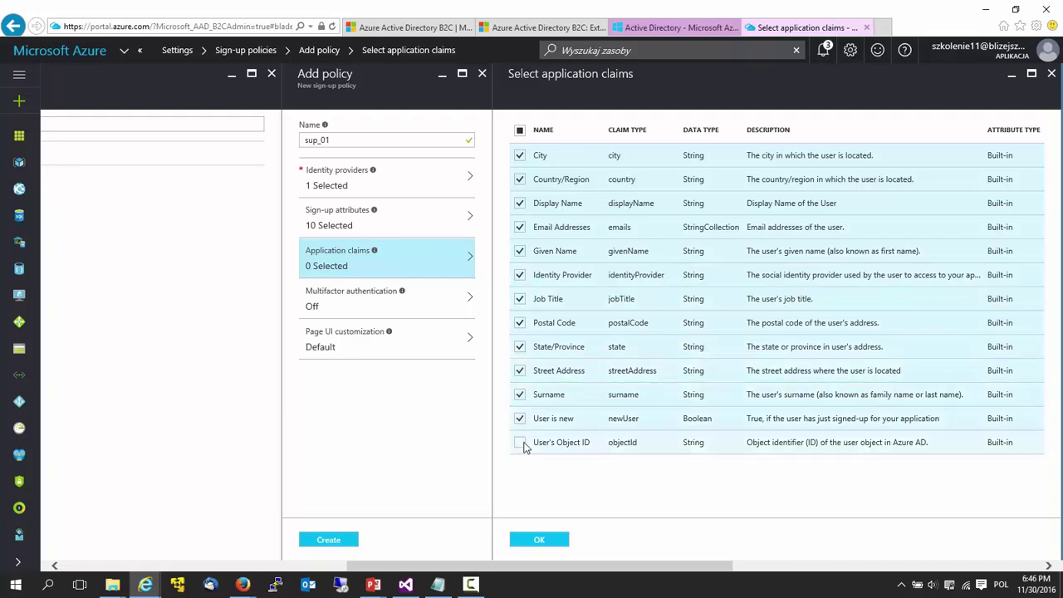
pyautogui.click(519, 442)
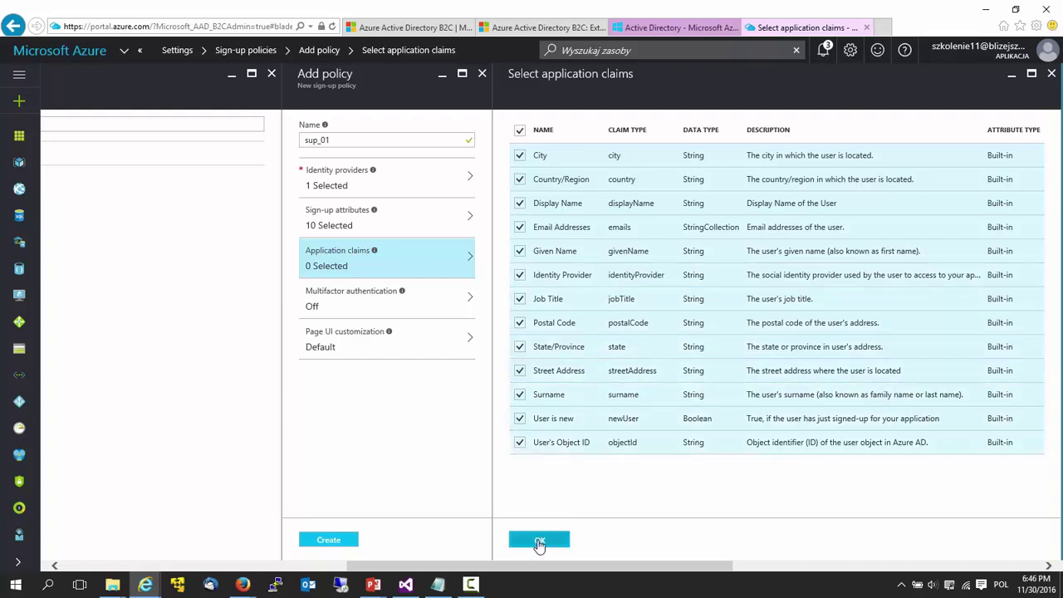
pyautogui.click(539, 541)
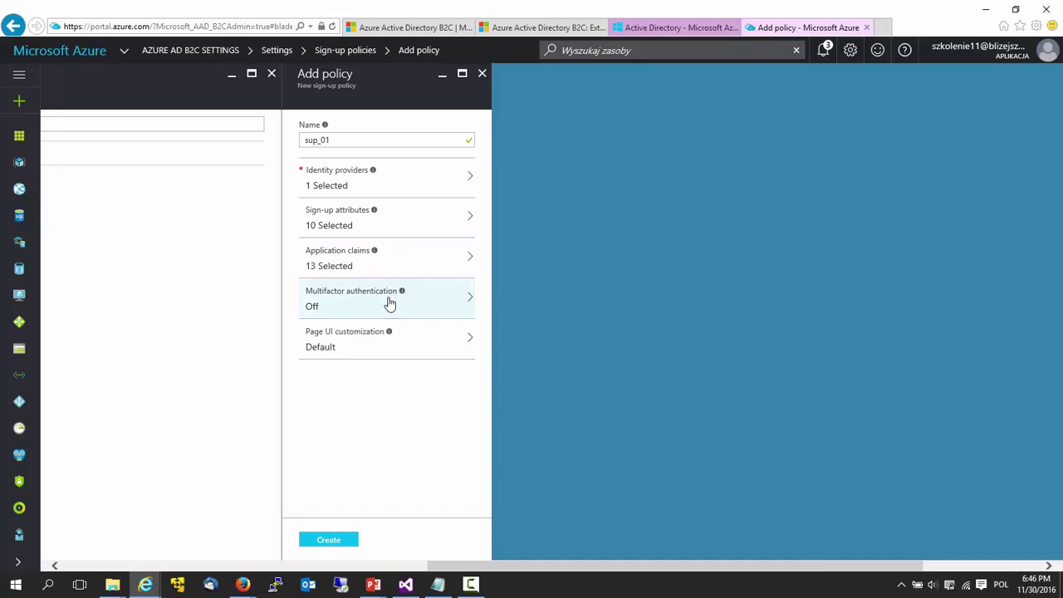
# Review the page UI customization, then create the sign-up policy sup_01.
pyautogui.click(378, 352)
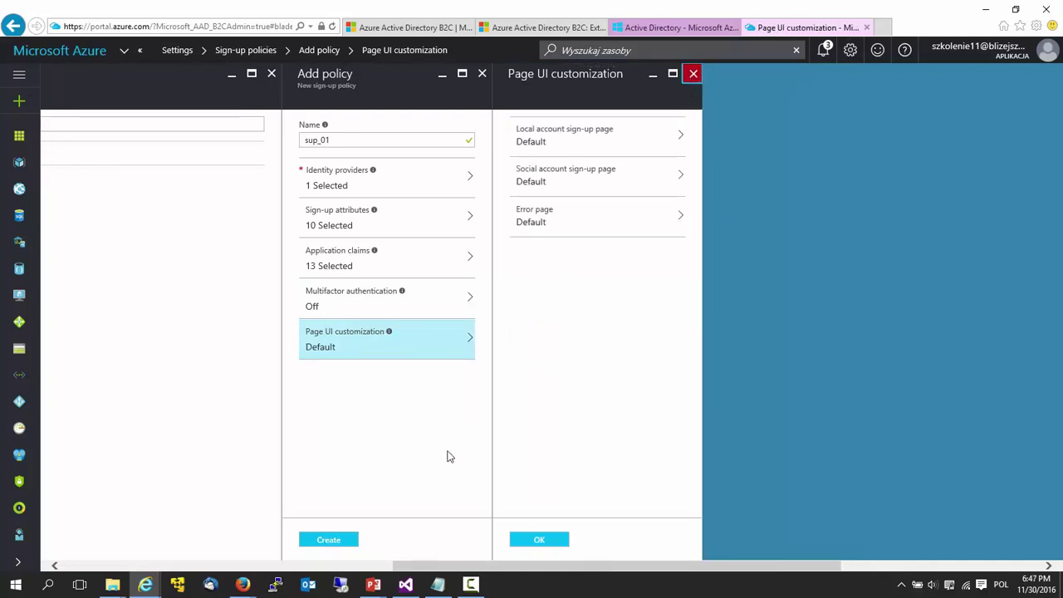
pyautogui.click(693, 73)
pyautogui.click(337, 541)
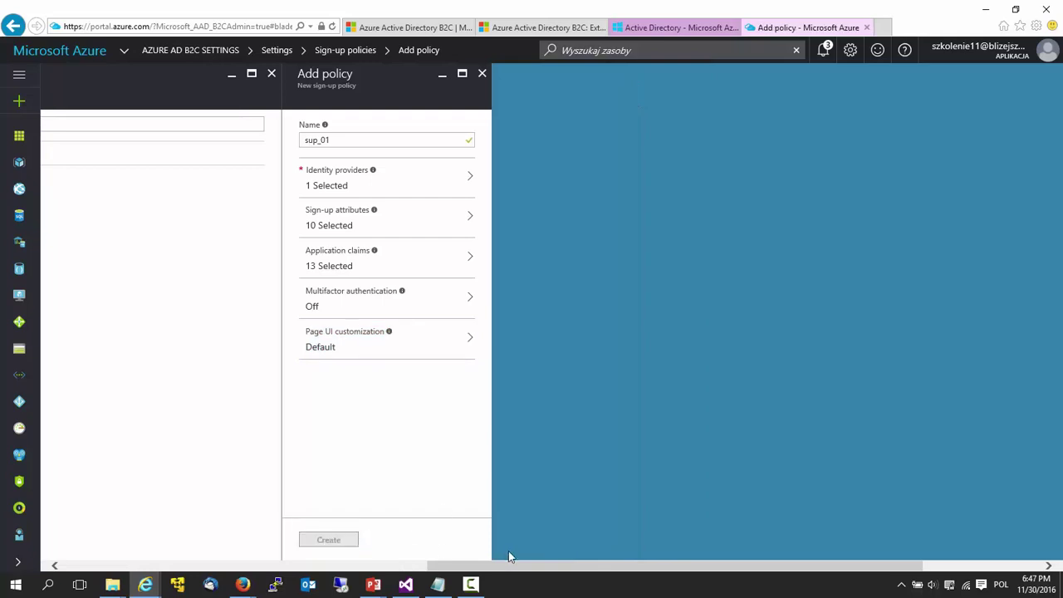
pyautogui.moveTo(498, 568); pyautogui.dragTo(299, 569)
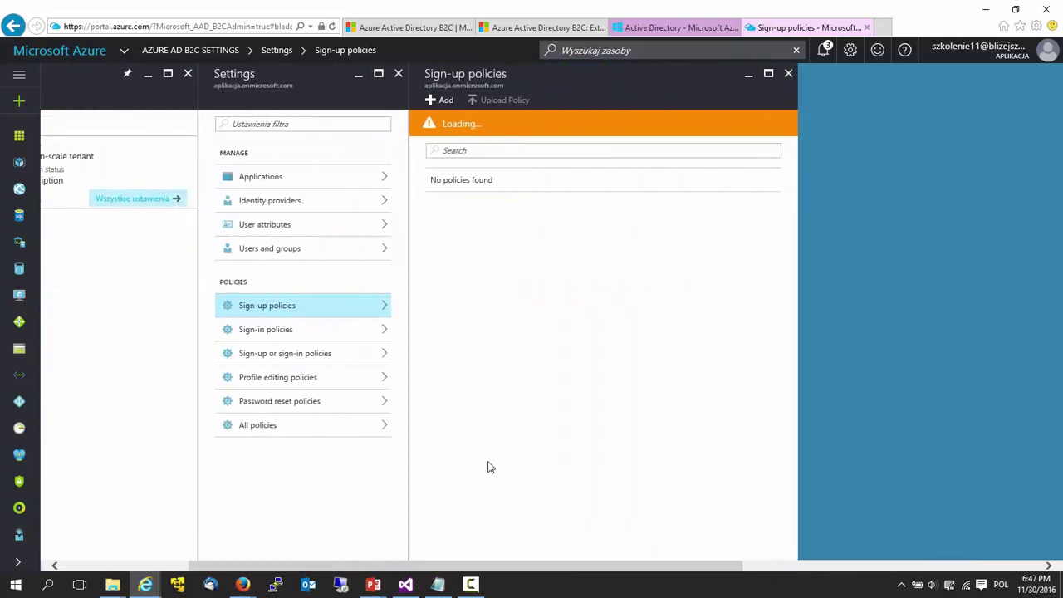
# Add a new sign-in policy sin_02 with Local Account SignIn as identity provider.
pyautogui.click(265, 330)
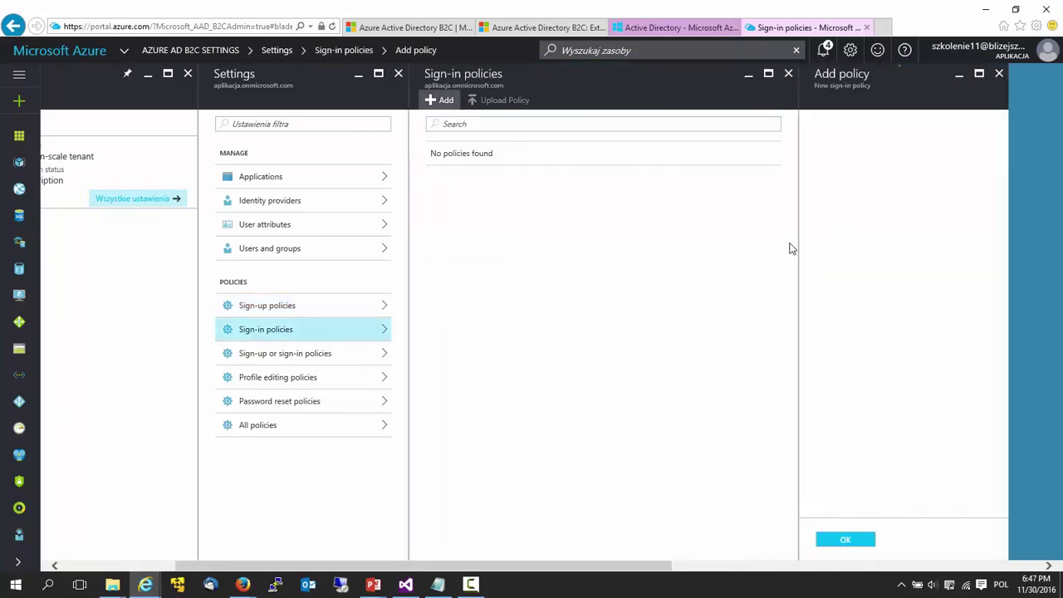
pyautogui.click(842, 142)
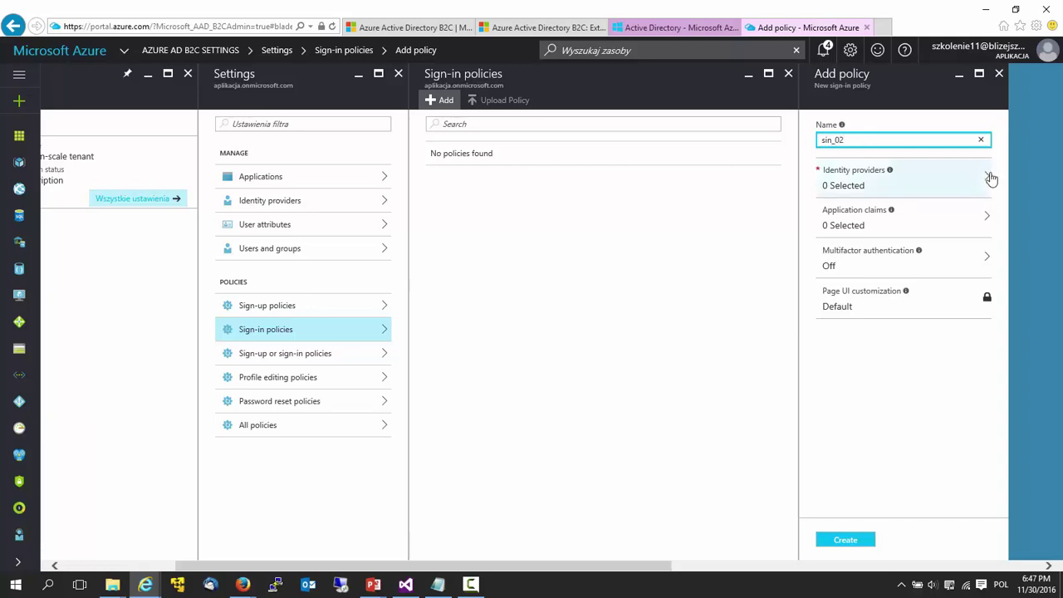
pyautogui.click(855, 181)
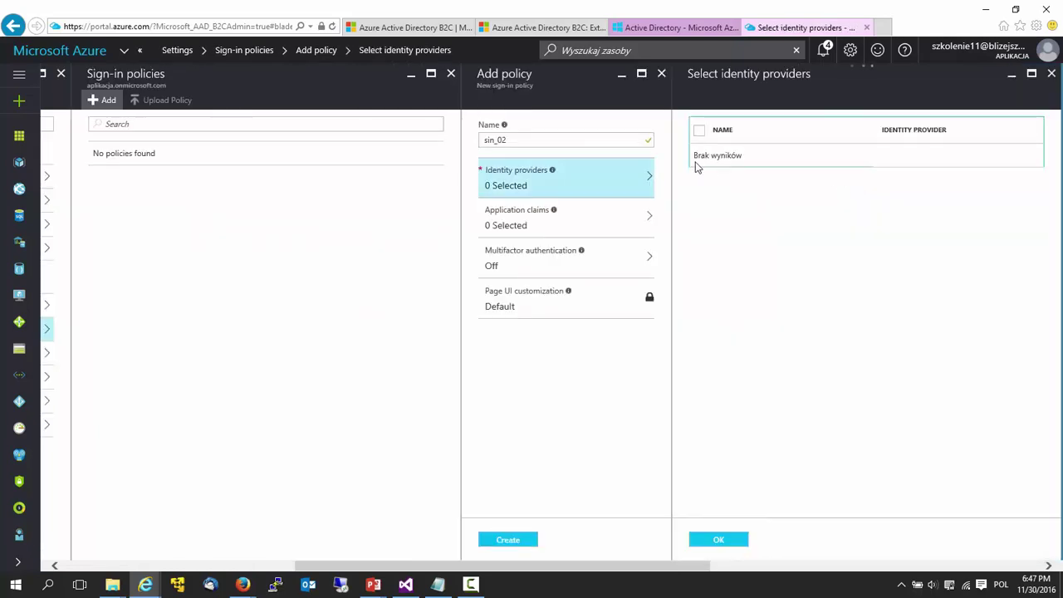
pyautogui.click(698, 156)
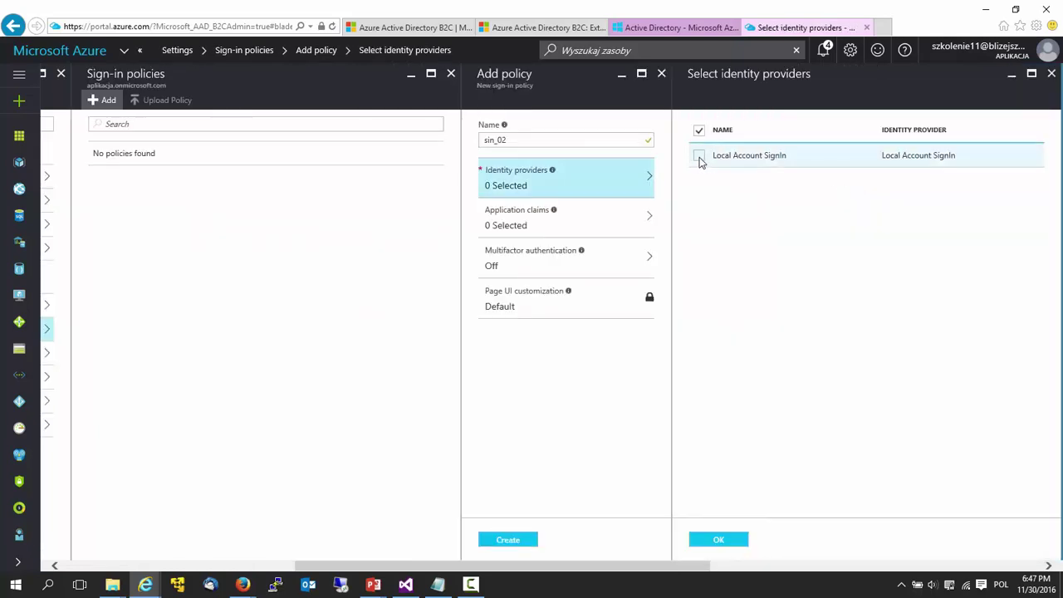
pyautogui.click(529, 230)
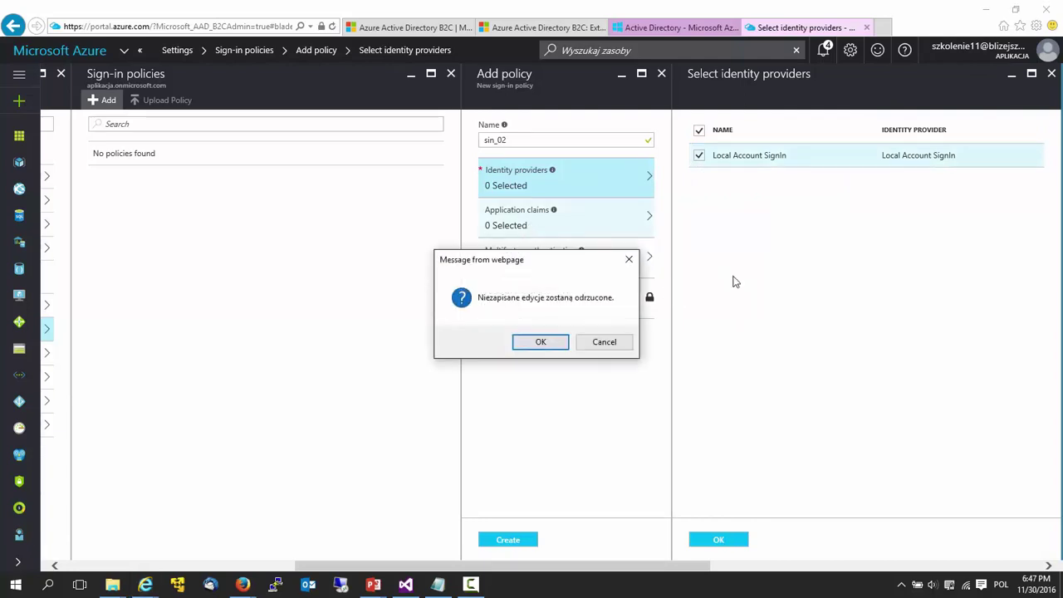
pyautogui.click(540, 341)
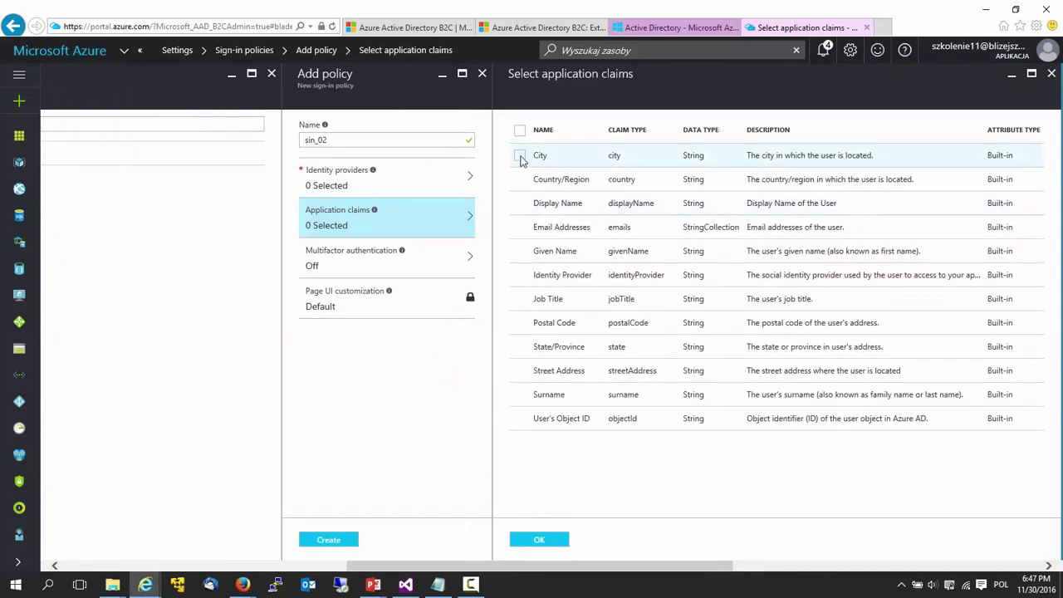
# Include twelve application claims, from City through User's Object ID.
pyautogui.click(519, 155)
pyautogui.click(519, 179)
pyautogui.click(519, 204)
pyautogui.click(519, 227)
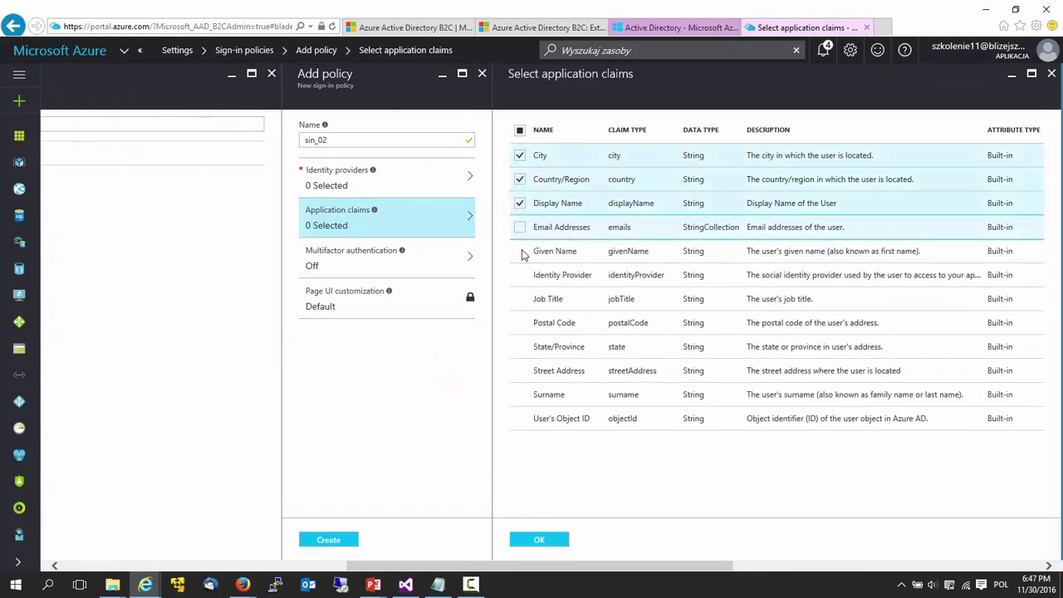
pyautogui.click(519, 251)
pyautogui.click(519, 275)
pyautogui.click(519, 299)
pyautogui.click(519, 323)
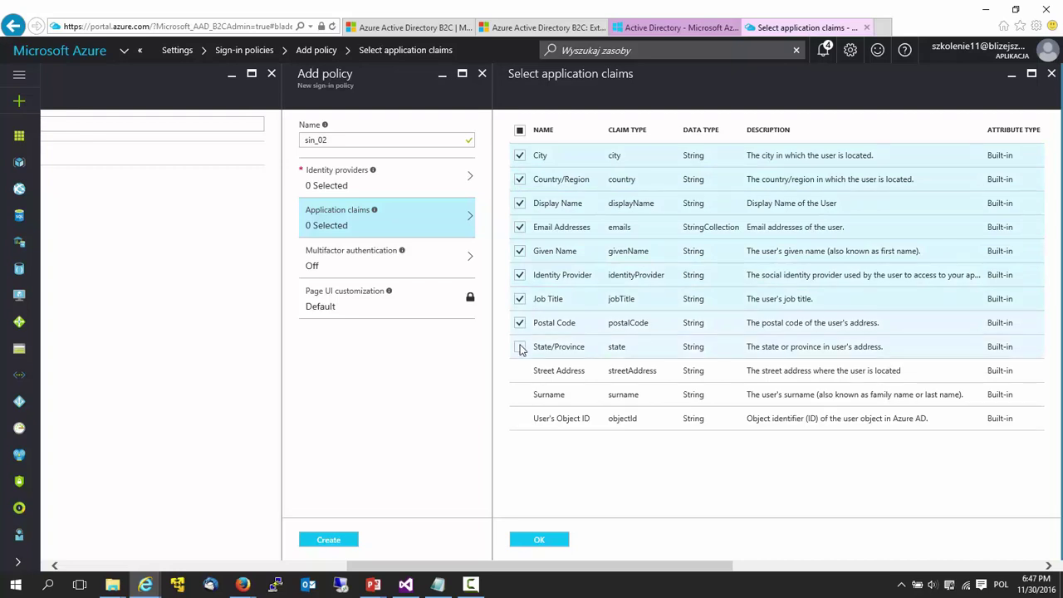
pyautogui.click(519, 347)
pyautogui.click(520, 370)
pyautogui.click(519, 395)
pyautogui.click(519, 419)
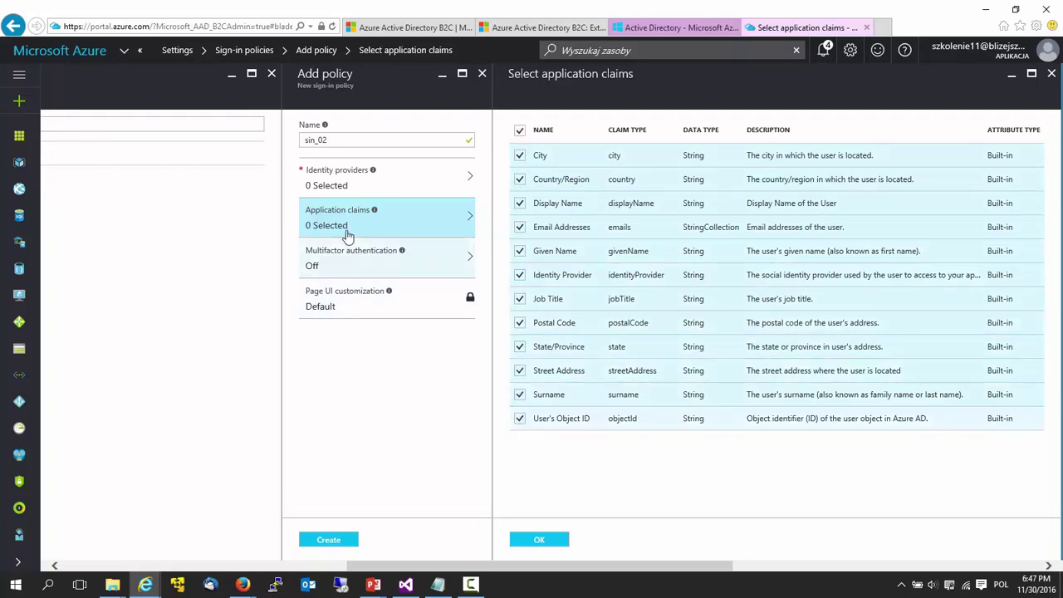
pyautogui.click(338, 265)
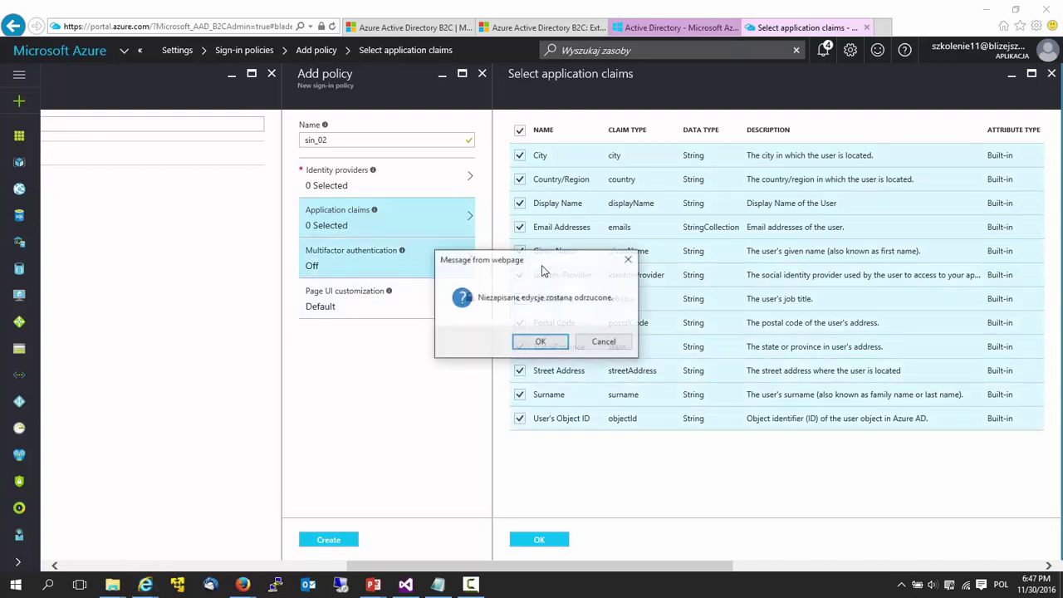
pyautogui.click(603, 344)
pyautogui.click(537, 540)
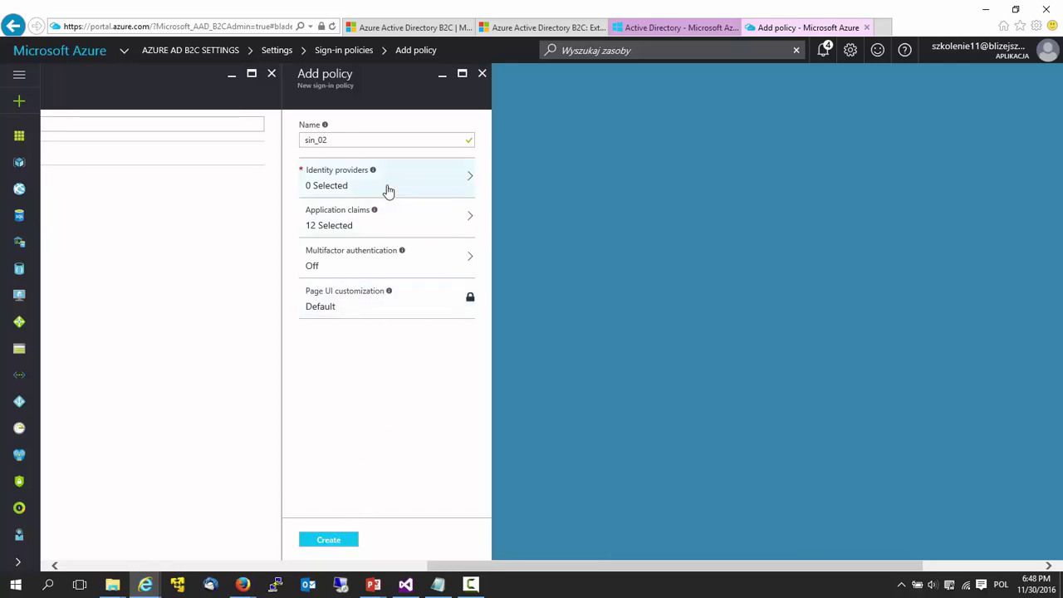
# Reconfirm Local Account SignIn as the identity provider and create the sin_02 policy.
pyautogui.click(468, 185)
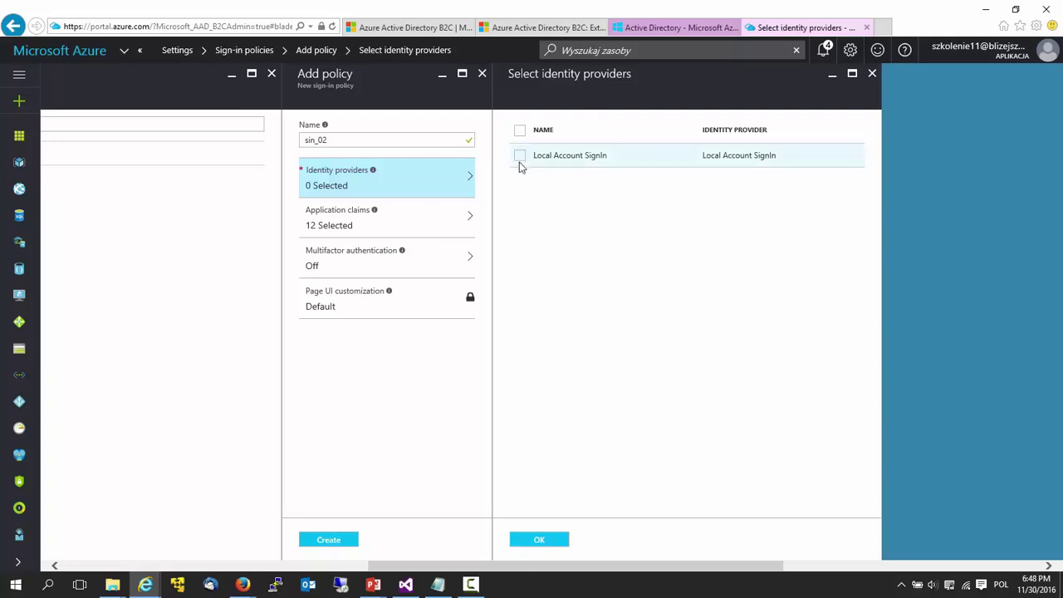
pyautogui.click(520, 155)
pyautogui.click(539, 541)
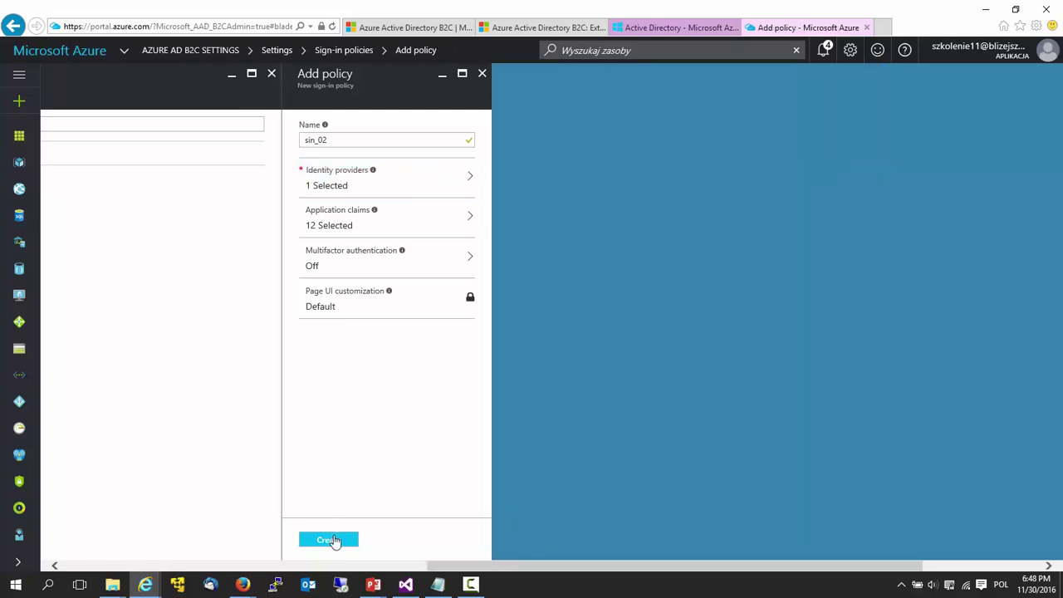
pyautogui.click(332, 544)
pyautogui.moveTo(482, 570); pyautogui.dragTo(290, 559)
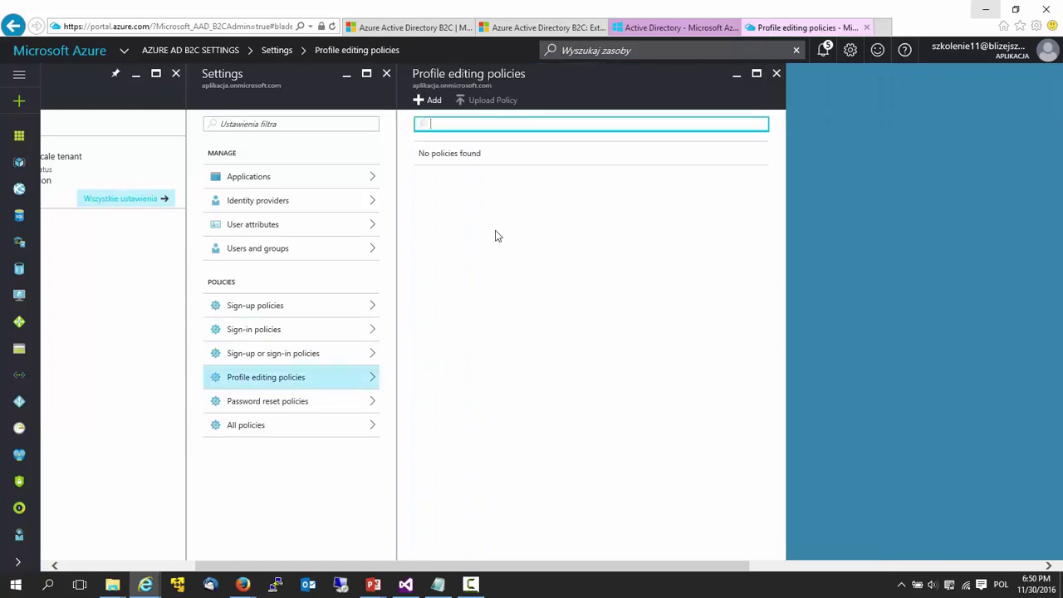
# Add profile editing policy pe with Local Account SignIn and all nine profile attributes.
pyautogui.click(428, 100)
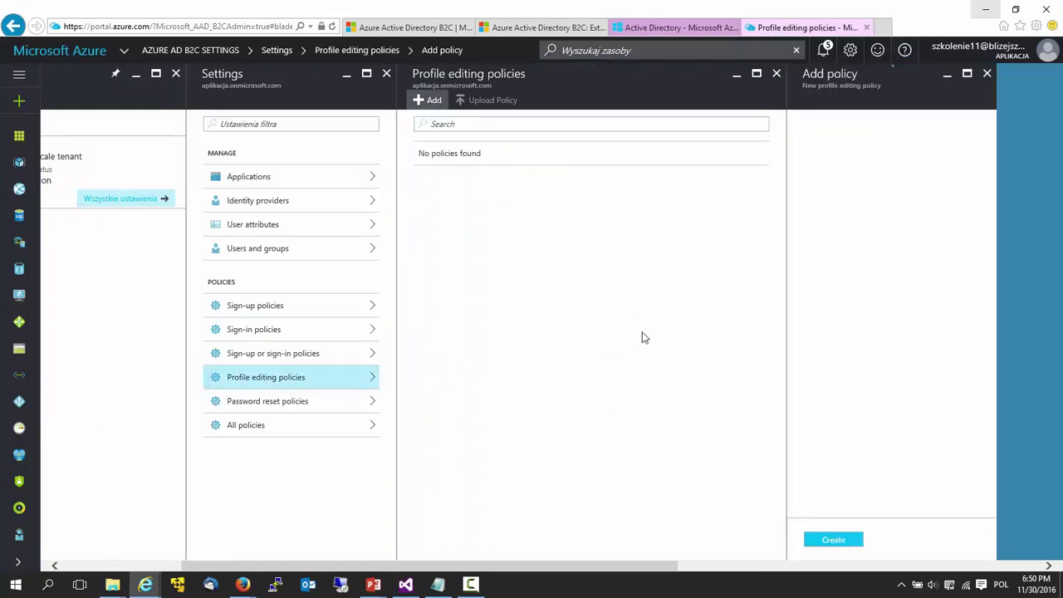
pyautogui.click(838, 141)
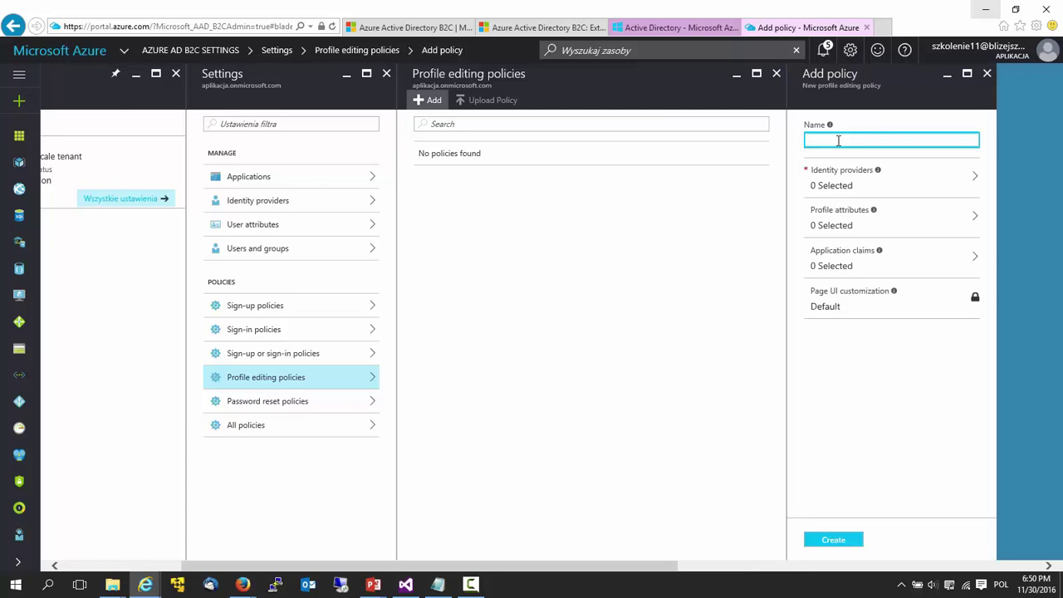
pyautogui.click(847, 187)
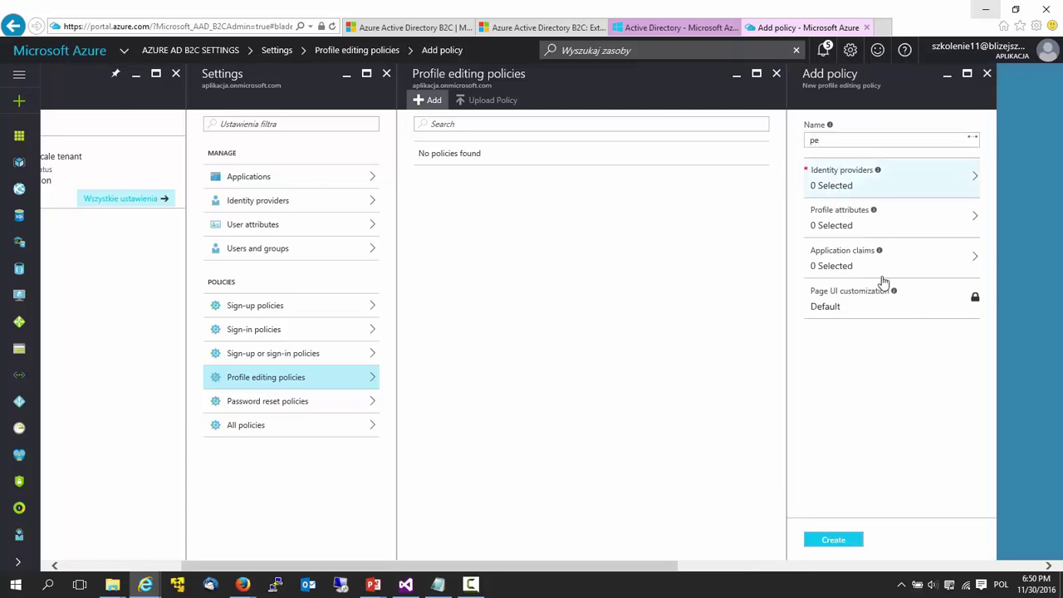
pyautogui.click(699, 155)
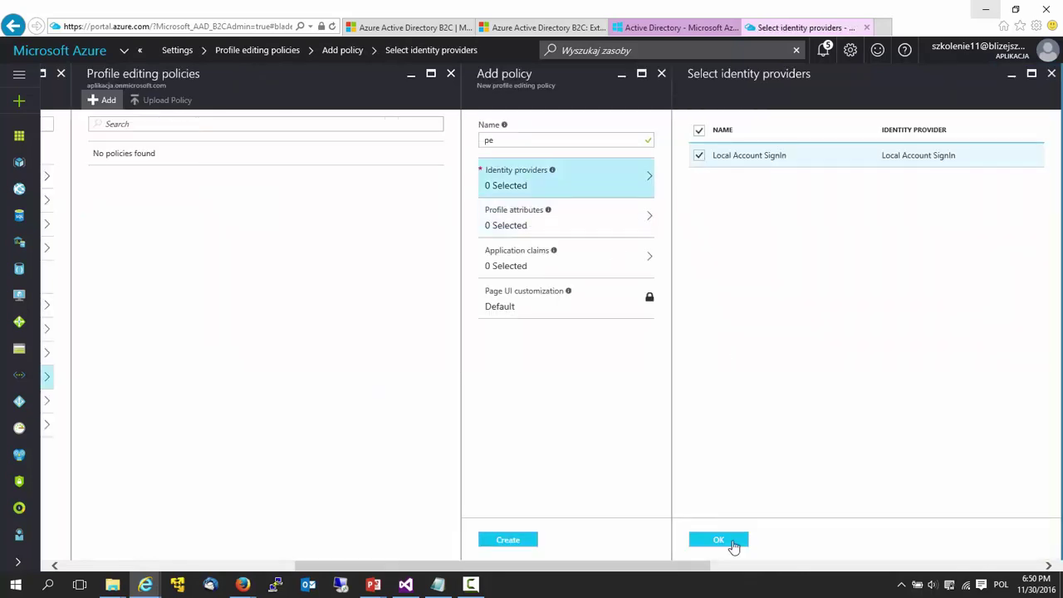
pyautogui.click(729, 543)
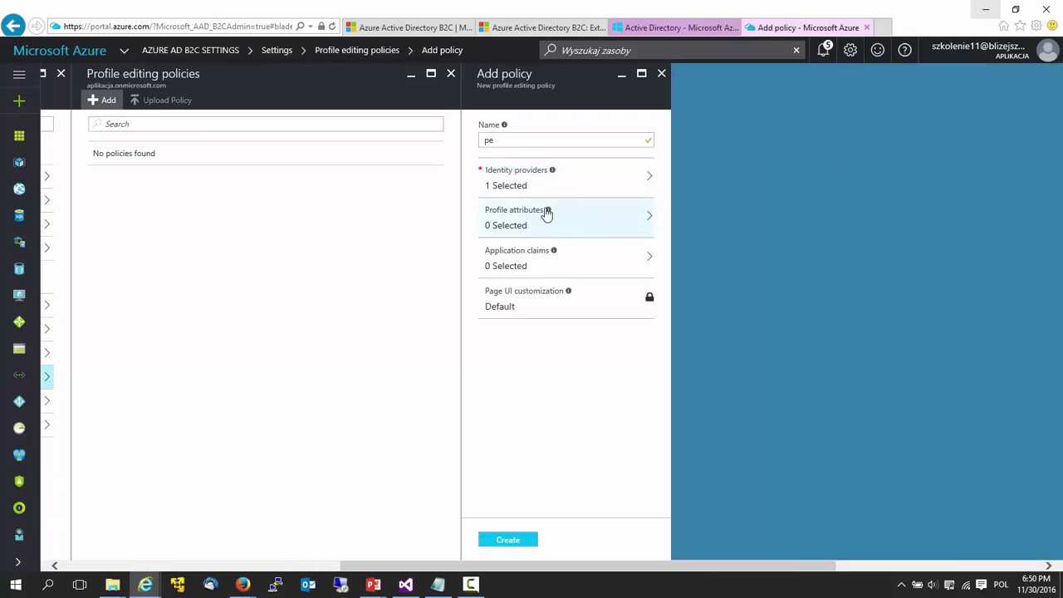
pyautogui.click(596, 230)
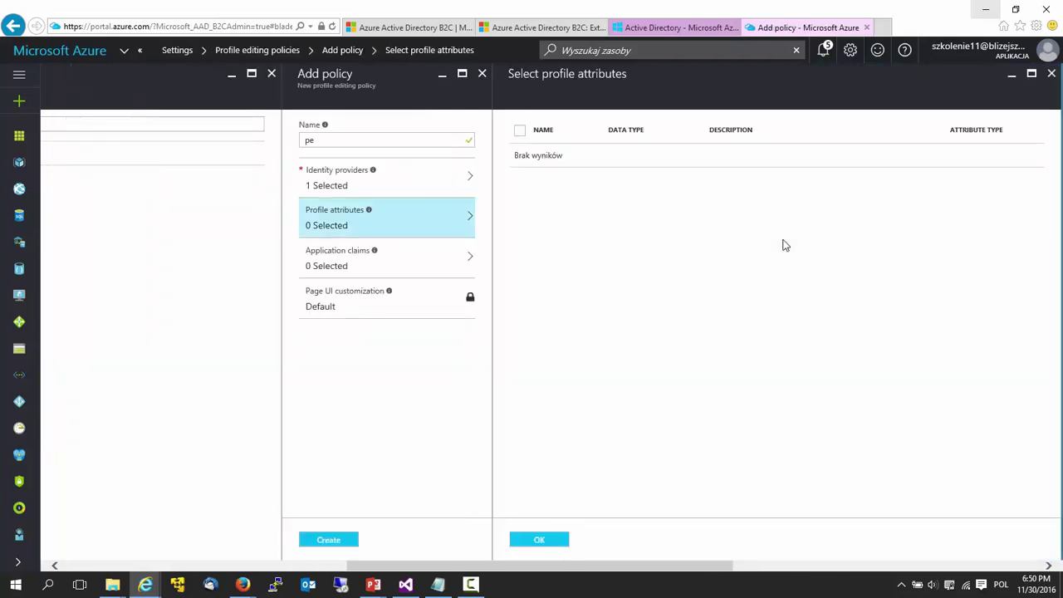
pyautogui.click(520, 130)
pyautogui.click(539, 542)
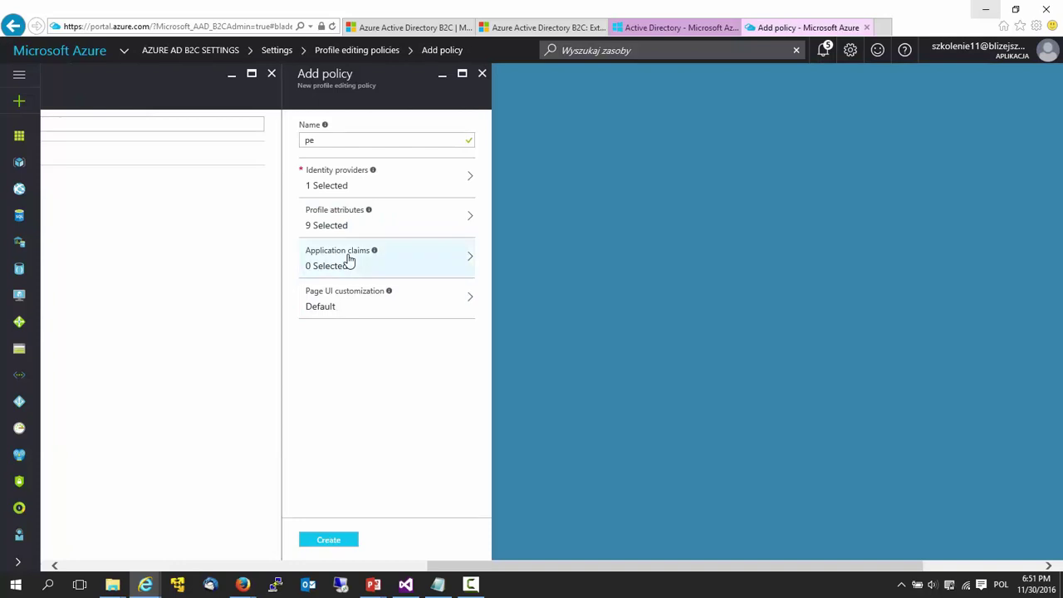
# Include twelve application claims, City through User's Object ID, and create the pe policy.
pyautogui.click(349, 261)
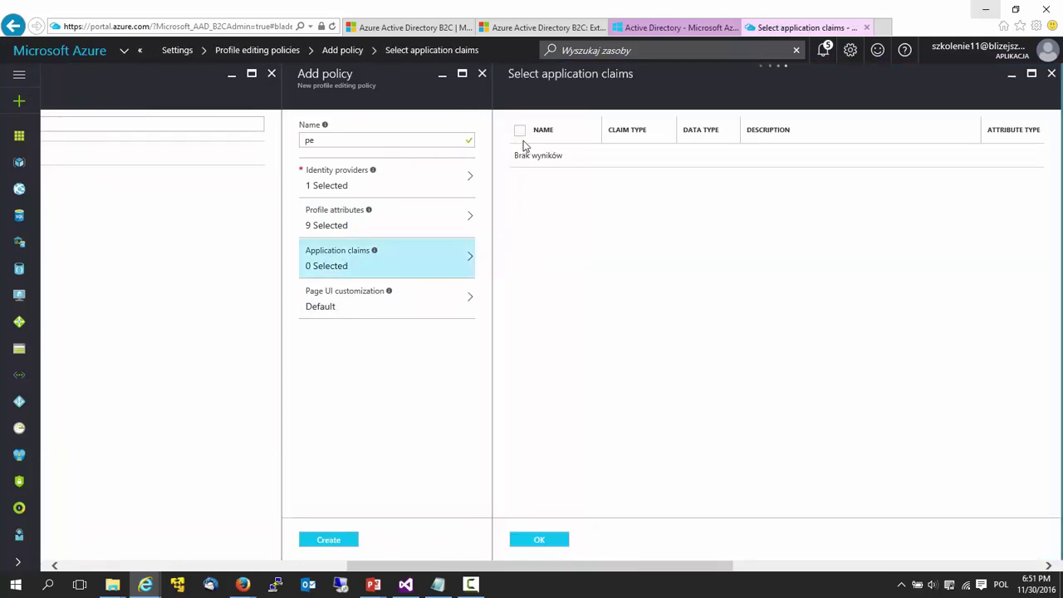
pyautogui.click(520, 155)
pyautogui.click(520, 180)
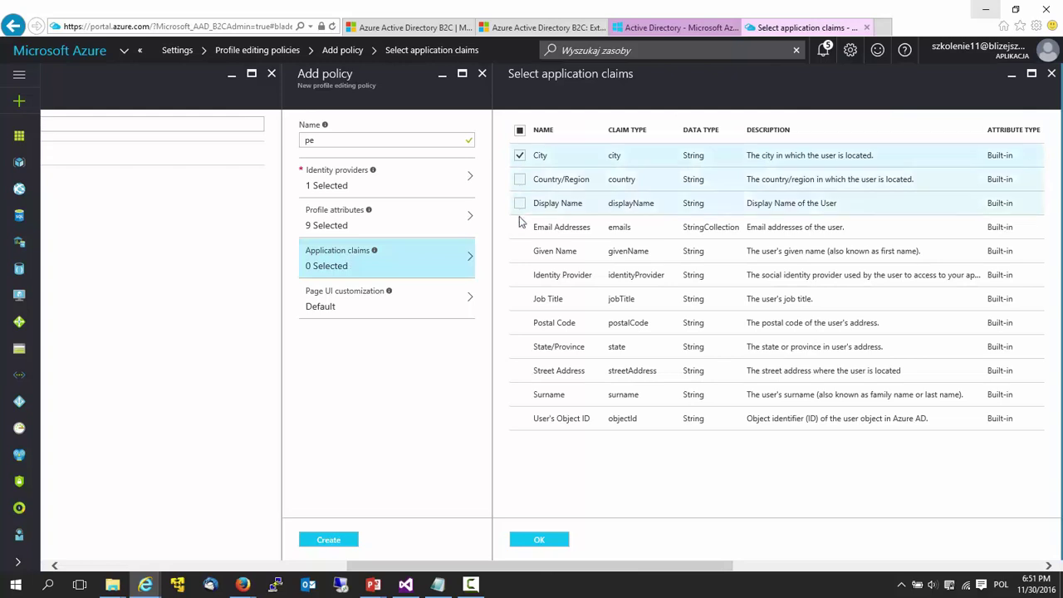
pyautogui.click(520, 227)
pyautogui.click(521, 252)
pyautogui.click(520, 275)
pyautogui.click(520, 299)
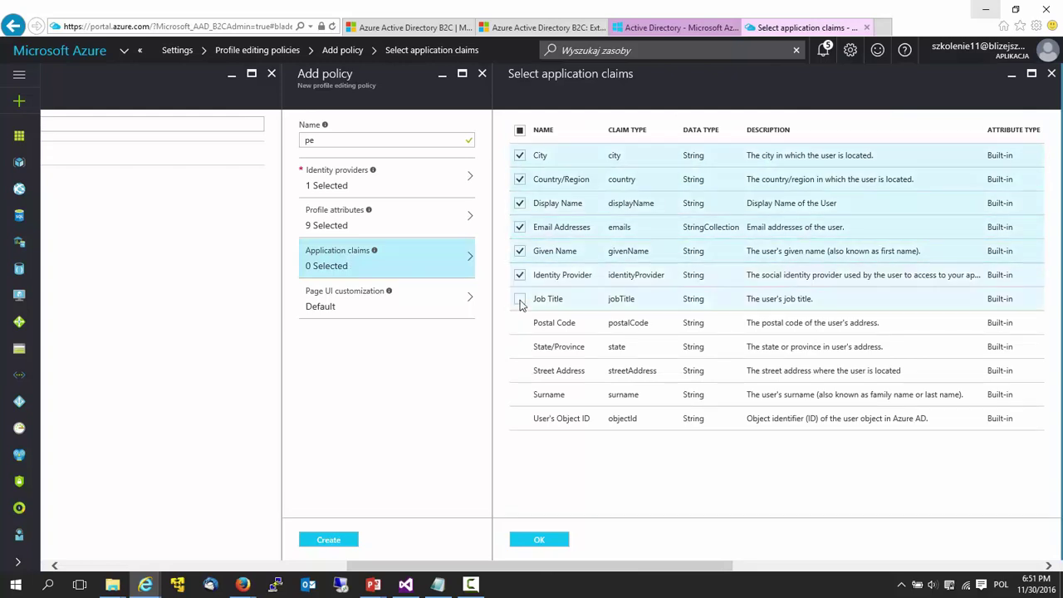
pyautogui.click(520, 347)
pyautogui.click(519, 324)
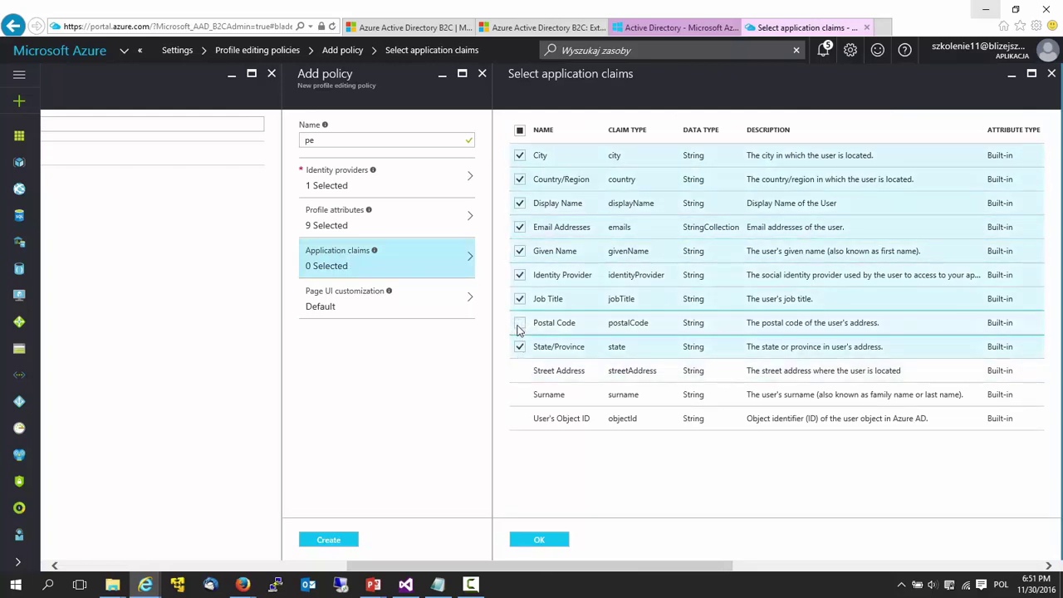
pyautogui.click(520, 370)
pyautogui.click(520, 394)
pyautogui.click(520, 419)
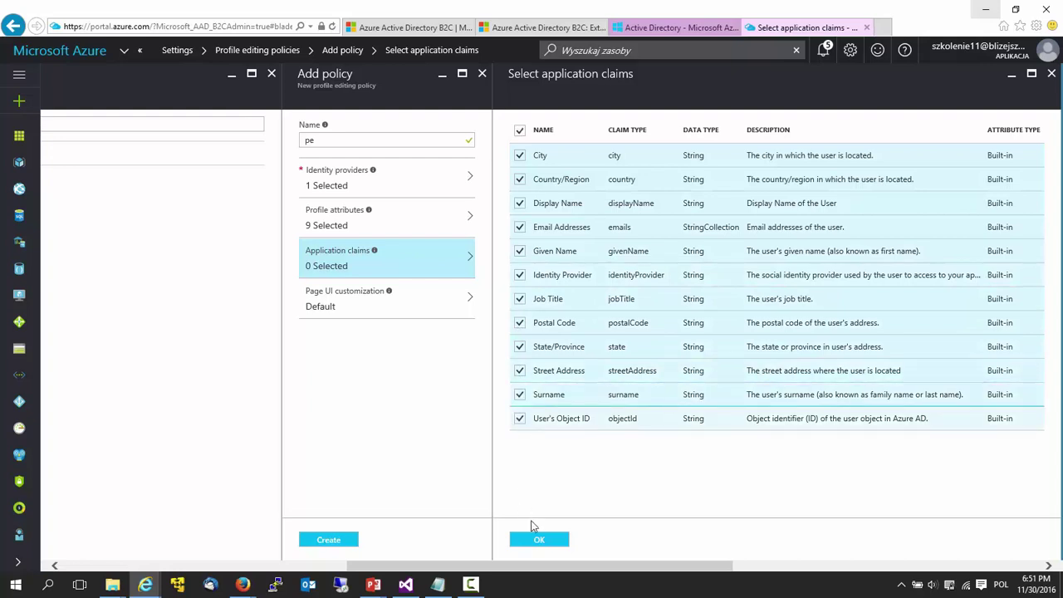
pyautogui.click(539, 540)
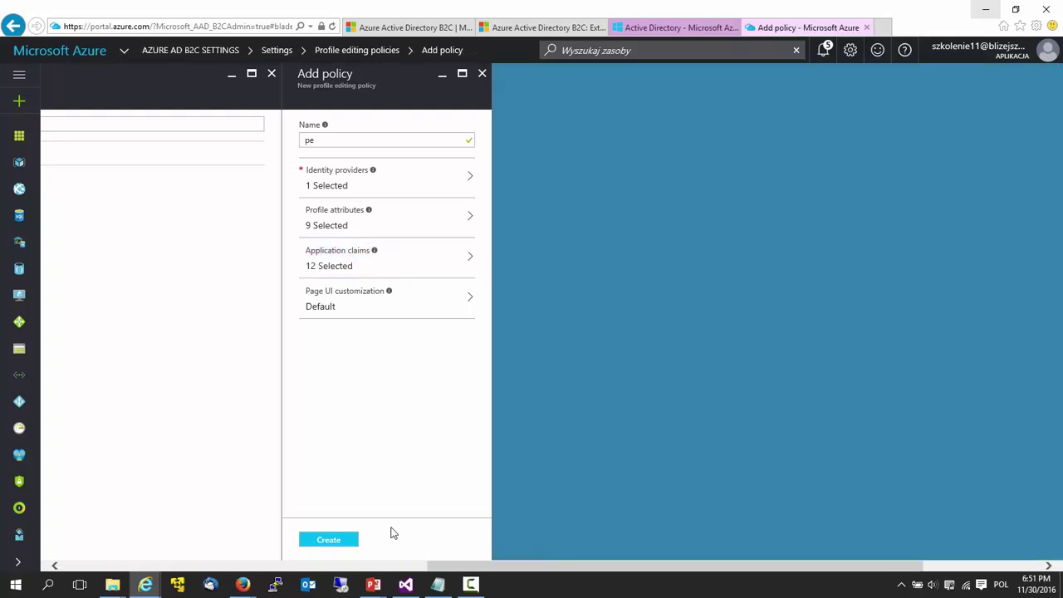
pyautogui.click(330, 541)
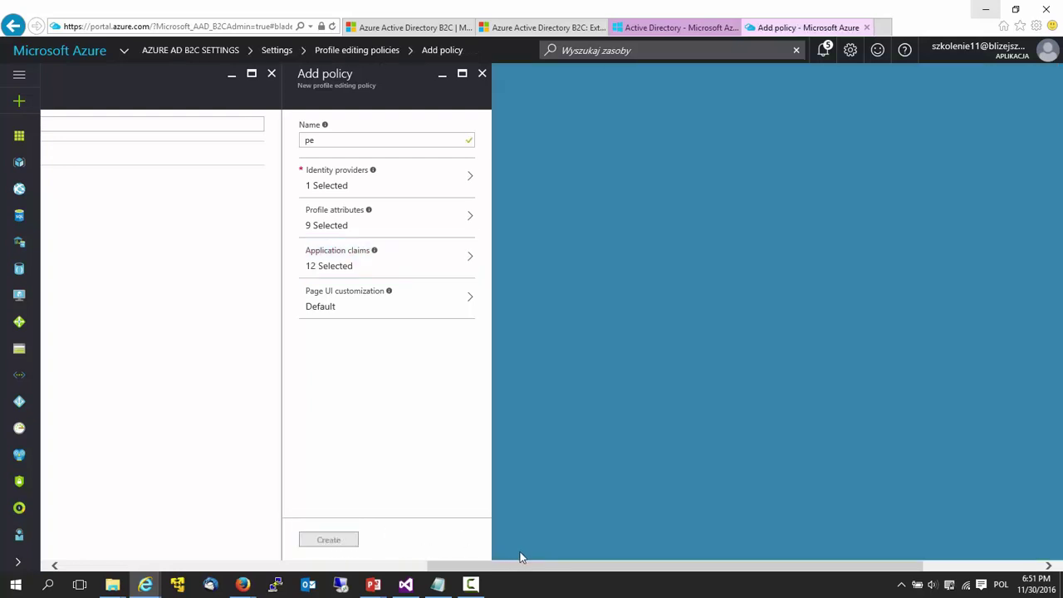
pyautogui.moveTo(503, 567); pyautogui.dragTo(283, 557)
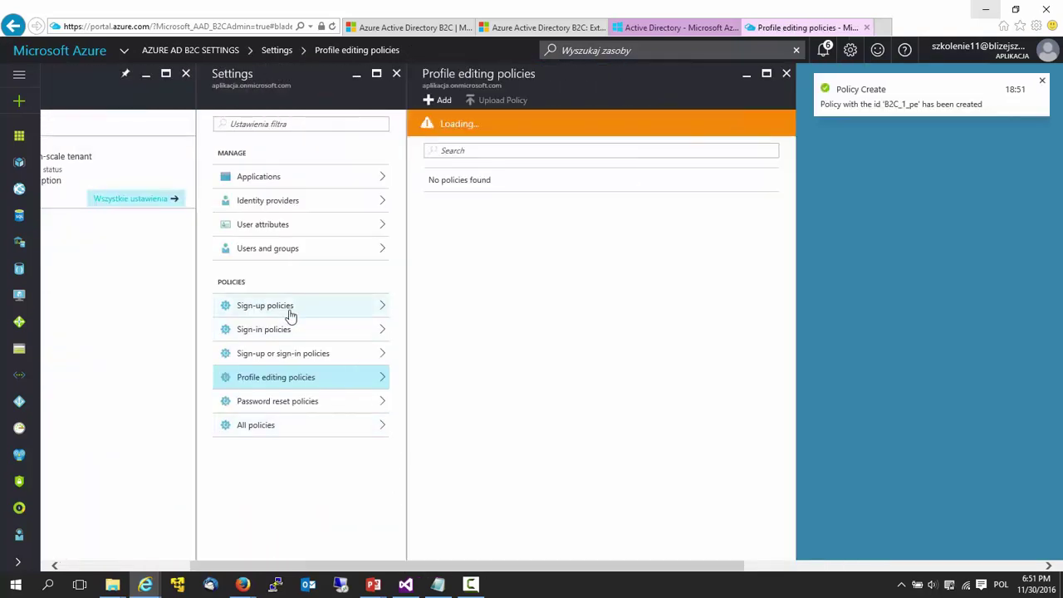
# Open sign-up policy B2C_1_sup_01 from the sign-up policies list to check its reply URL.
pyautogui.click(292, 314)
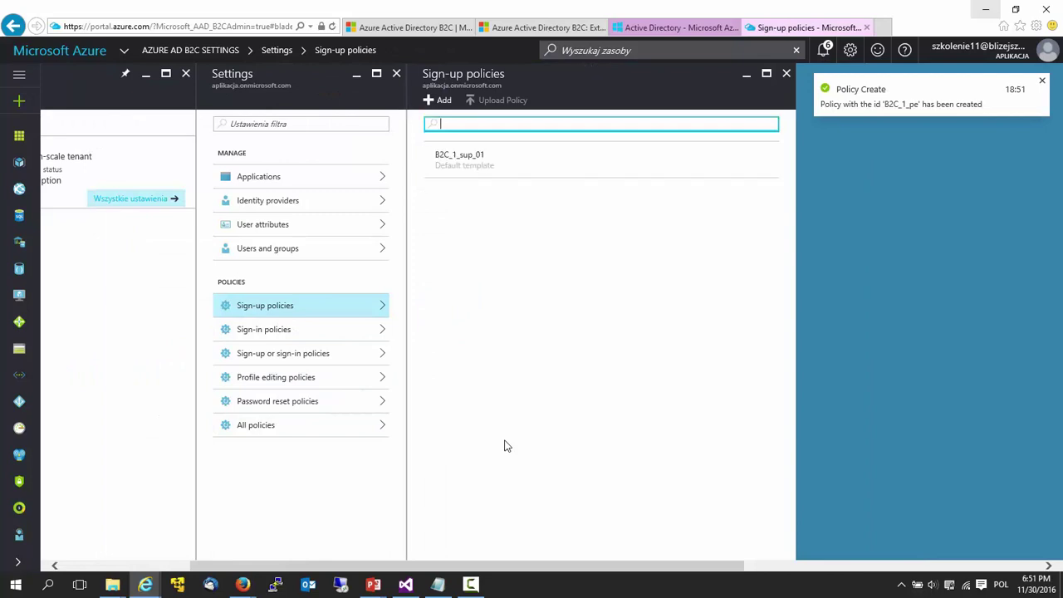
pyautogui.click(491, 163)
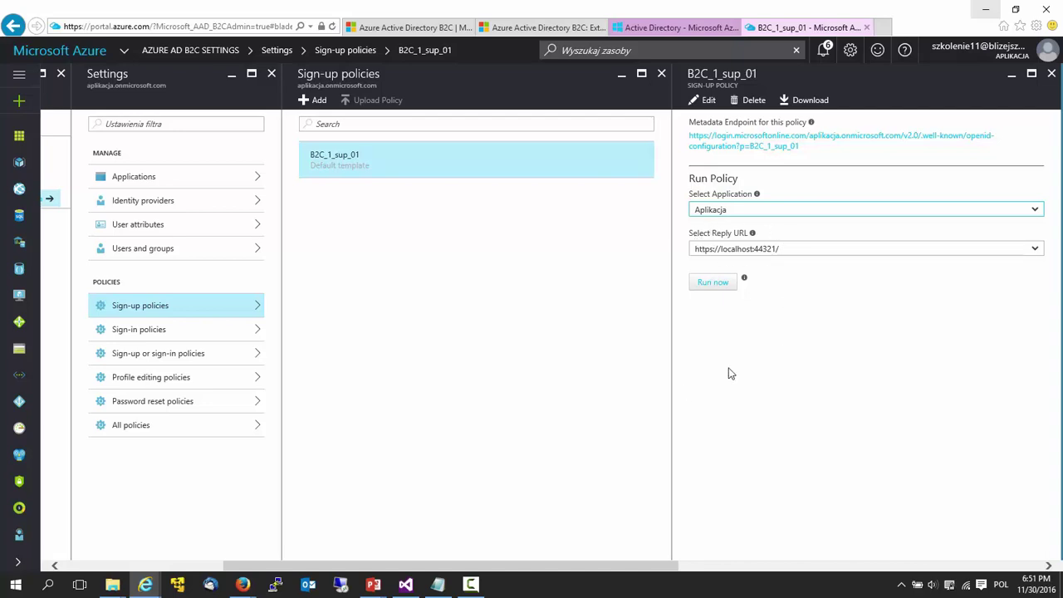
pyautogui.moveTo(613, 569); pyautogui.dragTo(465, 558)
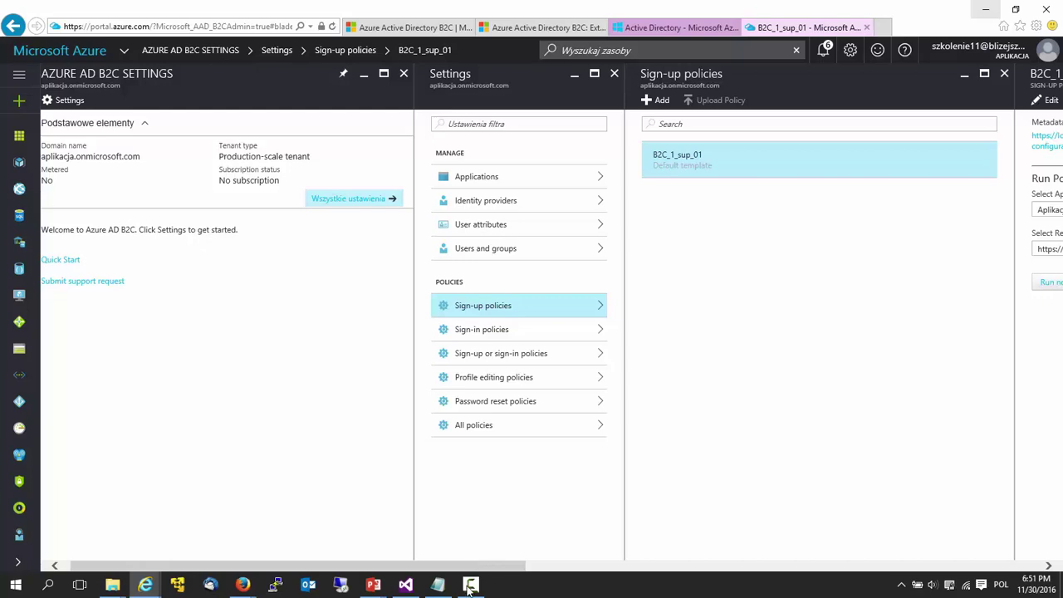
pyautogui.moveTo(469, 588)
pyautogui.click(470, 585)
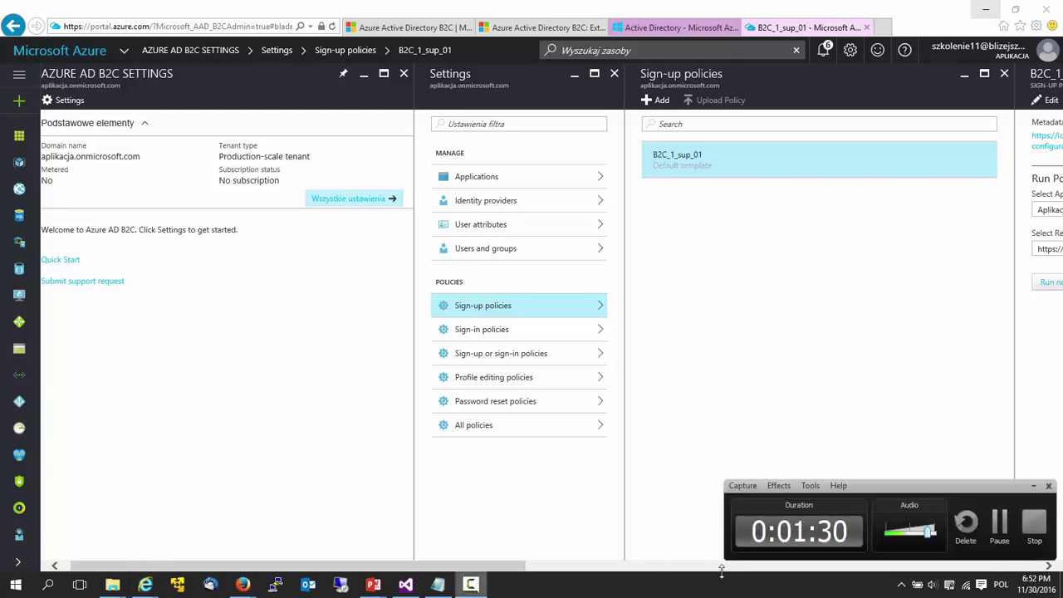
pyautogui.click(1029, 530)
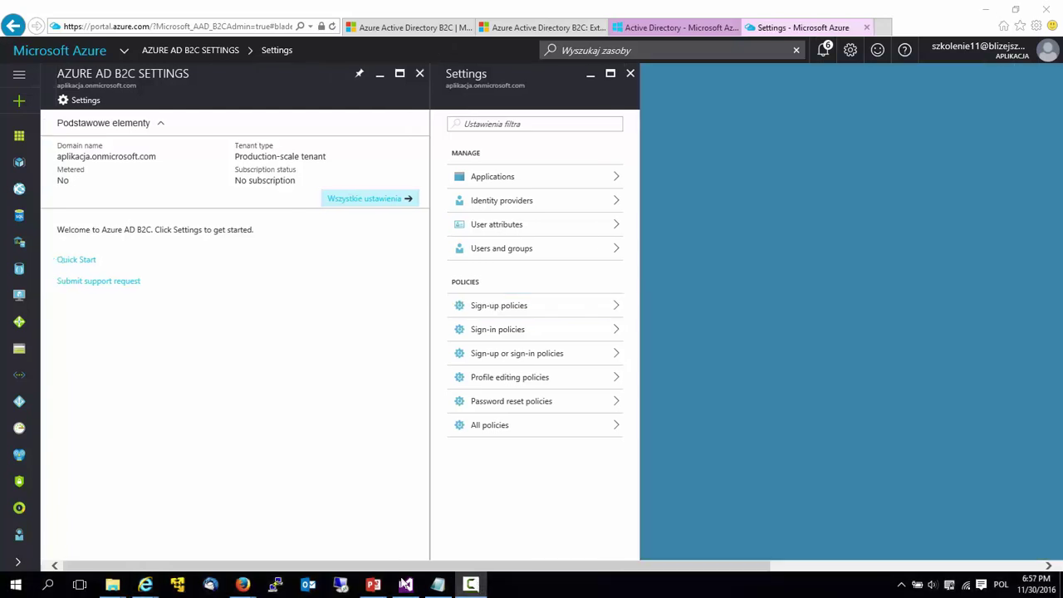
# Open the sample project's Web.config and select the sample tenant name on line 12.
pyautogui.click(406, 584)
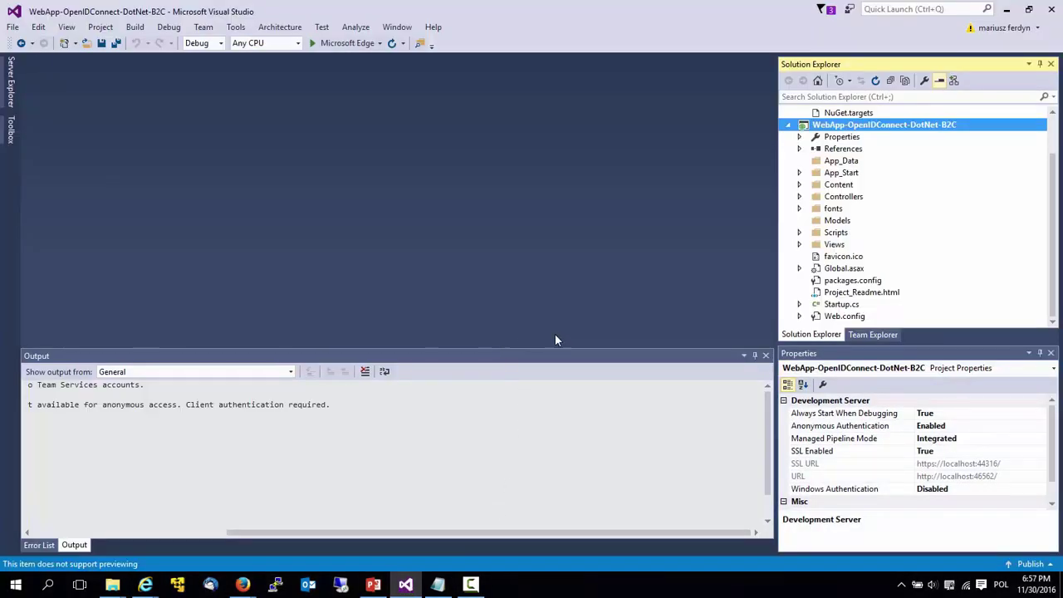
pyautogui.doubleClick(847, 319)
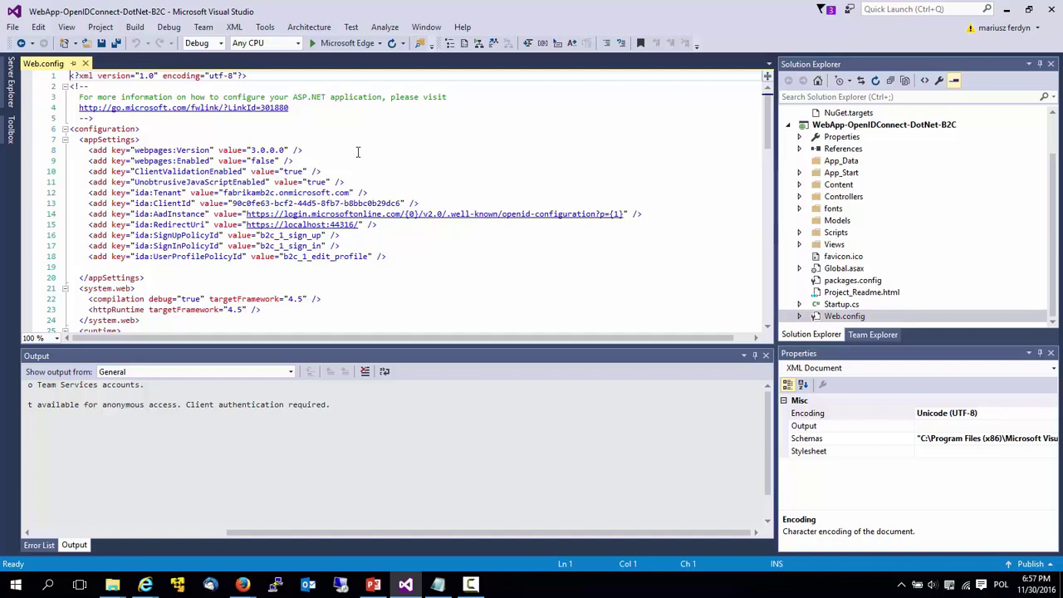
pyautogui.doubleClick(118, 160)
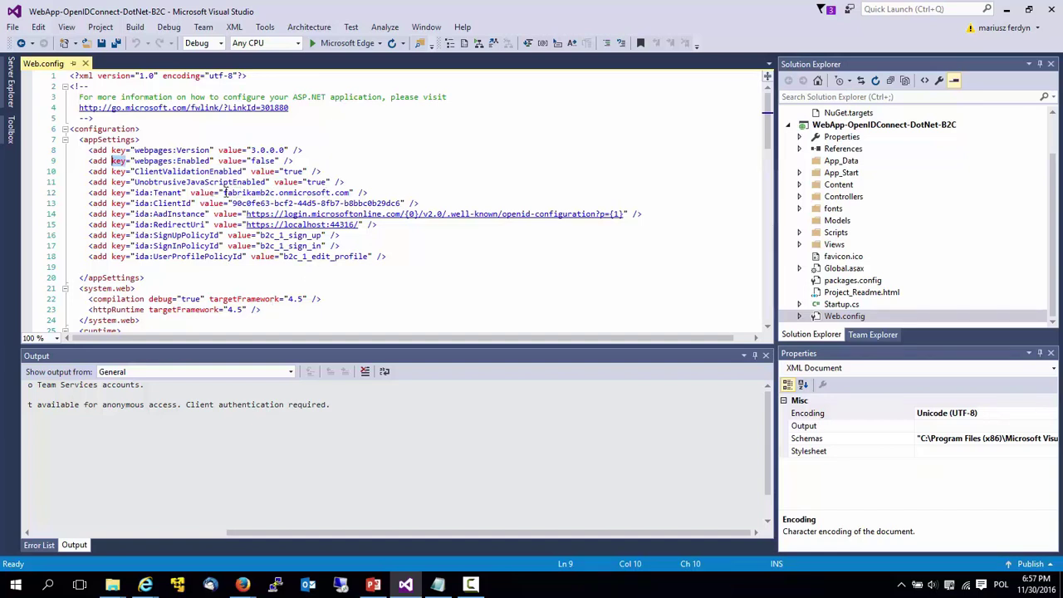
pyautogui.moveTo(225, 193); pyautogui.dragTo(300, 221)
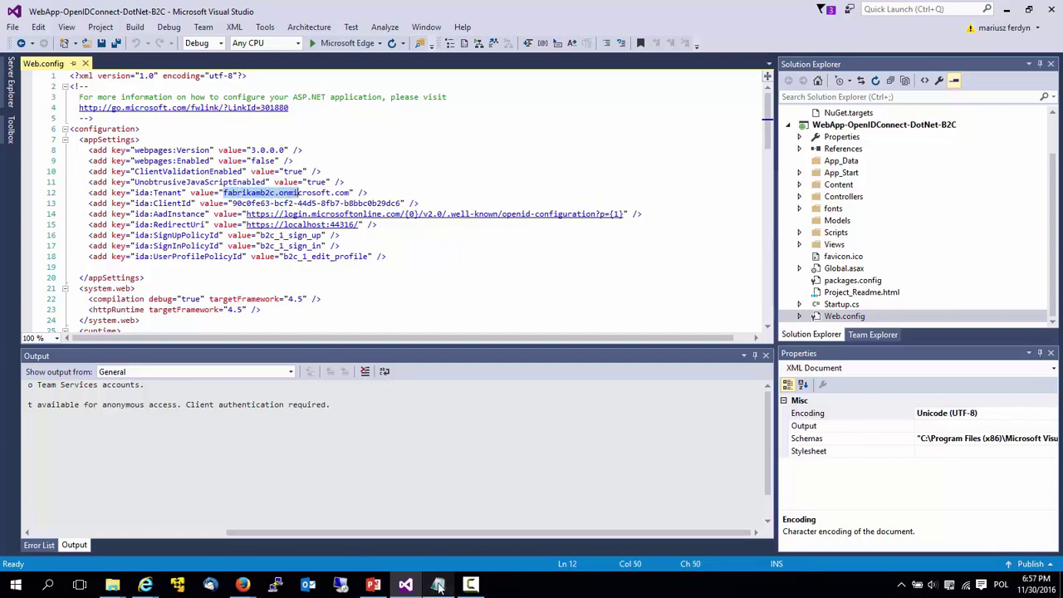
# Select the tenant domain aplikacja.onmicrosoft.com in the Azure portal for copying.
pyautogui.moveTo(145, 585)
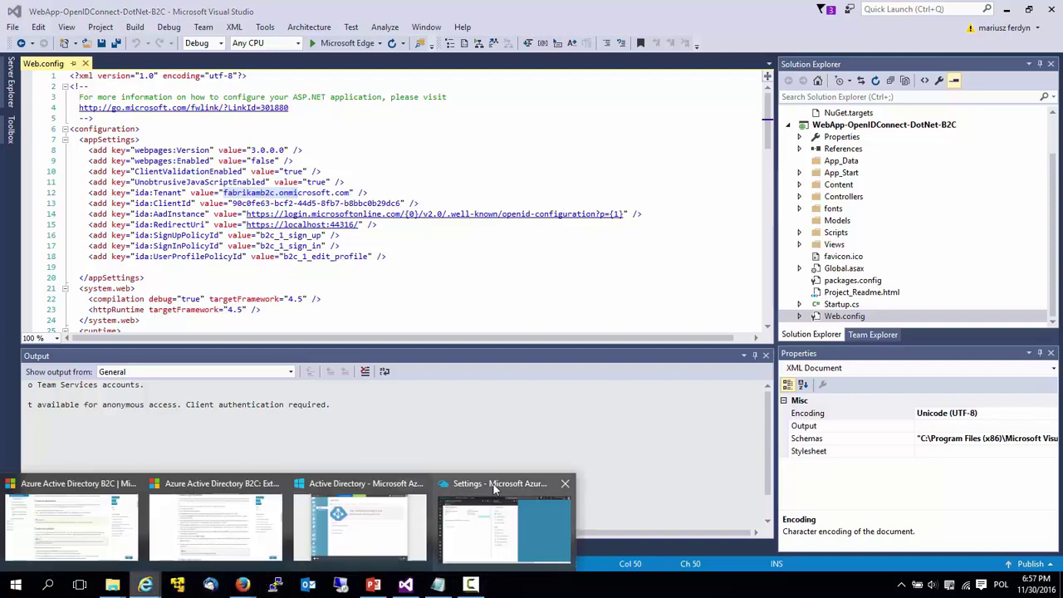
pyautogui.click(520, 491)
pyautogui.moveTo(138, 85); pyautogui.dragTo(68, 88)
pyautogui.hotkey('ctrl', 'c')
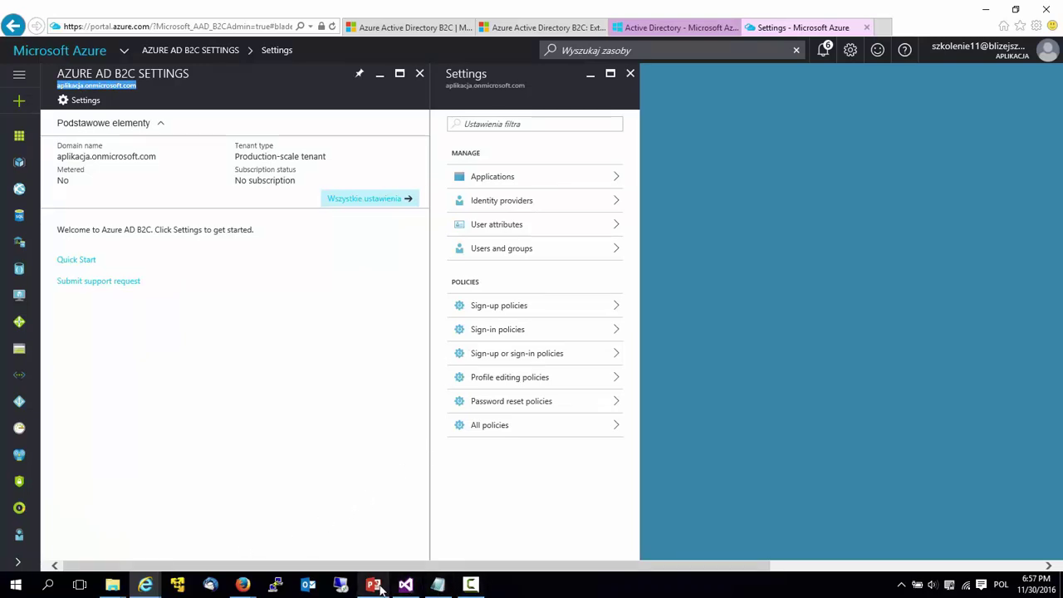
pyautogui.moveTo(377, 587)
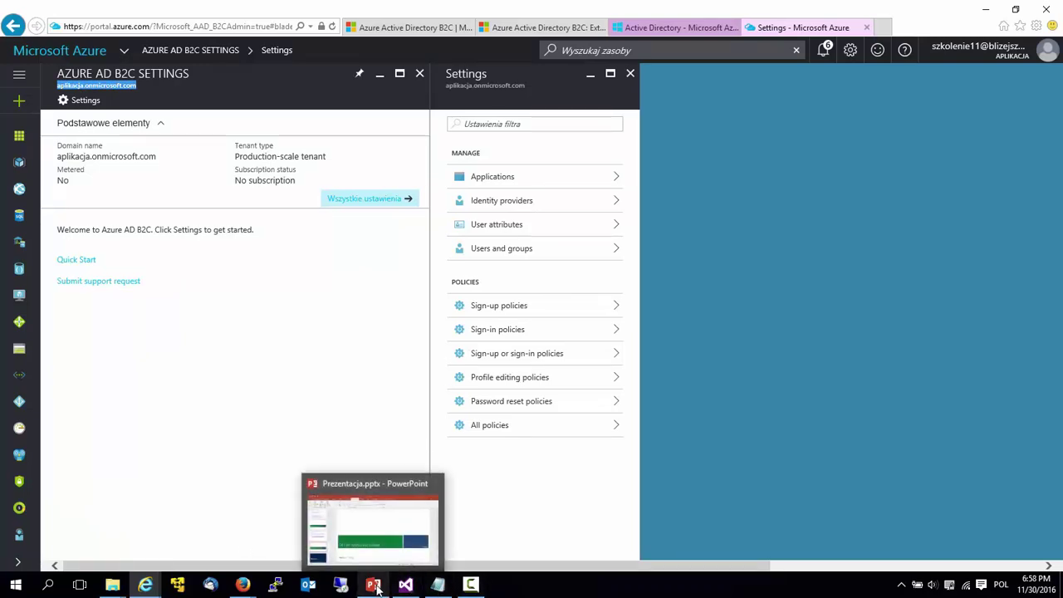
pyautogui.moveTo(150, 591)
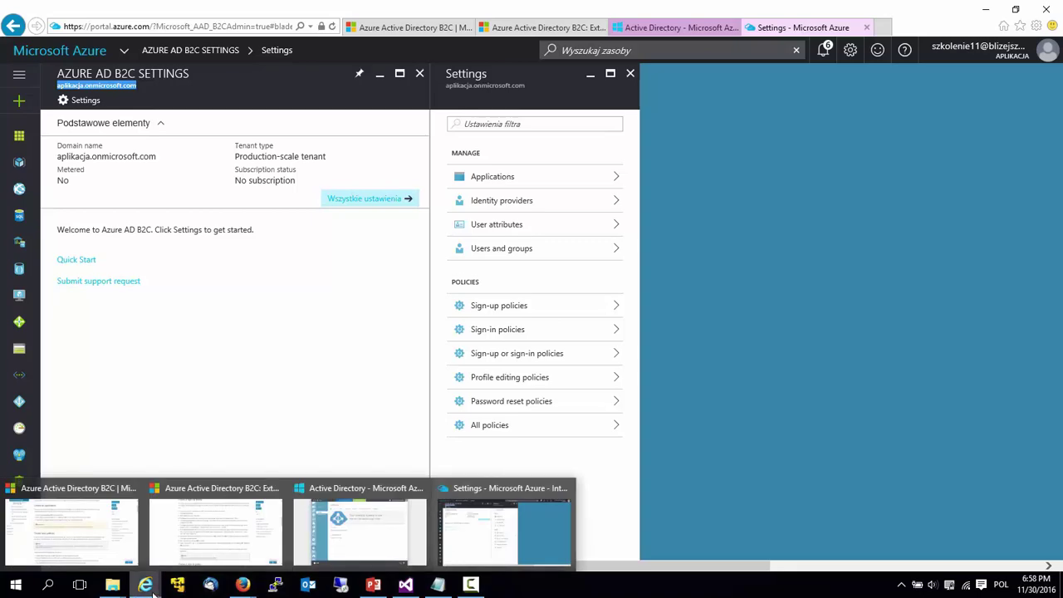
# Paste aplikacja.onmicrosoft.com over the ida:Tenant value in Web.config.
pyautogui.click(407, 587)
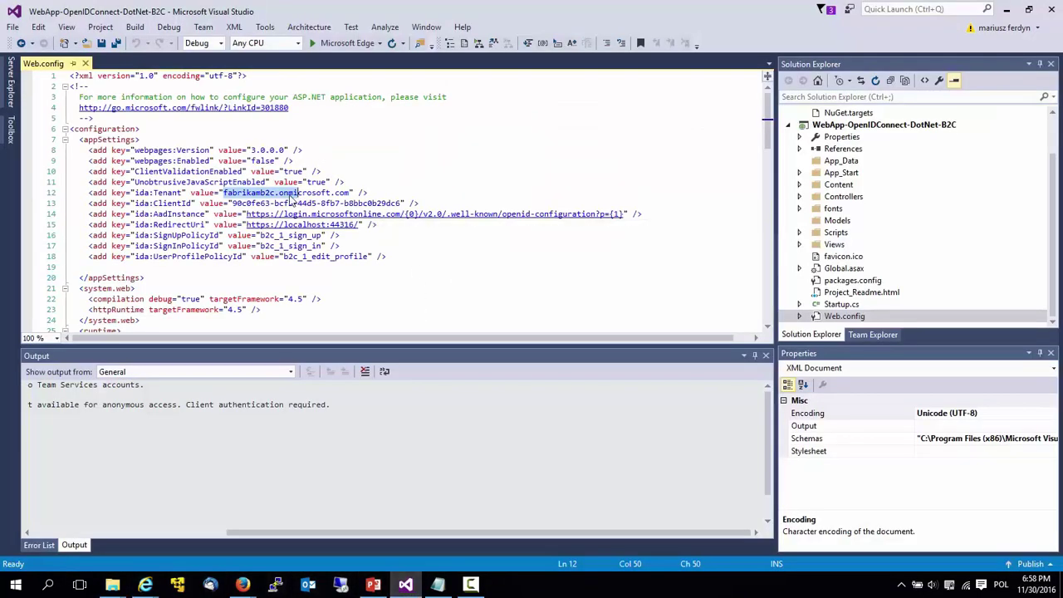
pyautogui.moveTo(350, 193); pyautogui.dragTo(223, 192)
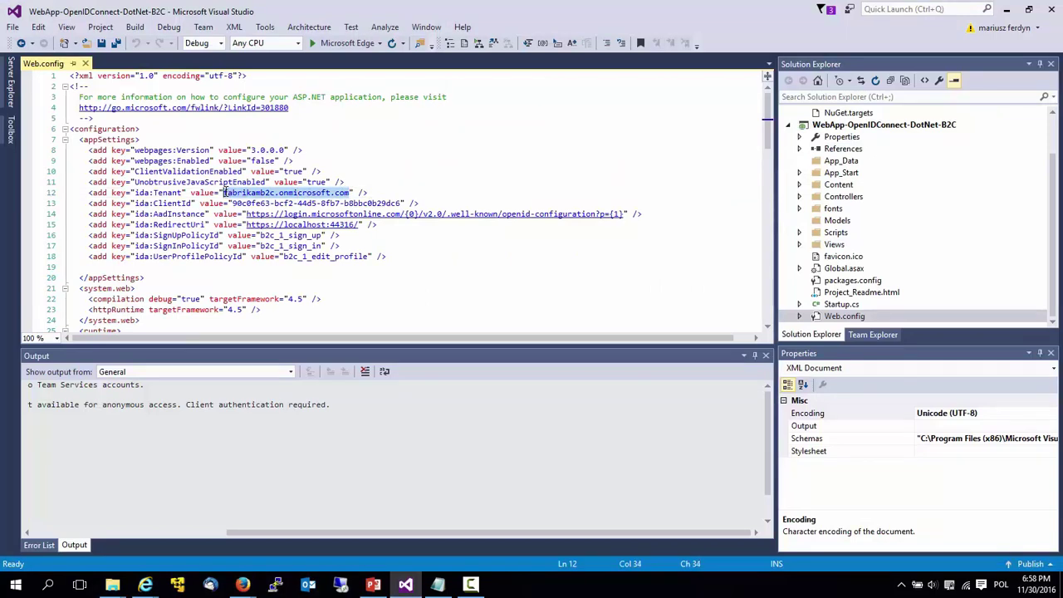
pyautogui.hotkey('ctrl', 'v')
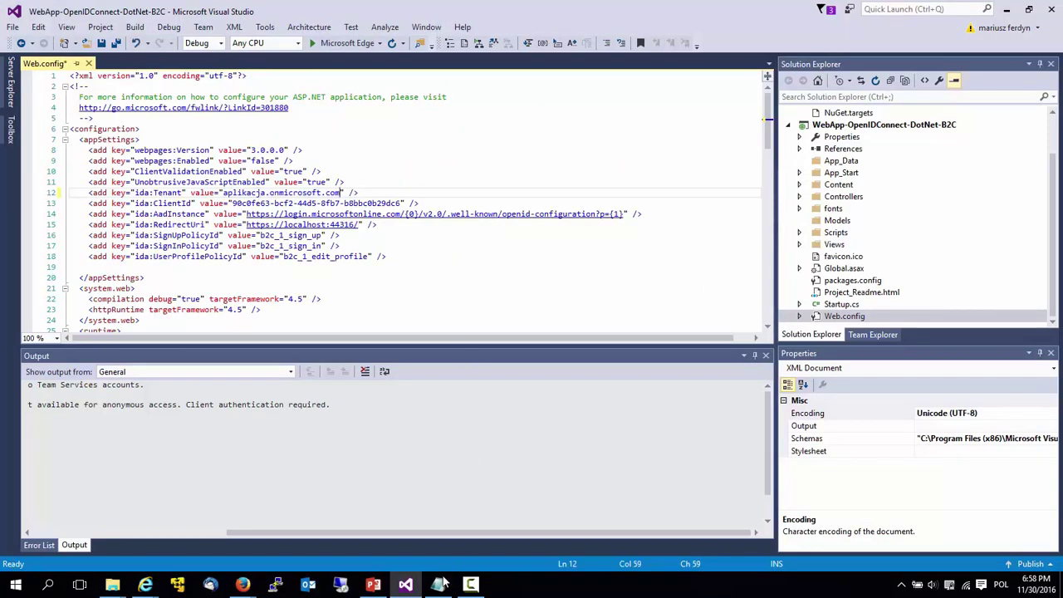
# Copy the application ID from Notepad and paste it as the ida:ClientId value.
pyautogui.click(440, 584)
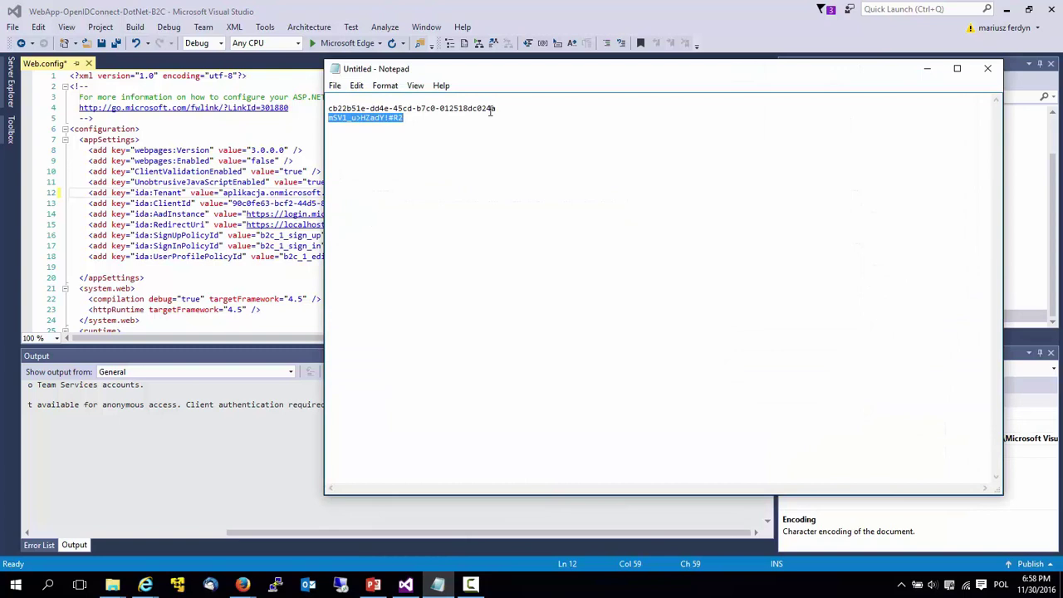
pyautogui.moveTo(499, 108); pyautogui.dragTo(314, 107)
pyautogui.hotkey('ctrl', 'c')
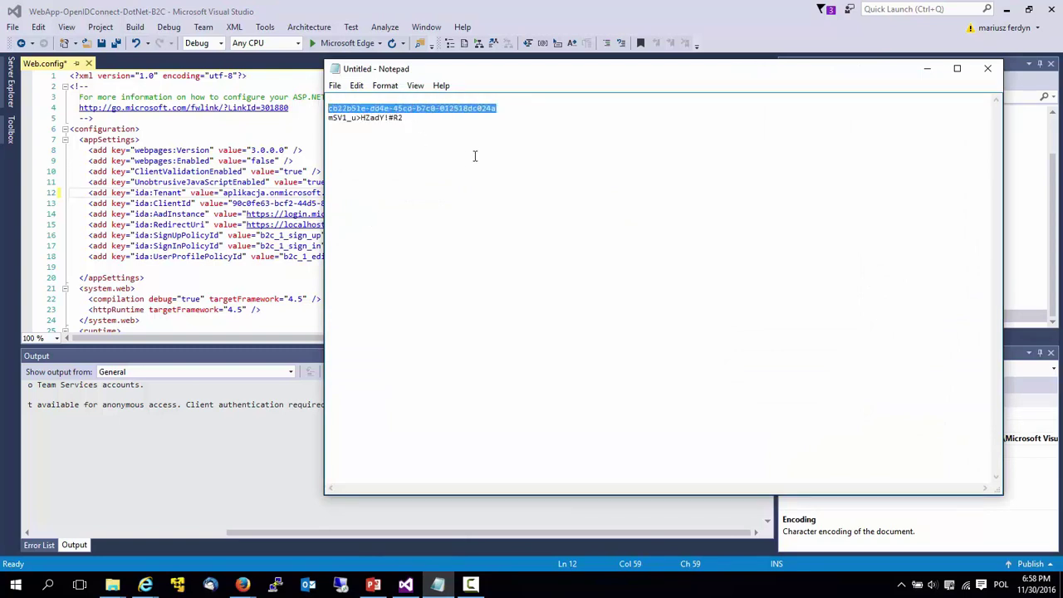
pyautogui.moveTo(410, 120); pyautogui.dragTo(326, 119)
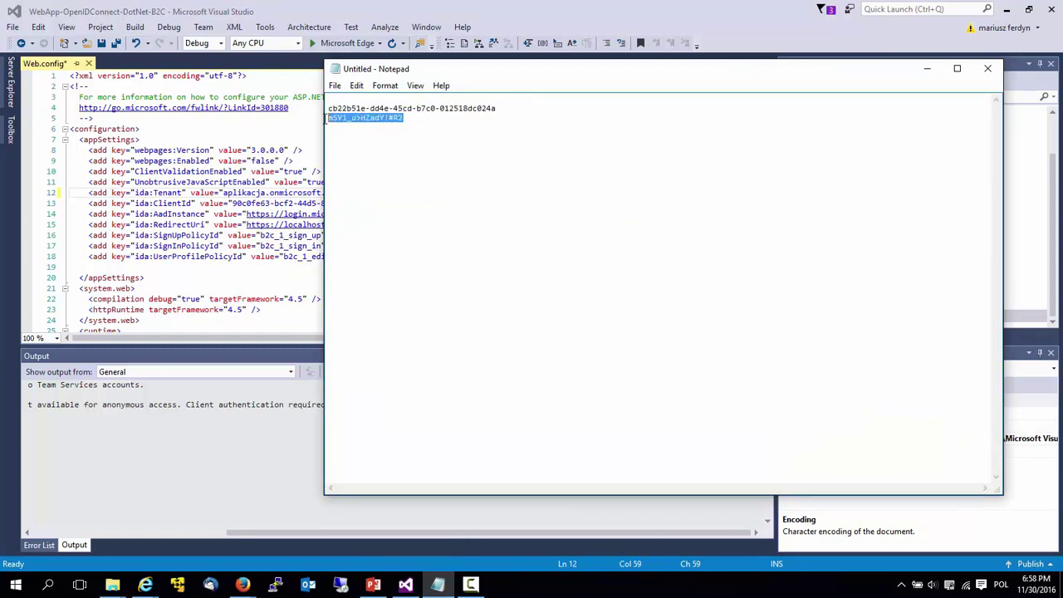
pyautogui.click(928, 73)
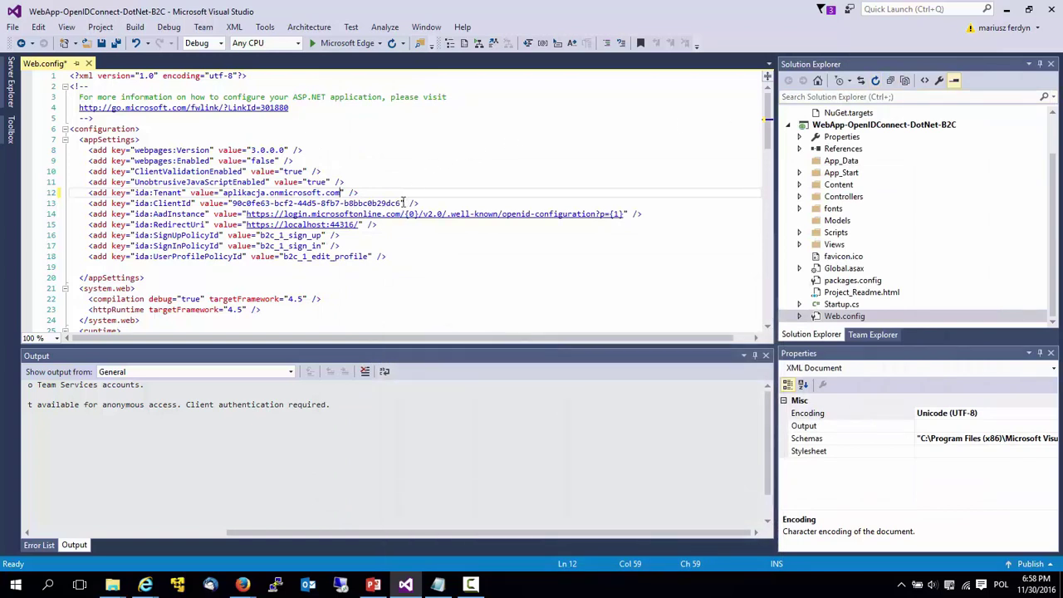
pyautogui.moveTo(404, 203); pyautogui.dragTo(234, 203)
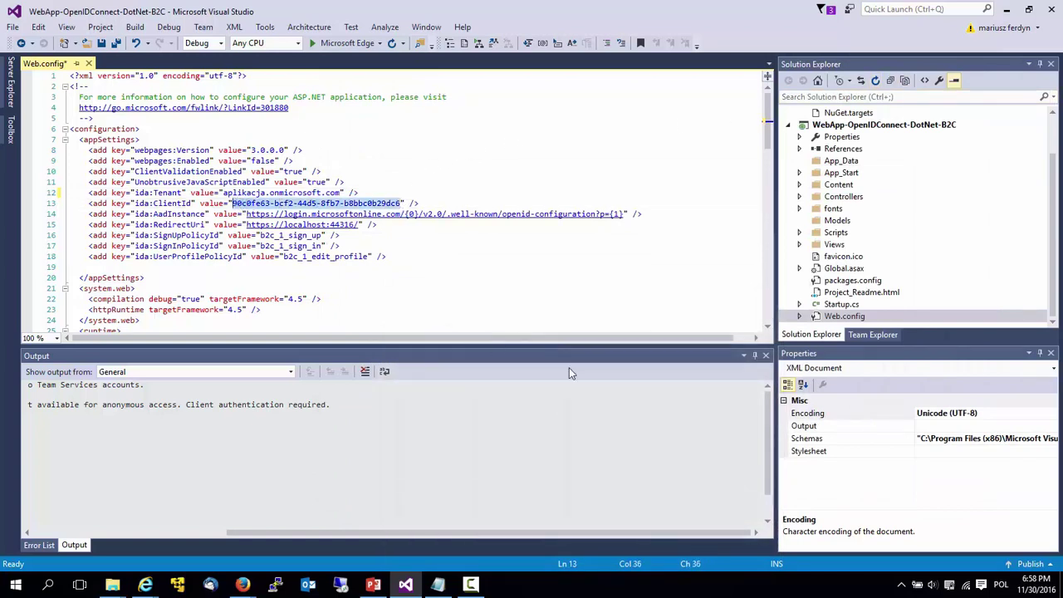
pyautogui.hotkey('ctrl', 'v')
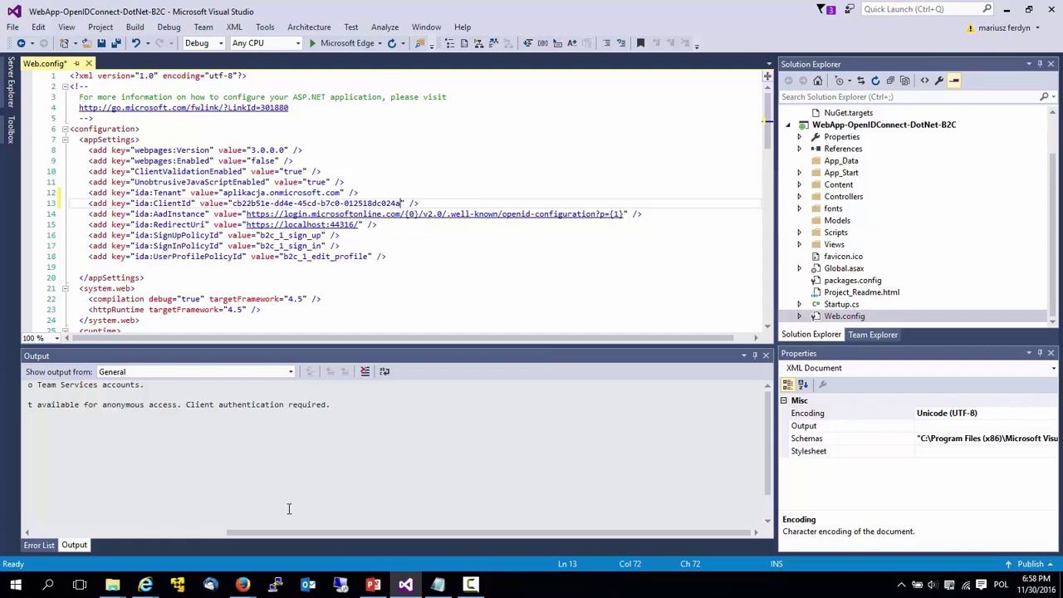
pyautogui.moveTo(147, 585)
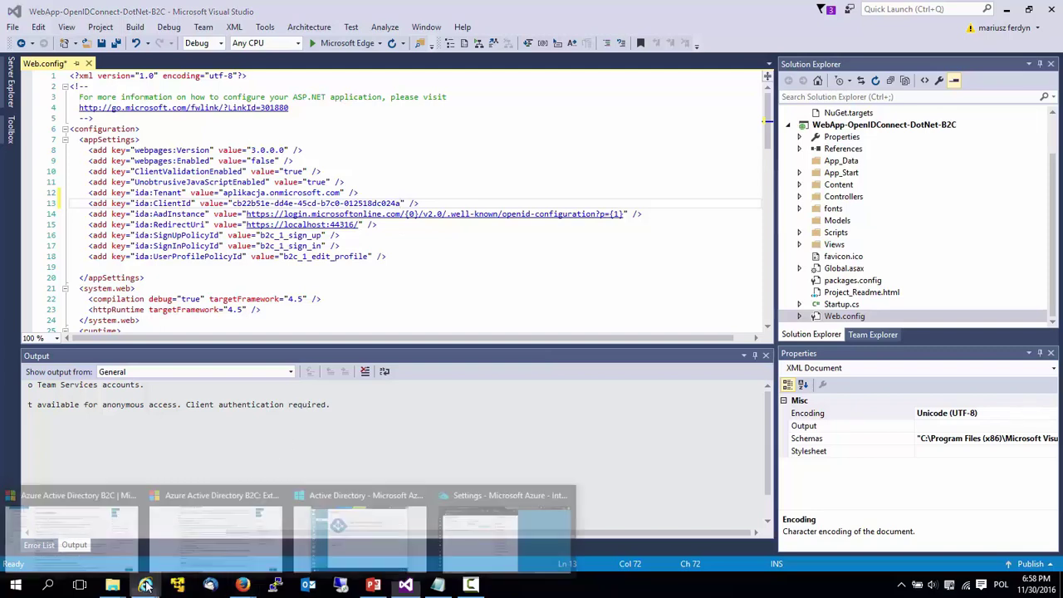
pyautogui.click(555, 530)
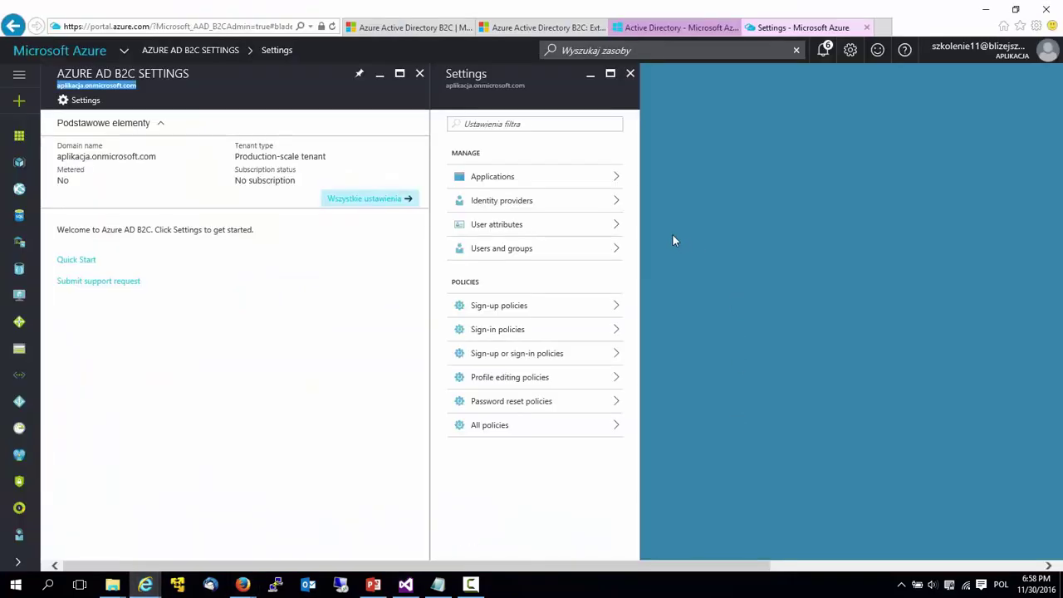
pyautogui.click(488, 177)
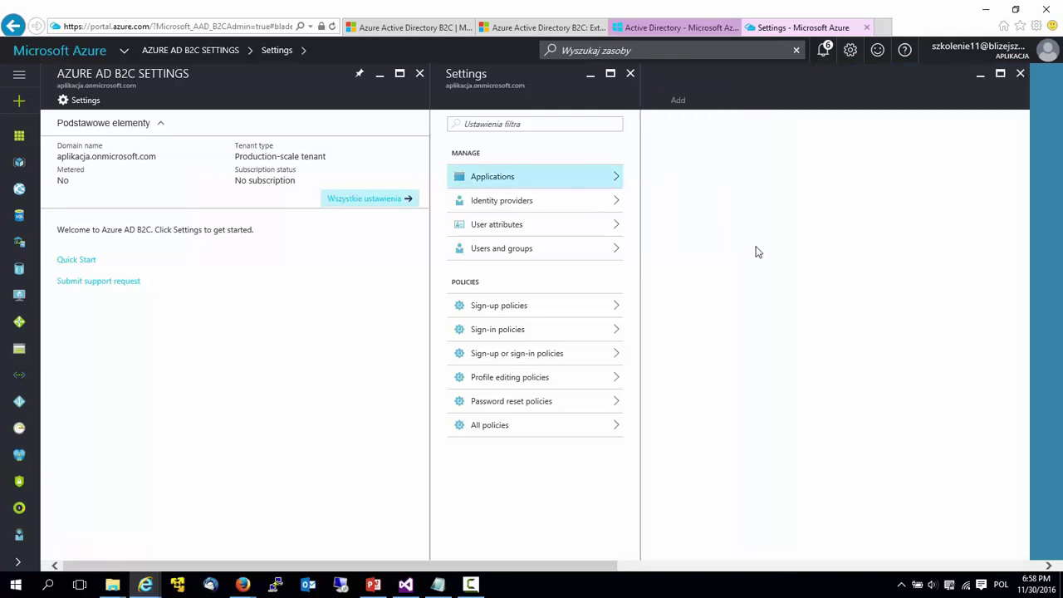
pyautogui.click(695, 162)
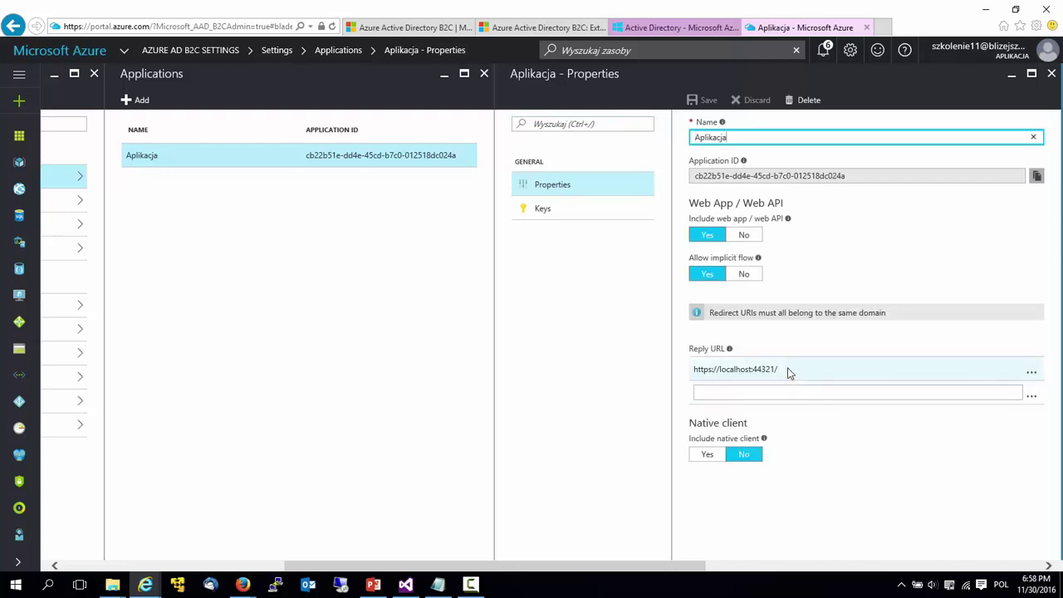
pyautogui.moveTo(781, 373); pyautogui.dragTo(705, 371)
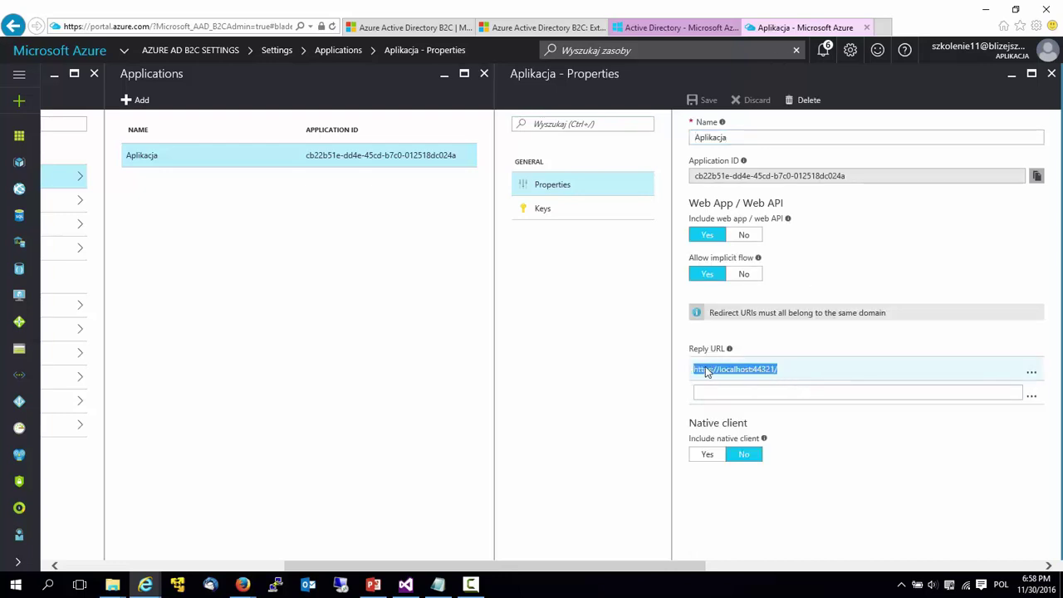
pyautogui.moveTo(801, 367); pyautogui.dragTo(689, 372)
pyautogui.hotkey('ctrl', 'c')
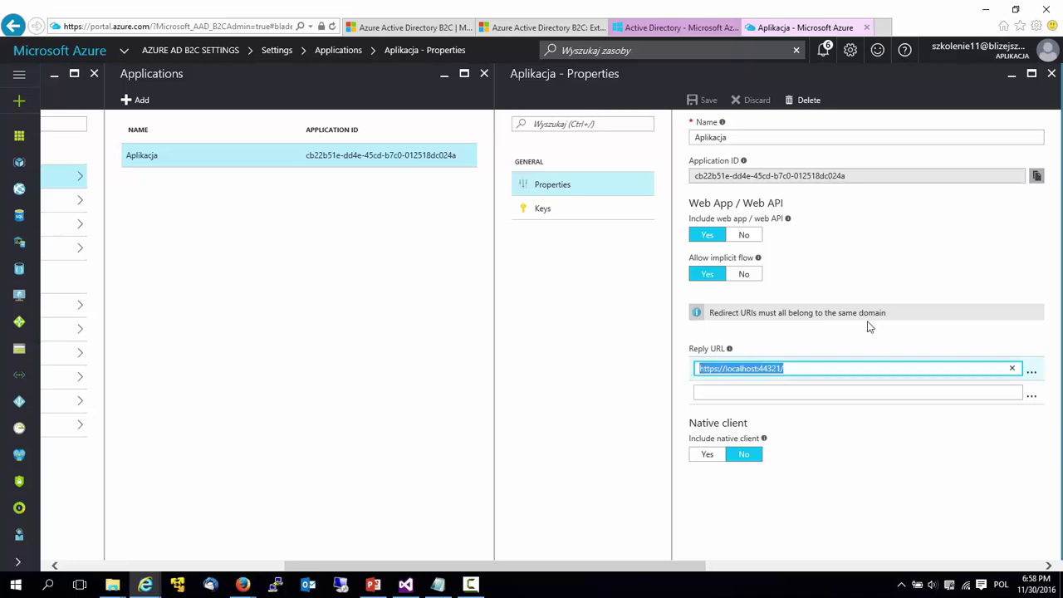
pyautogui.click(987, 9)
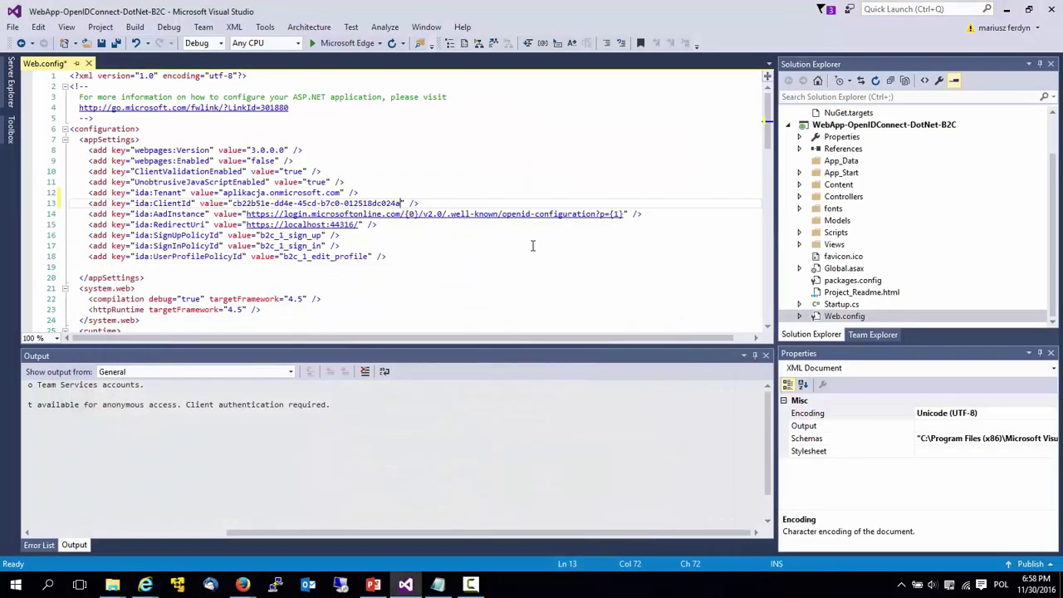
pyautogui.click(359, 224)
pyautogui.moveTo(359, 225); pyautogui.dragTo(255, 225)
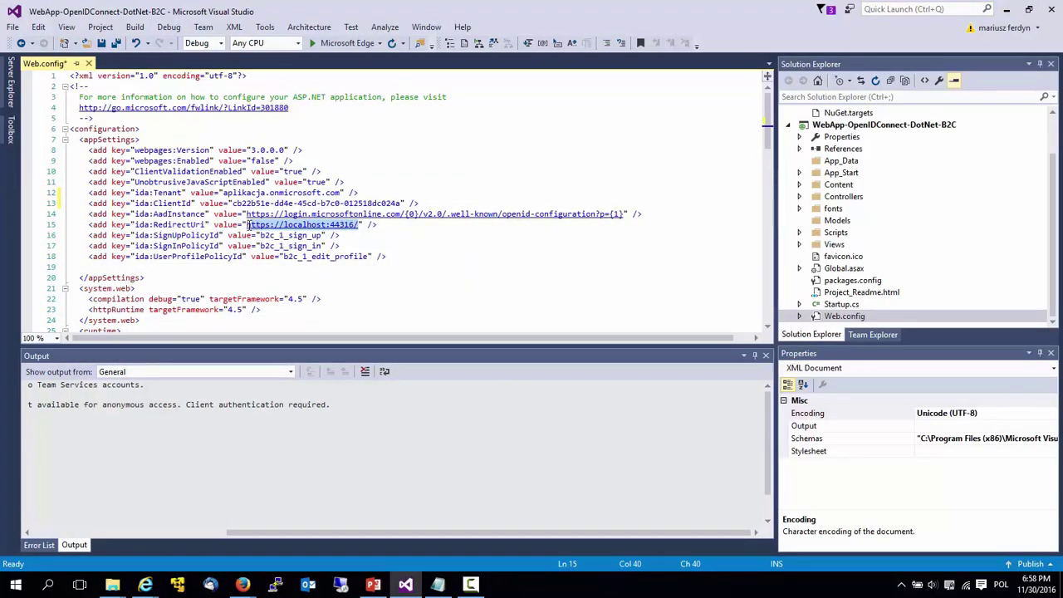
pyautogui.hotkey('ctrl', 'v')
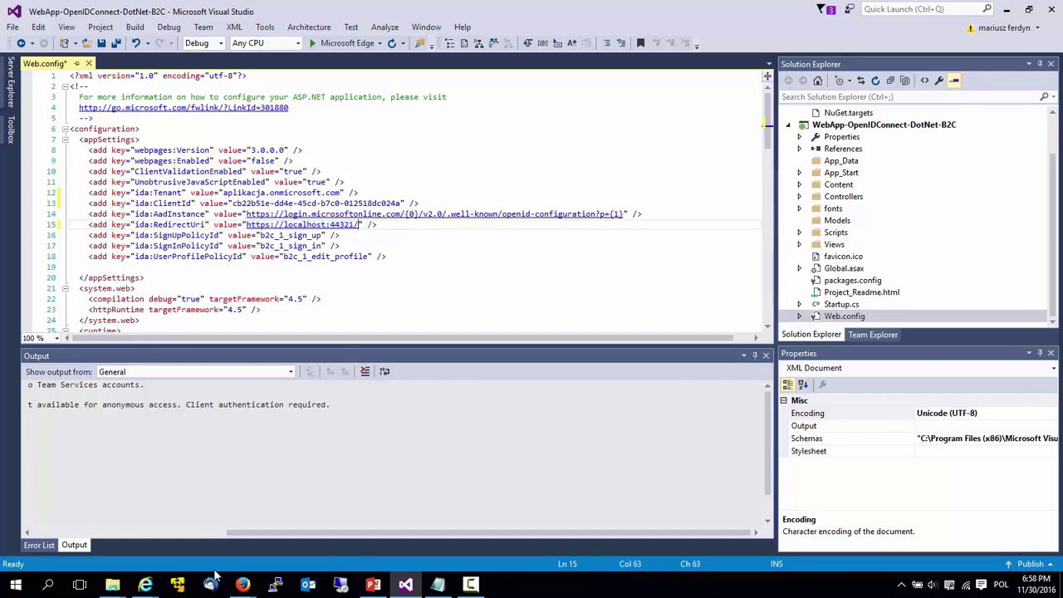
# Copy the B2C_1_sup_01 policy name from the Azure sign-up policies list.
pyautogui.moveTo(145, 585)
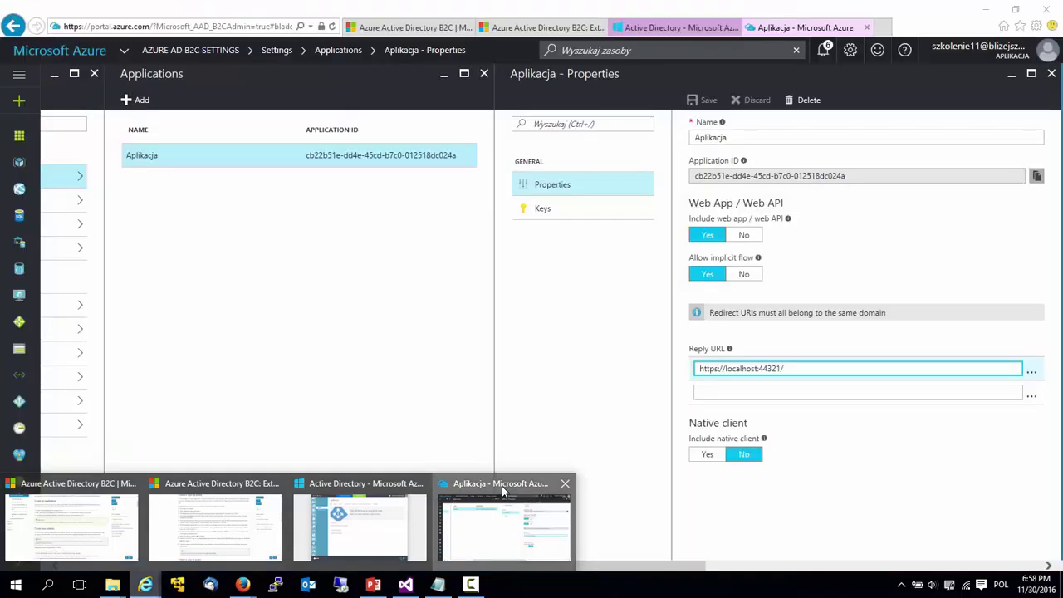
pyautogui.click(502, 486)
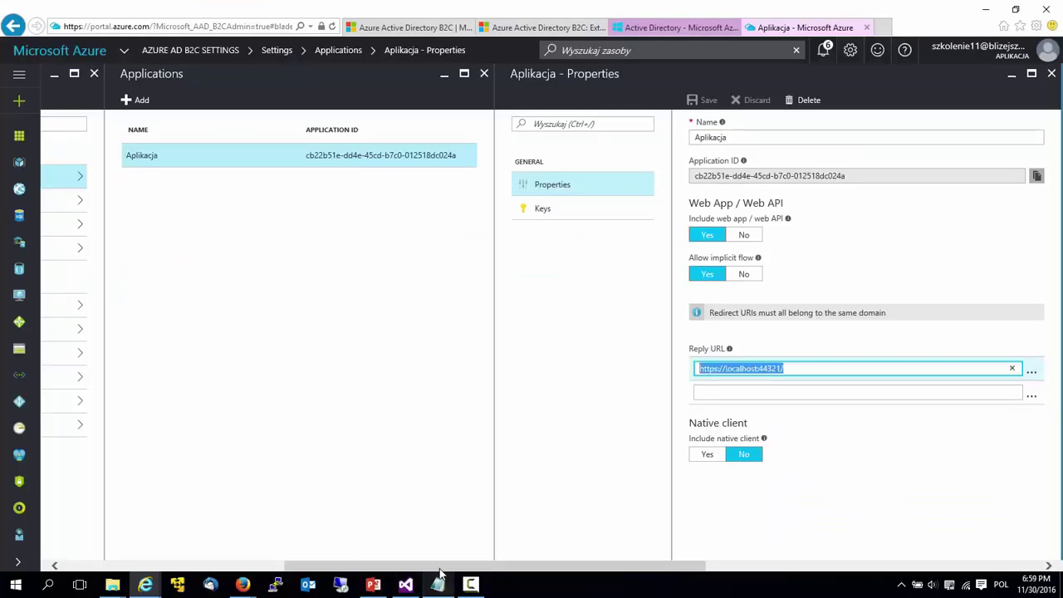
pyautogui.hscroll(-5, 353, 560)
pyautogui.click(487, 309)
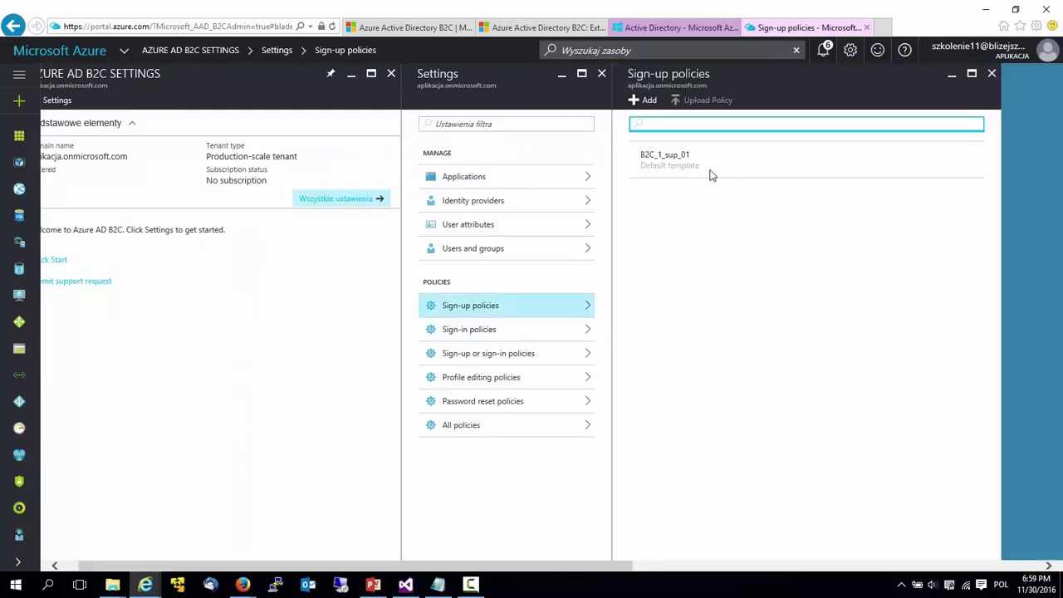
pyautogui.moveTo(697, 158); pyautogui.dragTo(641, 162)
pyautogui.hotkey('ctrl', 'c')
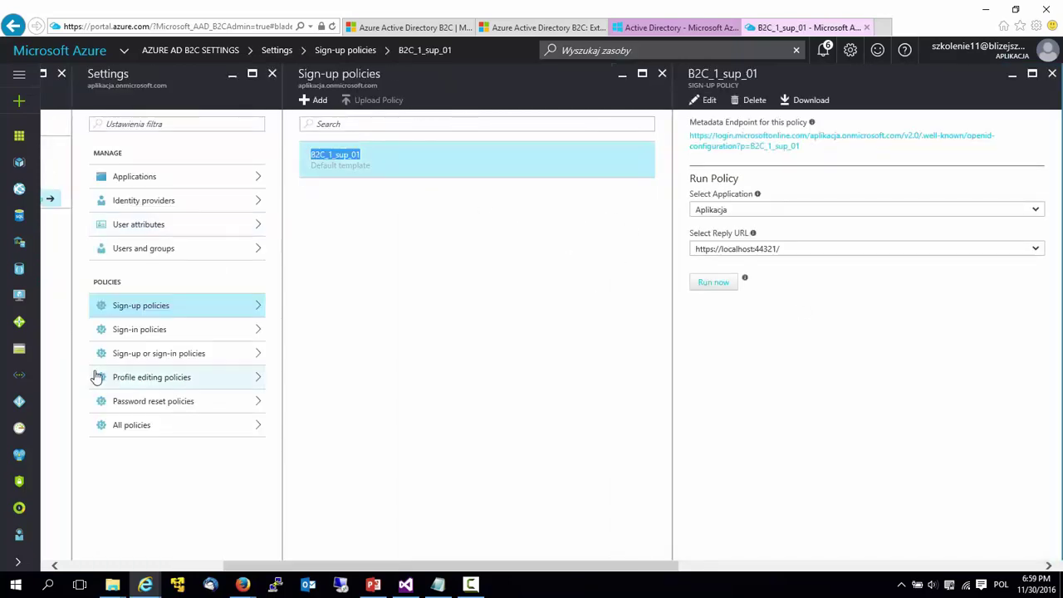
pyautogui.click(406, 584)
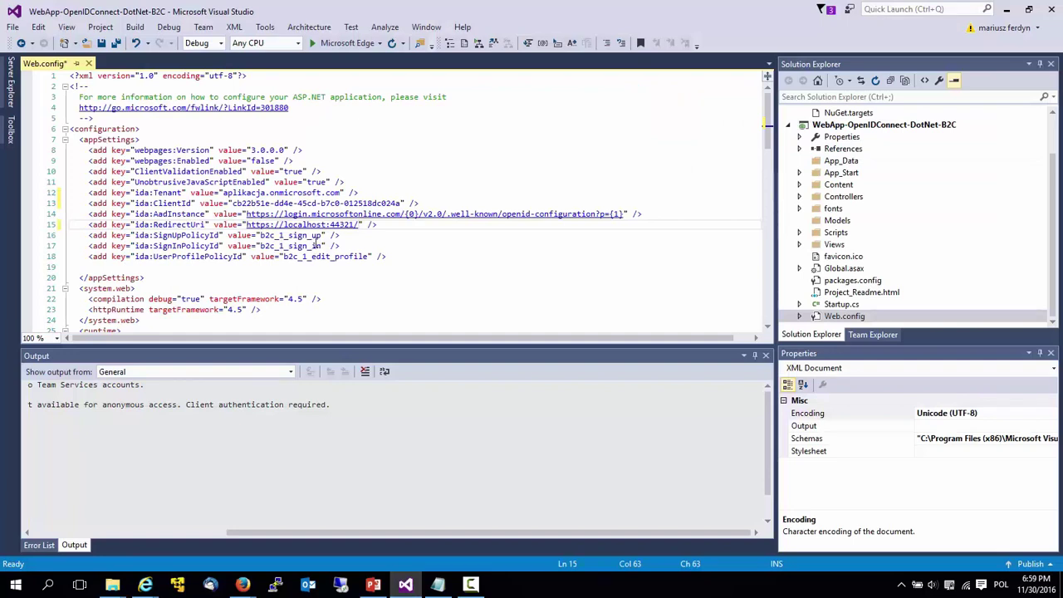
# Replace the ida:SignUpPolicyId value in Web.config with B2C_1_sup_01 and return to the Azure portal.
pyautogui.moveTo(322, 237); pyautogui.dragTo(273, 236)
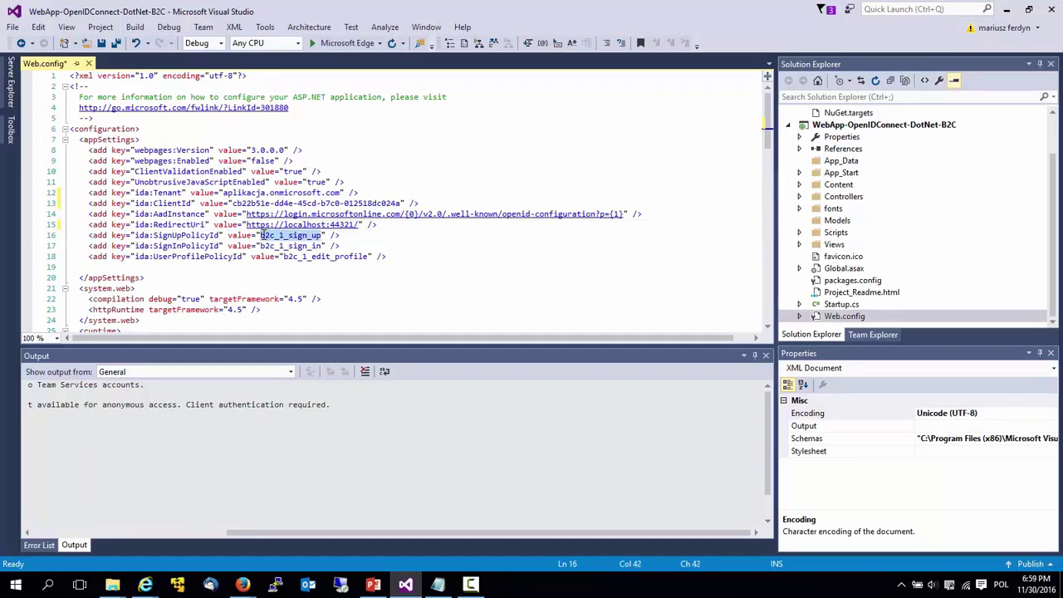
pyautogui.hotkey('ctrl', 'v')
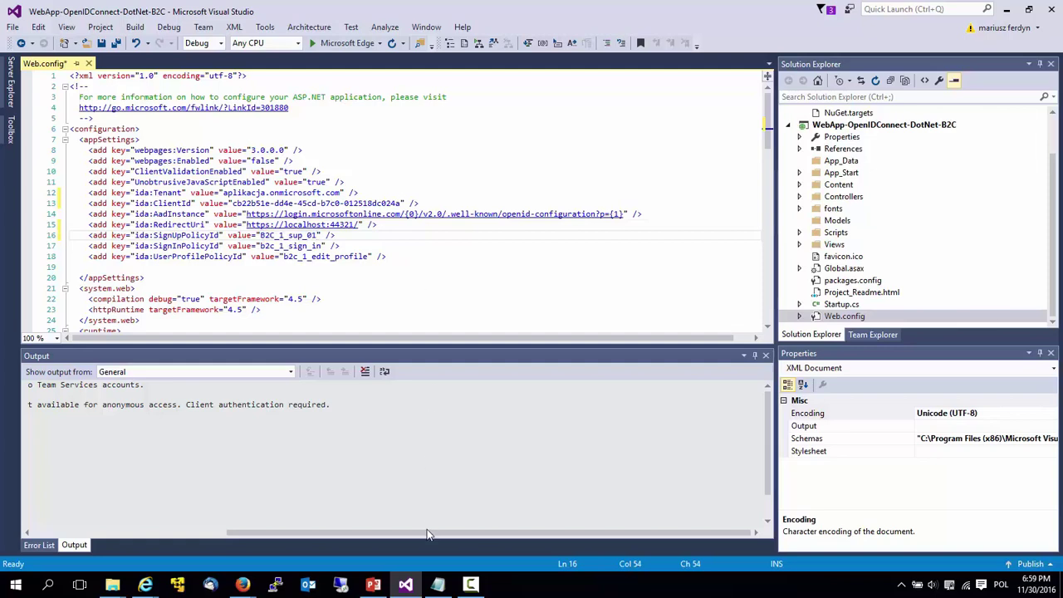
pyautogui.click(145, 585)
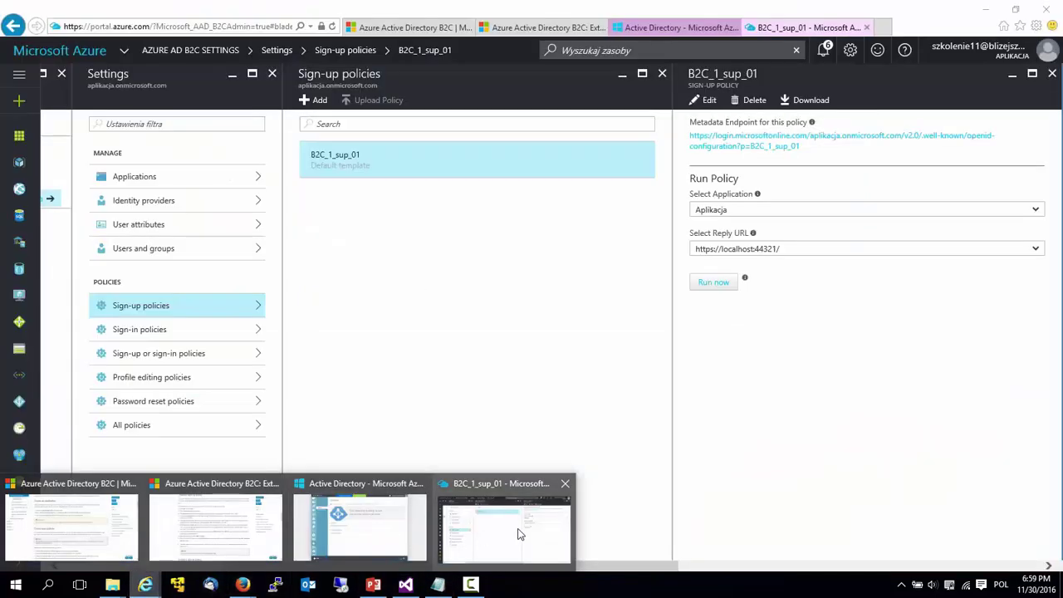
pyautogui.click(518, 535)
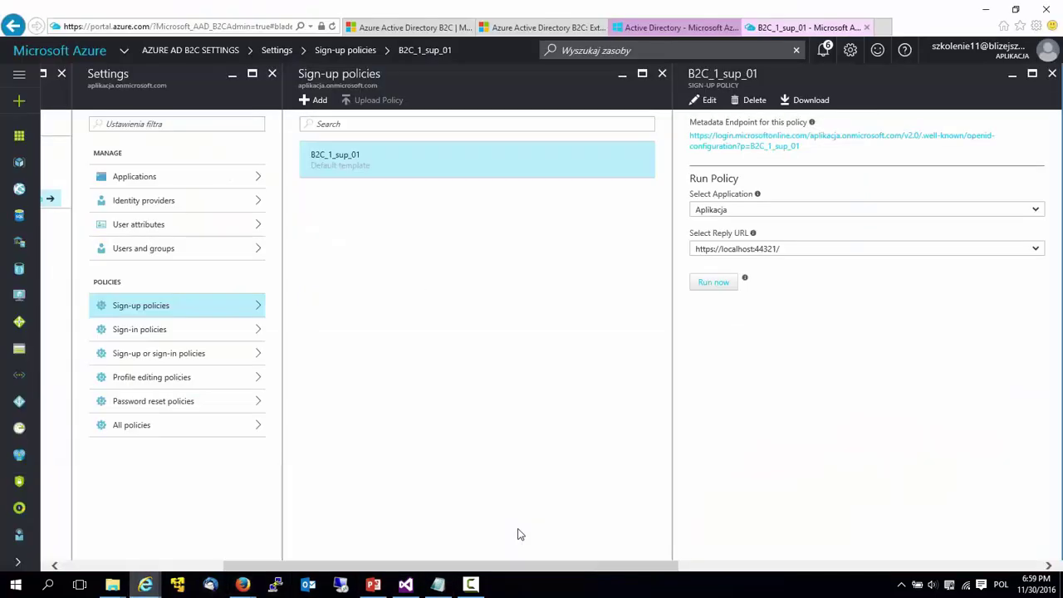
# Open the B2C_1_sin_02 sign-in policy, copy its name, and return to Visual Studio.
pyautogui.click(226, 333)
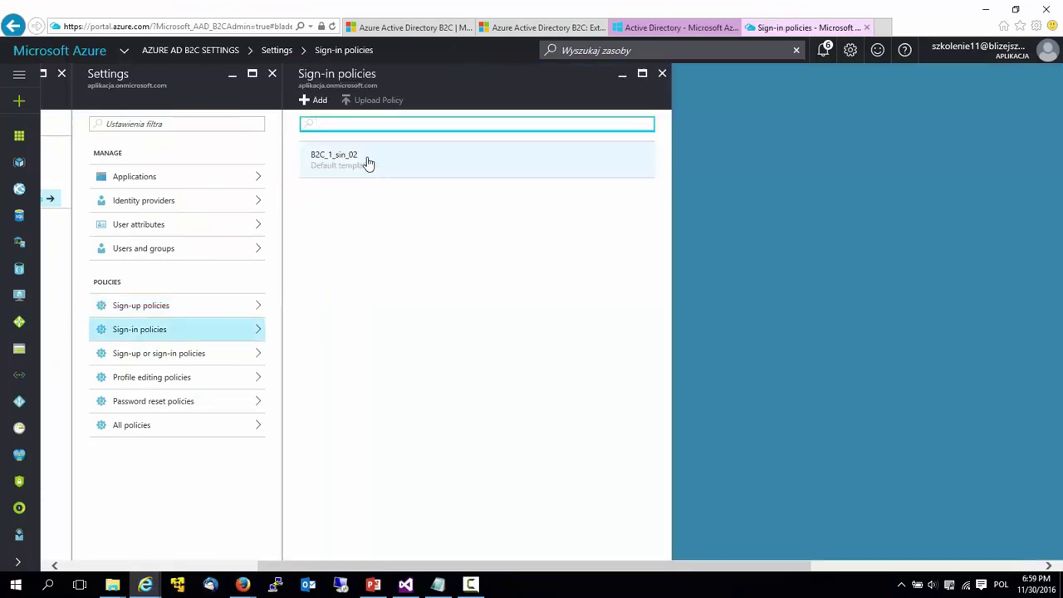
pyautogui.moveTo(358, 156); pyautogui.dragTo(311, 158)
pyautogui.hotkey('ctrl', 'c')
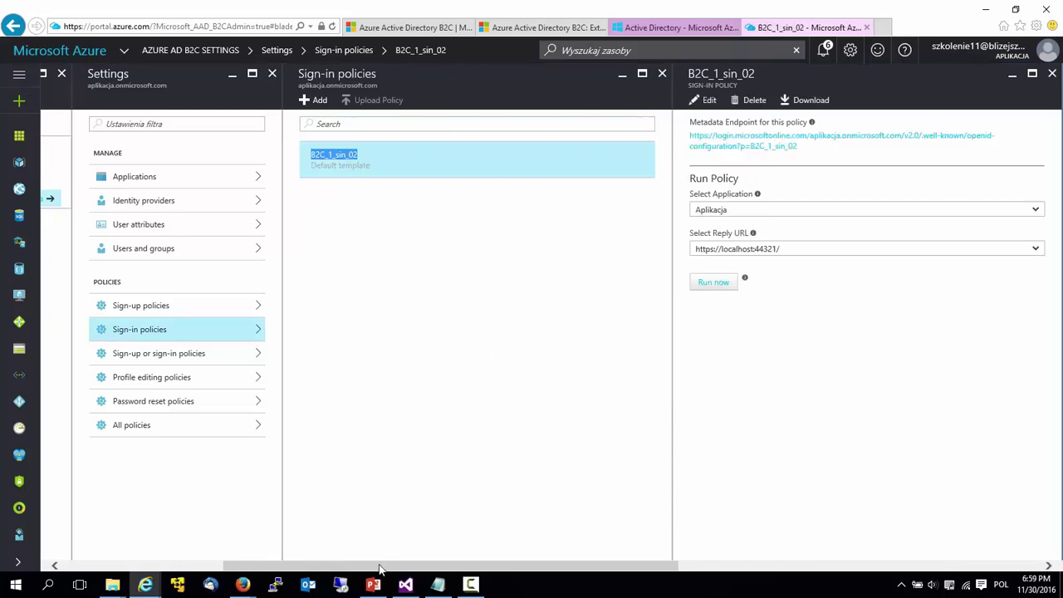
pyautogui.click(405, 585)
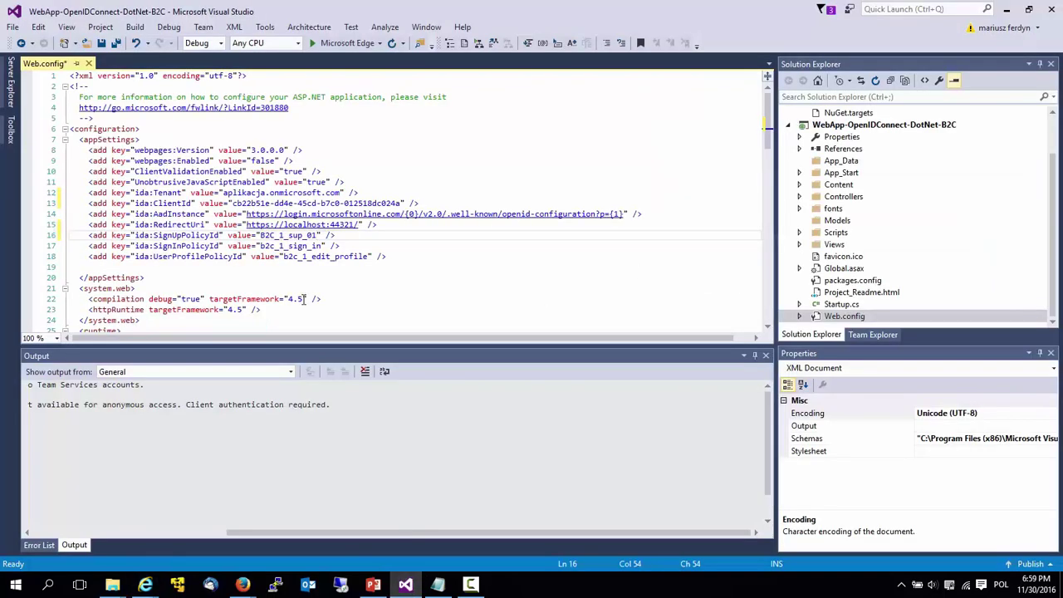
# Paste B2C_1_sin_02 over the b2c_1_sign_in value of ida:SignInPolicyId in Web.config.
pyautogui.moveTo(323, 246); pyautogui.dragTo(260, 246)
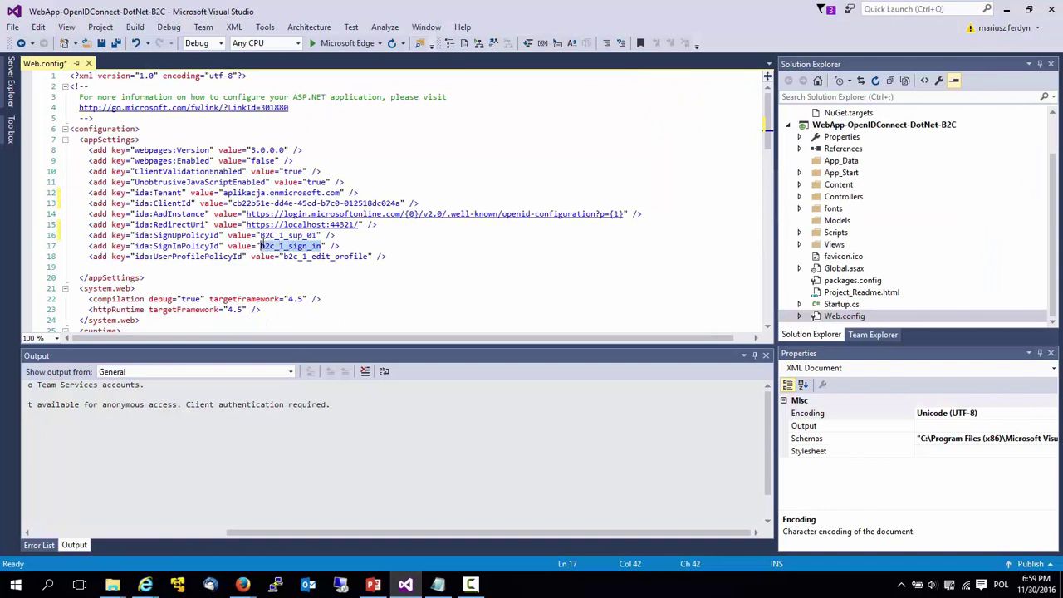
pyautogui.hotkey('ctrl', 'v')
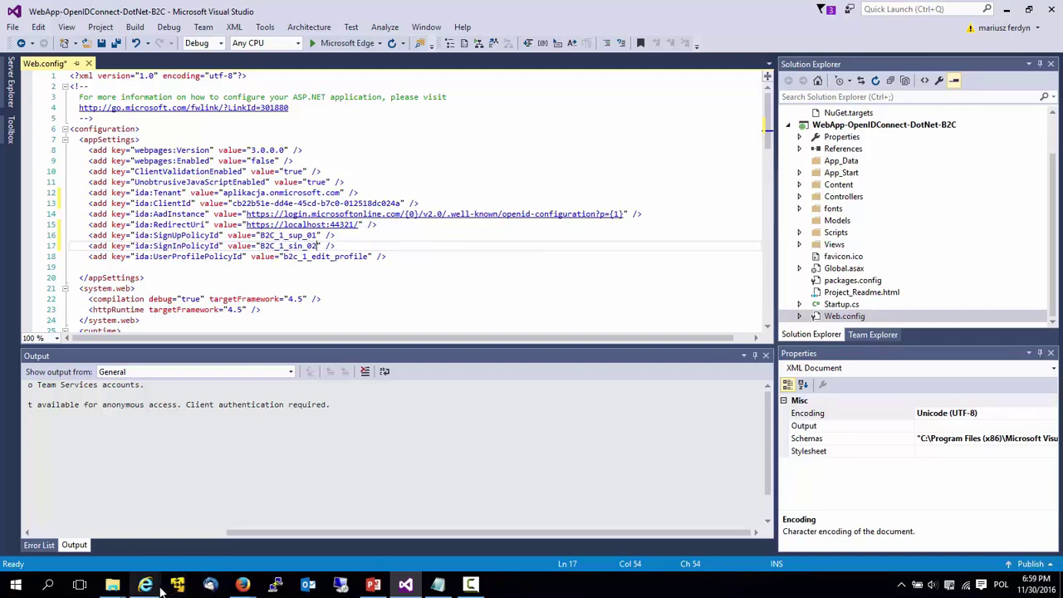
pyautogui.moveTo(160, 587)
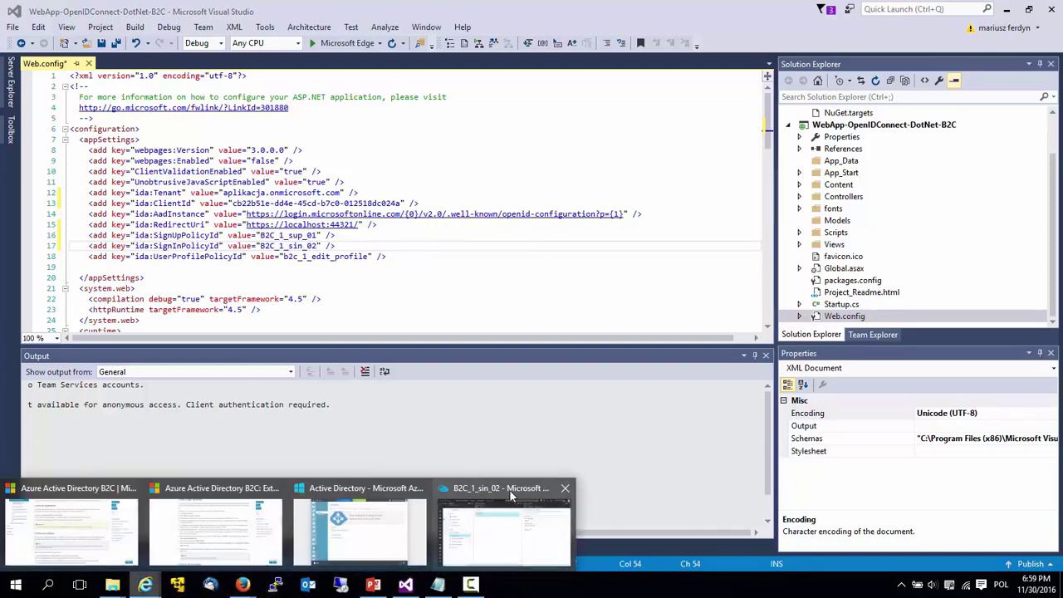
# Open the B2C_1_pe profile editing policy, copy its name, and minimize the browser.
pyautogui.click(509, 489)
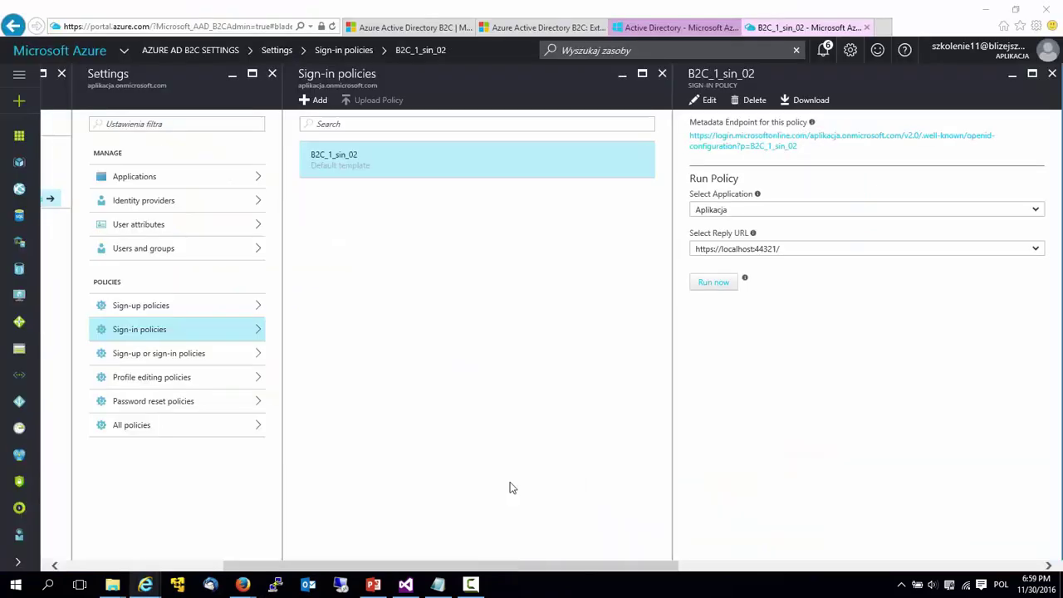
pyautogui.click(210, 386)
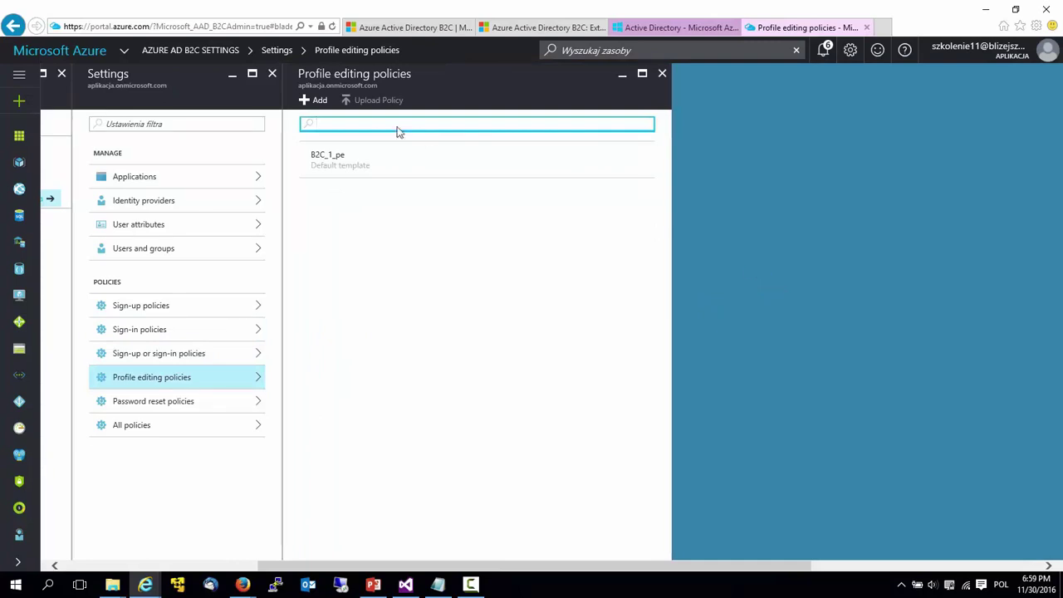
pyautogui.doubleClick(322, 158)
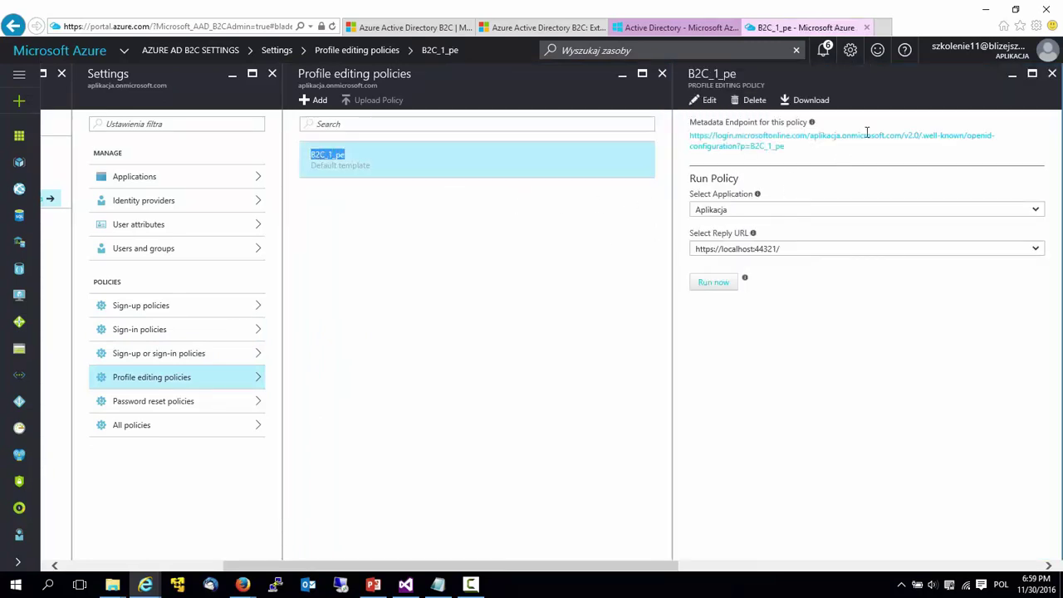
pyautogui.click(983, 12)
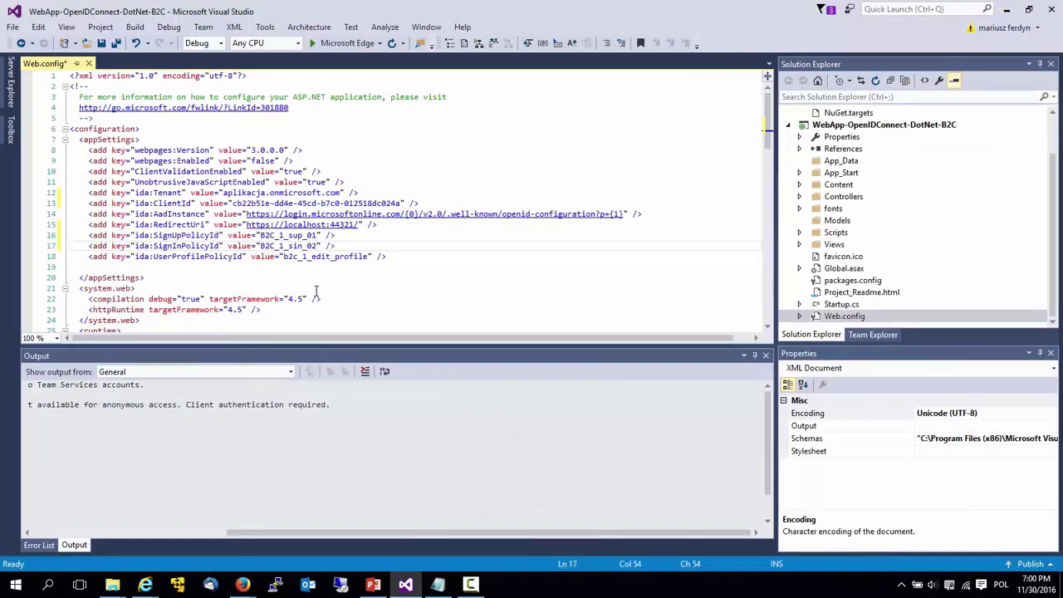
# Set ida:UserProfilePolicyId to B2C_1_pe, save Web.config, and launch the project in Edge.
pyautogui.moveTo(370, 255); pyautogui.dragTo(287, 257)
pyautogui.write('B2C_1_pe')
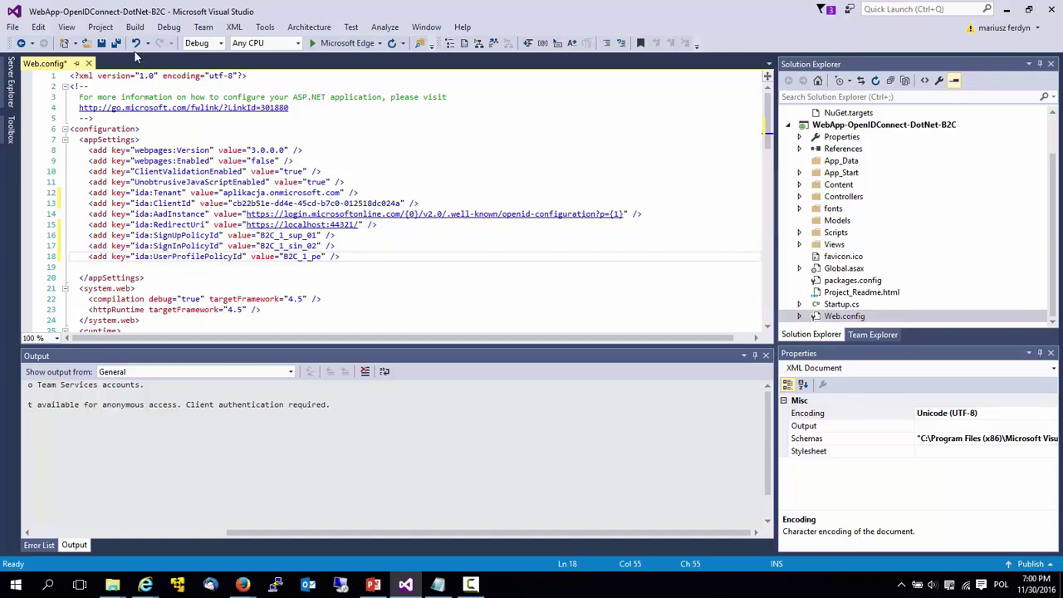
pyautogui.hotkey('ctrl', 's')
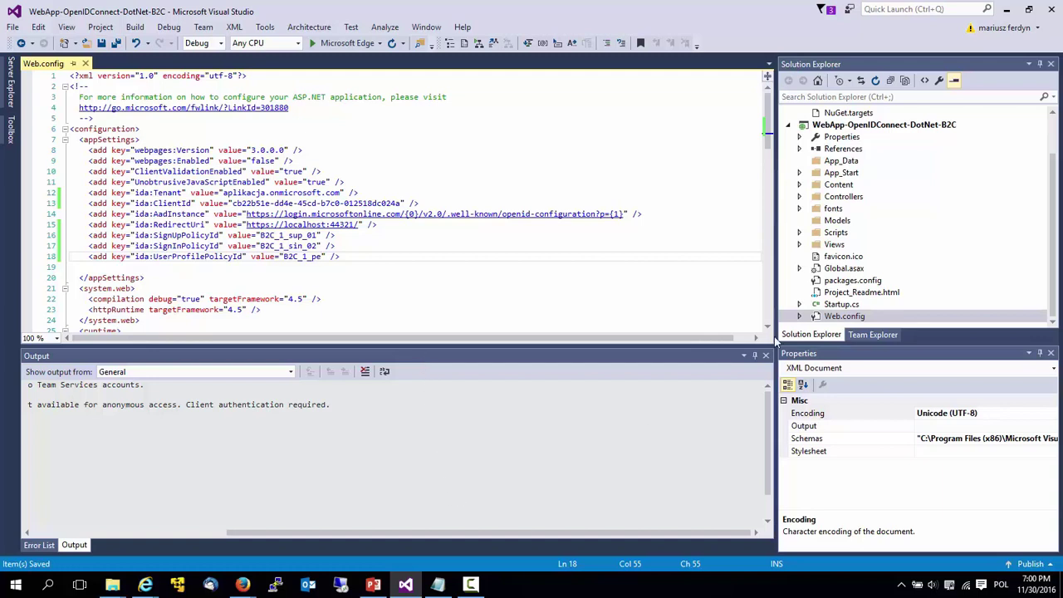
pyautogui.click(857, 127)
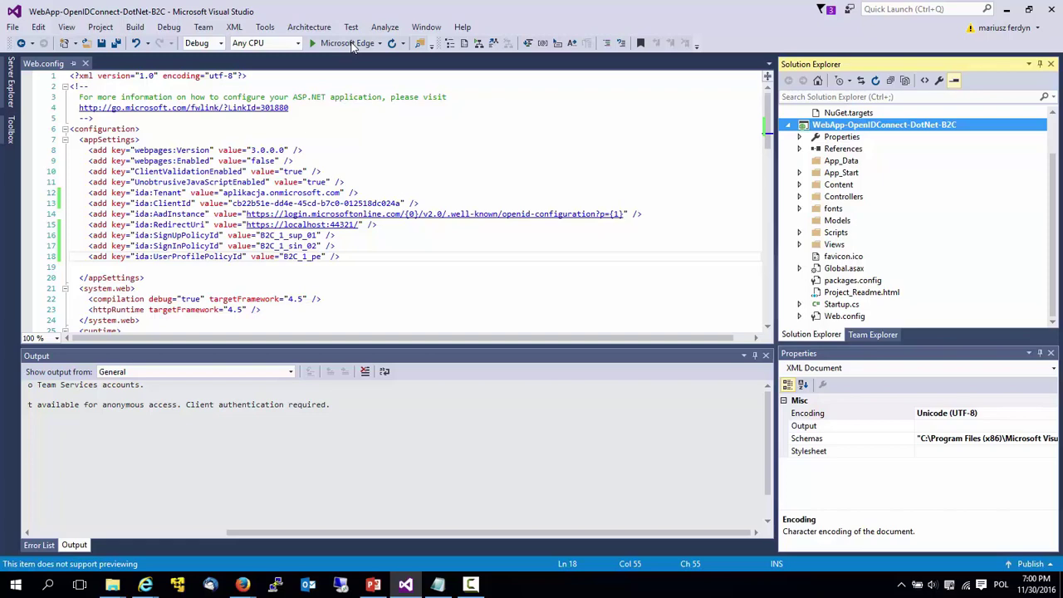
pyautogui.click(349, 44)
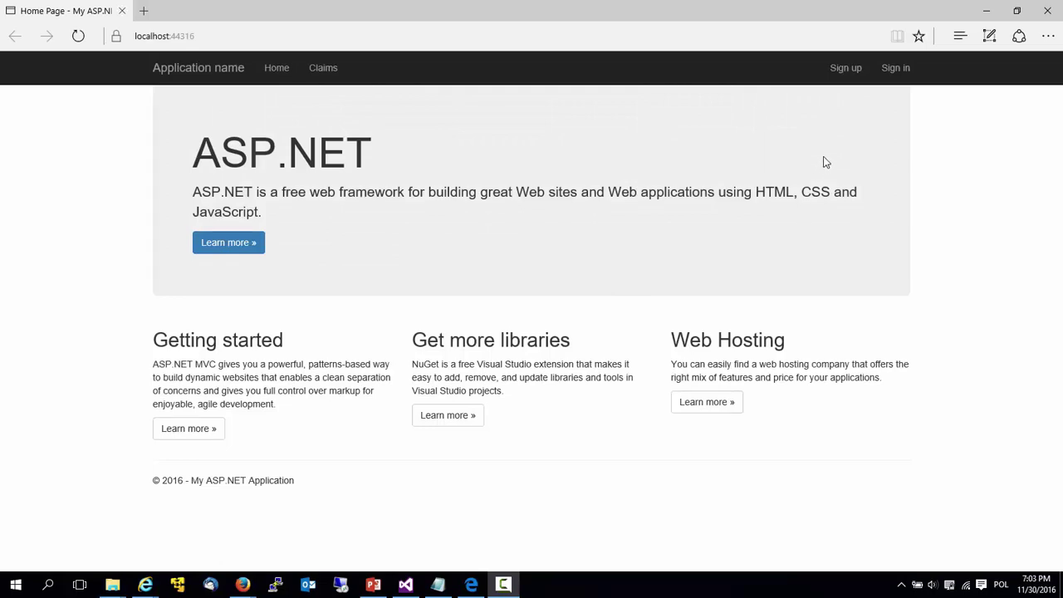
# Follow the sample app's Sign up link to reach the B2C sign-up form.
pyautogui.click(847, 69)
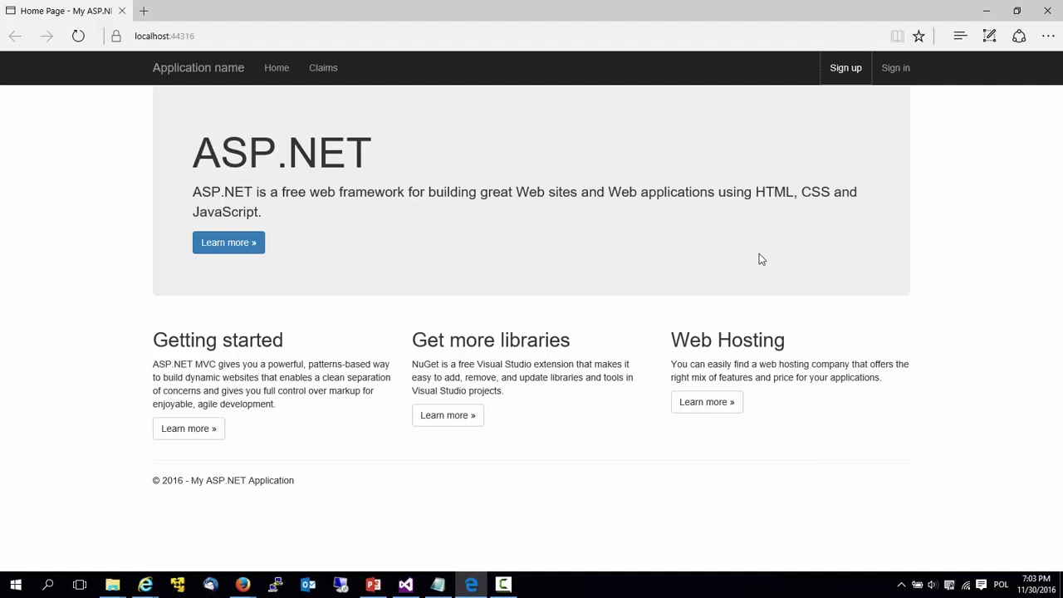
pyautogui.click(834, 55)
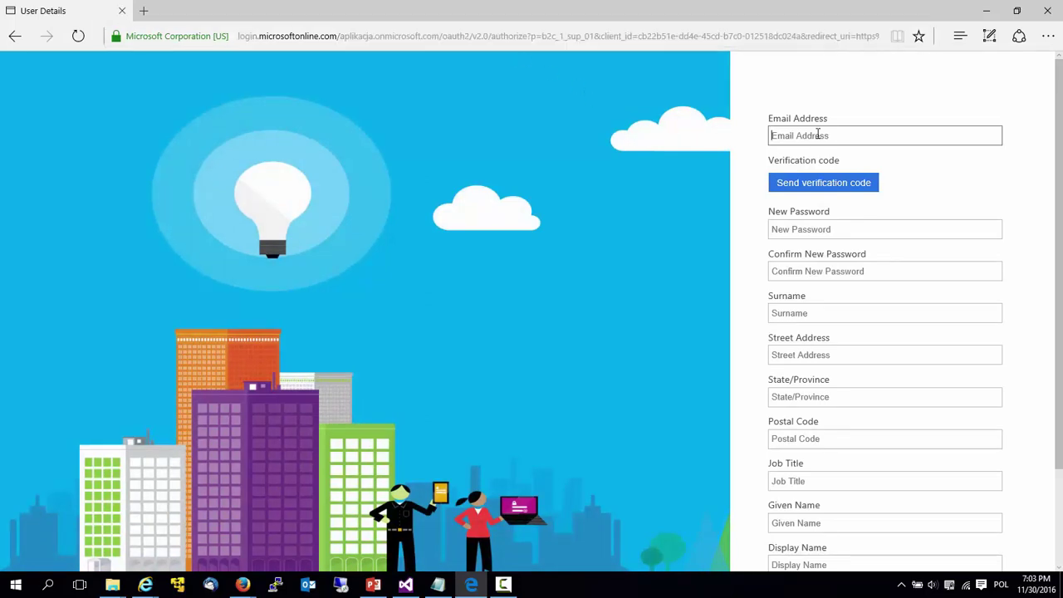
# Enter the account's e-mail address and request a verification code.
pyautogui.scroll(-2, 834, 249)
pyautogui.scroll(2, 835, 273)
pyautogui.click(844, 135)
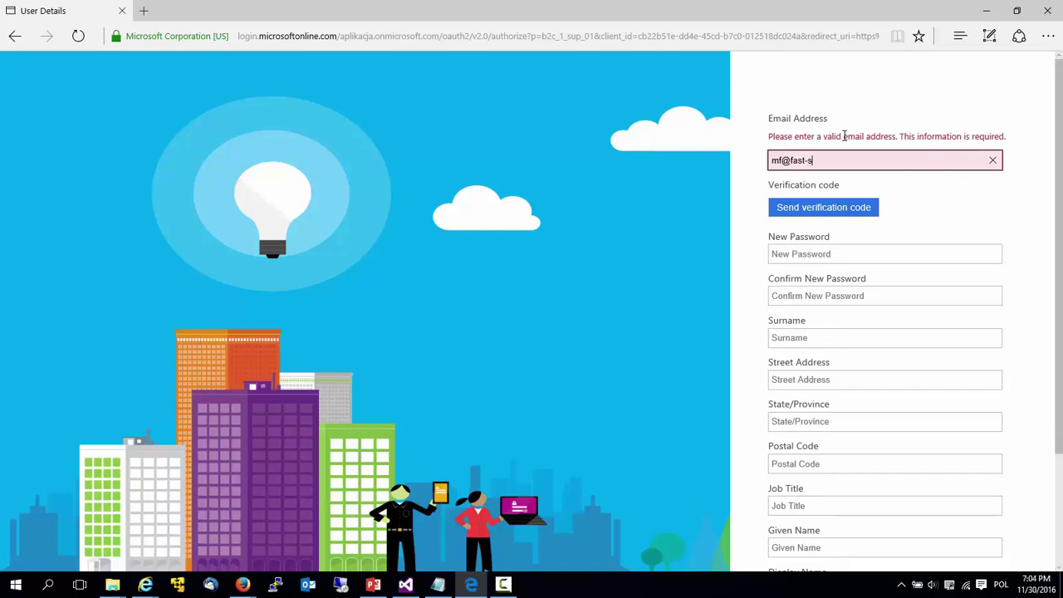
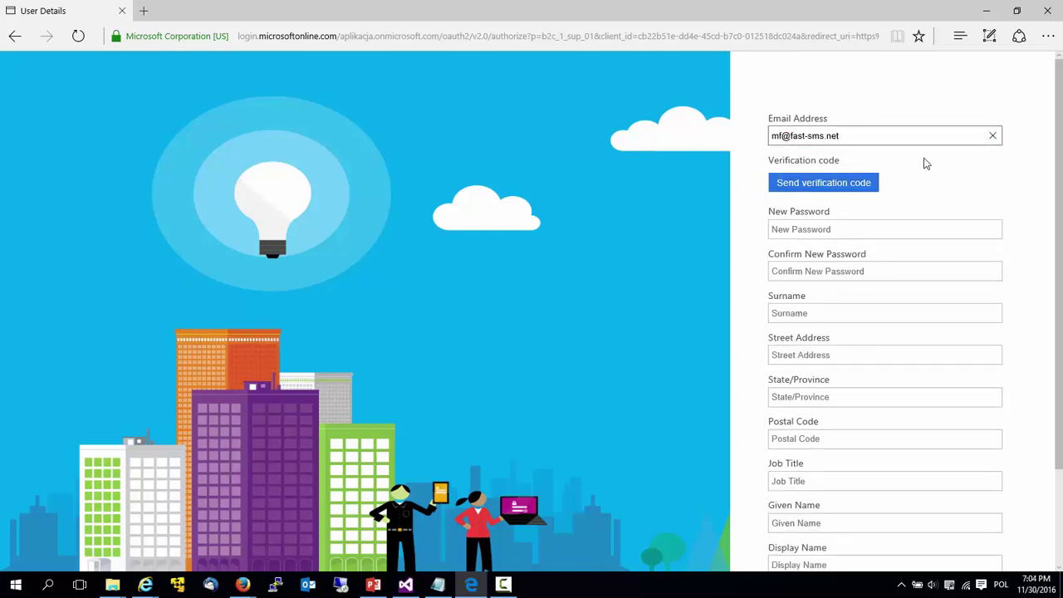
pyautogui.click(828, 184)
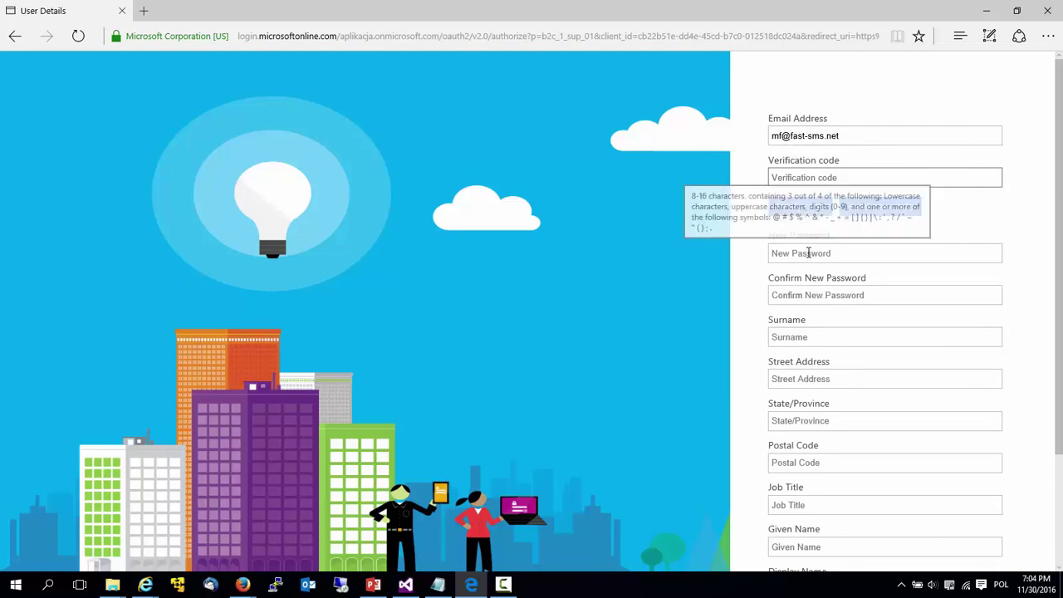
# Fill in both password fields, surname, street address, state and postal code.
pyautogui.click(808, 253)
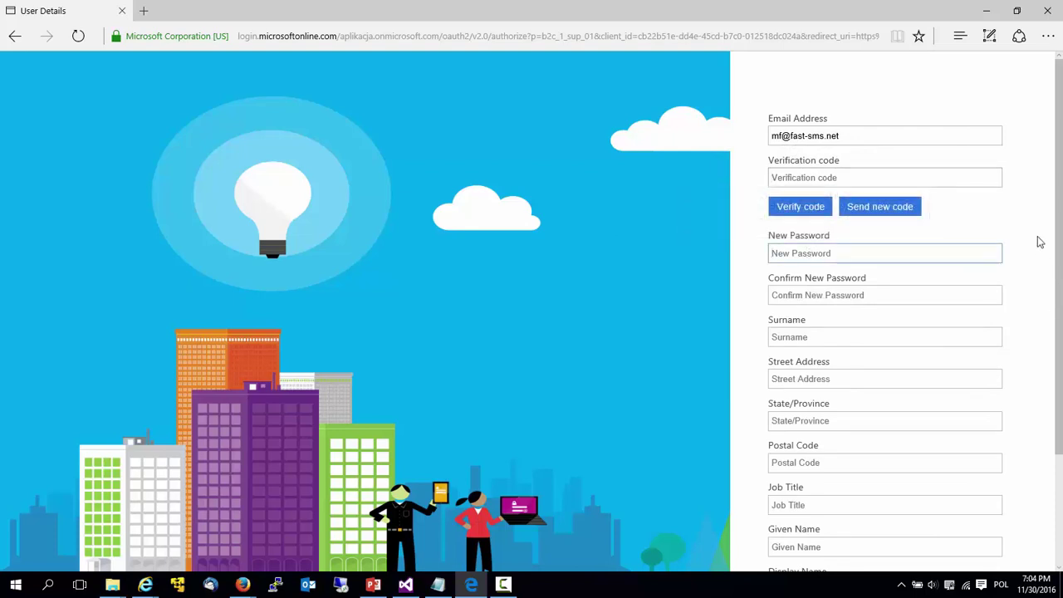
pyautogui.hotkey('ctrl', 'v')
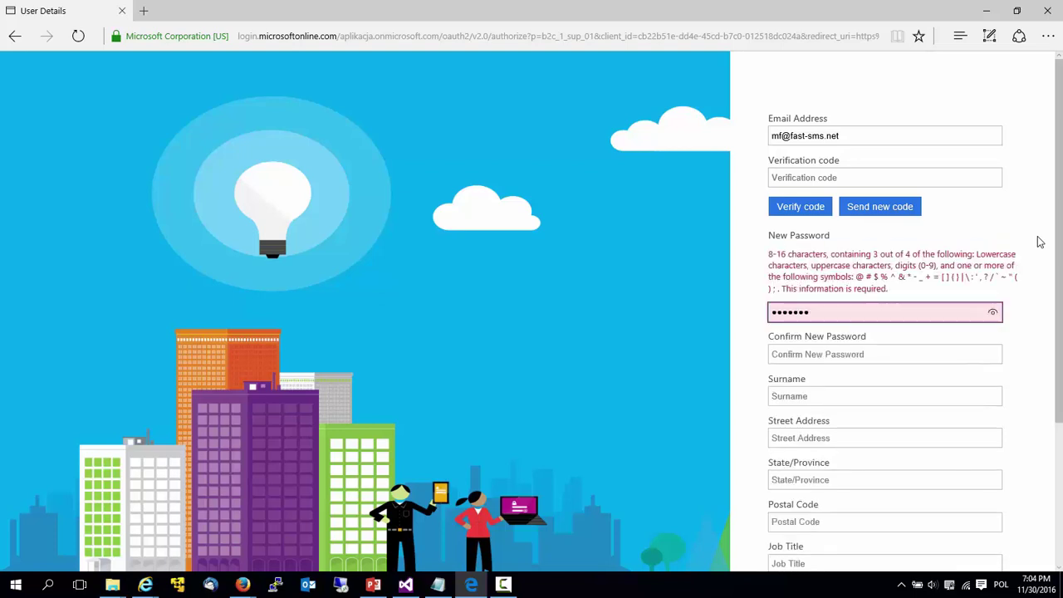
pyautogui.click(872, 296)
pyautogui.hotkey('ctrl', 'v')
pyautogui.click(850, 337)
pyautogui.write('Mariusz')
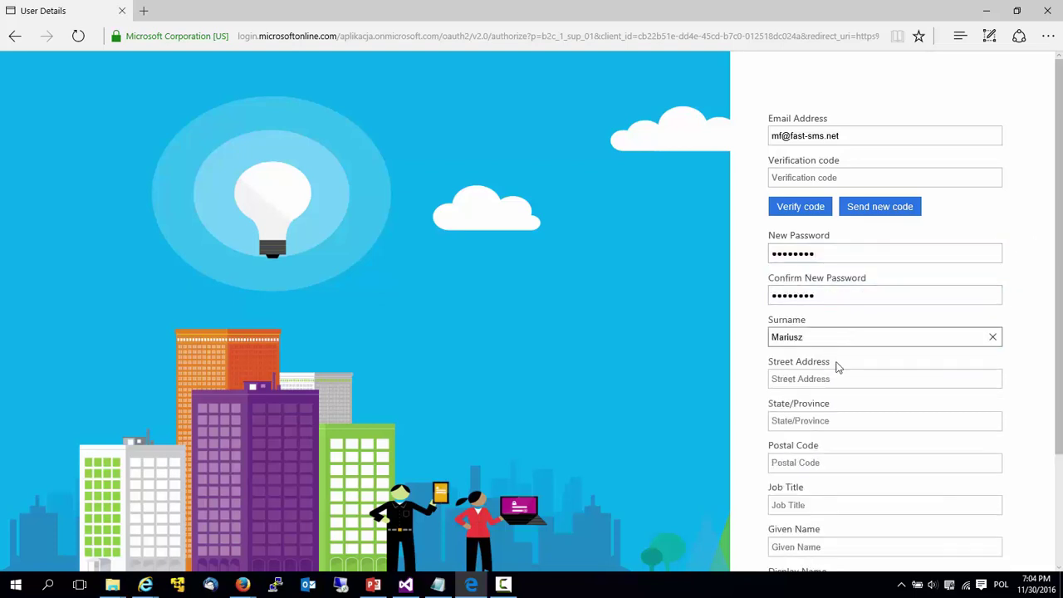
pyautogui.click(856, 379)
pyautogui.write('Warszawska')
pyautogui.click(869, 423)
pyautogui.write('mazowieckie')
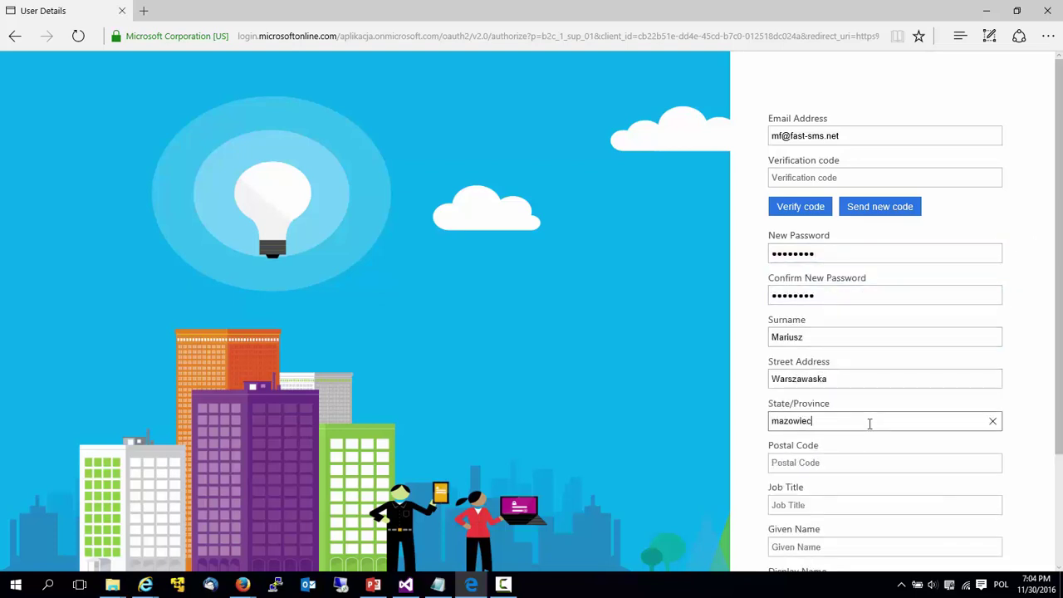
pyautogui.click(850, 460)
pyautogui.write('03977')
# Enter job title MVP, the given and display names, country Poland and the city.
pyautogui.scroll(-2, 850, 460)
pyautogui.click(825, 360)
pyautogui.write('MVP')
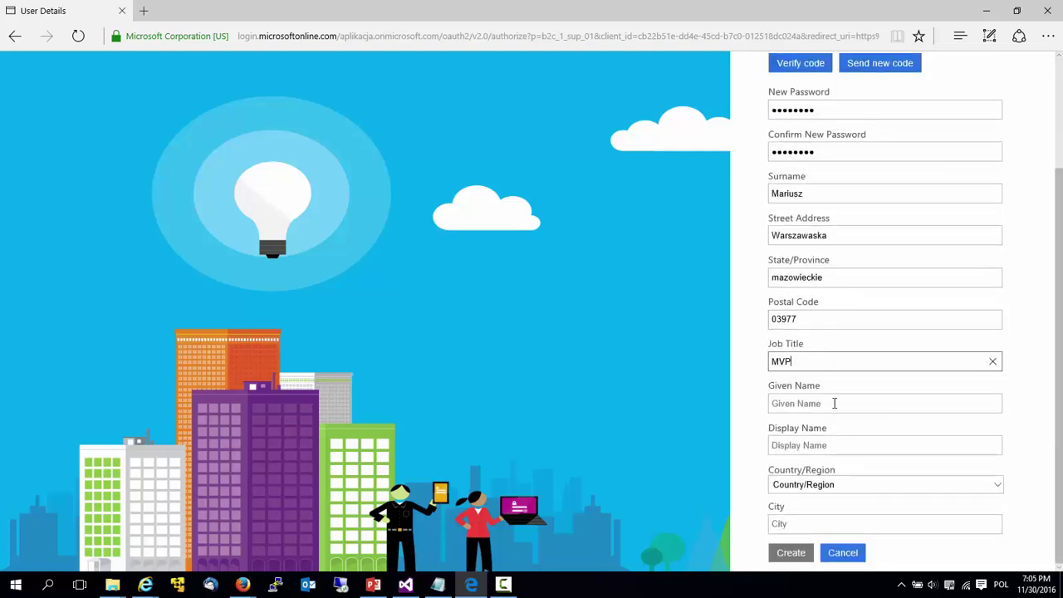
pyautogui.click(835, 403)
pyautogui.write('Mariusz')
pyautogui.click(843, 444)
pyautogui.write('Mariusz')
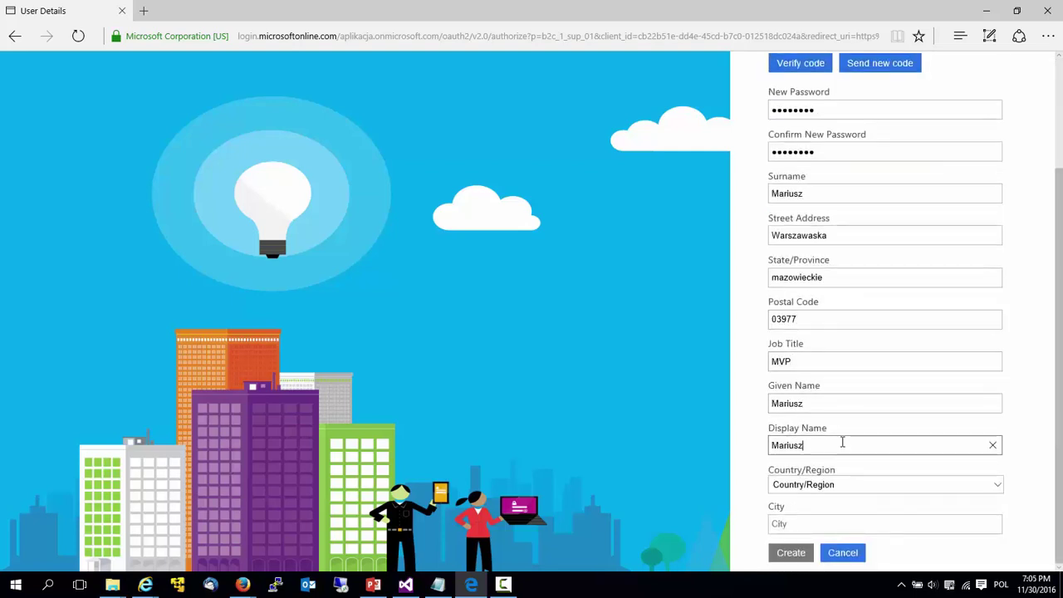
pyautogui.click(862, 484)
pyautogui.write('pol')
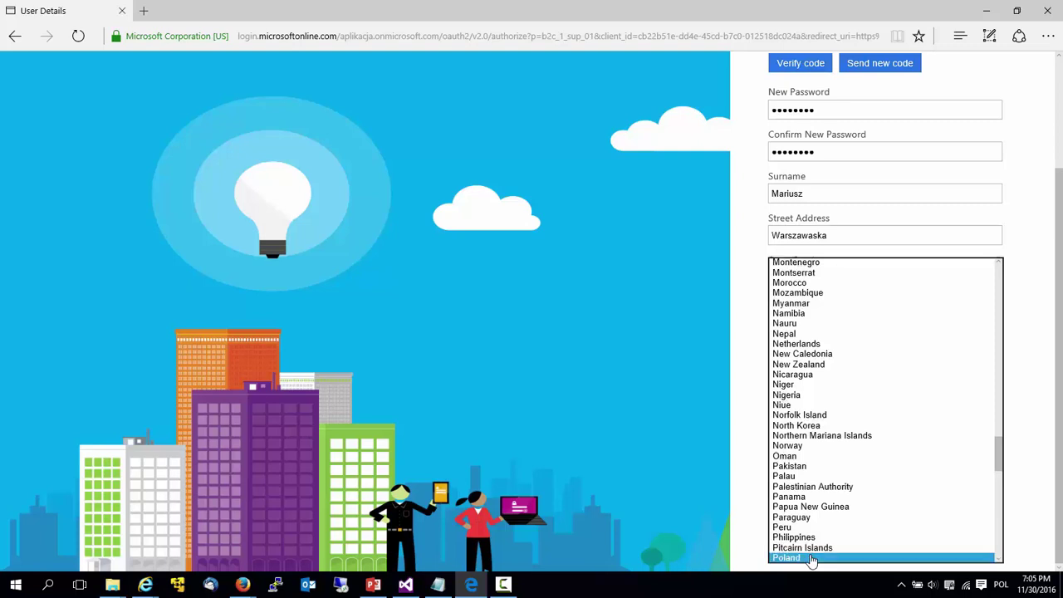
pyautogui.click(812, 562)
pyautogui.click(817, 524)
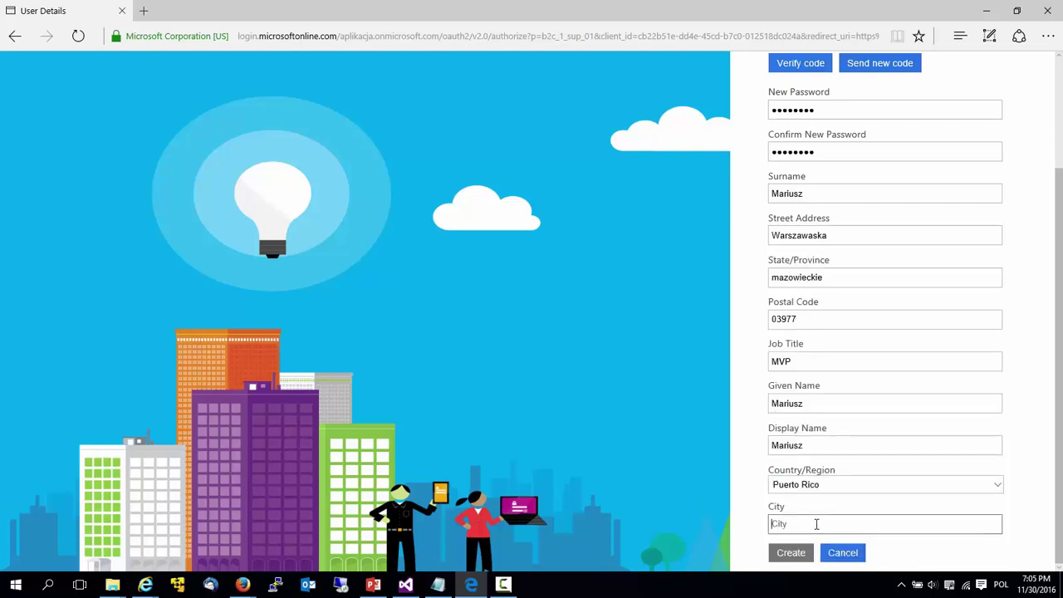
pyautogui.write('Warszawa')
pyautogui.scroll(2, 897, 349)
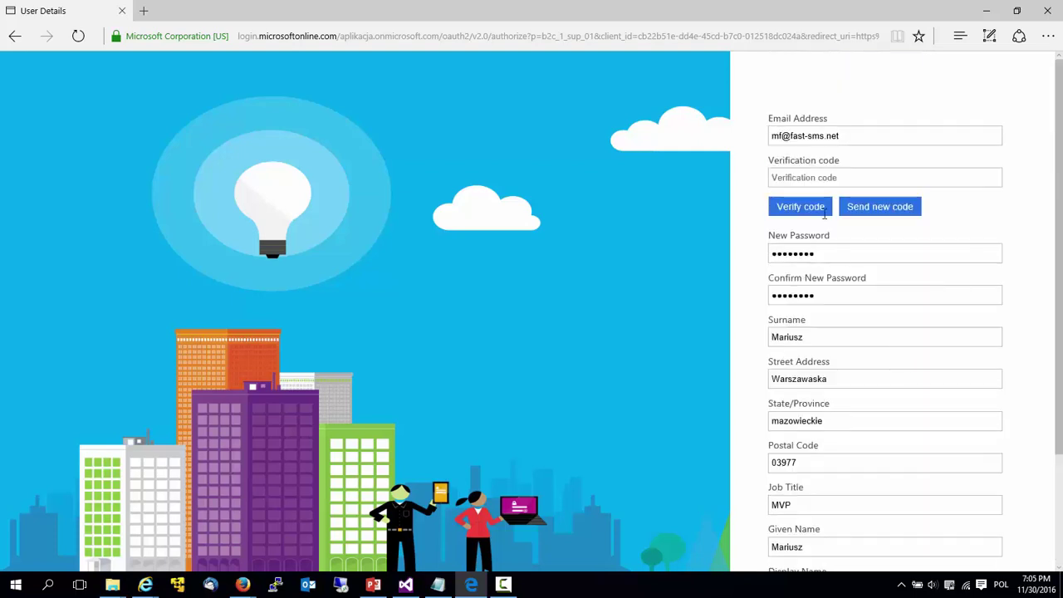
# Enter the e-mailed verification code and verify the e-mail address.
pyautogui.click(821, 177)
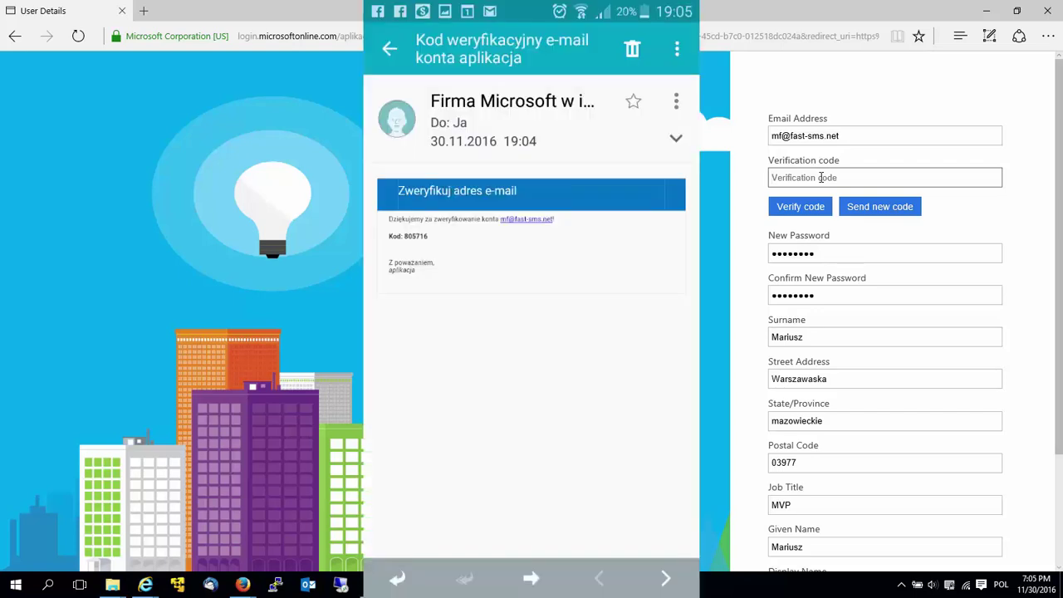
pyautogui.scroll(-2, 864, 208)
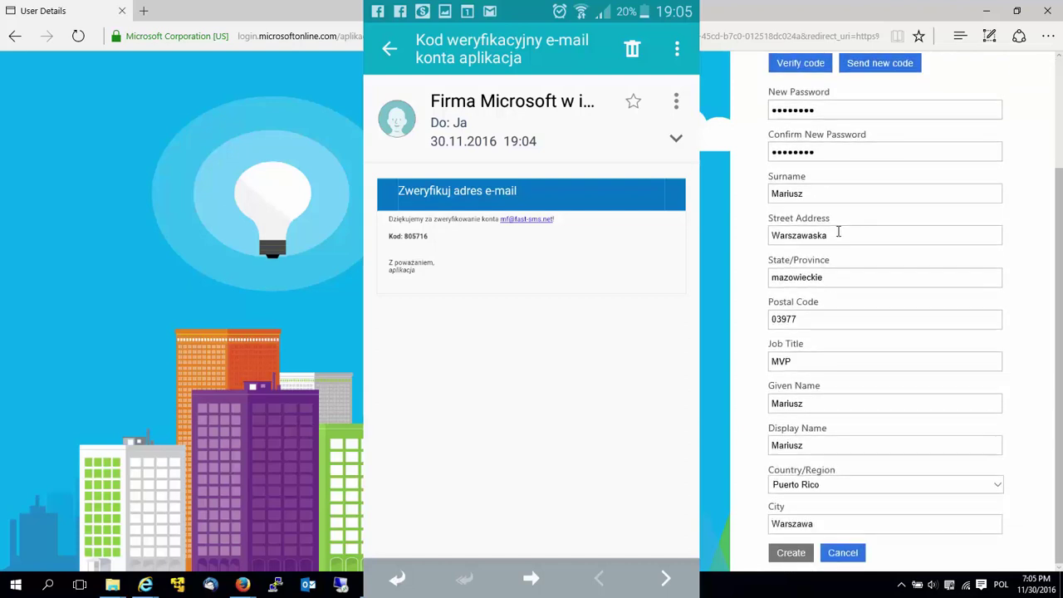
pyautogui.click(814, 66)
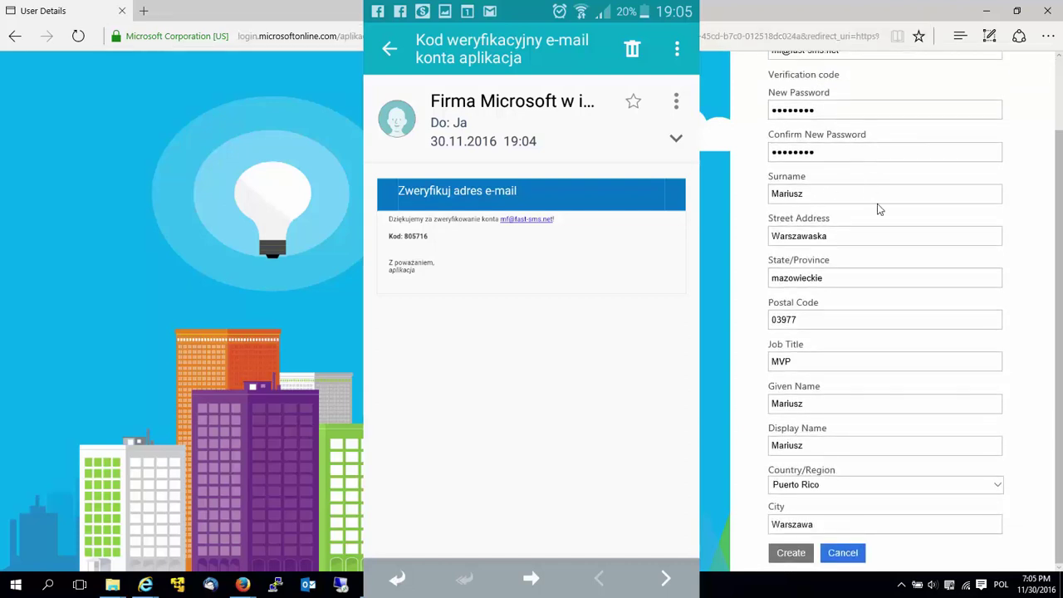
pyautogui.scroll(1, 881, 210)
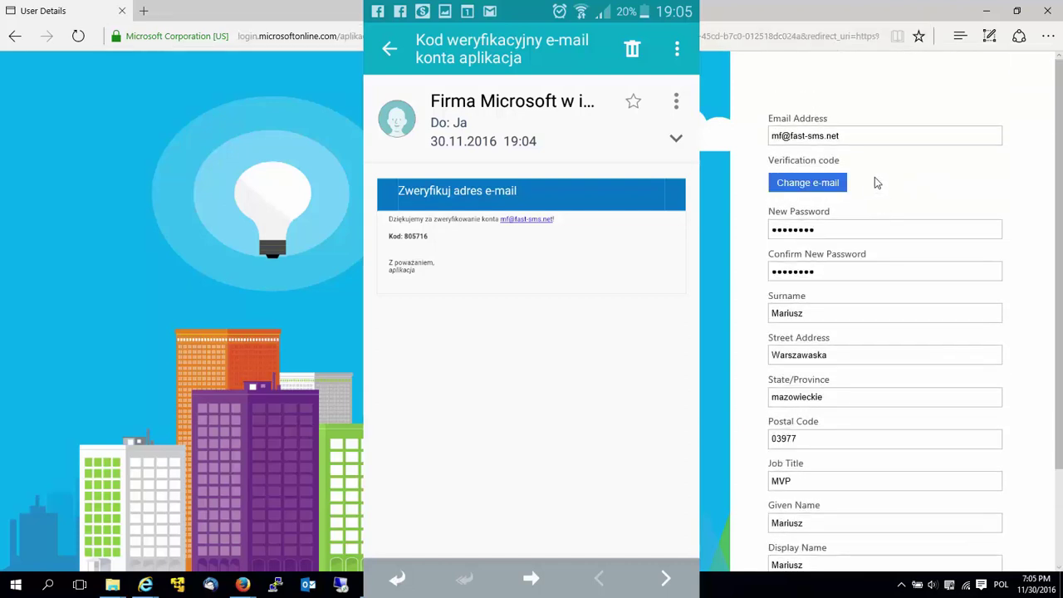
pyautogui.scroll(-2, 875, 181)
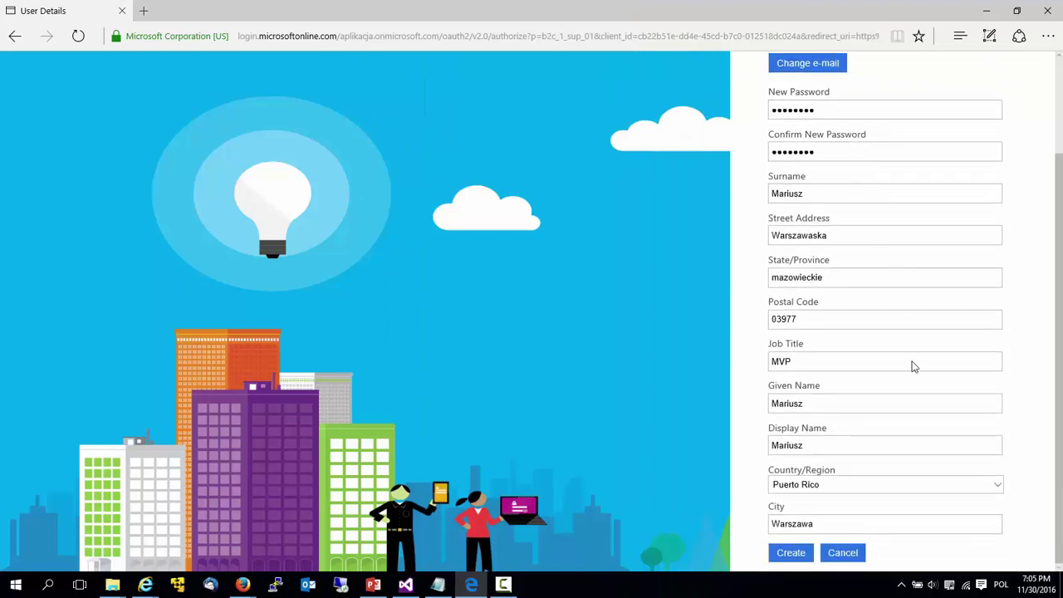
# Create the account, then retry the failing localhost:44321 redirect address.
pyautogui.click(791, 554)
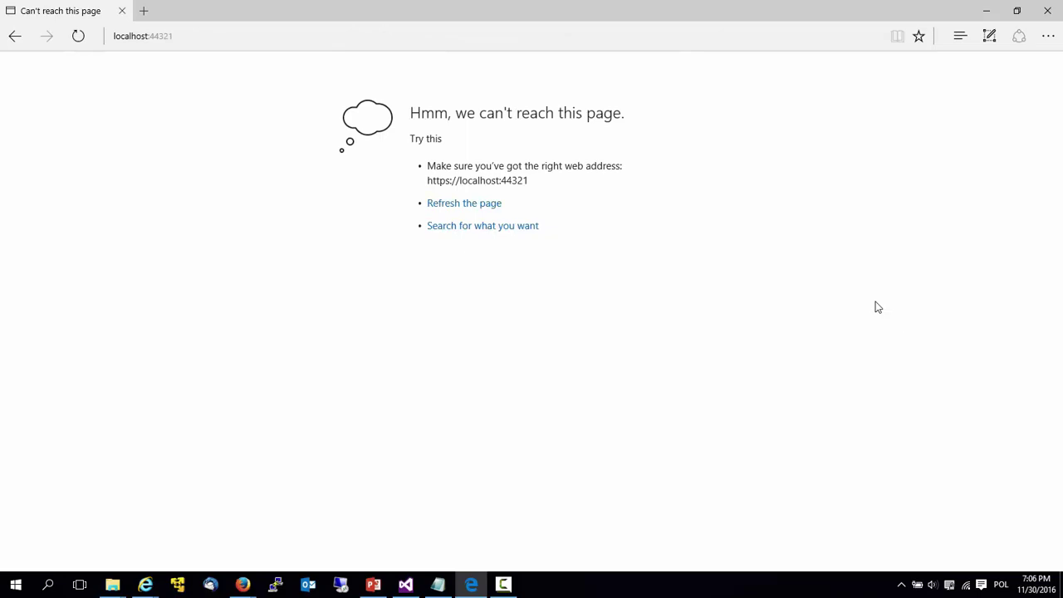
pyautogui.hotkey('alt', 'Tab')
pyautogui.hotkey('alt', 'Tab')
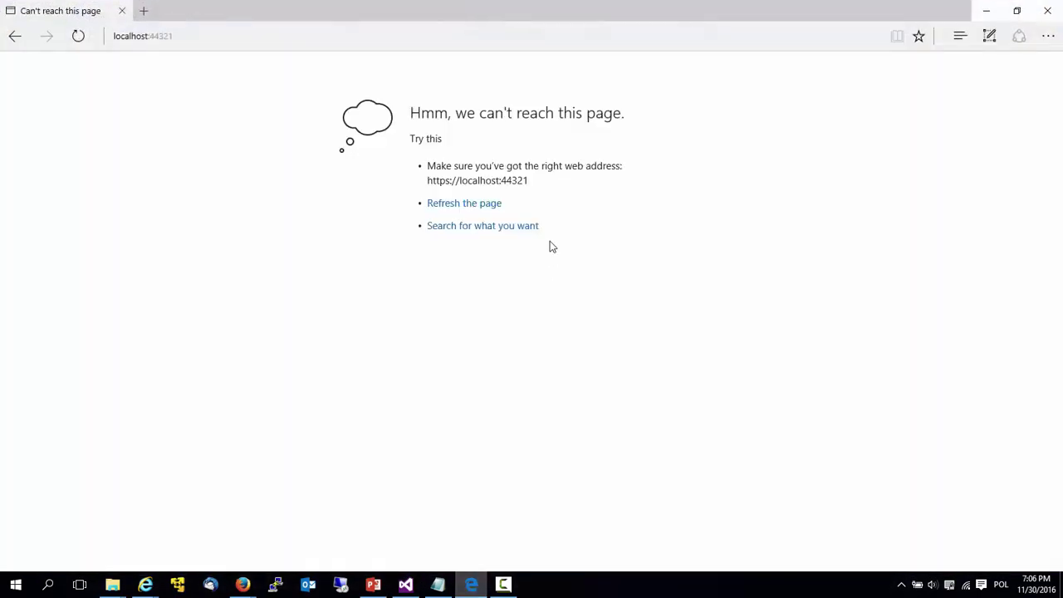
pyautogui.moveTo(528, 182); pyautogui.dragTo(421, 185)
pyautogui.hotkey('ctrl', 'c')
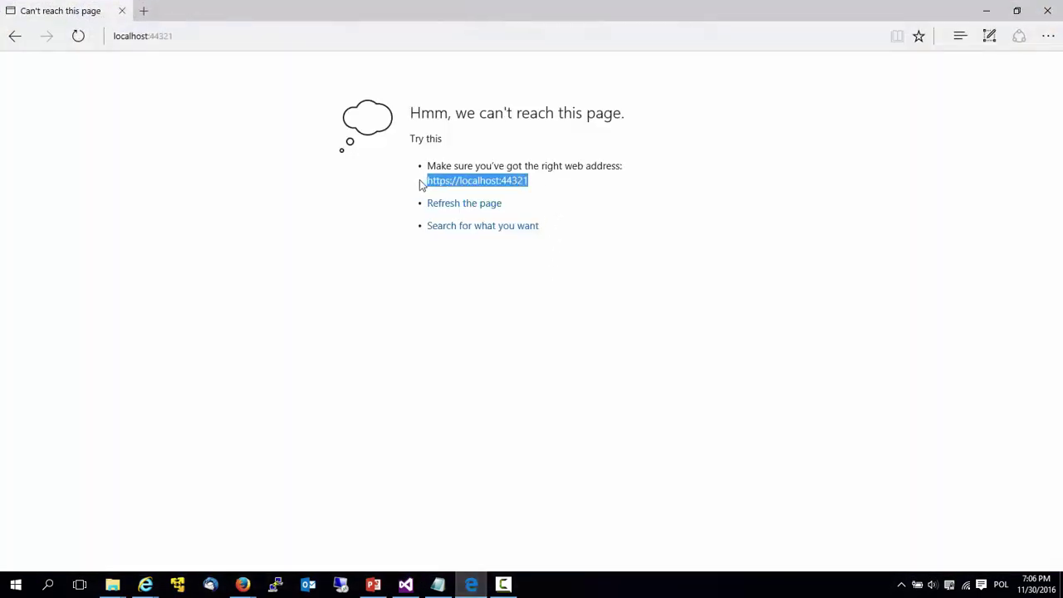
pyautogui.click(257, 37)
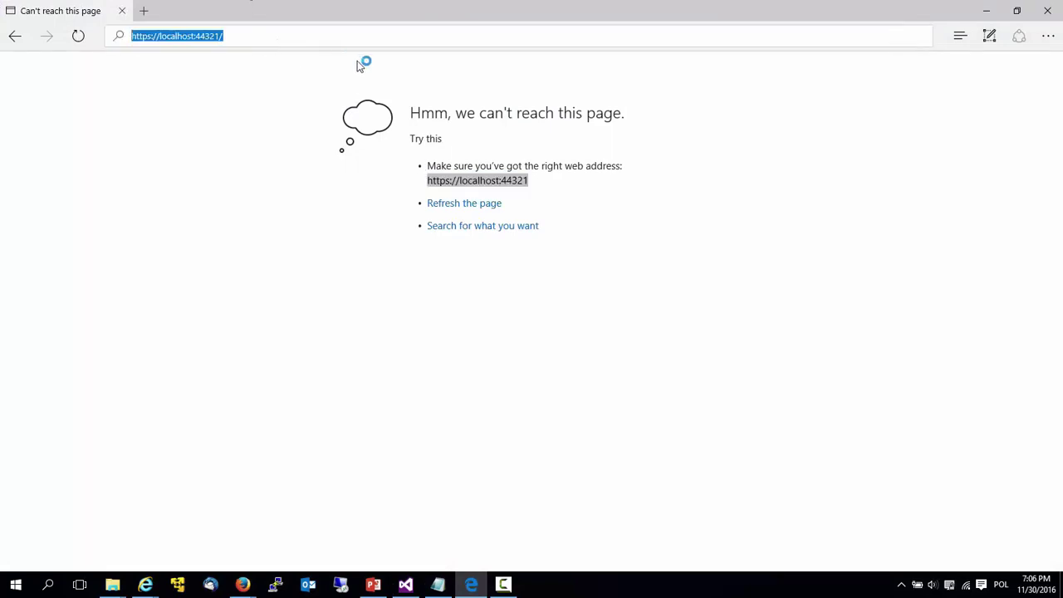
pyautogui.hotkey('ctrl', 'v')
pyautogui.press('Return')
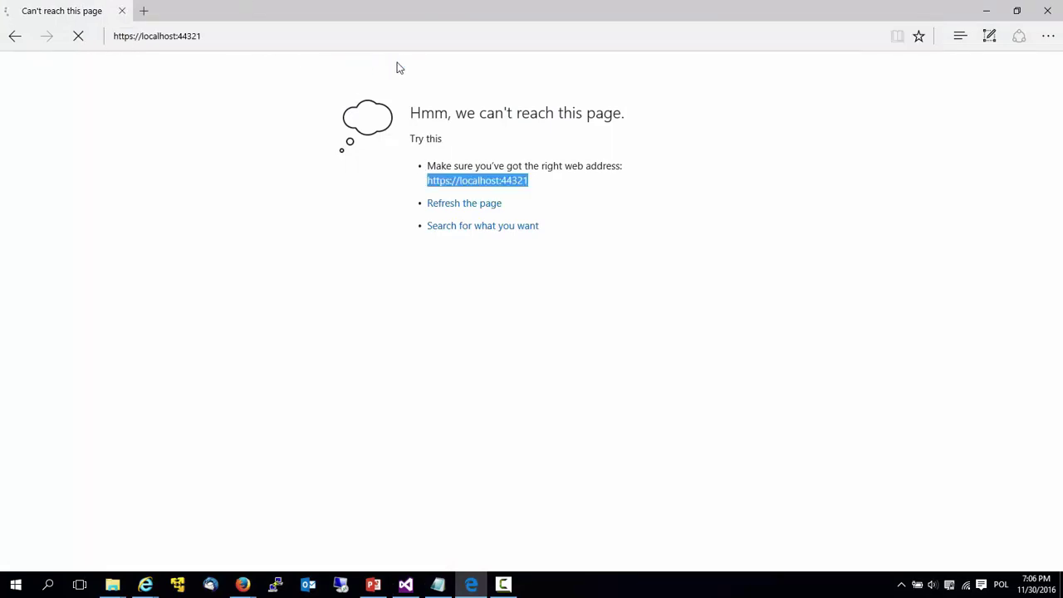
# Go back from the HTTP 400 error page and stop Visual Studio debugging.
pyautogui.click(14, 36)
pyautogui.click(14, 36)
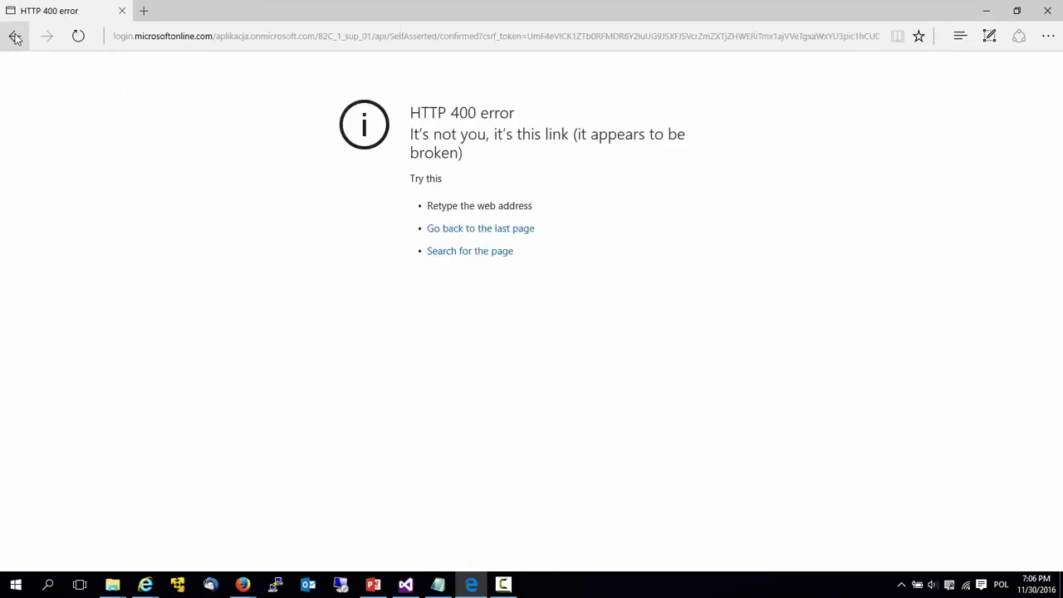
pyautogui.click(15, 38)
pyautogui.hotkey('alt', 'Tab')
pyautogui.hotkey('shift', 'F5')
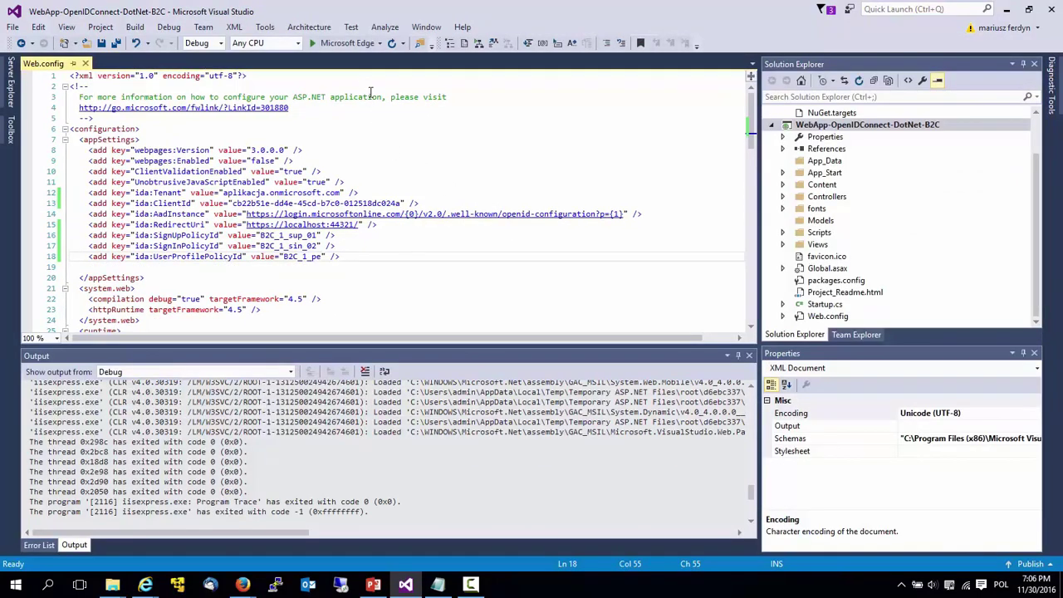
# Run the web app in Edge and copy its localhost:44316 address.
pyautogui.click(346, 46)
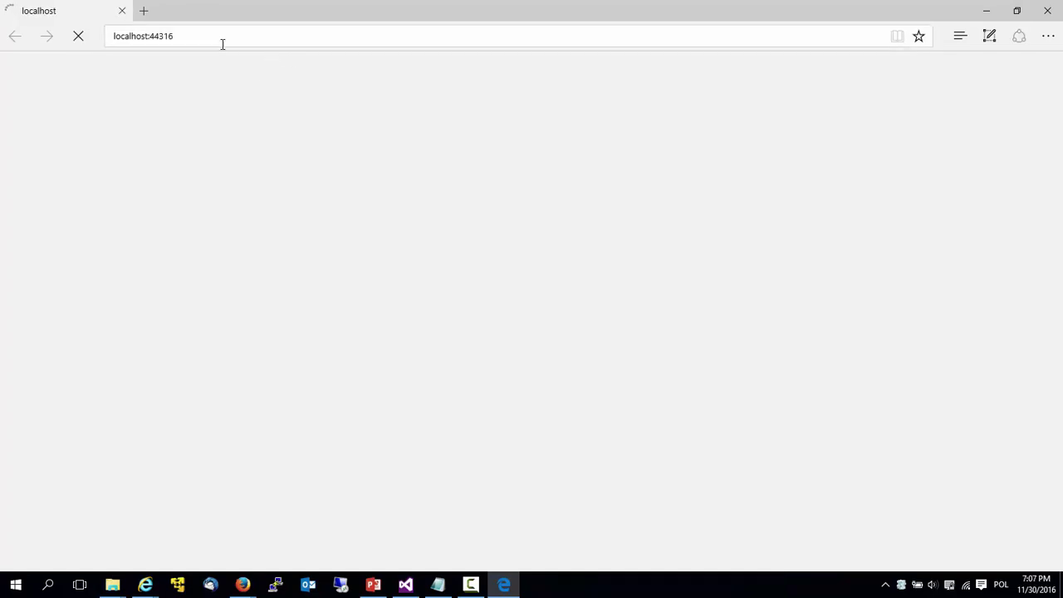
pyautogui.moveTo(219, 39); pyautogui.dragTo(147, 40)
pyautogui.hotkey('alt', 'Tab')
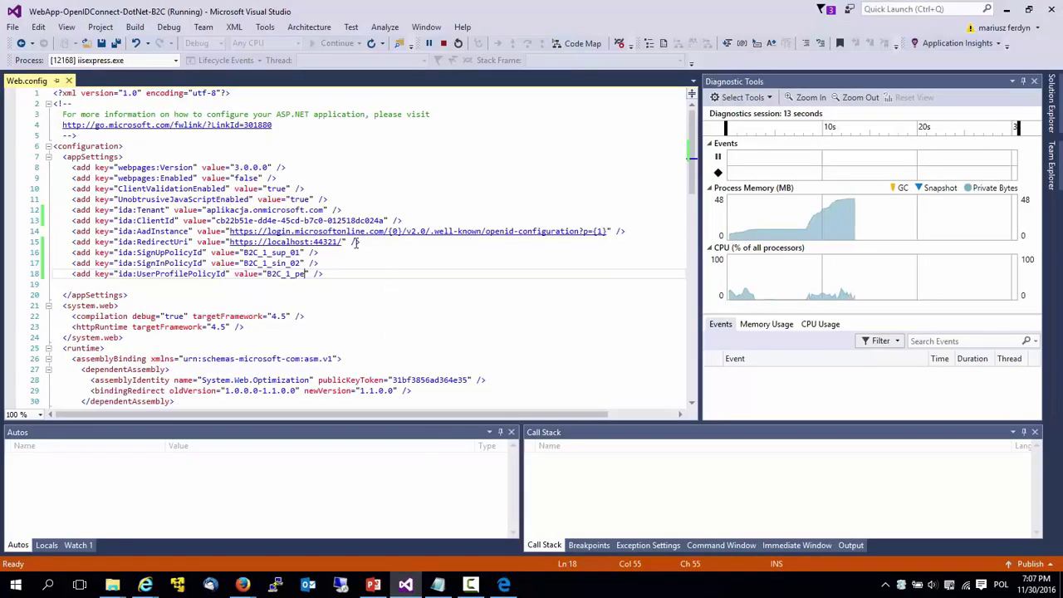
# Change the RedirectUri port from 44321 to 44316 and save Web.config, stopping debugging.
pyautogui.doubleClick(331, 242)
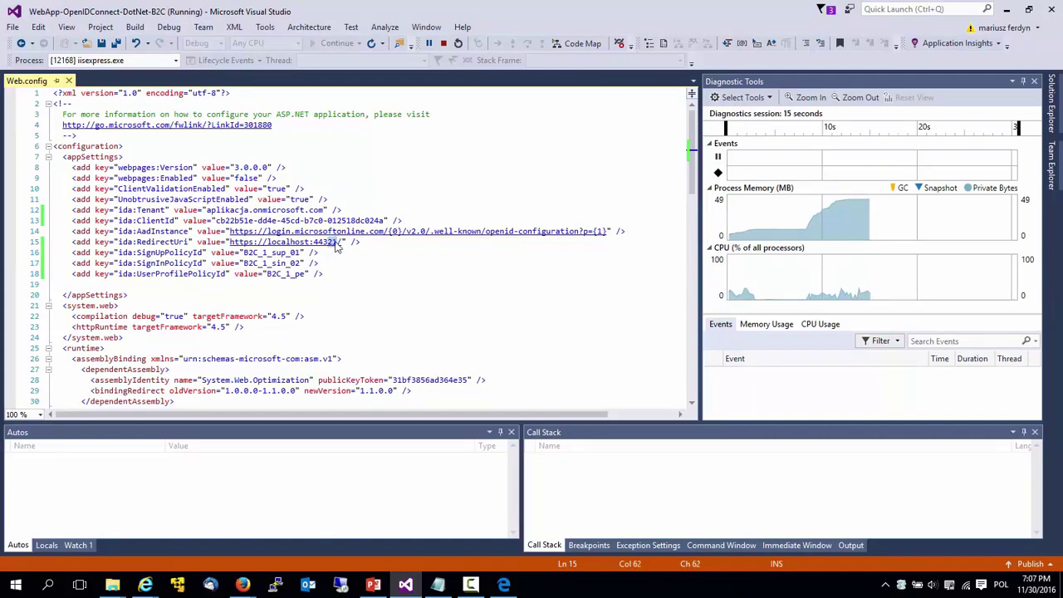
pyautogui.write('44316')
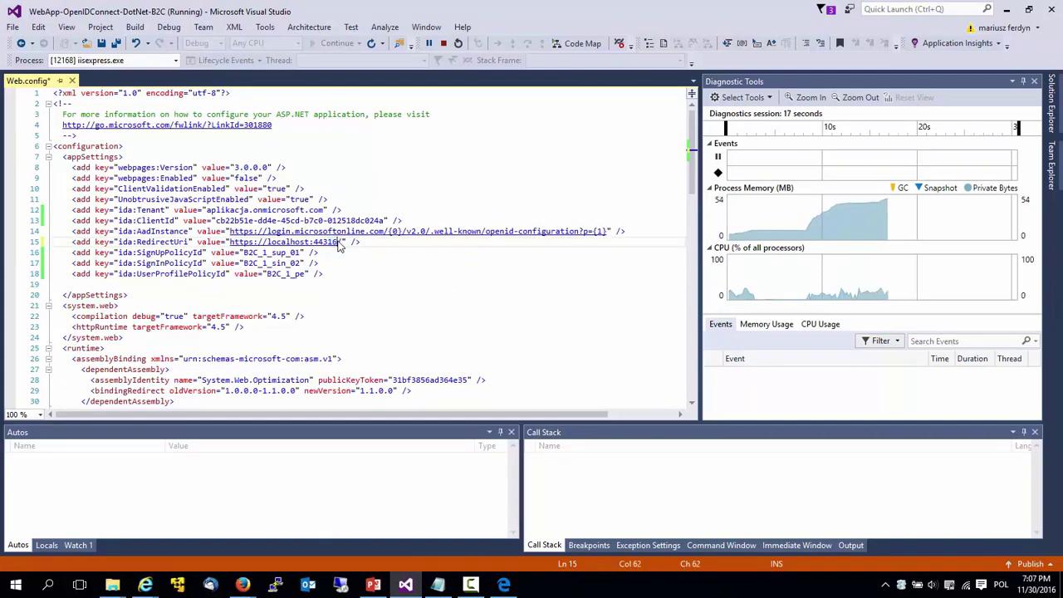
pyautogui.click(101, 45)
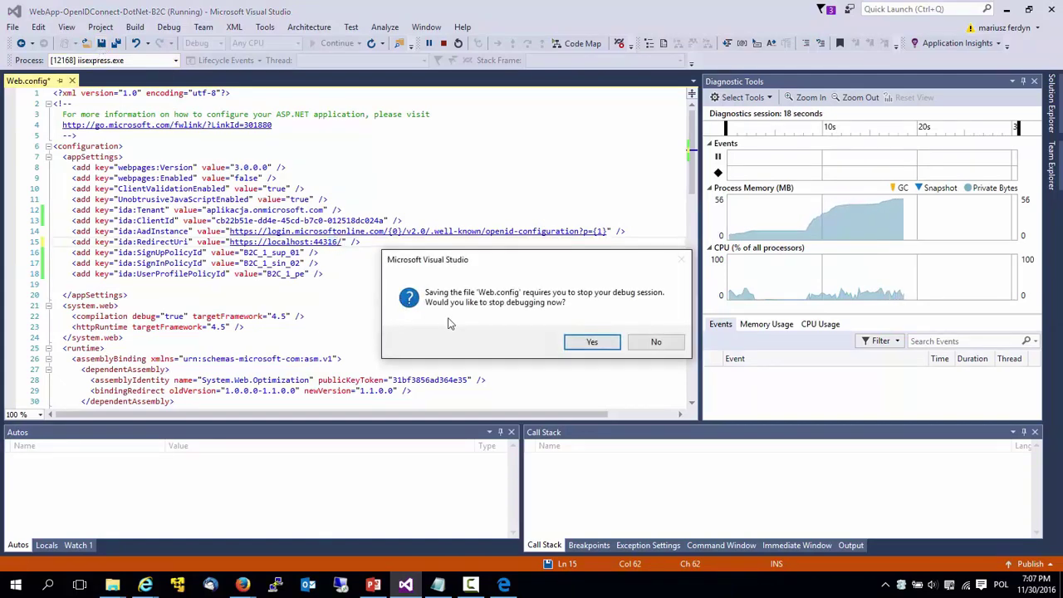
pyautogui.click(579, 347)
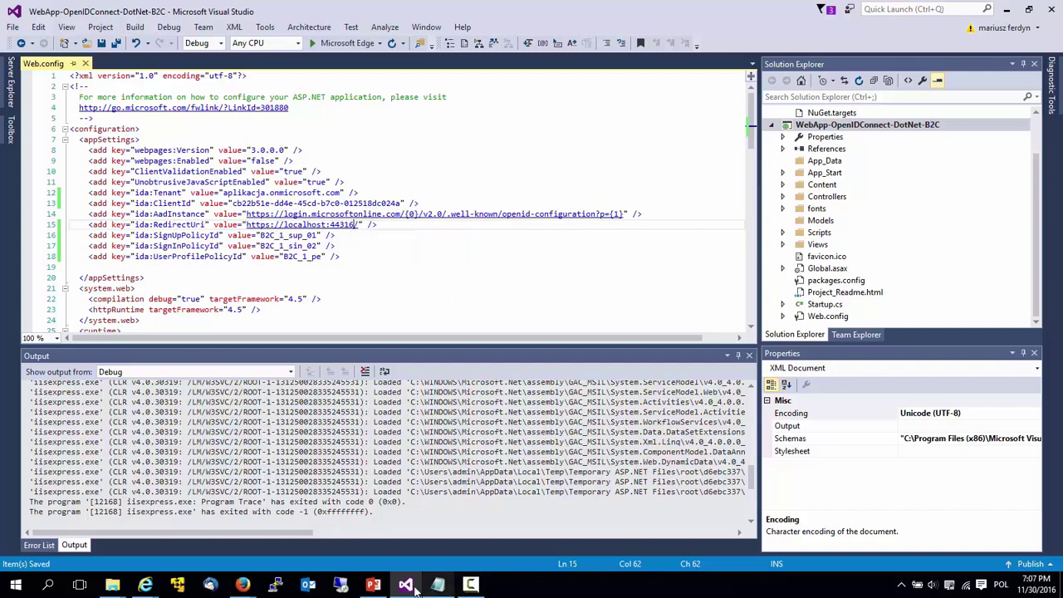
pyautogui.click(146, 587)
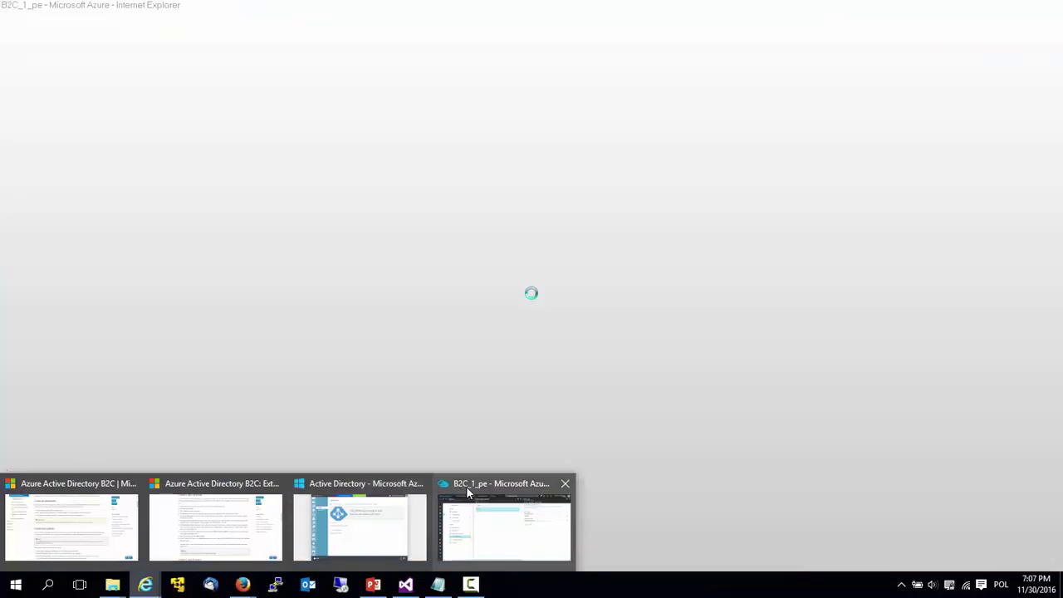
pyautogui.click(468, 493)
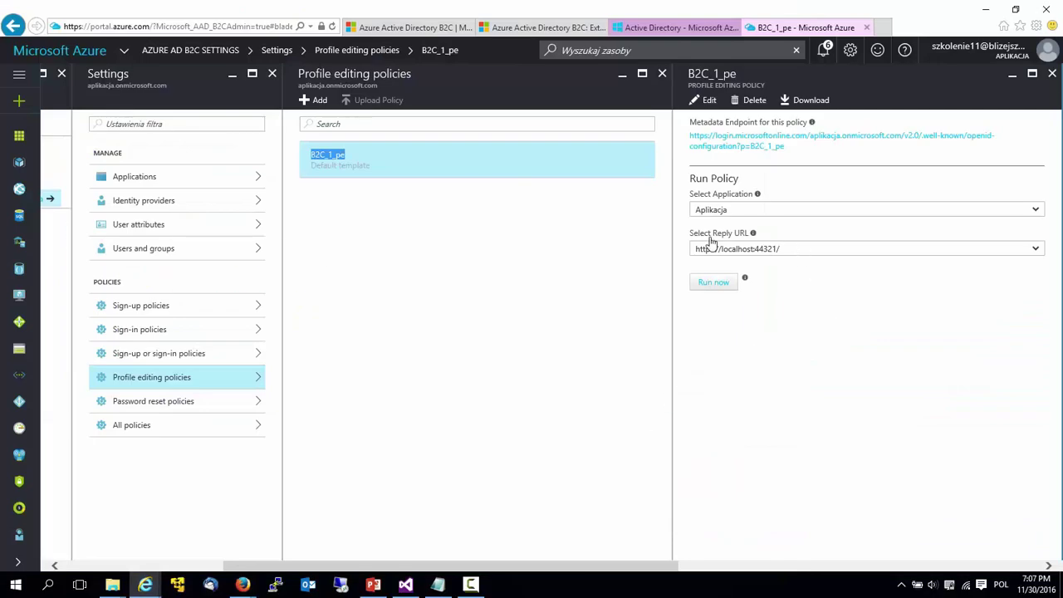
pyautogui.click(163, 181)
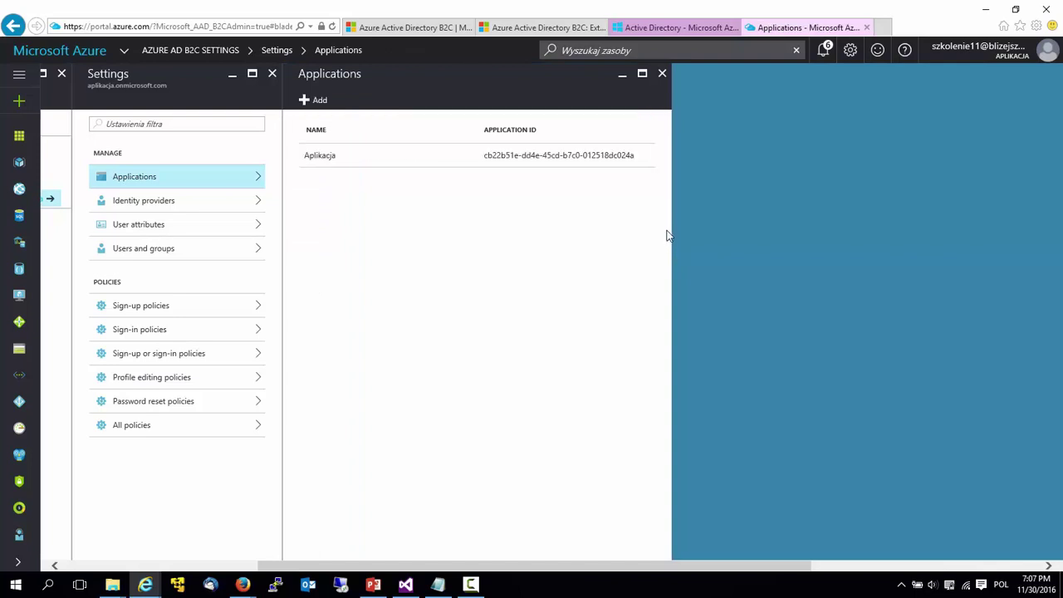
pyautogui.click(314, 157)
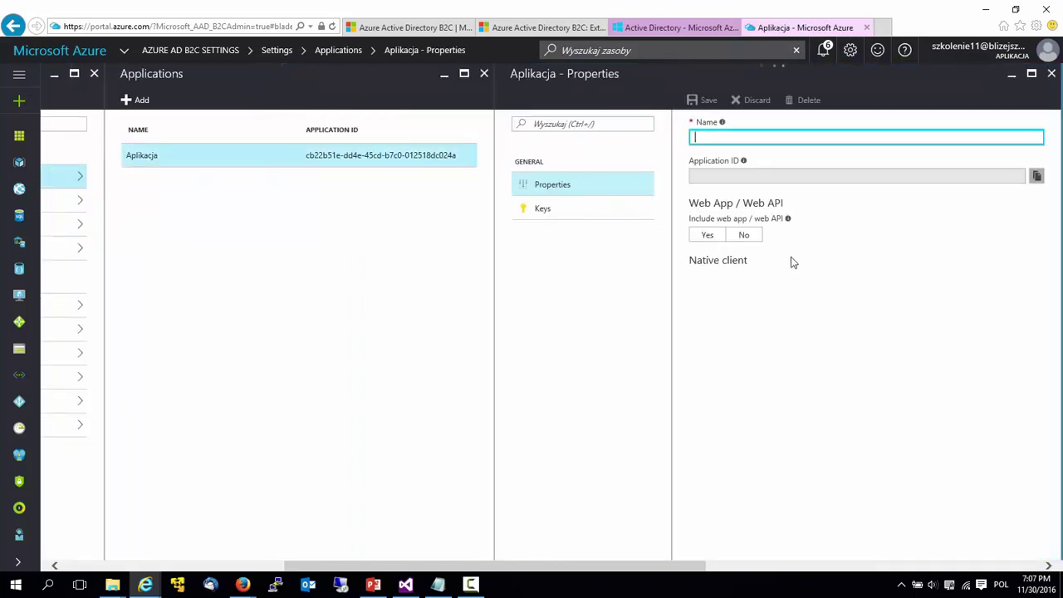
pyautogui.click(761, 369)
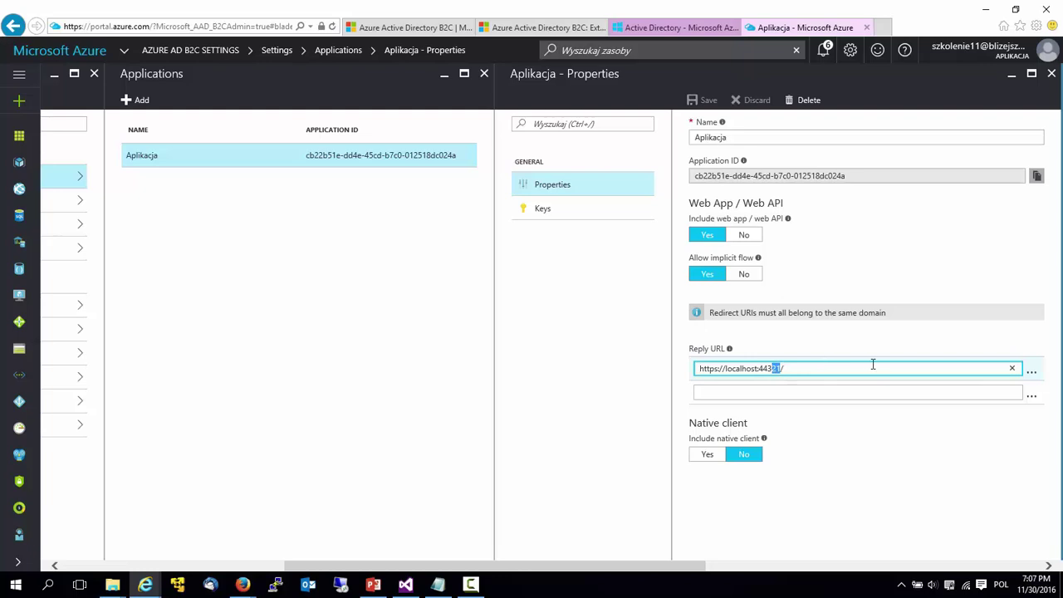
pyautogui.write('16')
pyautogui.click(840, 492)
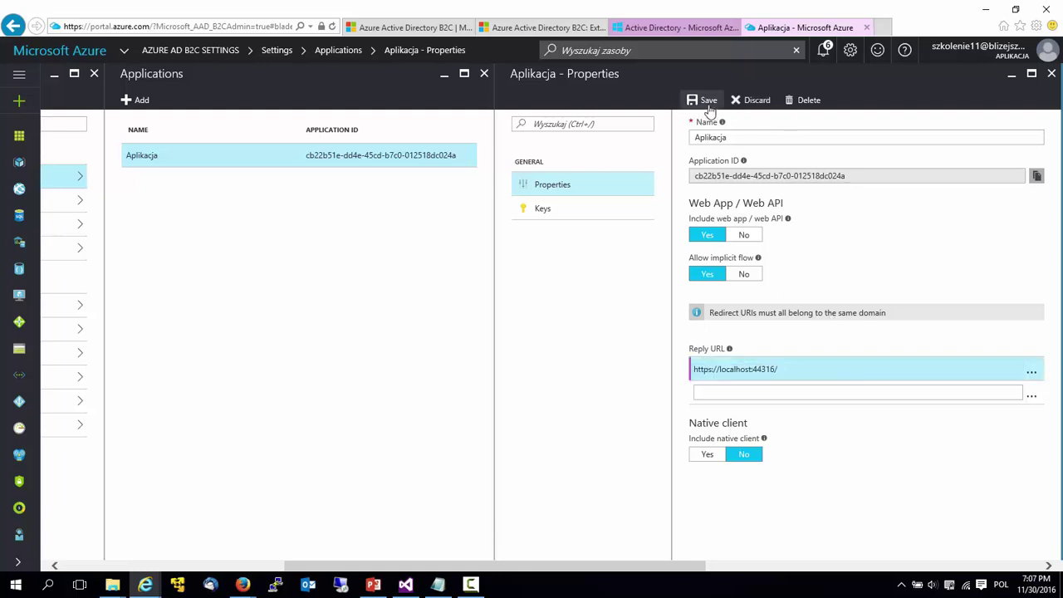
pyautogui.click(704, 100)
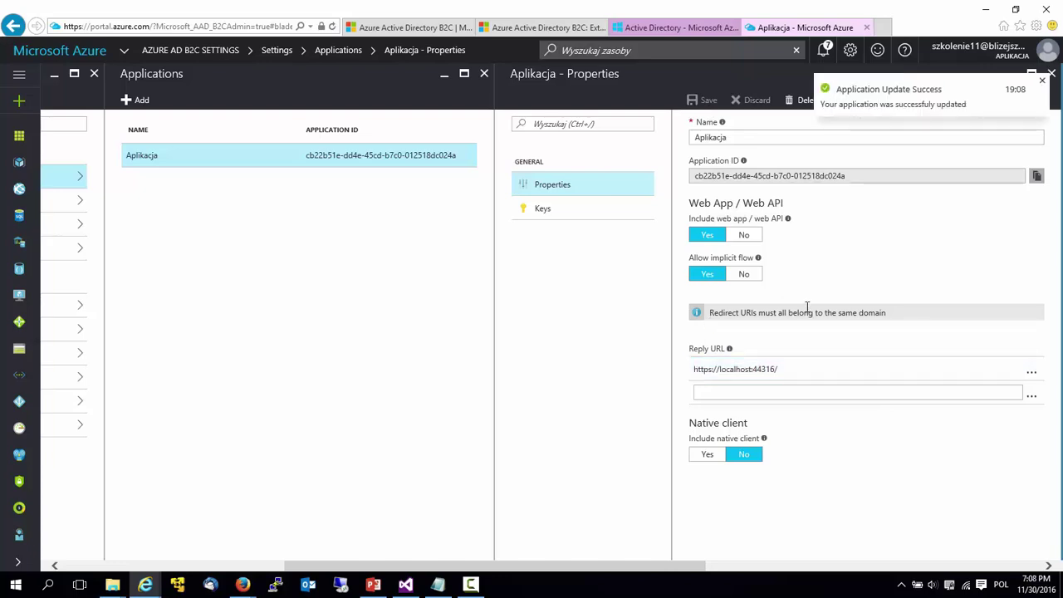
pyautogui.moveTo(688, 566); pyautogui.dragTo(504, 566)
# Review the B2C_1_sup_01, B2C_1_sin_02 and B2C_1_pe policies, then minimize the portal.
pyautogui.click(402, 307)
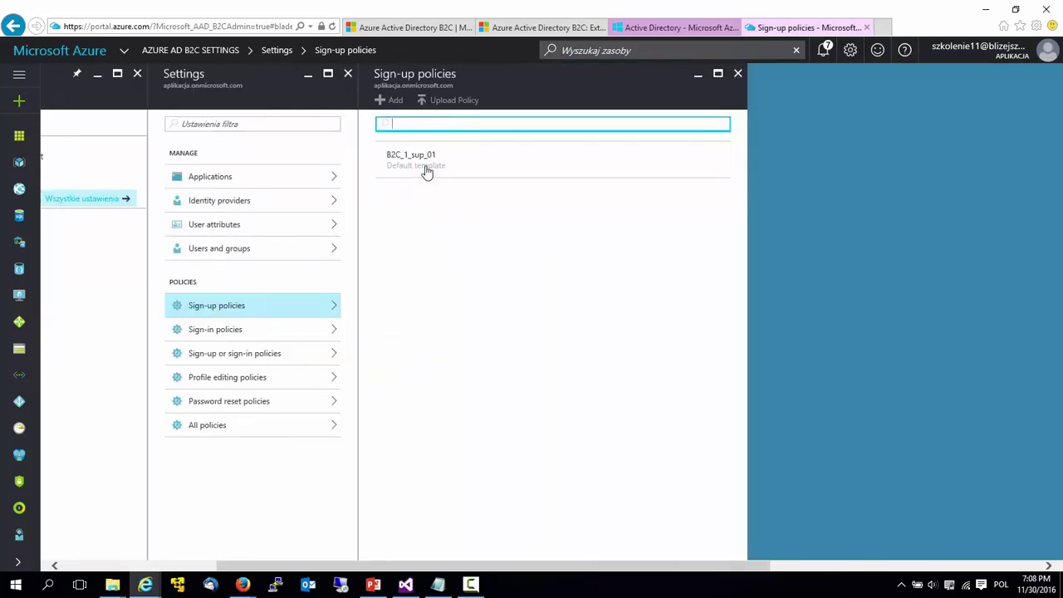
pyautogui.click(427, 172)
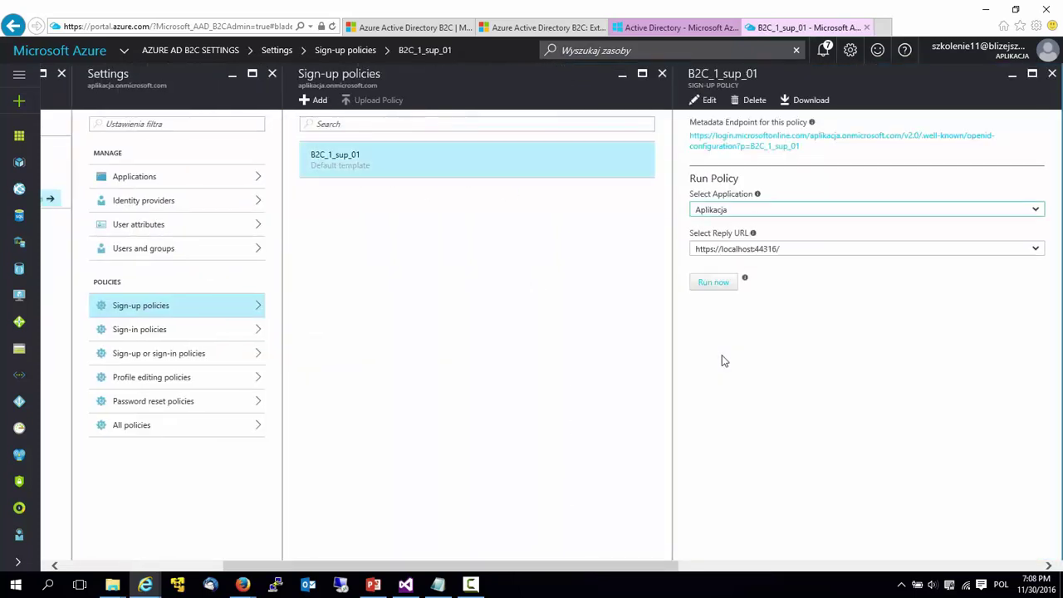
pyautogui.click(181, 332)
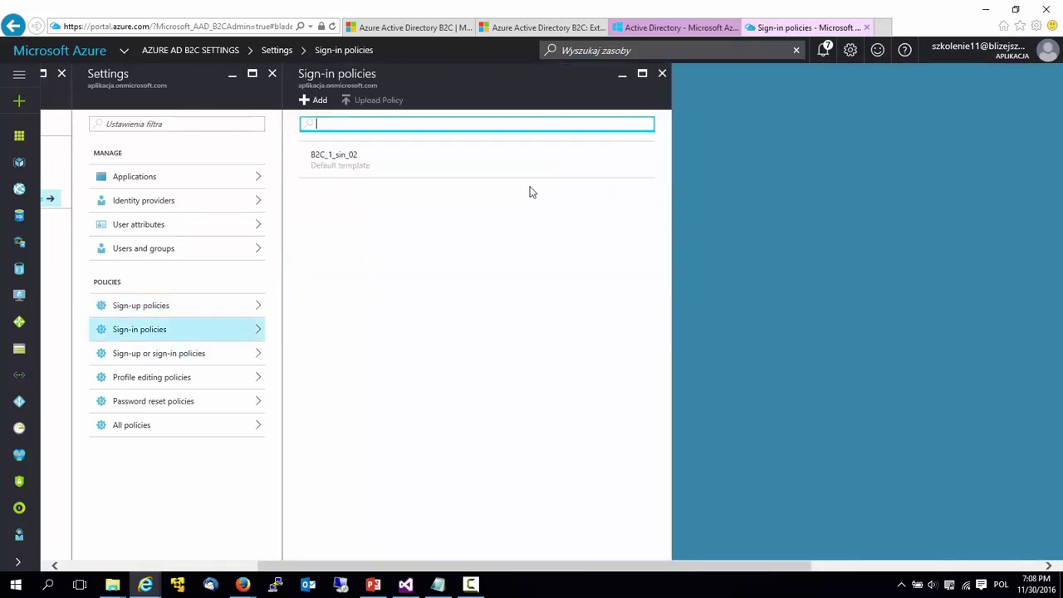
pyautogui.click(331, 162)
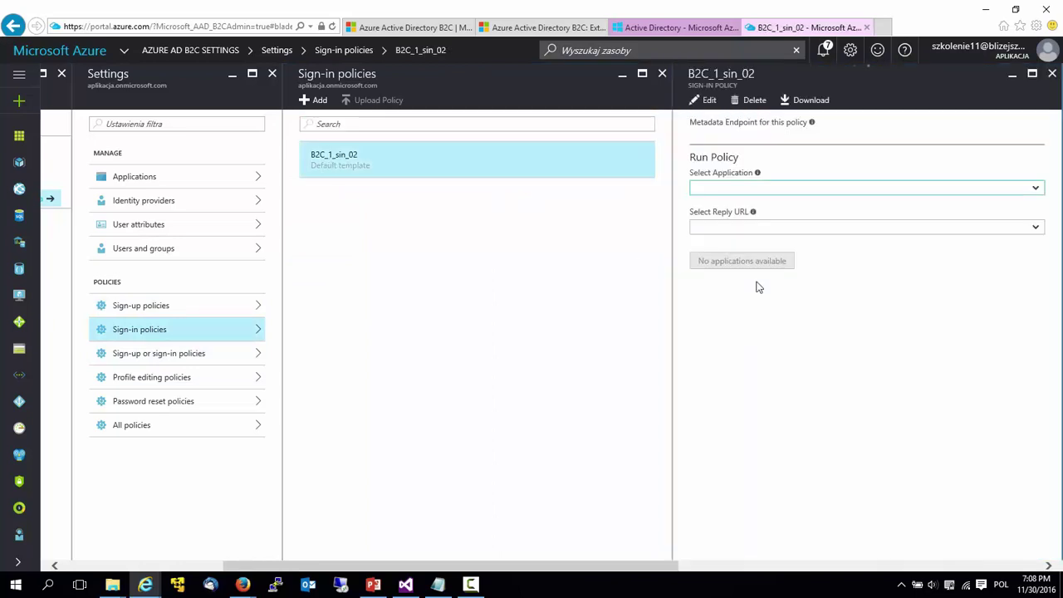
pyautogui.click(185, 377)
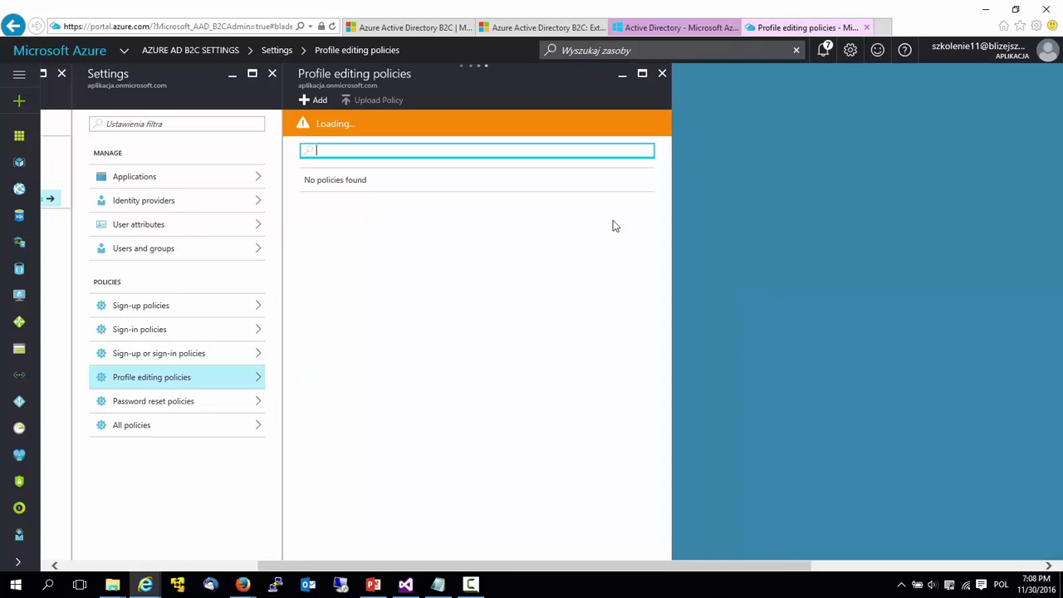
pyautogui.click(373, 171)
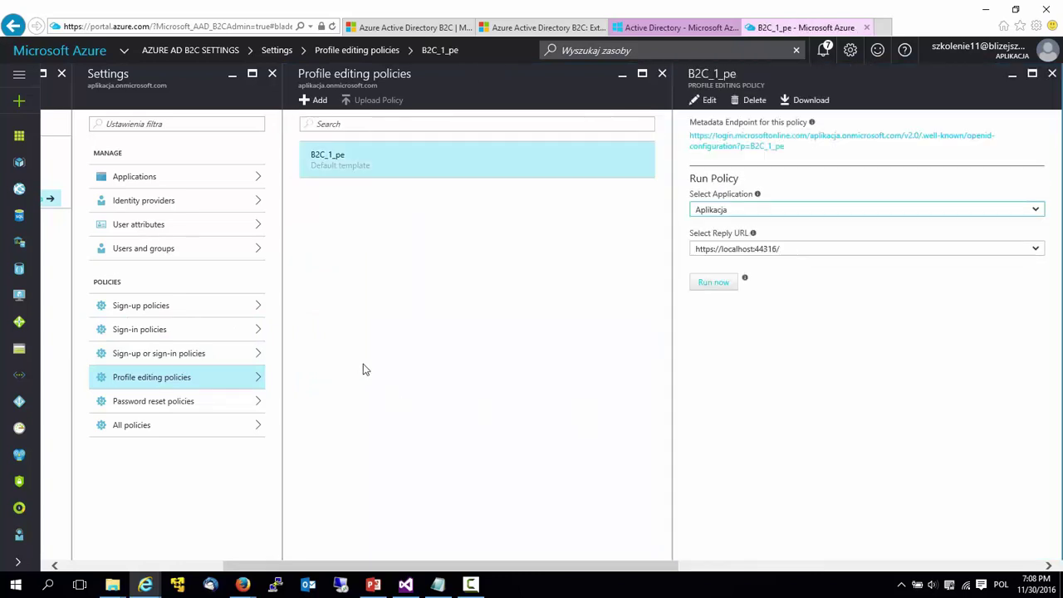
pyautogui.click(983, 10)
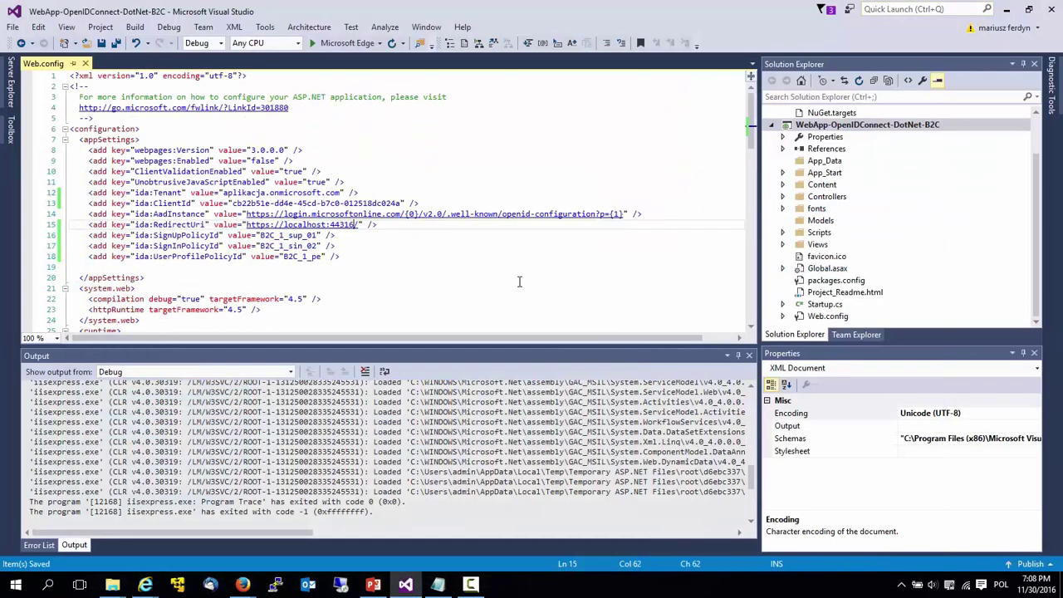
# Run the sample app, sign in, and highlight the profile claims including tfp B2C_1_sin_02.
pyautogui.click(351, 44)
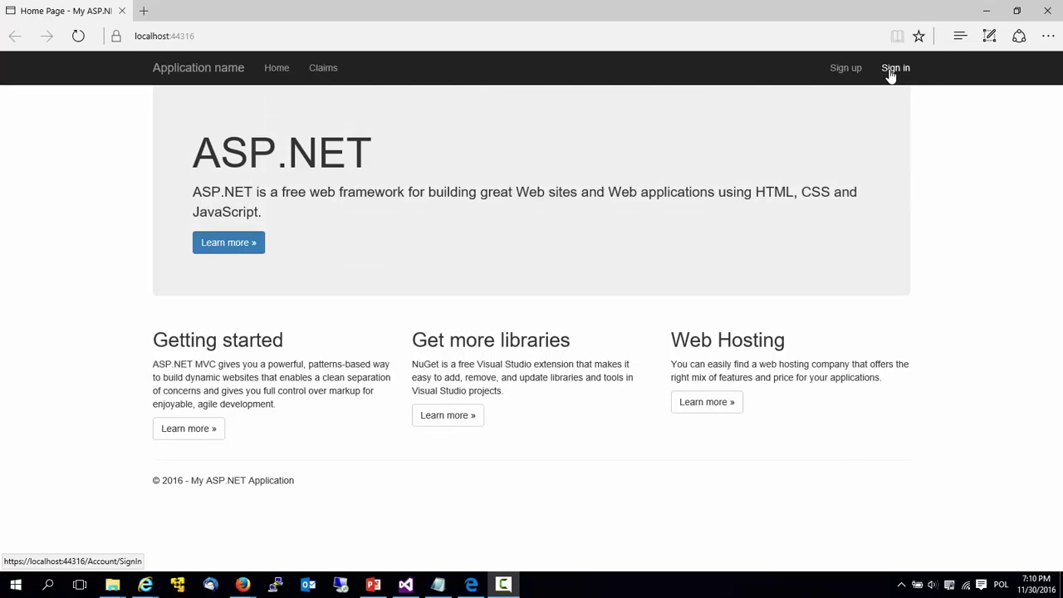
pyautogui.click(891, 73)
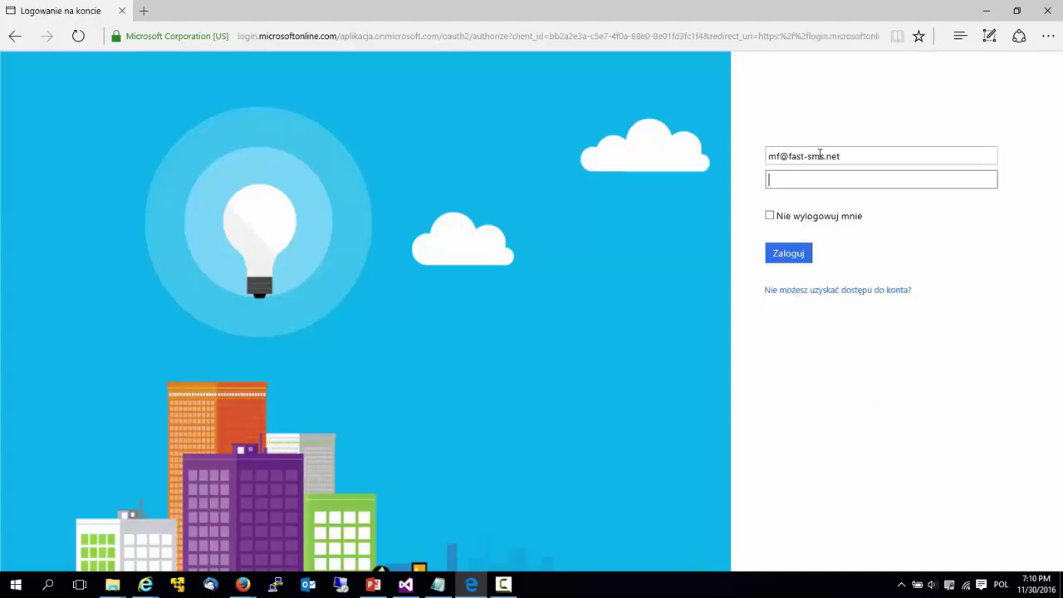
pyautogui.click(786, 259)
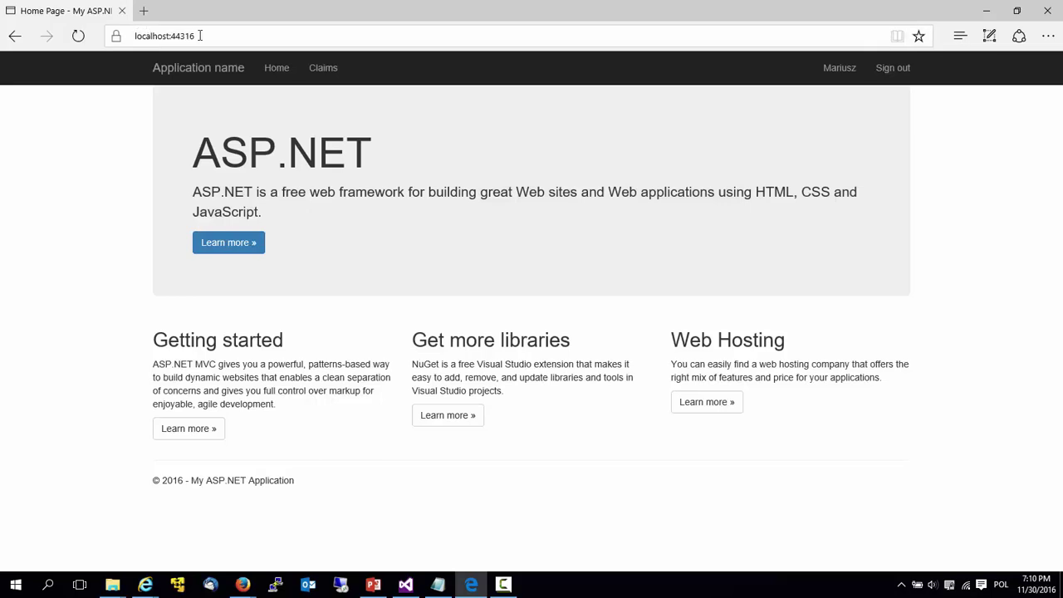
pyautogui.click(323, 68)
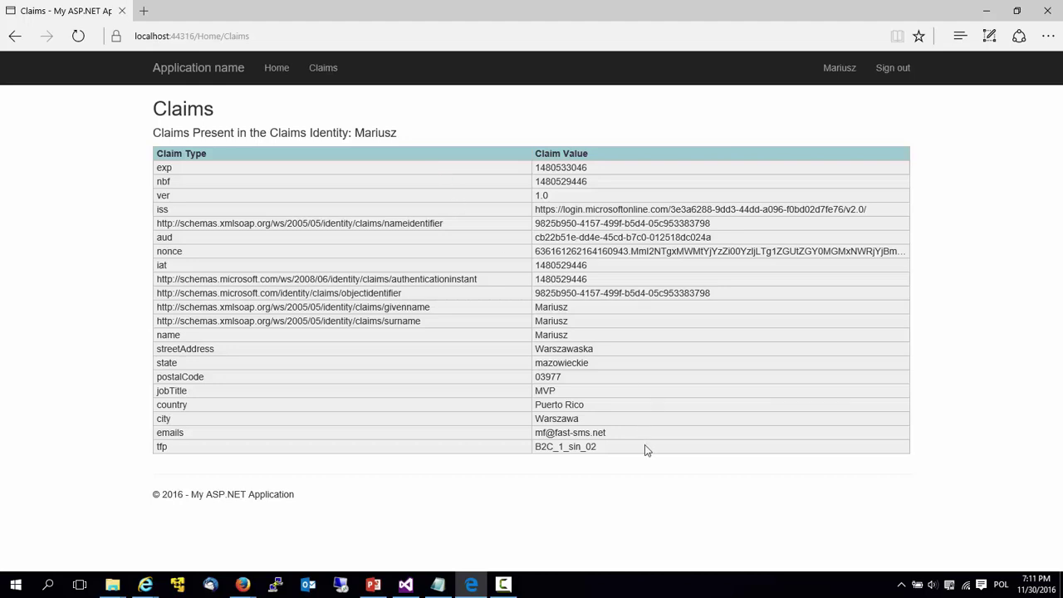
pyautogui.moveTo(642, 447); pyautogui.dragTo(170, 335)
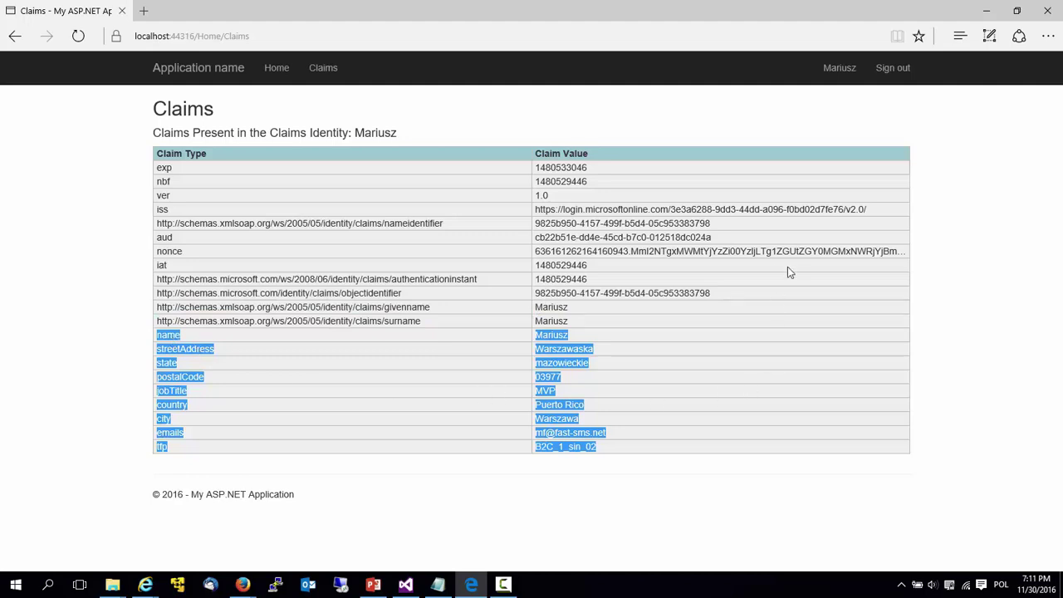
# Open Edit Profile from the user menu, cancel the Update Profile form, then sign out.
pyautogui.click(836, 68)
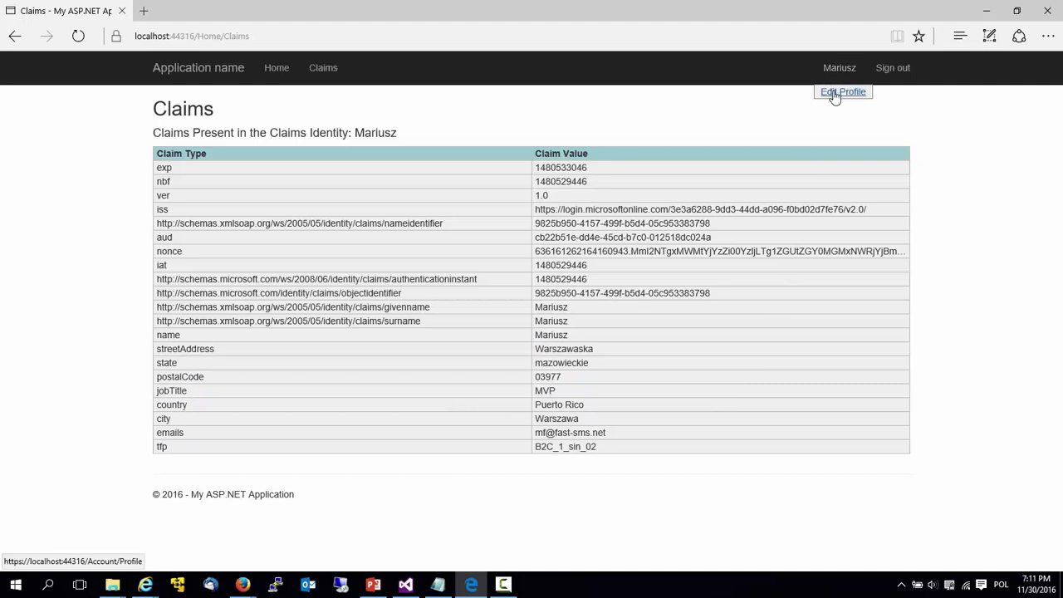
pyautogui.click(835, 93)
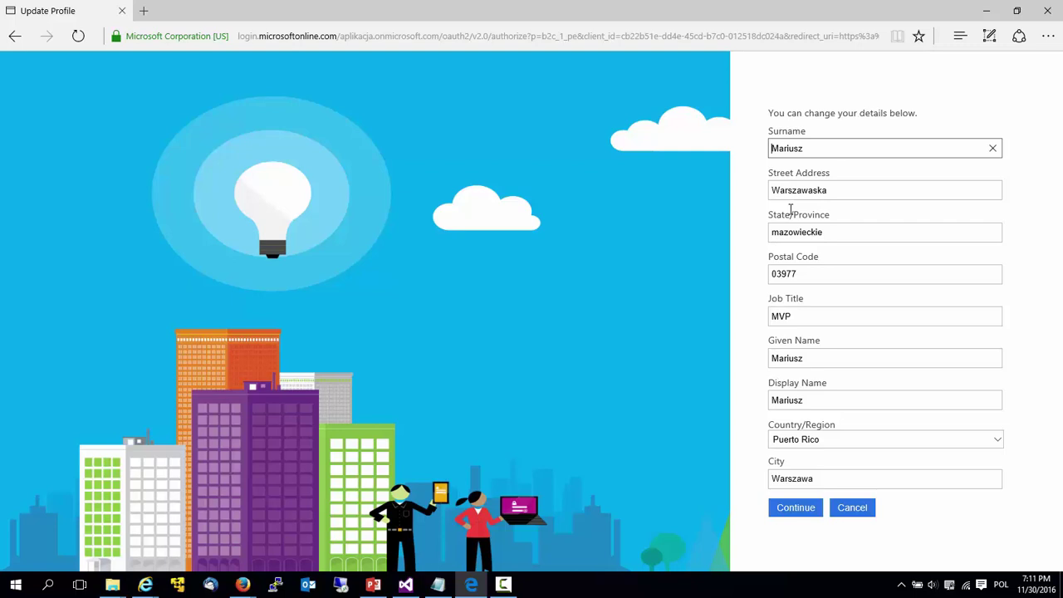
pyautogui.click(855, 509)
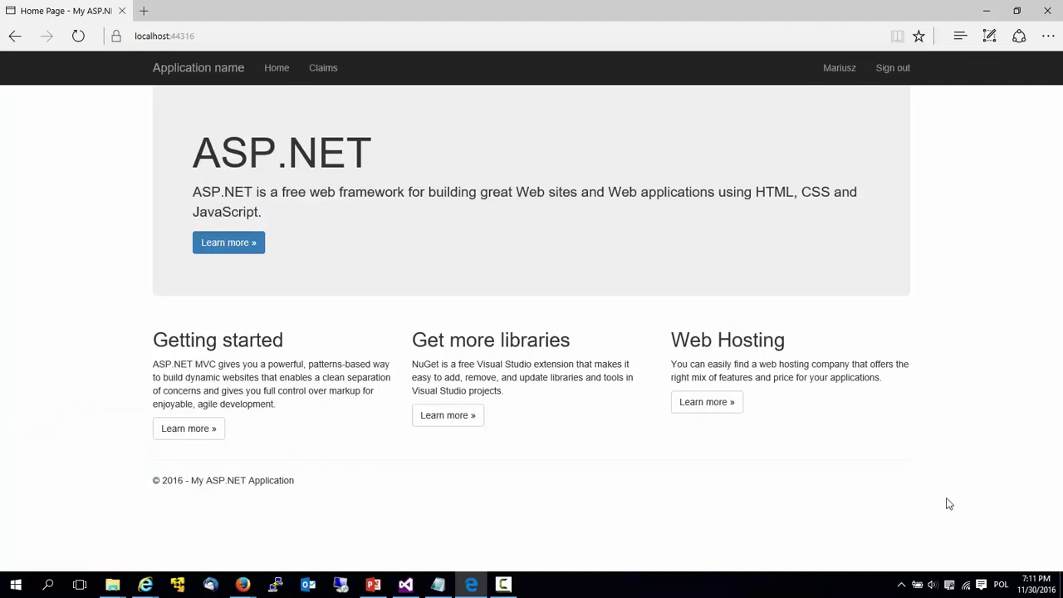
pyautogui.click(896, 68)
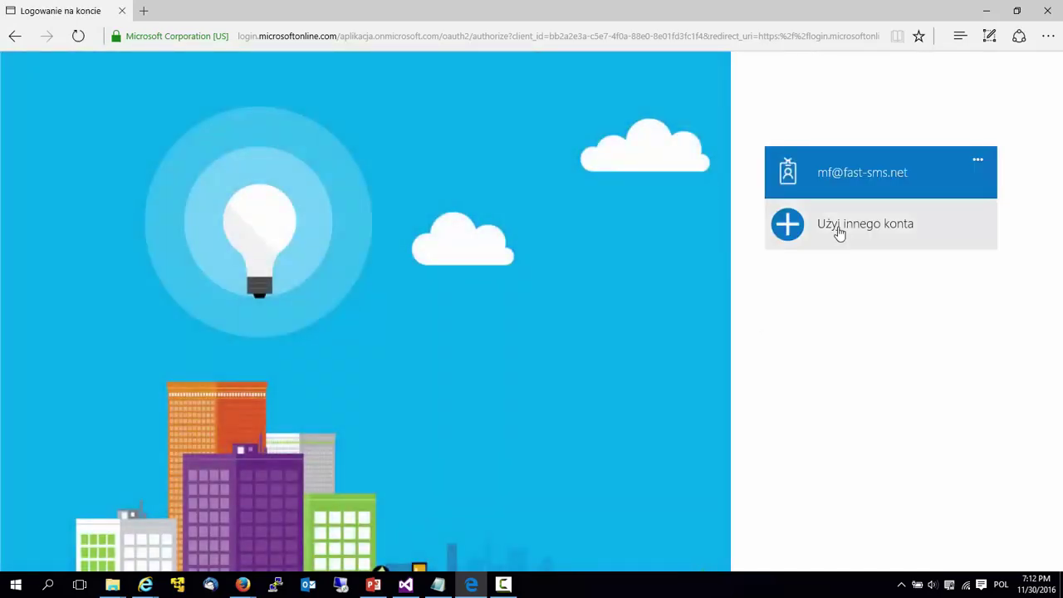
# Choose 'Użyj innego konta' to sign in with a different account.
pyautogui.click(838, 234)
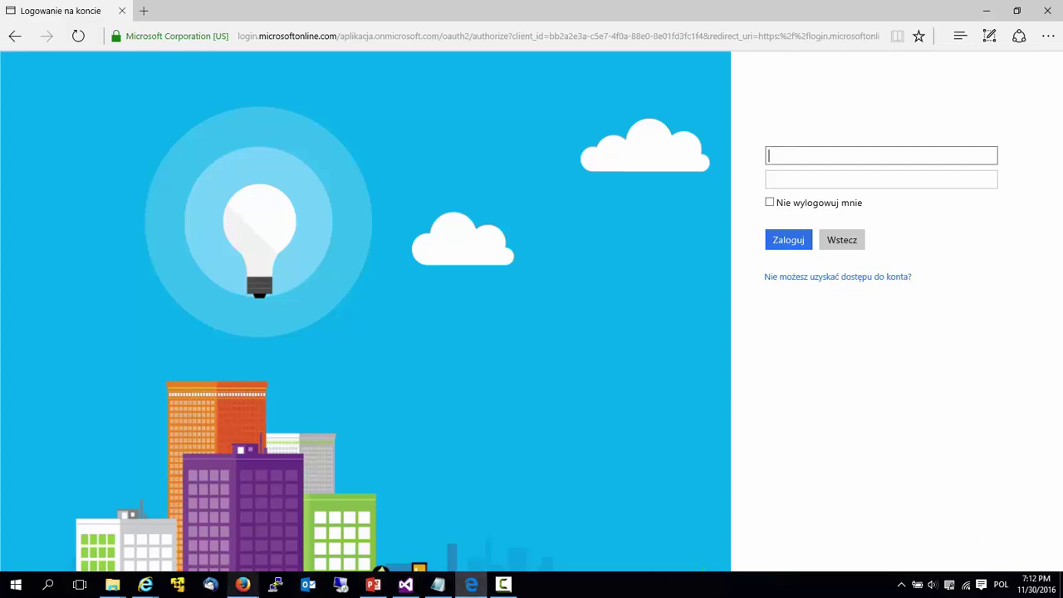
# Back in the Azure portal, add a social identity provider named LiveID of type Microsoft Account.
pyautogui.moveTo(145, 585)
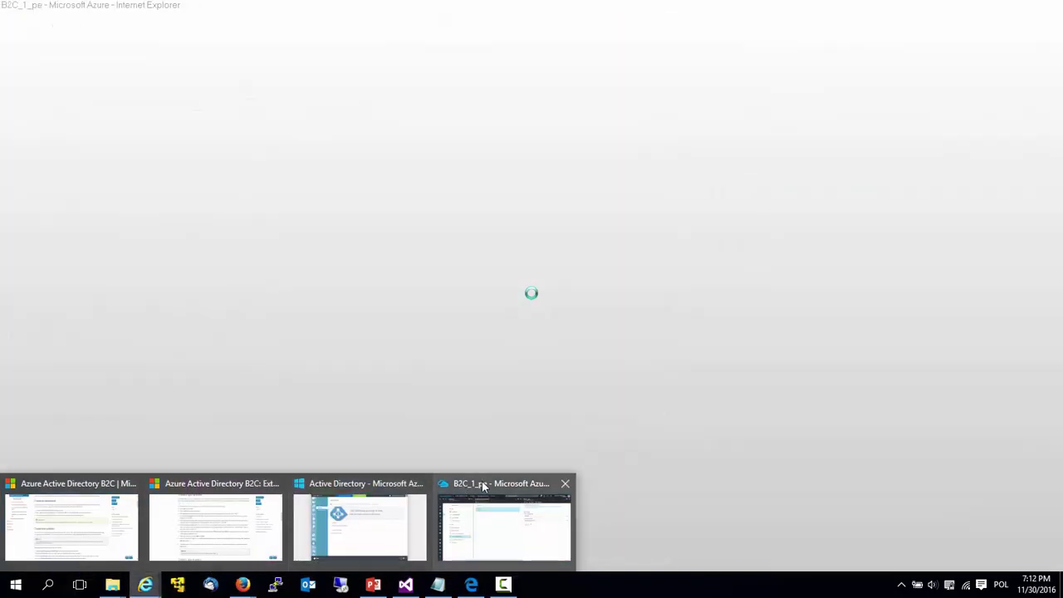
pyautogui.click(488, 489)
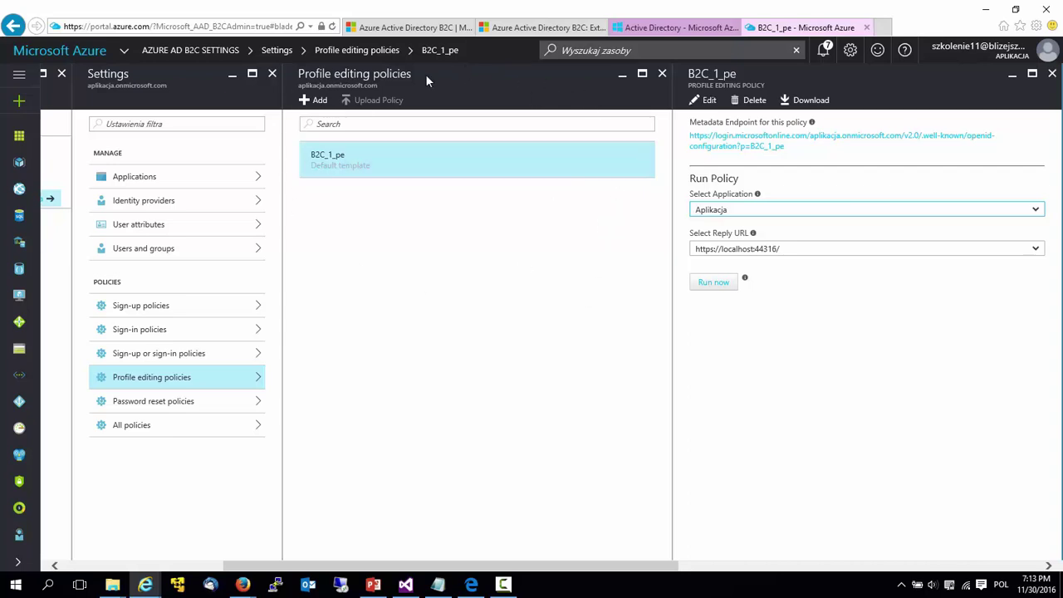
pyautogui.click(179, 205)
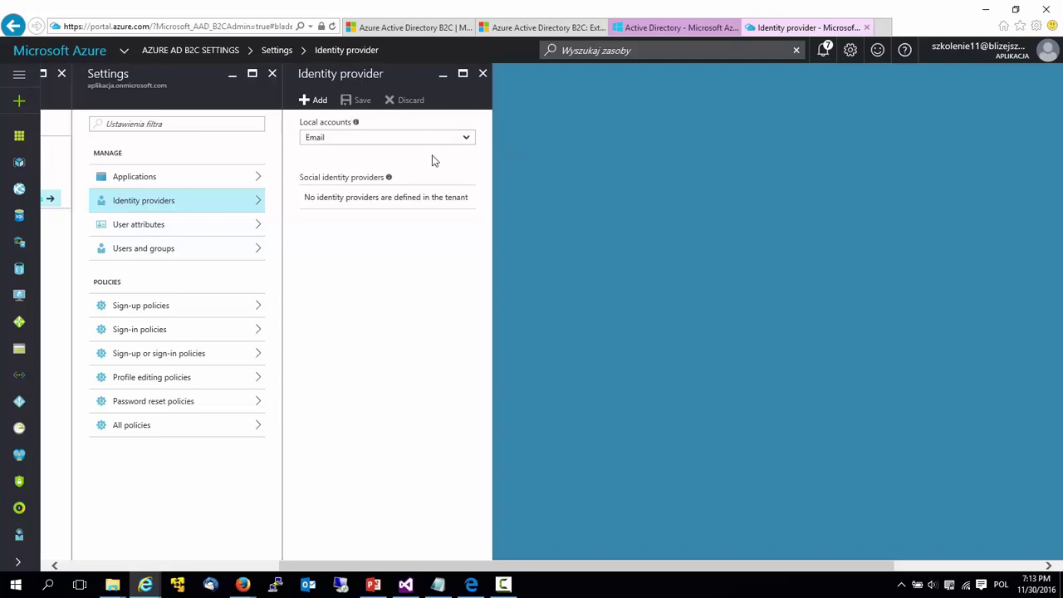
pyautogui.click(317, 101)
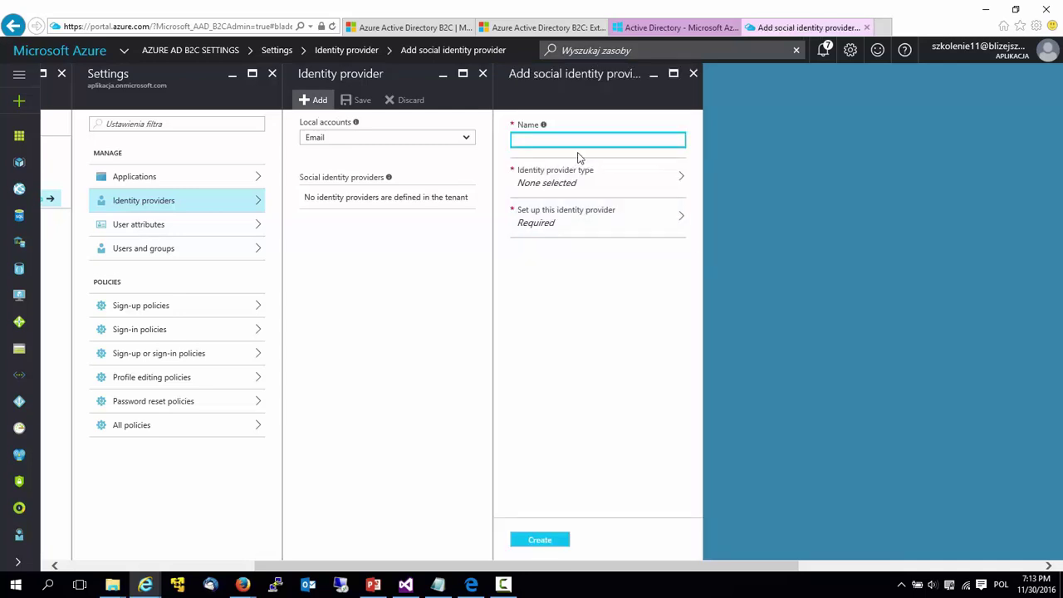
pyautogui.write('LiveID')
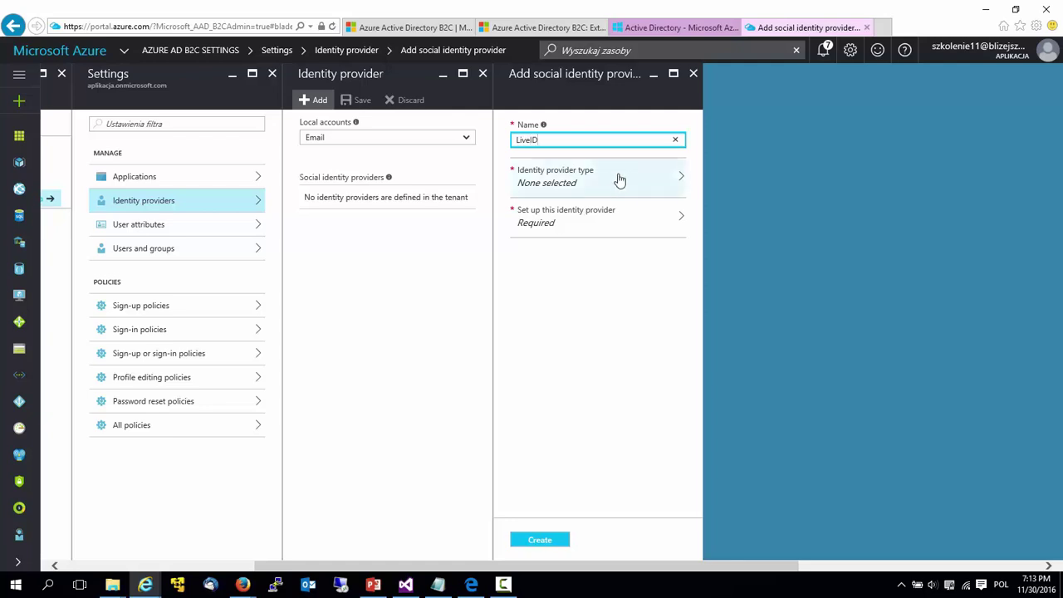
pyautogui.click(615, 172)
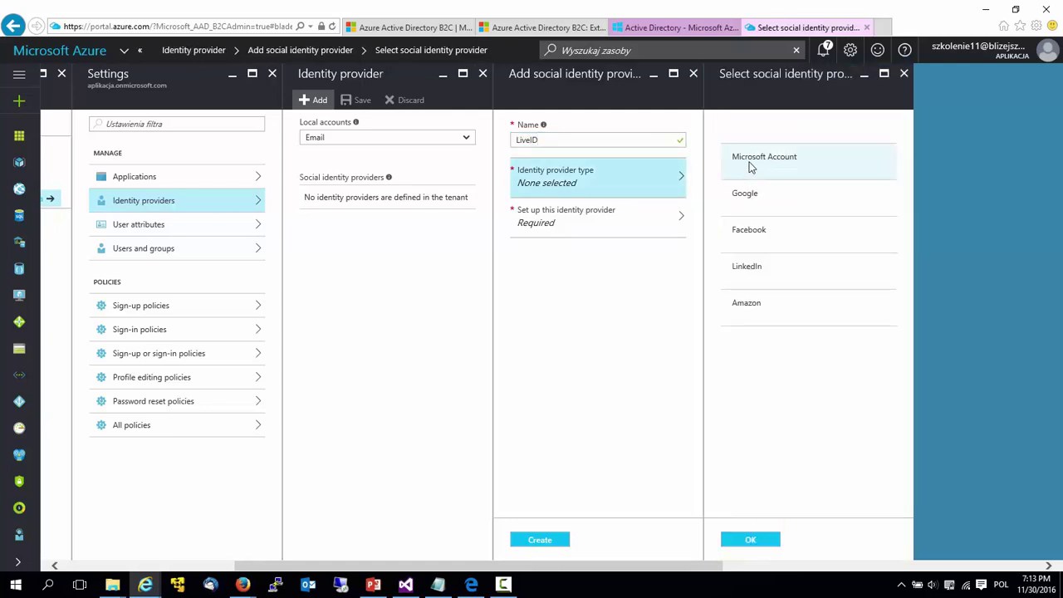
pyautogui.click(750, 165)
pyautogui.click(752, 542)
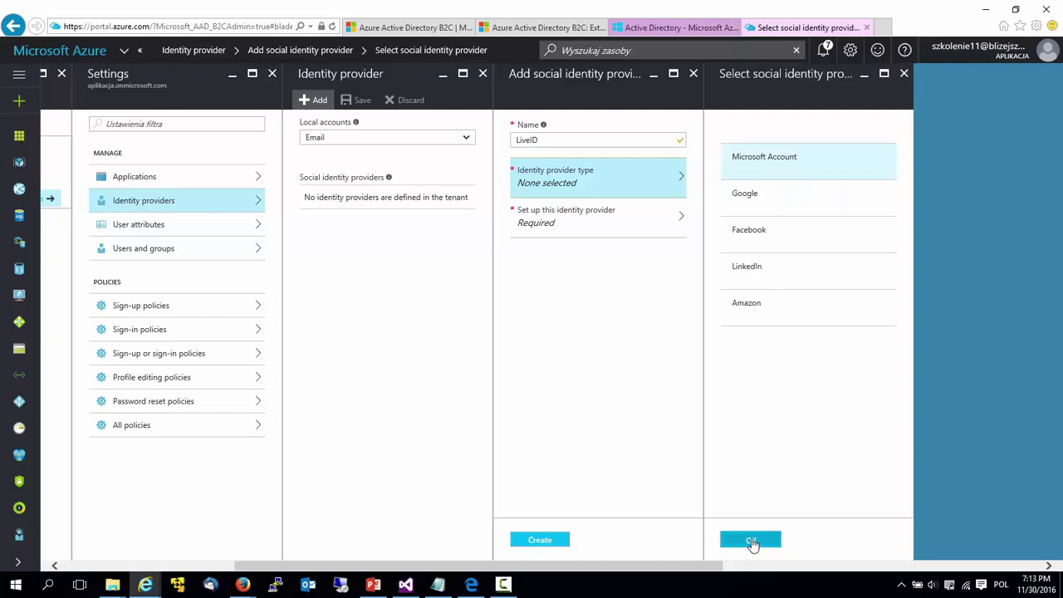
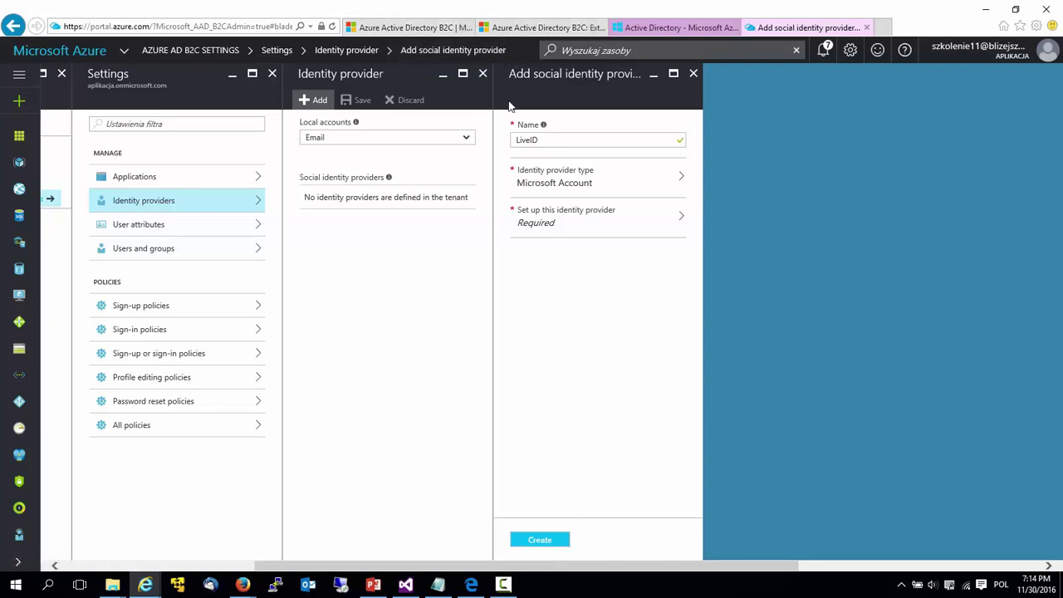
# Minimize the Edge sign-in window and switch to the B2C project's Web.config in Visual Studio.
pyautogui.click(475, 586)
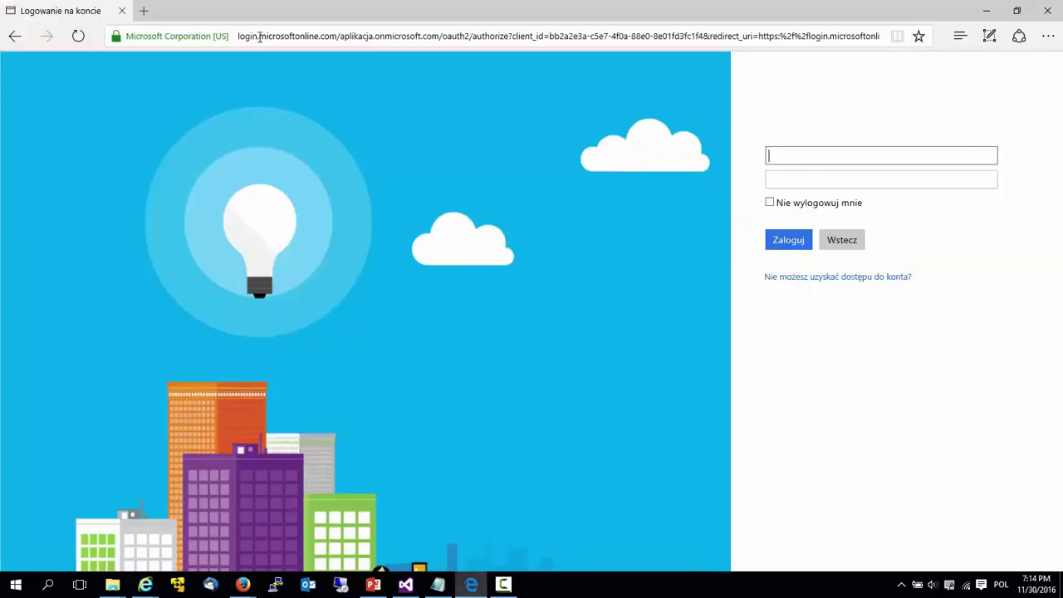
pyautogui.click(986, 11)
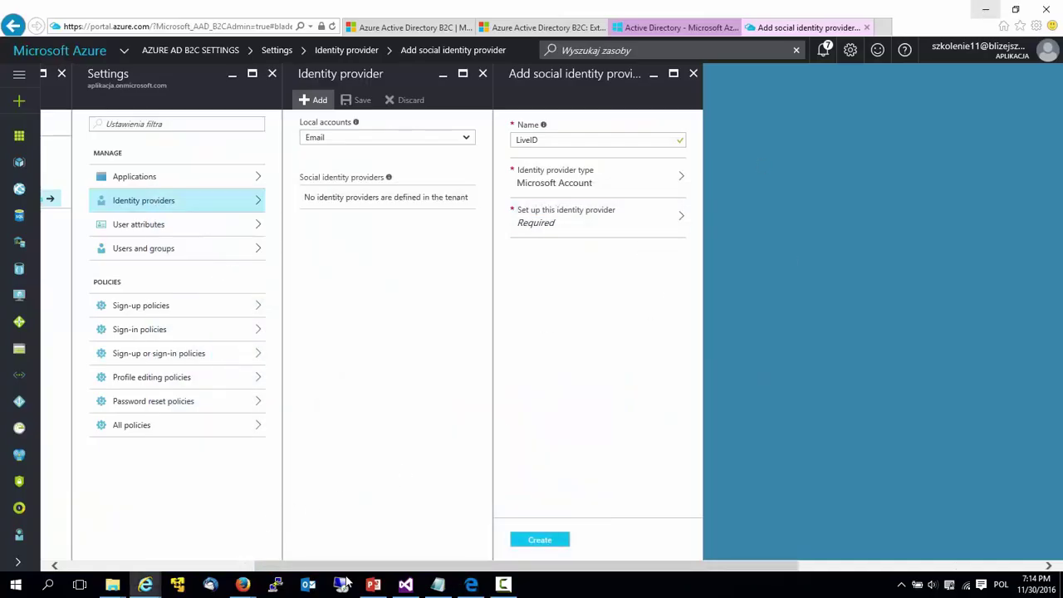
pyautogui.click(405, 585)
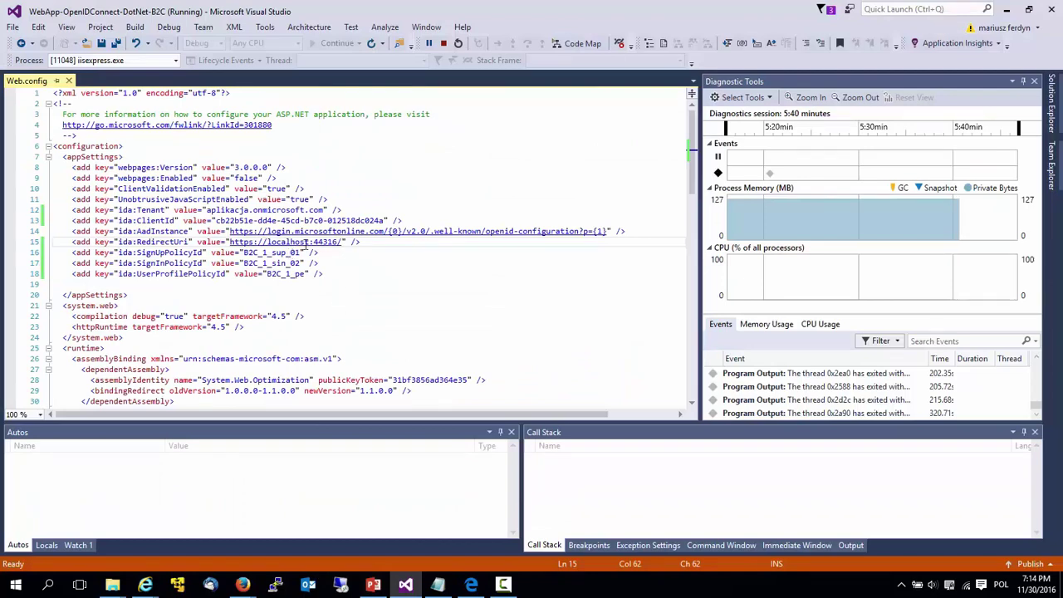
# Select the localhost port in the ida:RedirectUri value and minimize Visual Studio.
pyautogui.moveTo(313, 241); pyautogui.dragTo(337, 242)
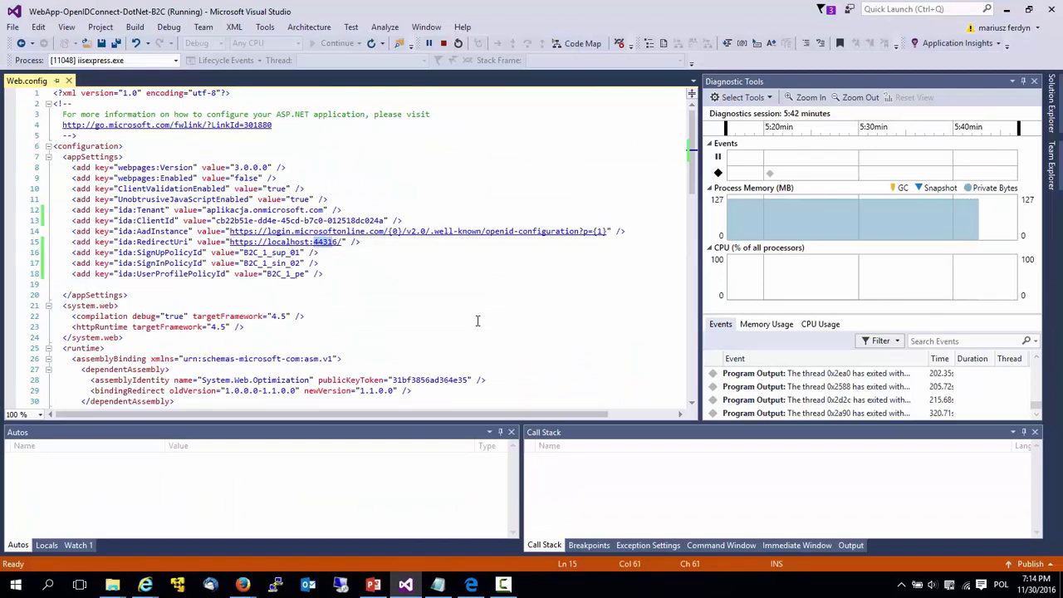
pyautogui.click(1006, 10)
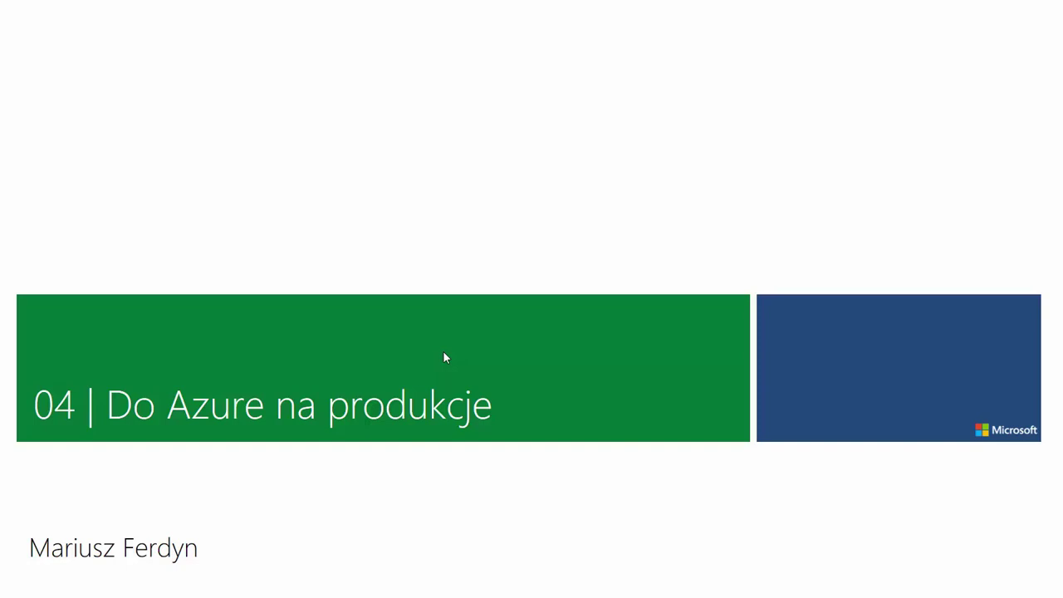
# Advance to the 'Uruchomienie usługi Web Apps' slide, then leave the slideshow for the browser.
pyautogui.click(444, 358)
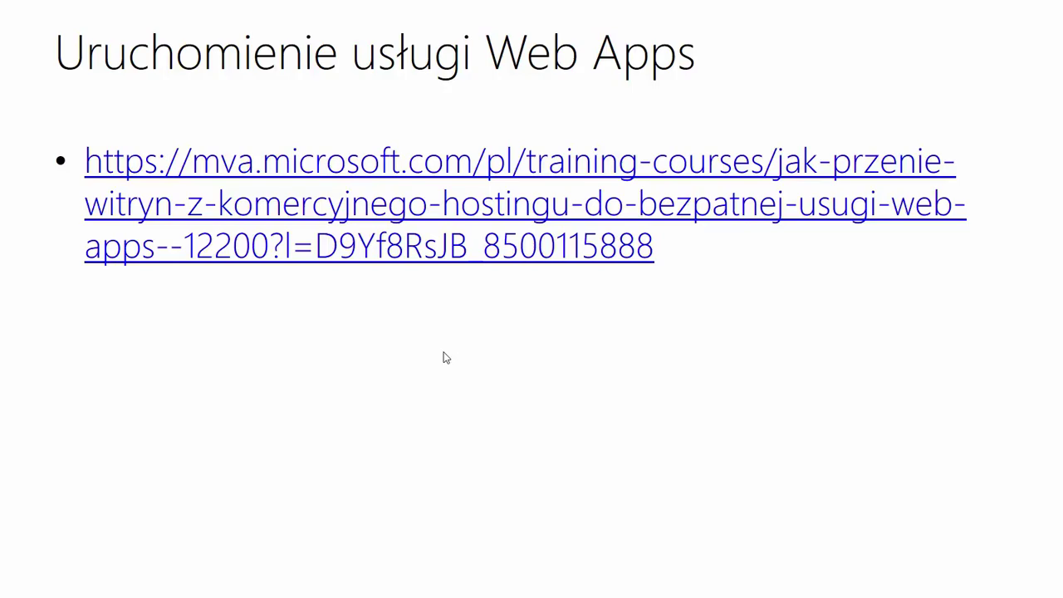
pyautogui.hotkey('alt', 'Tab')
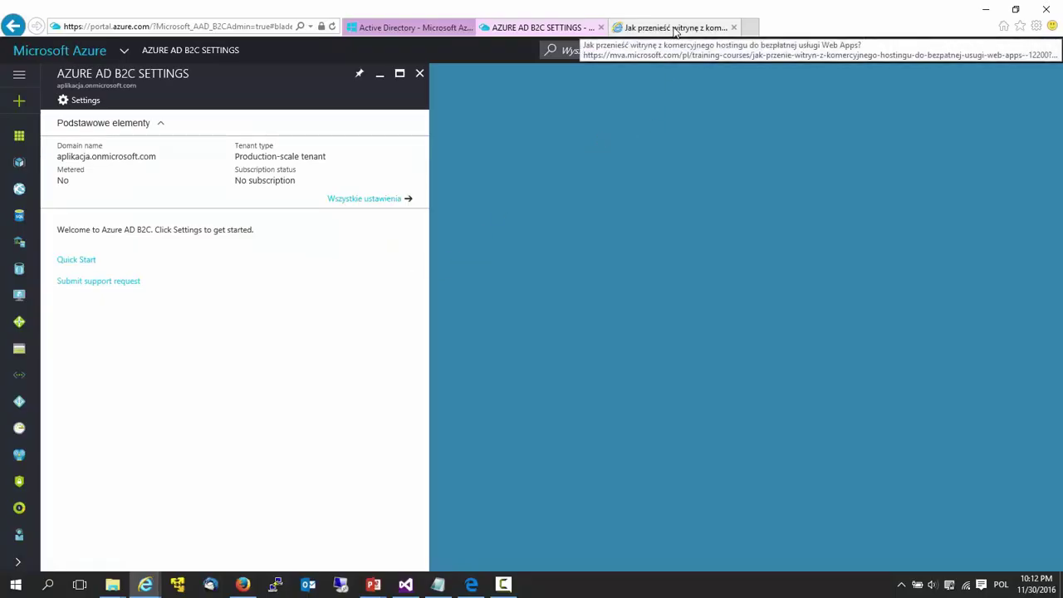
pyautogui.click(675, 28)
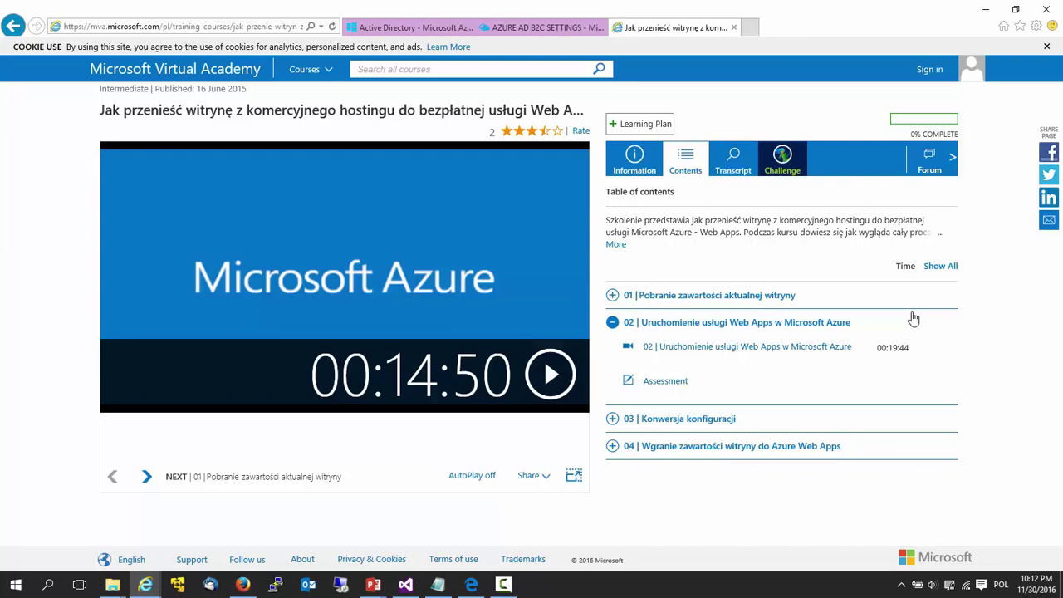
pyautogui.click(414, 30)
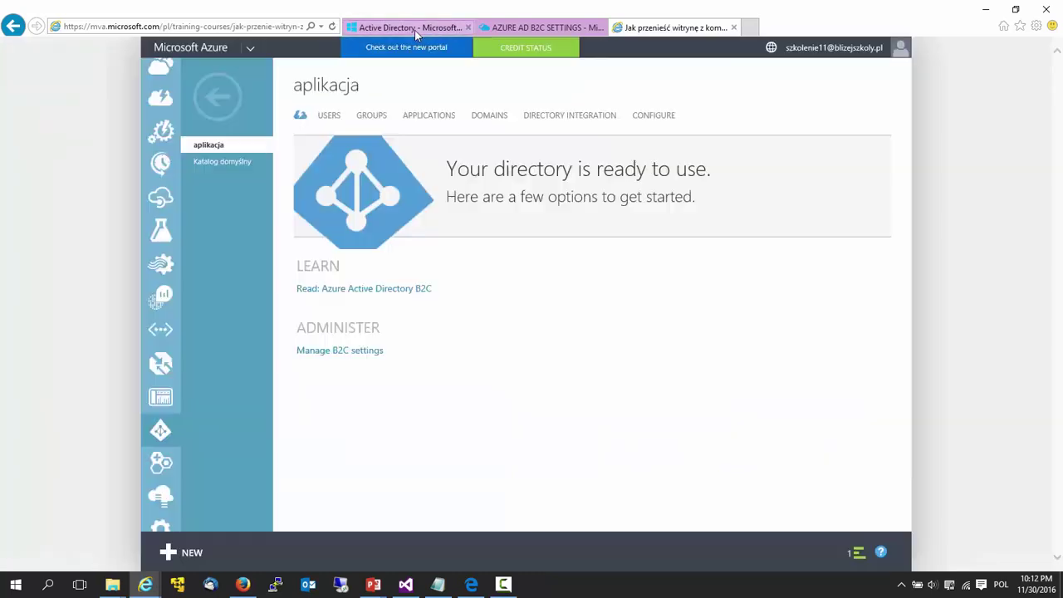
pyautogui.hotkey('ctrl', 'Tab')
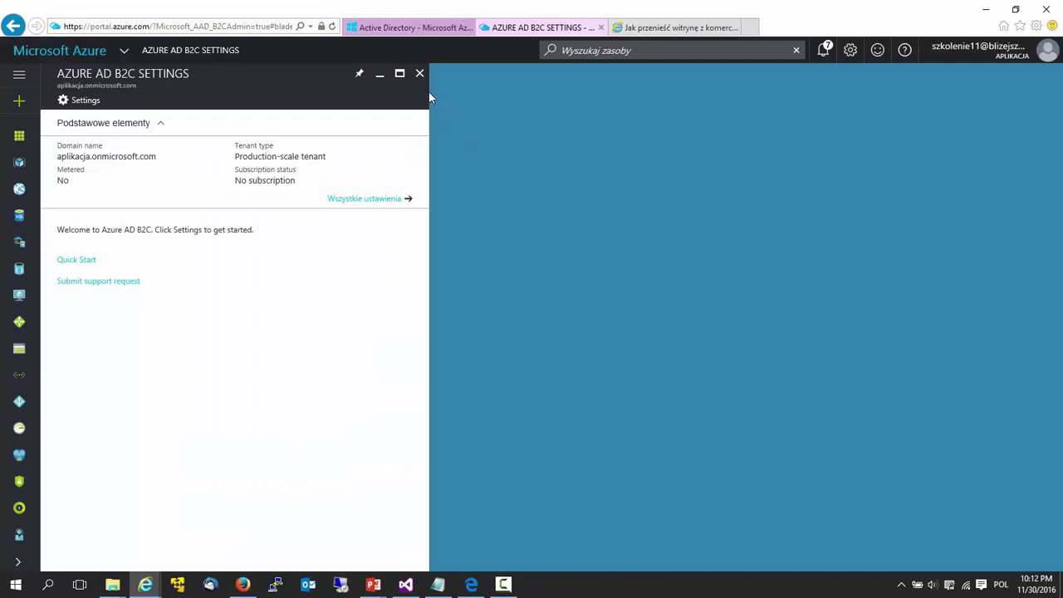
# Close the B2C blade, attempt creating a Web App, and switch to the Katalog domyślny directory.
pyautogui.click(420, 73)
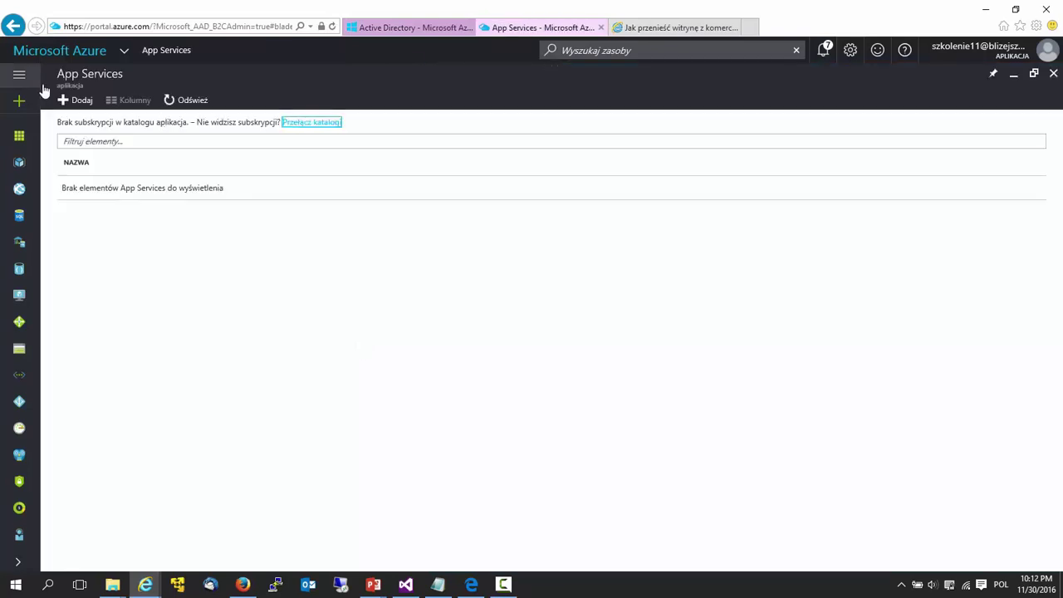
pyautogui.click(77, 100)
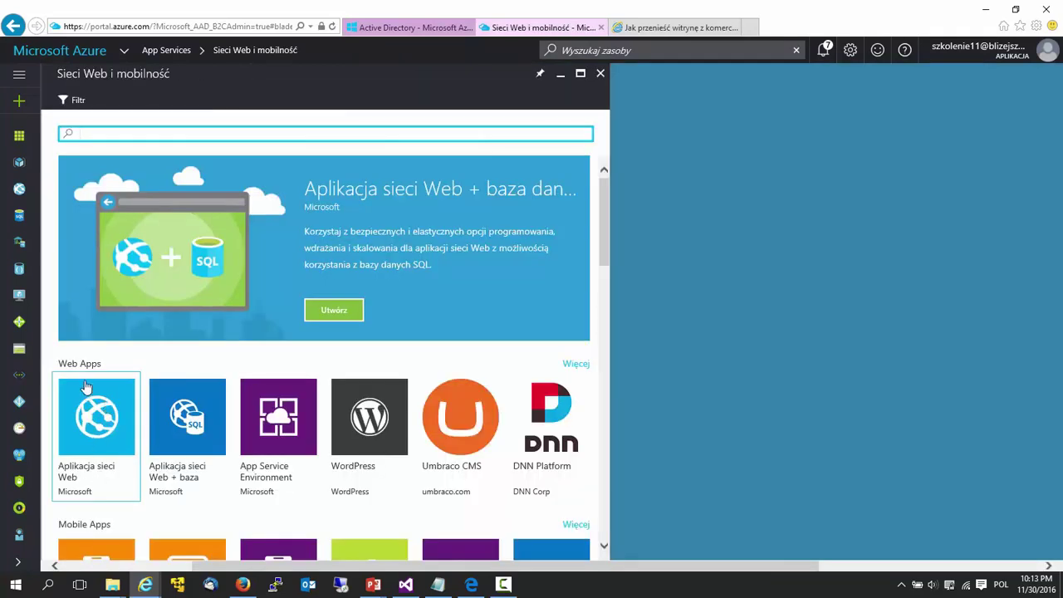
pyautogui.click(98, 453)
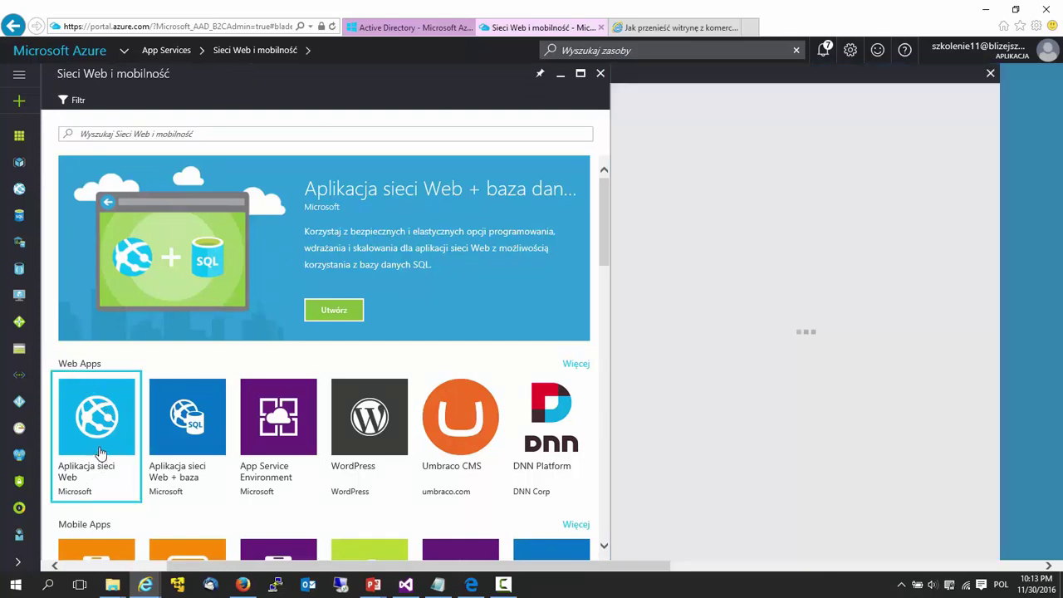
pyautogui.click(657, 524)
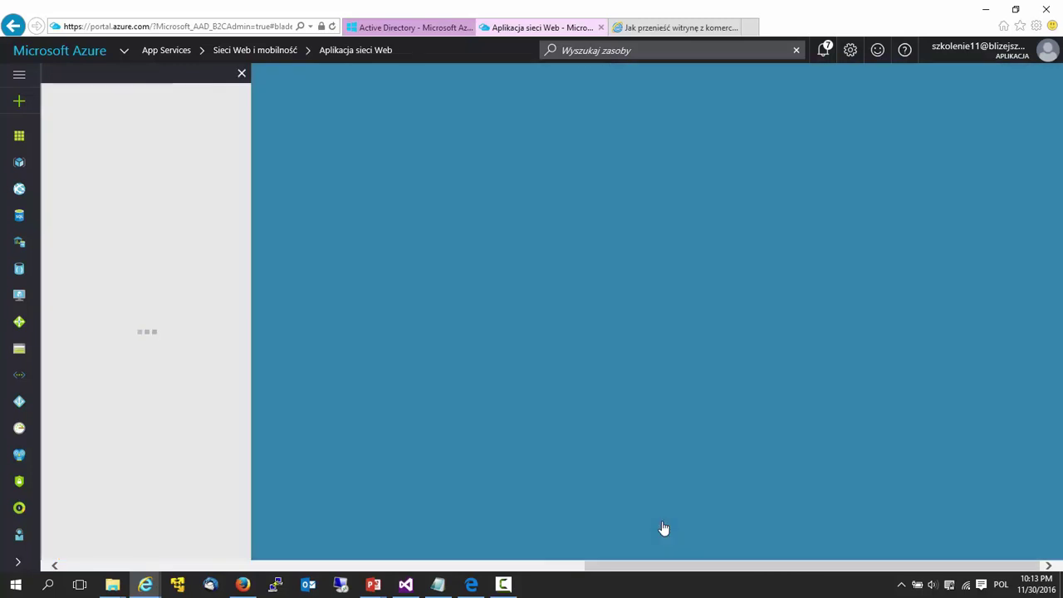
pyautogui.click(1016, 53)
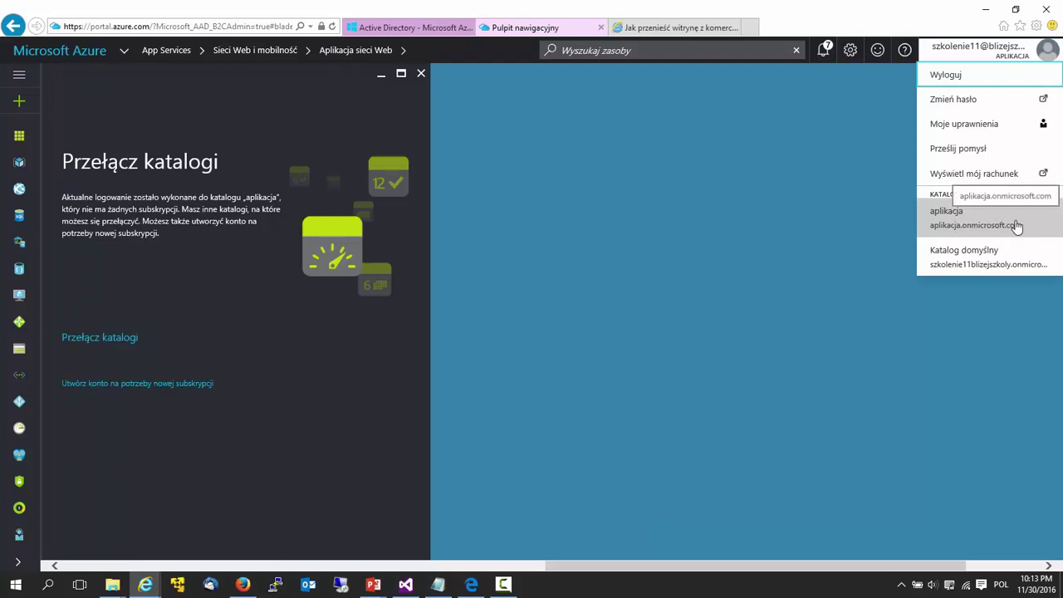
pyautogui.click(989, 264)
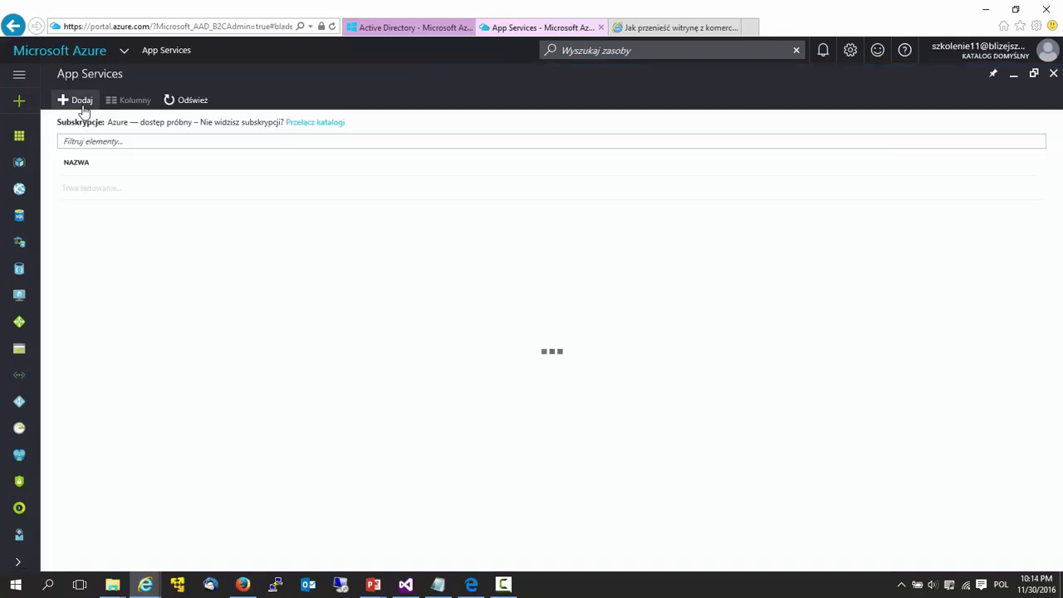
# Open the new Web App creation form from App Services > Dodaj.
pyautogui.click(82, 101)
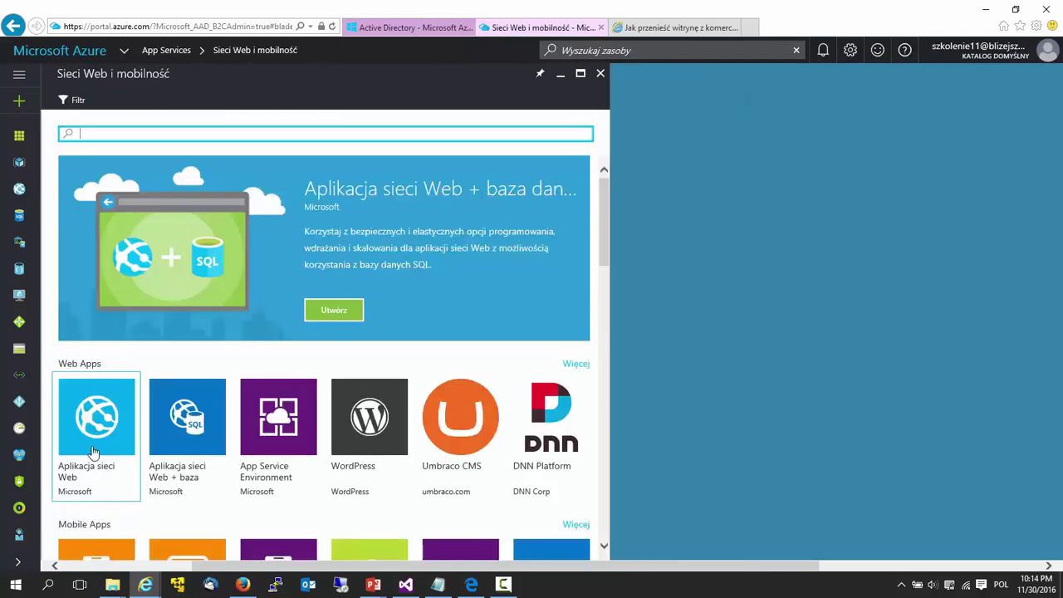
pyautogui.click(94, 453)
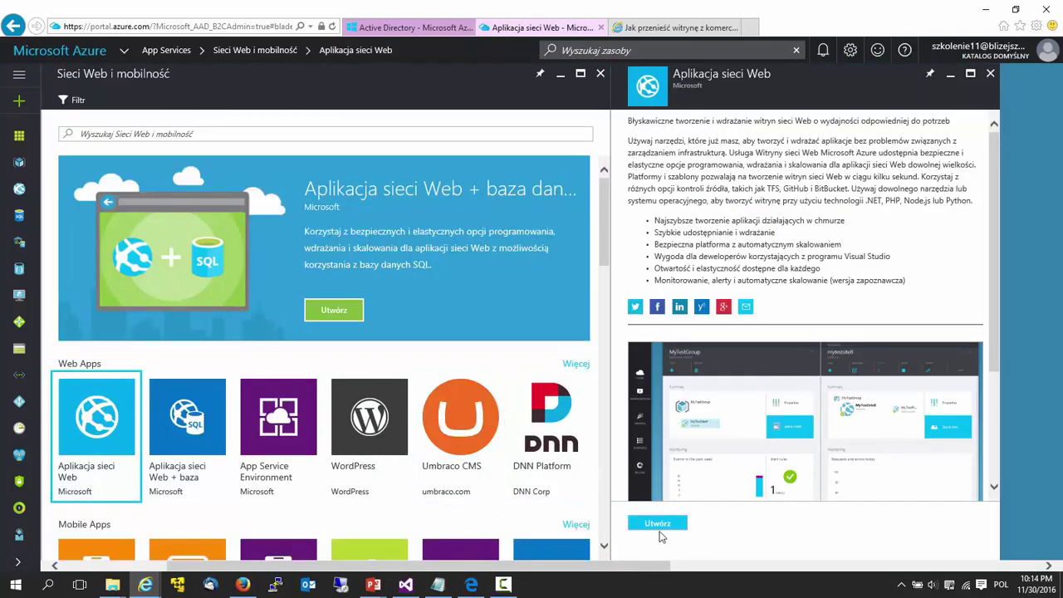
pyautogui.click(657, 523)
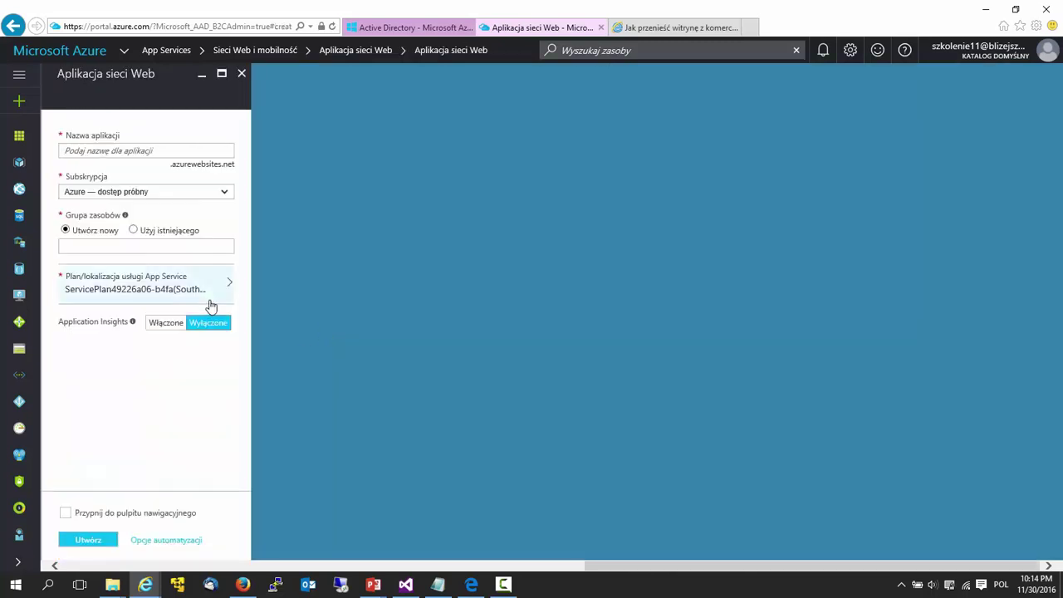
# Create web app 'mvaauth' in new resource group 'mvaauth', pinned to the dashboard.
pyautogui.click(140, 150)
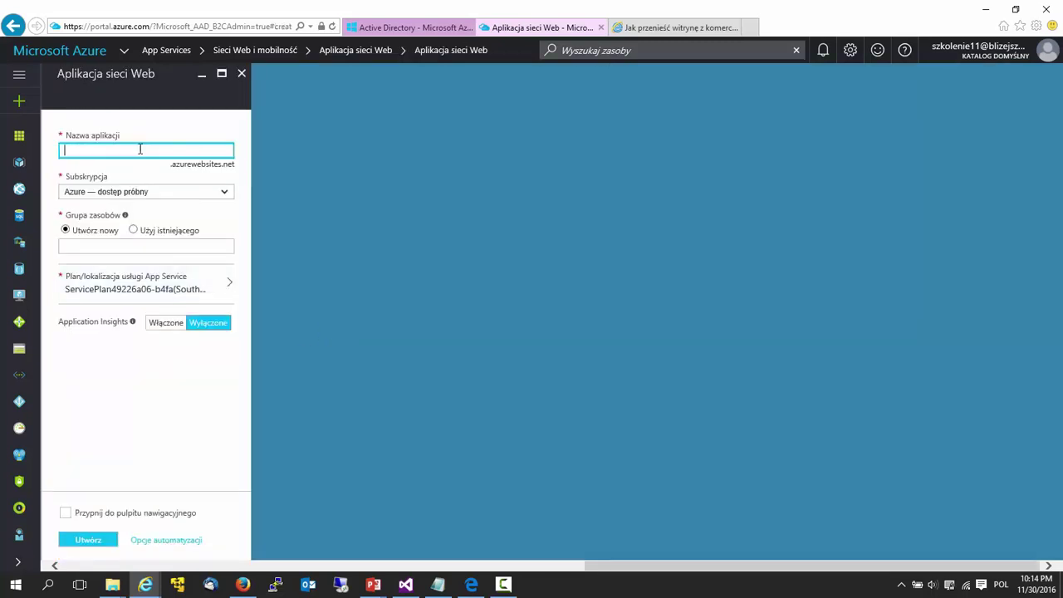
pyautogui.write('mvaauth')
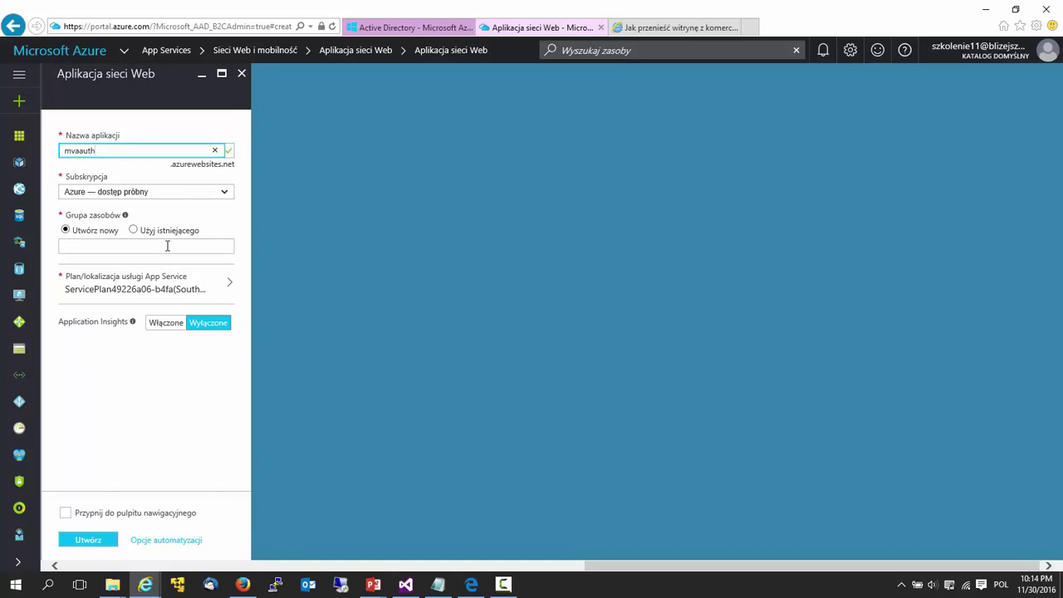
pyautogui.click(167, 246)
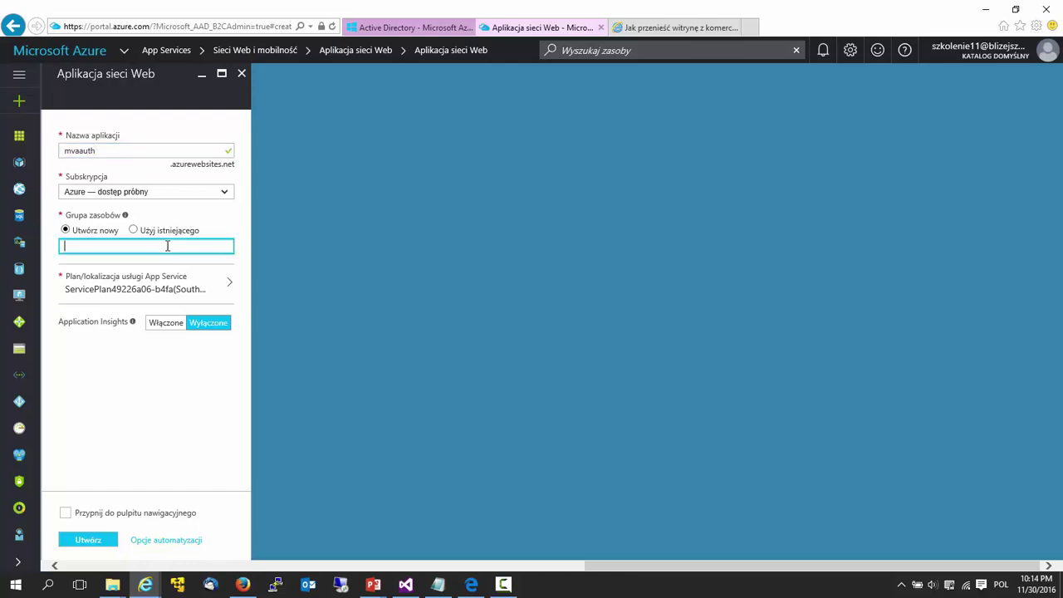
pyautogui.doubleClick(86, 151)
pyautogui.hotkey('ctrl', 'c')
pyautogui.click(110, 246)
pyautogui.hotkey('ctrl', 'v')
pyautogui.click(65, 513)
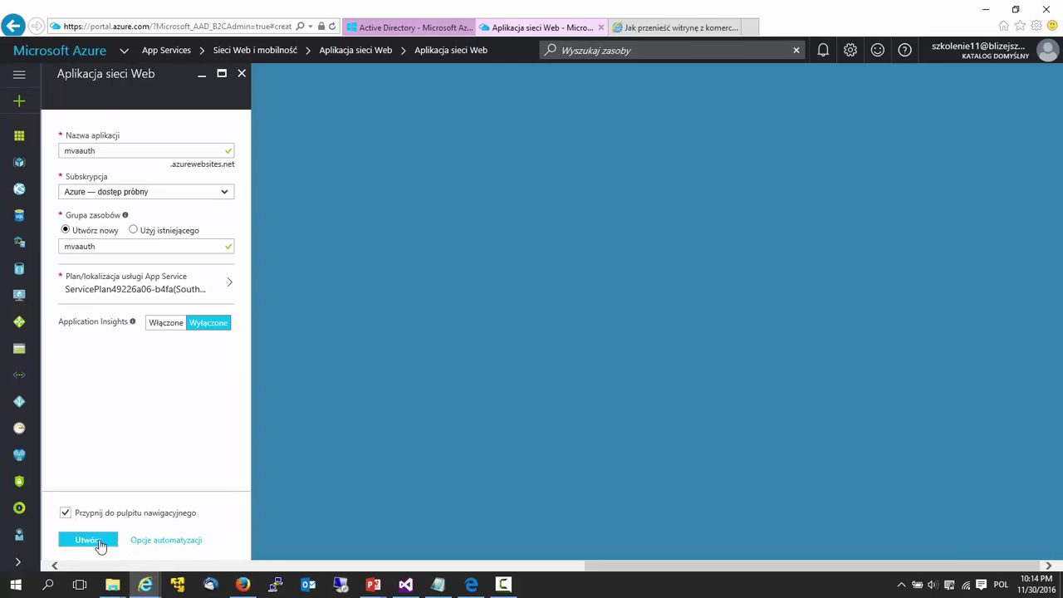
pyautogui.click(100, 544)
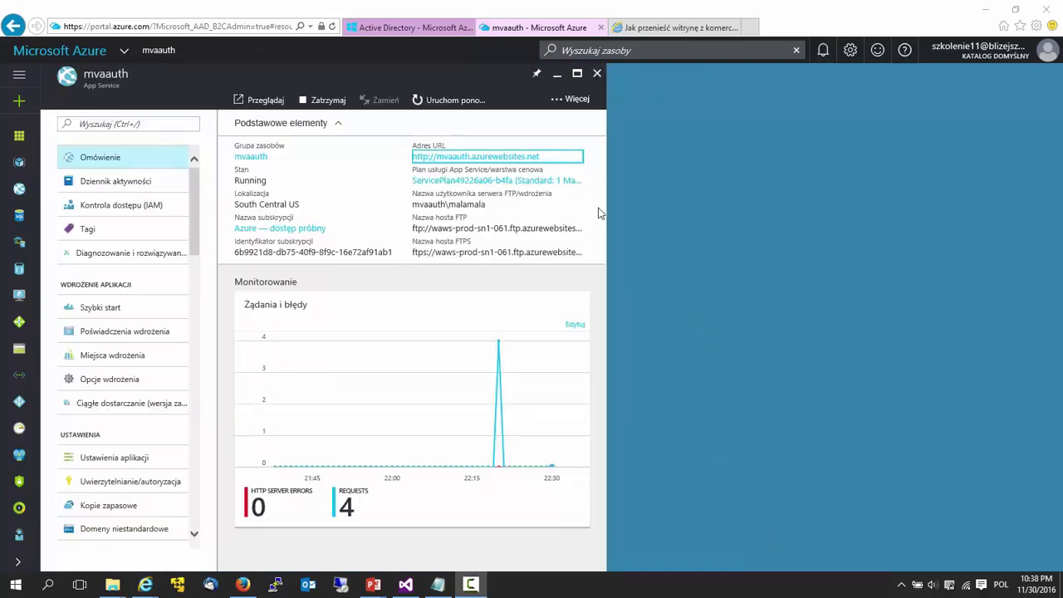
pyautogui.click(537, 163)
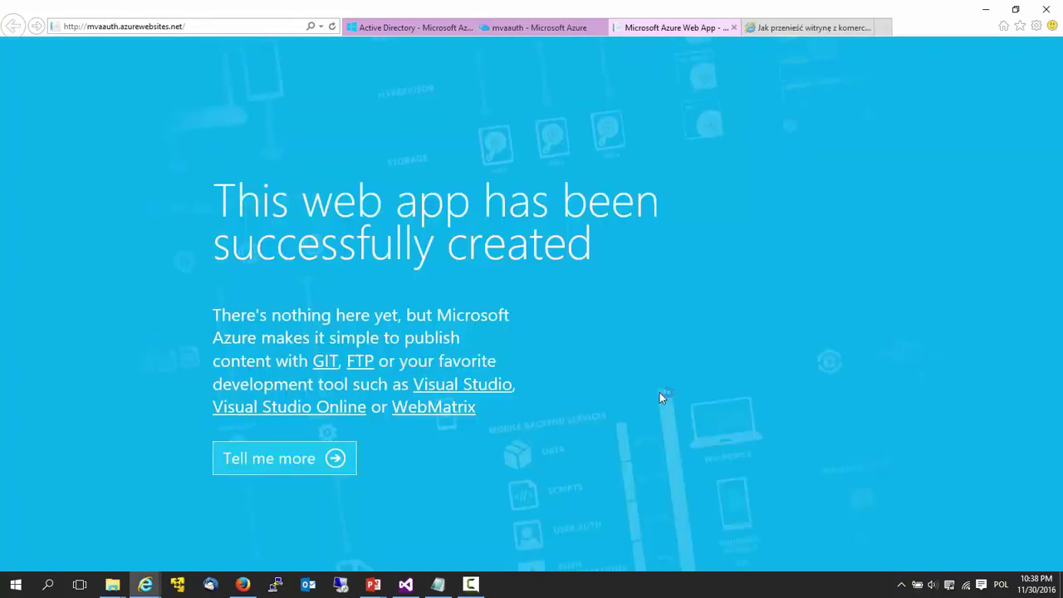
pyautogui.click(522, 28)
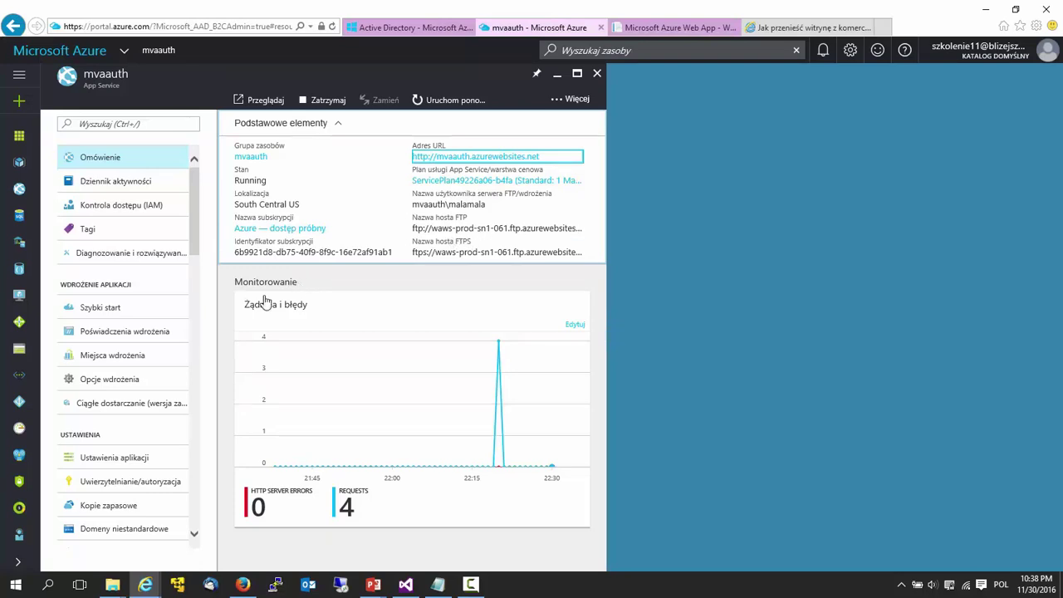
# Enter an FTP deployment user name and a confirmed password in the deployment credentials.
pyautogui.click(153, 336)
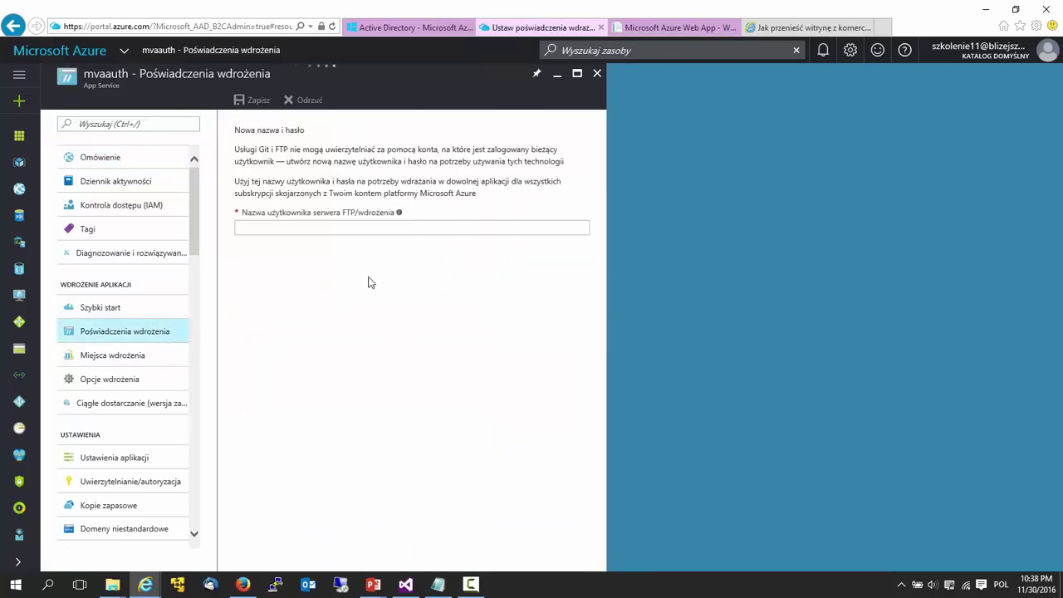
pyautogui.click(371, 227)
pyautogui.write('malamala')
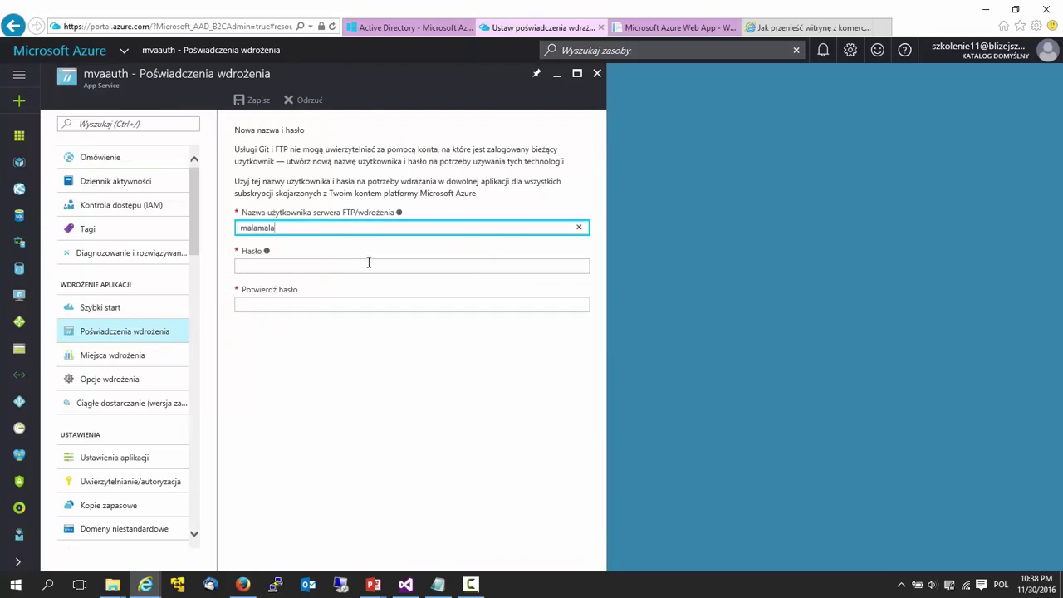
pyautogui.click(370, 267)
pyautogui.write('*****')
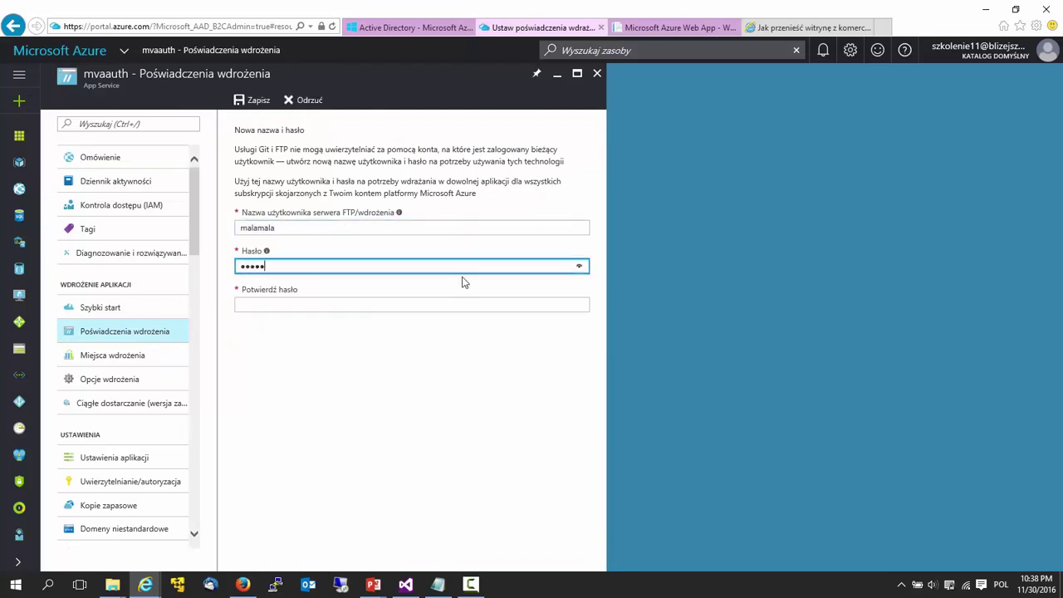
pyautogui.write('***')
pyautogui.press('Tab')
pyautogui.write('****')
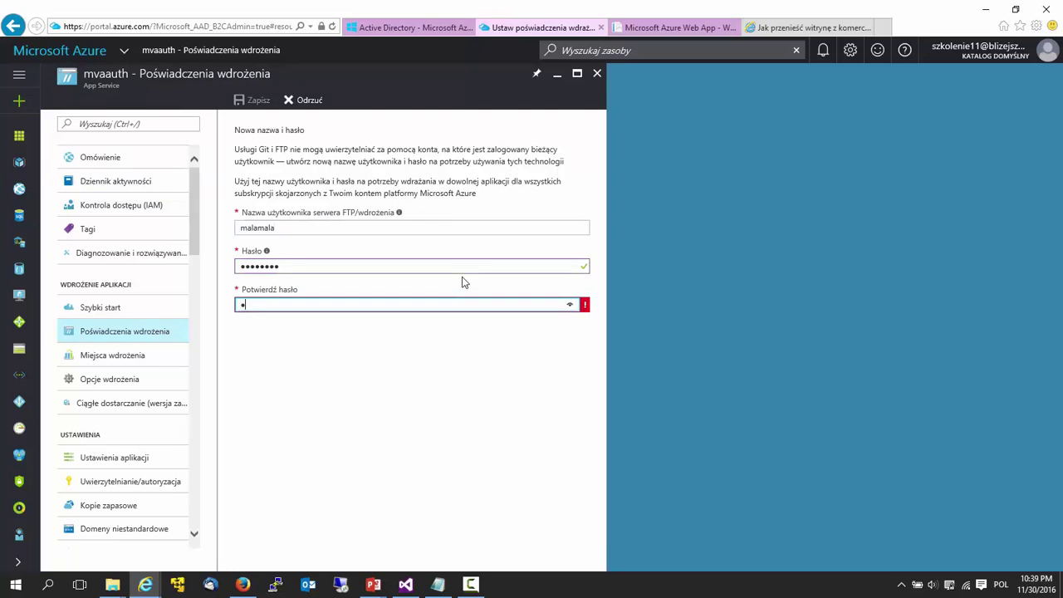
pyautogui.write('****')
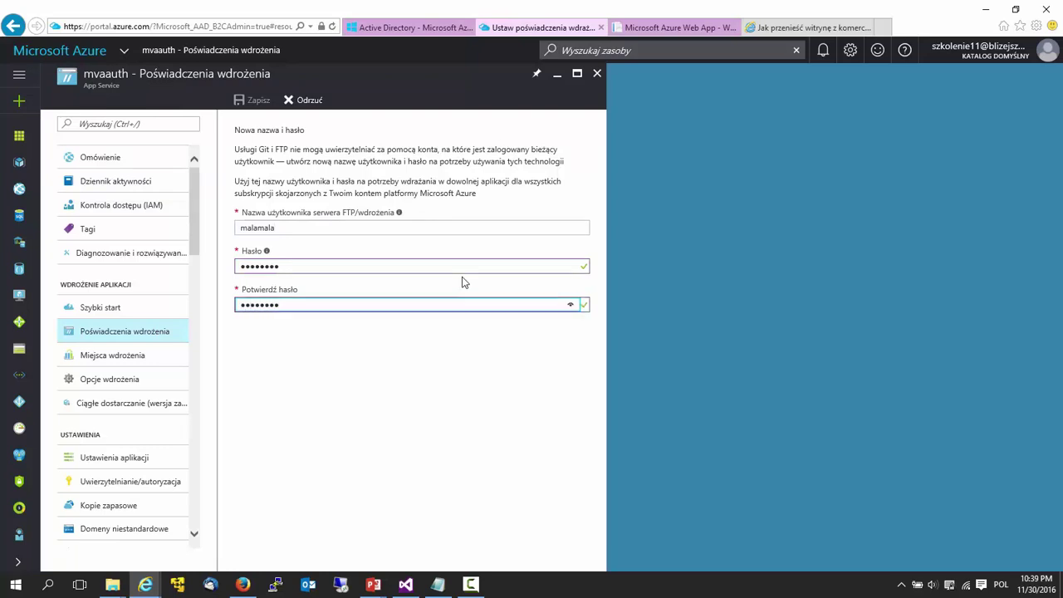
# Save the credentials and return to the mvaauth overview, dismissing the unsaved-edits warning.
pyautogui.click(263, 100)
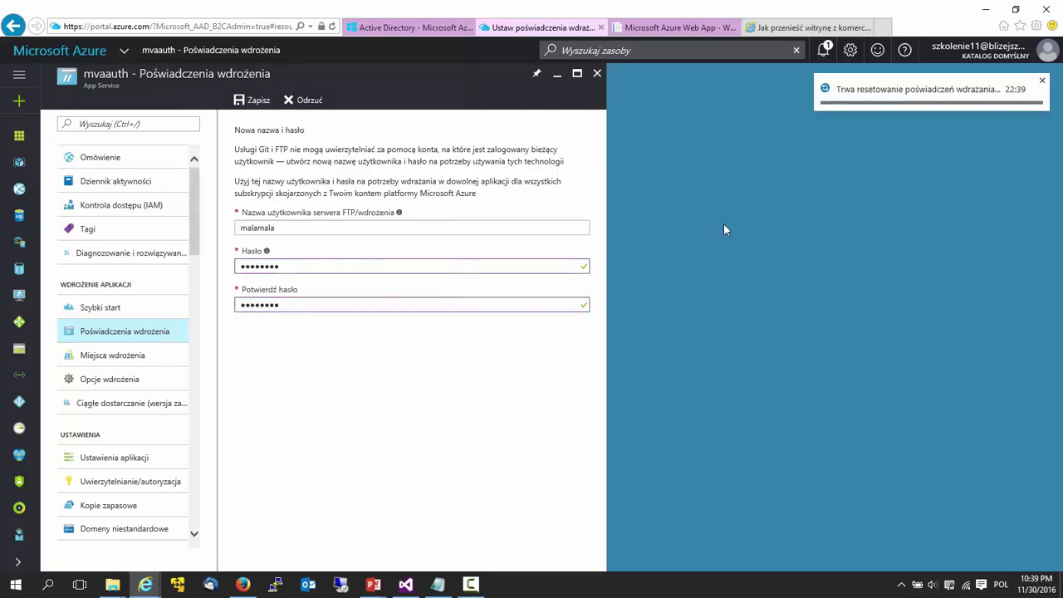
pyautogui.click(79, 158)
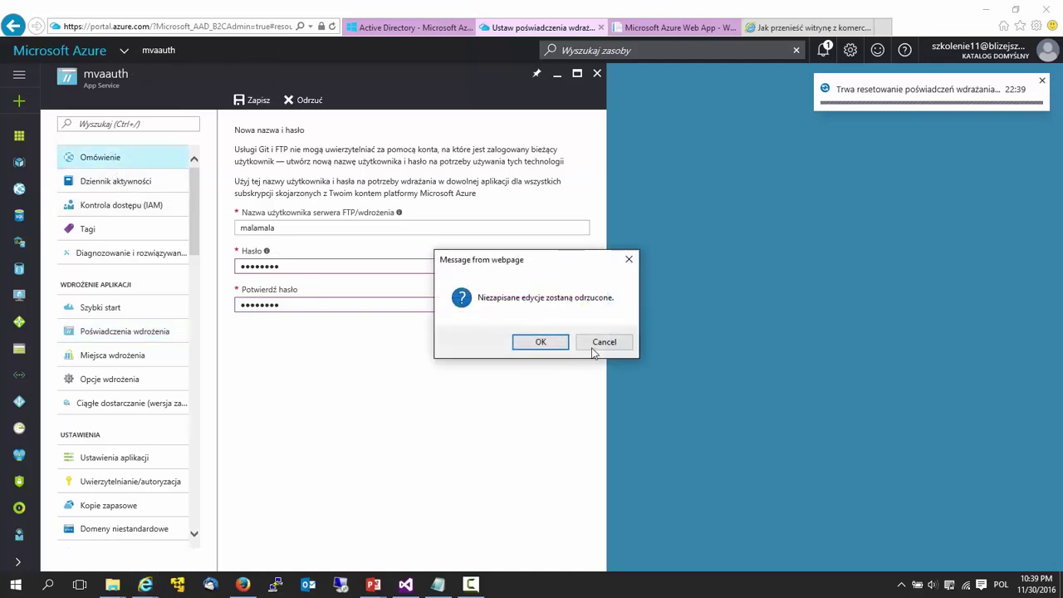
pyautogui.click(603, 341)
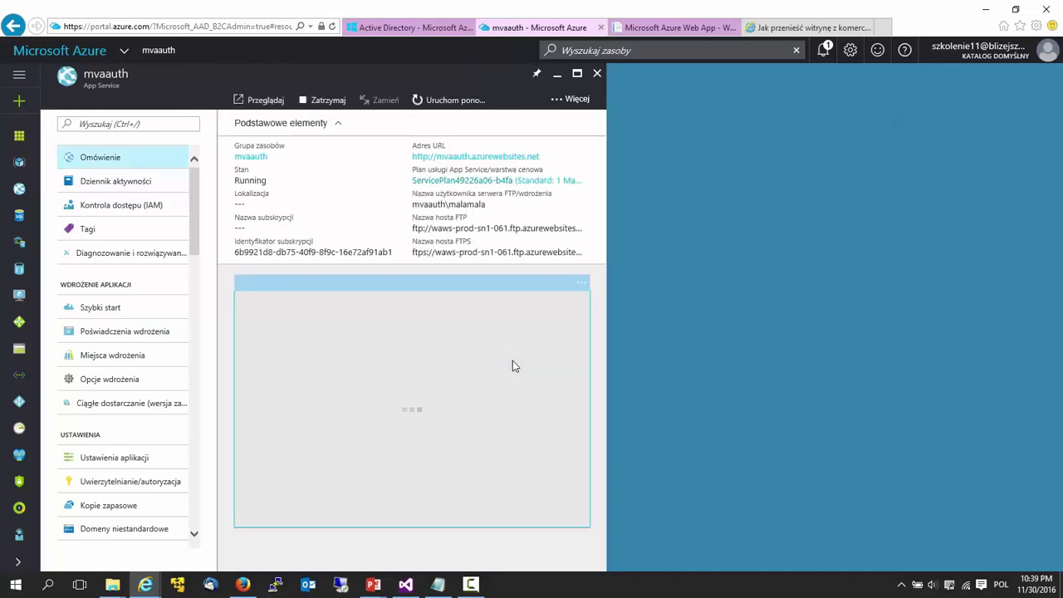
# Launch FileZilla from a Start search for 'file', keeping the Azure portal in front.
pyautogui.click(16, 585)
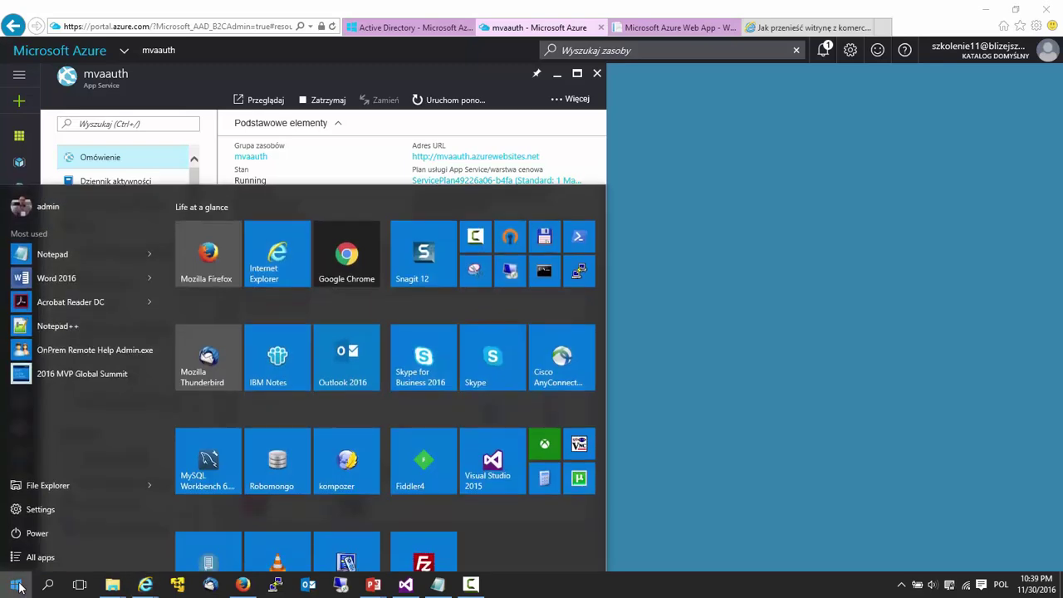
pyautogui.write('file')
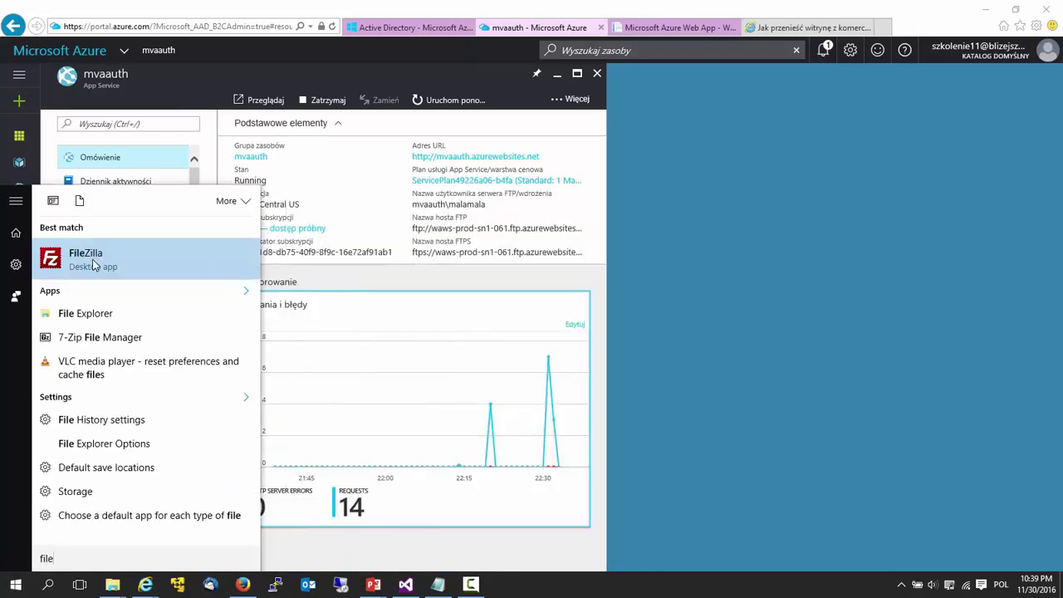
pyautogui.click(93, 260)
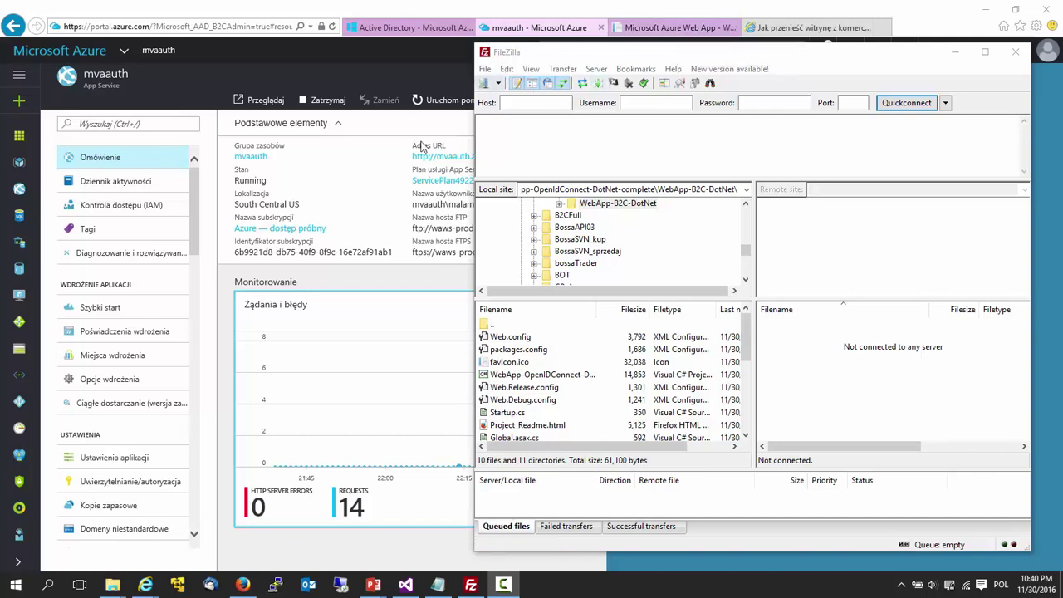
pyautogui.click(387, 76)
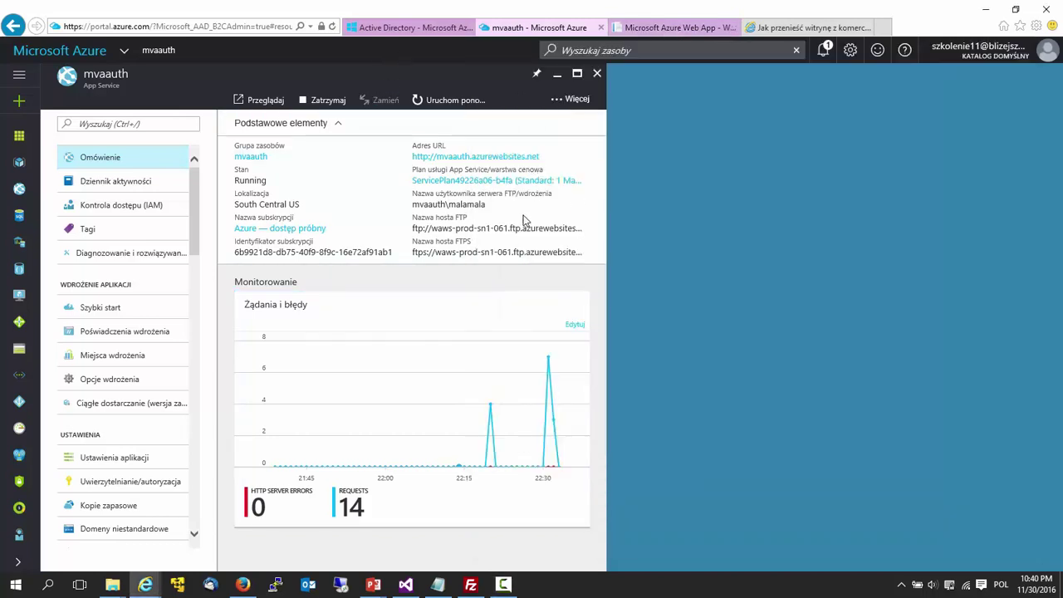
pyautogui.click(545, 158)
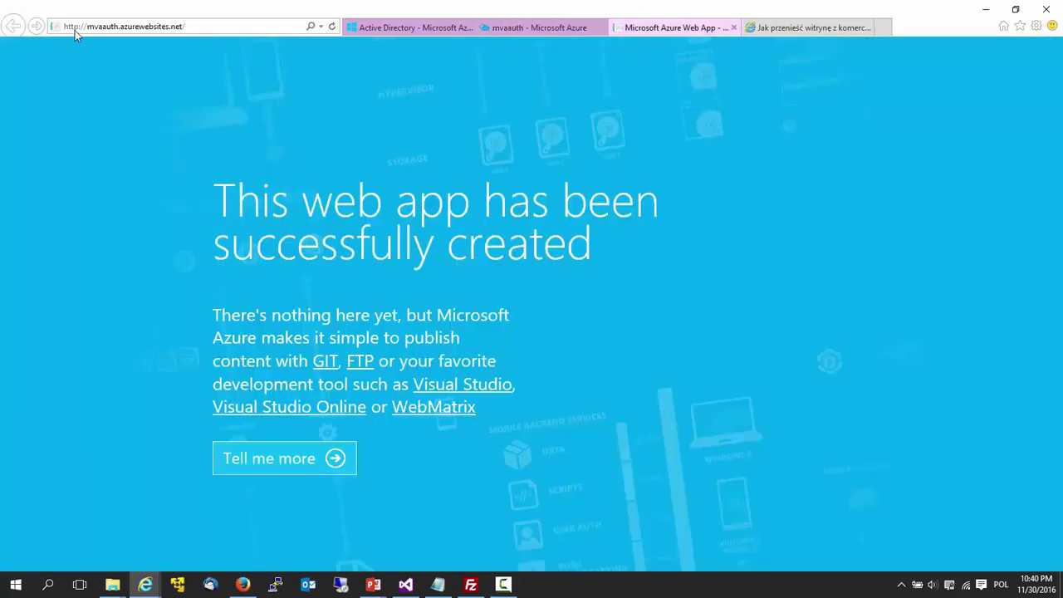
pyautogui.click(74, 29)
pyautogui.click(77, 26)
pyautogui.write('s')
pyautogui.press('Return')
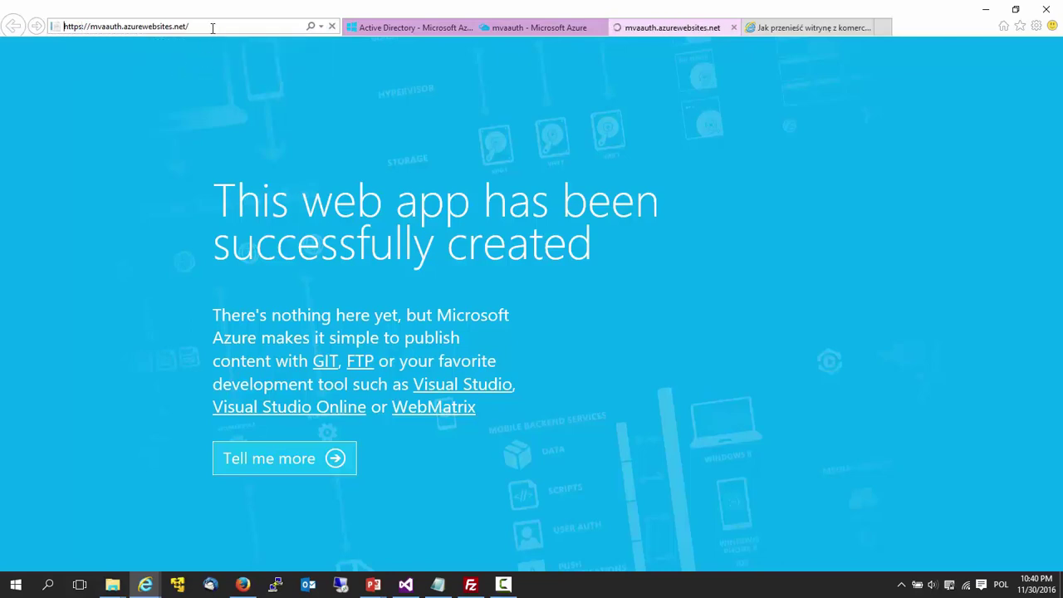
pyautogui.click(223, 28)
pyautogui.hotkey('ctrl', 'c')
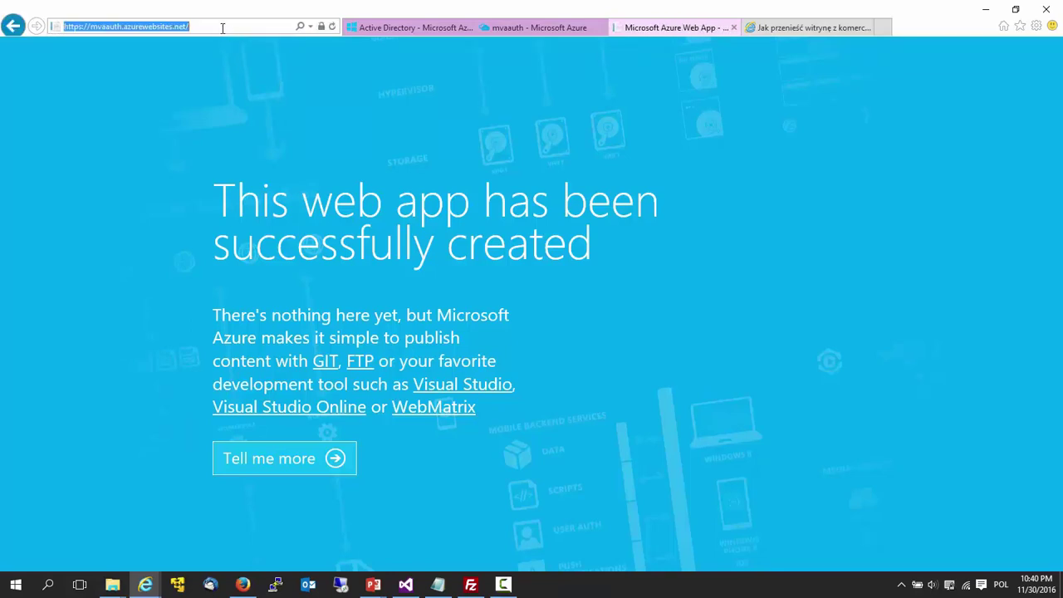
pyautogui.click(406, 584)
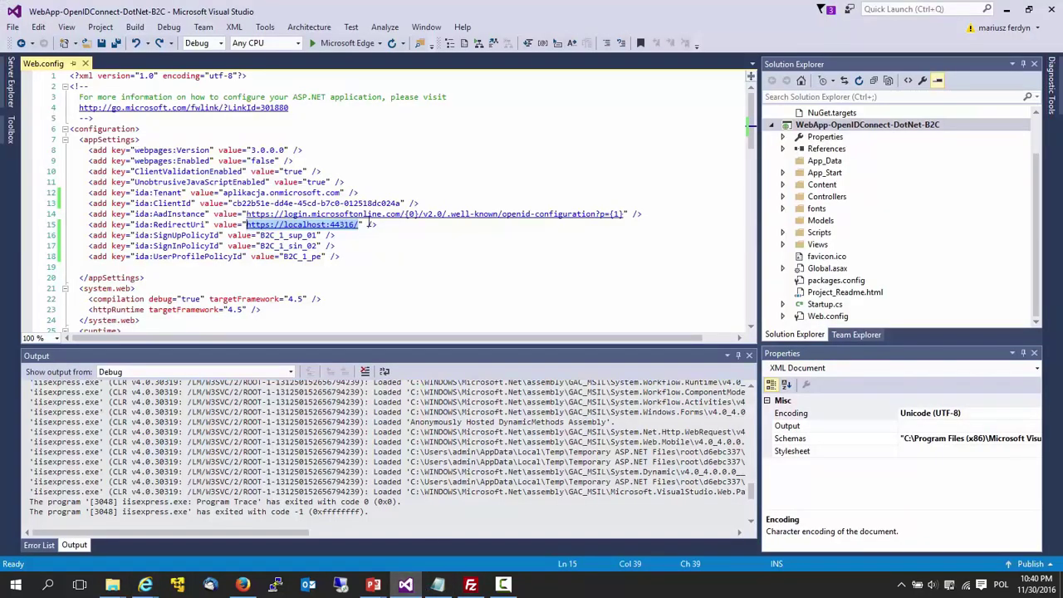
pyautogui.moveTo(361, 225); pyautogui.dragTo(246, 226)
pyautogui.hotkey('ctrl', 'v')
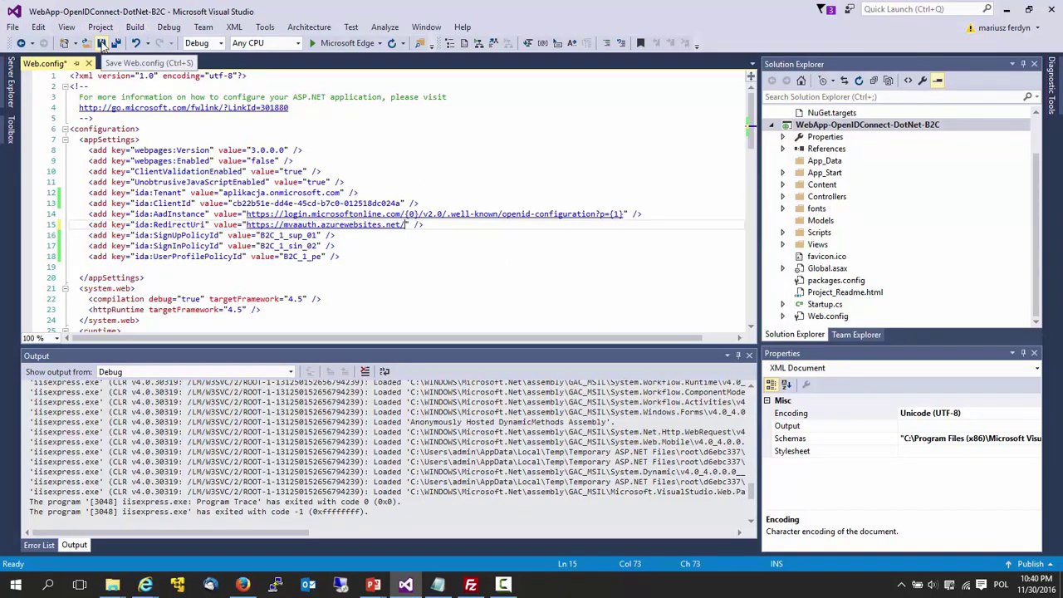
pyautogui.click(101, 43)
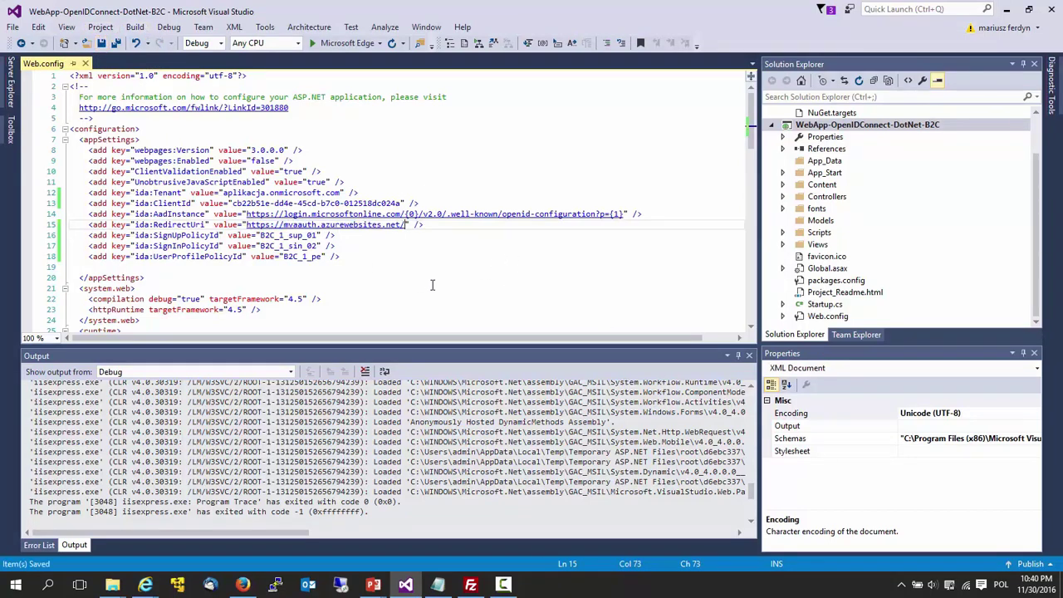
pyautogui.click(344, 43)
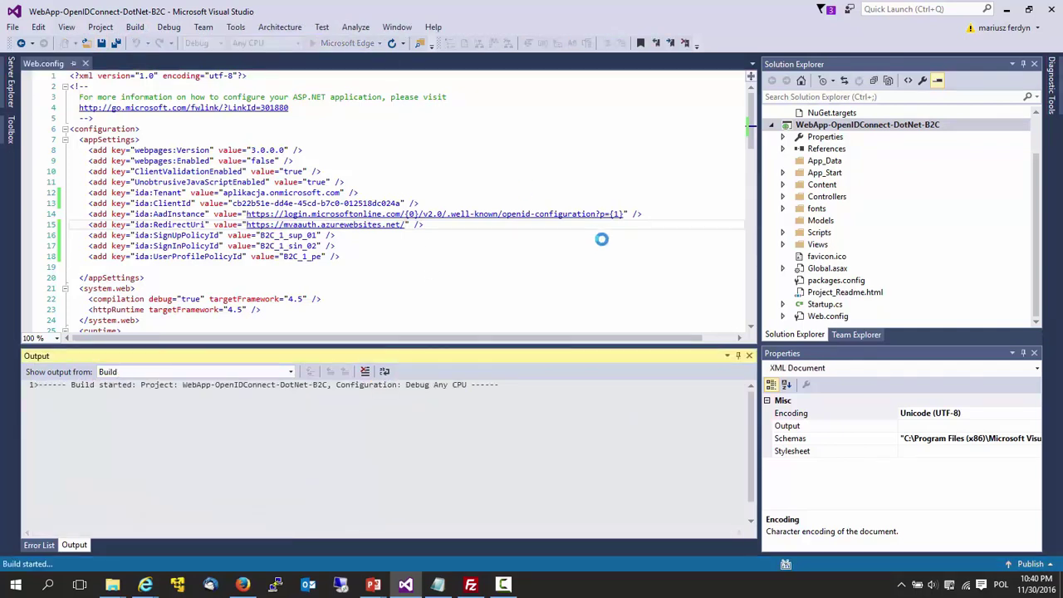
# Bring FileZilla forward, then return to the mvaauth portal overview.
pyautogui.click(470, 585)
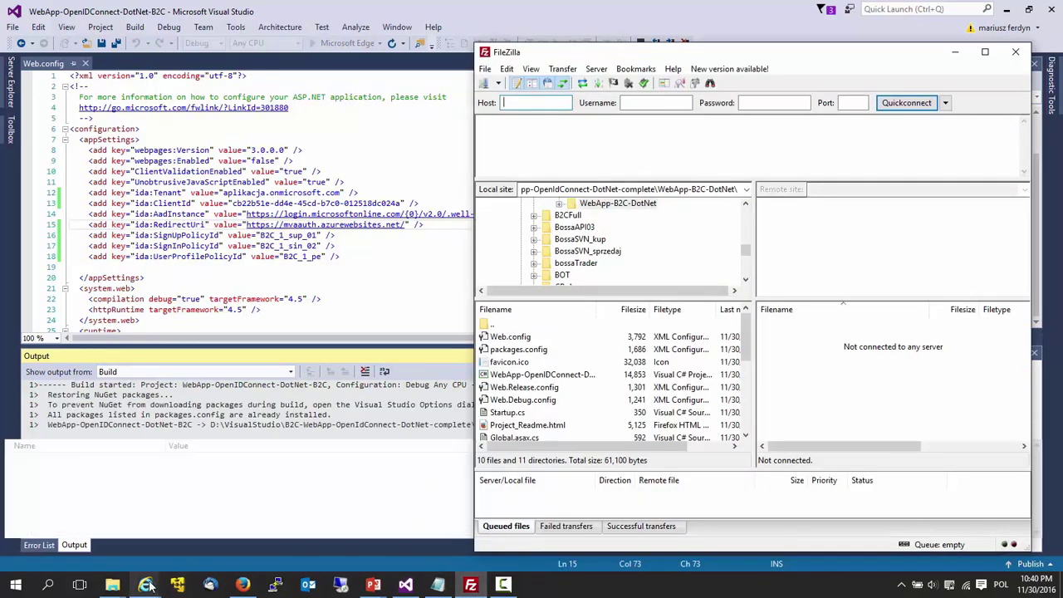
pyautogui.moveTo(158, 585)
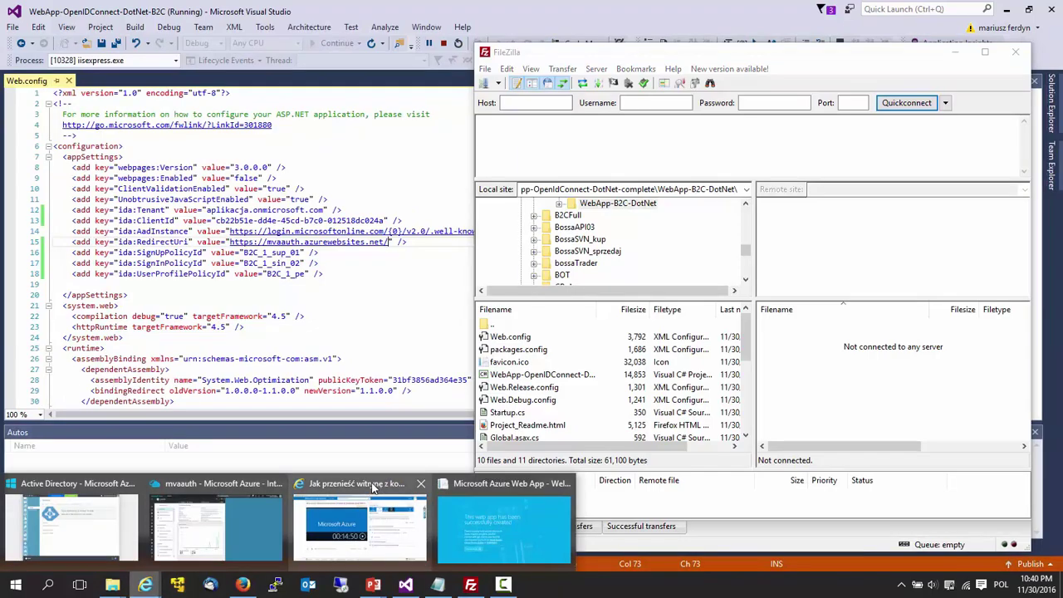
pyautogui.click(253, 490)
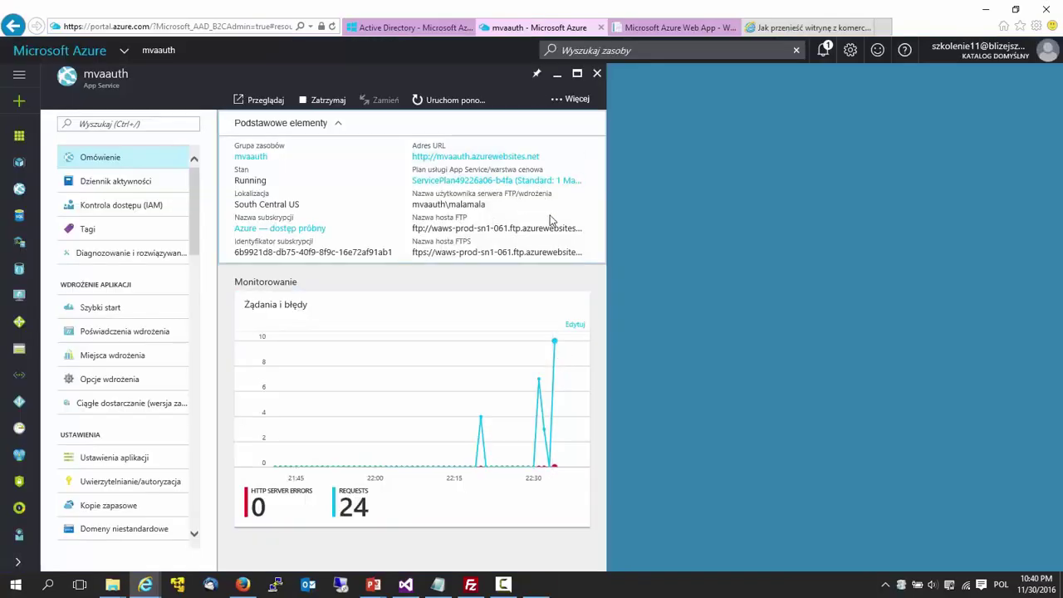
# Copy the FTP host name and deployment user name from the portal into FileZilla.
pyautogui.moveTo(575, 231)
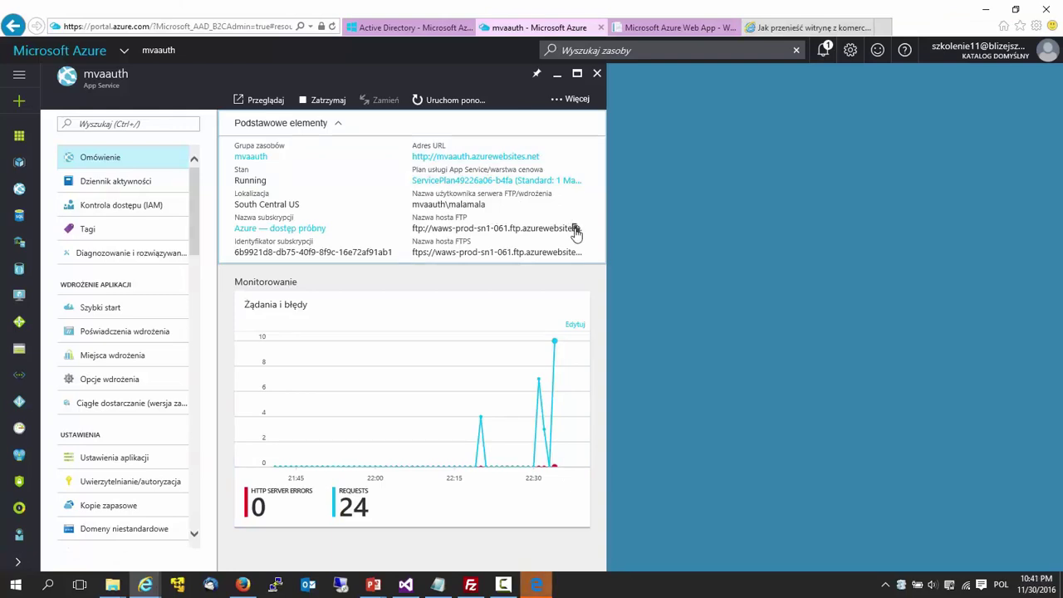
pyautogui.click(575, 229)
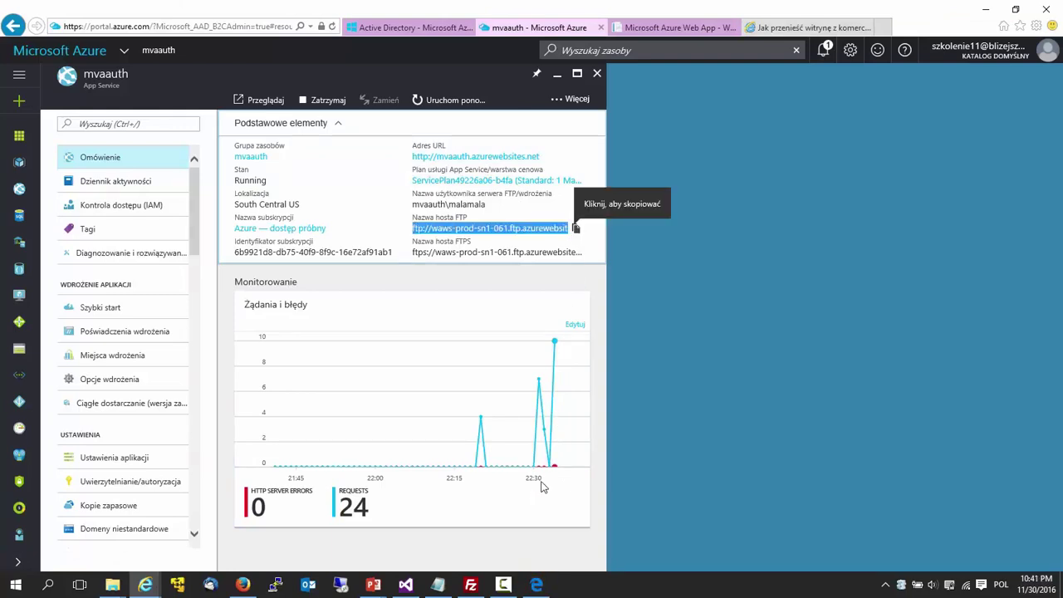
pyautogui.click(470, 584)
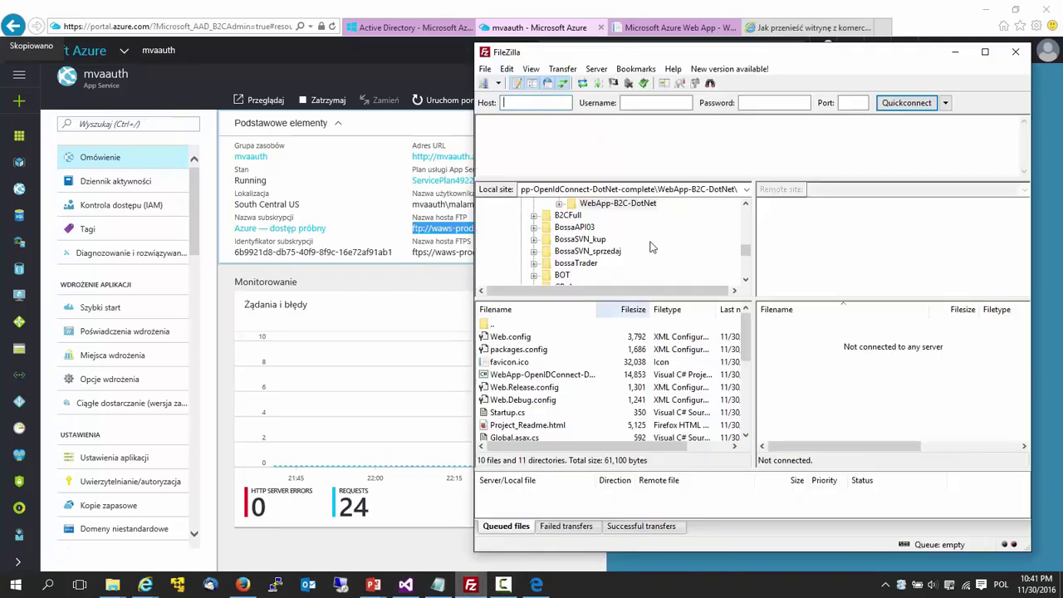
pyautogui.click(556, 102)
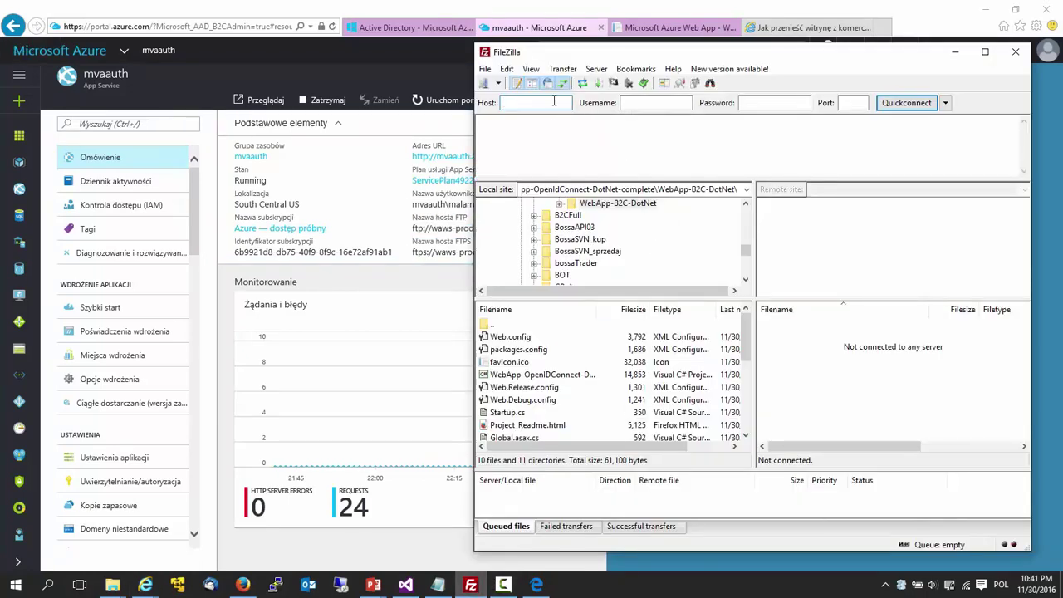
pyautogui.hotkey('ctrl', 'v')
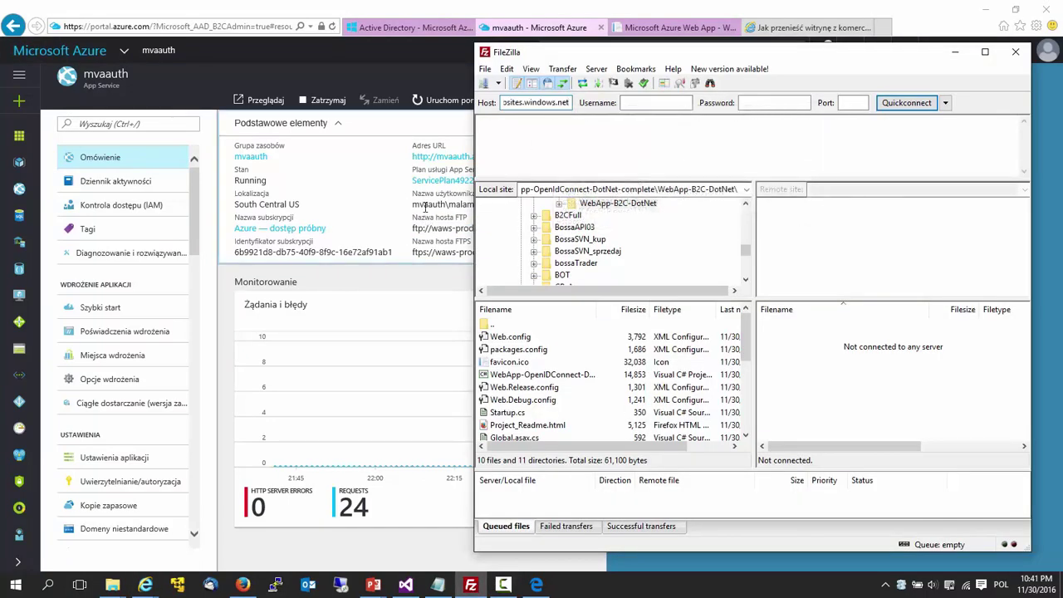
pyautogui.moveTo(414, 205); pyautogui.dragTo(475, 206)
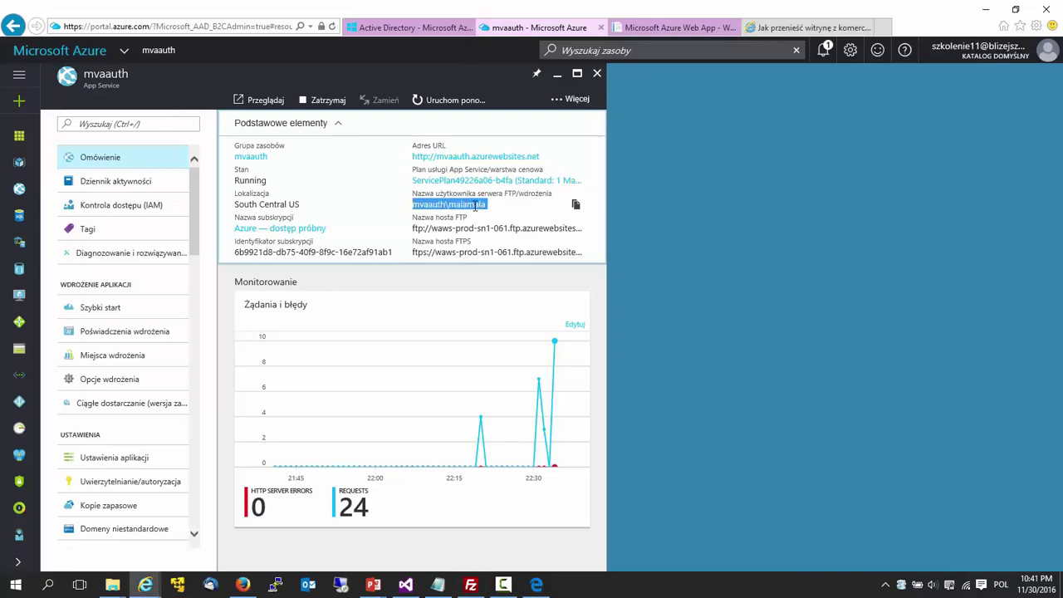
pyautogui.hotkey('alt', 'Tab')
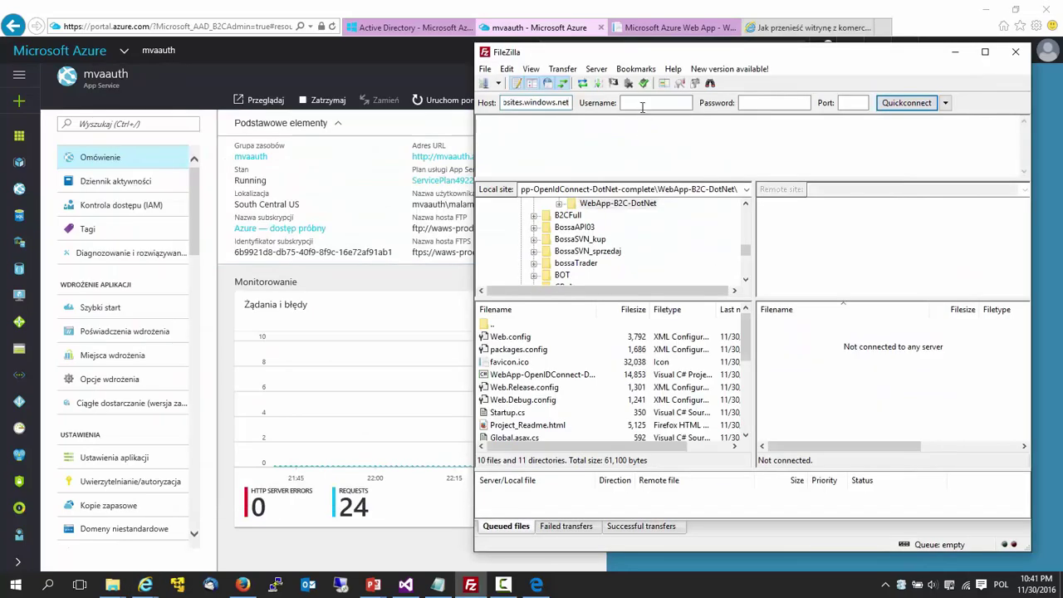
pyautogui.click(685, 103)
pyautogui.hotkey('ctrl', 'v')
# Enter the deployment password, Quickconnect, and trust the server certificate.
pyautogui.click(762, 104)
pyautogui.write('•')
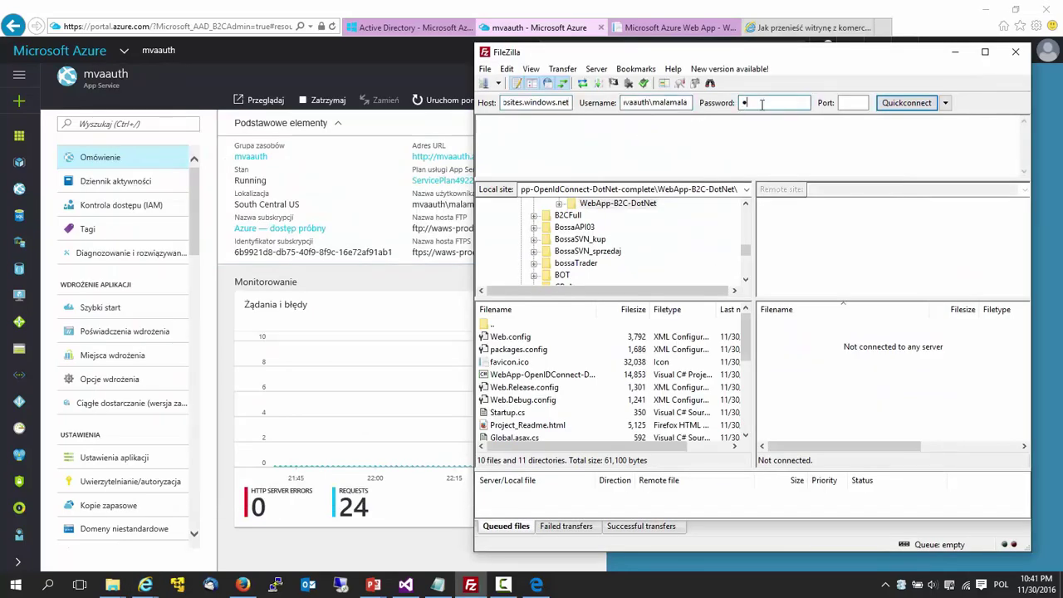
pyautogui.write('•••••')
pyautogui.click(898, 106)
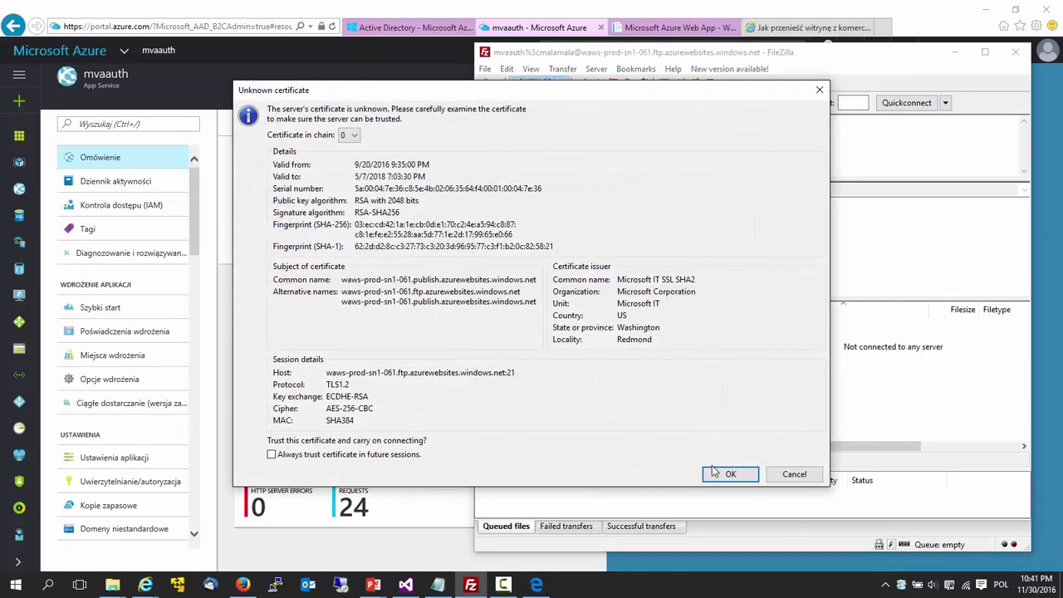
pyautogui.click(730, 474)
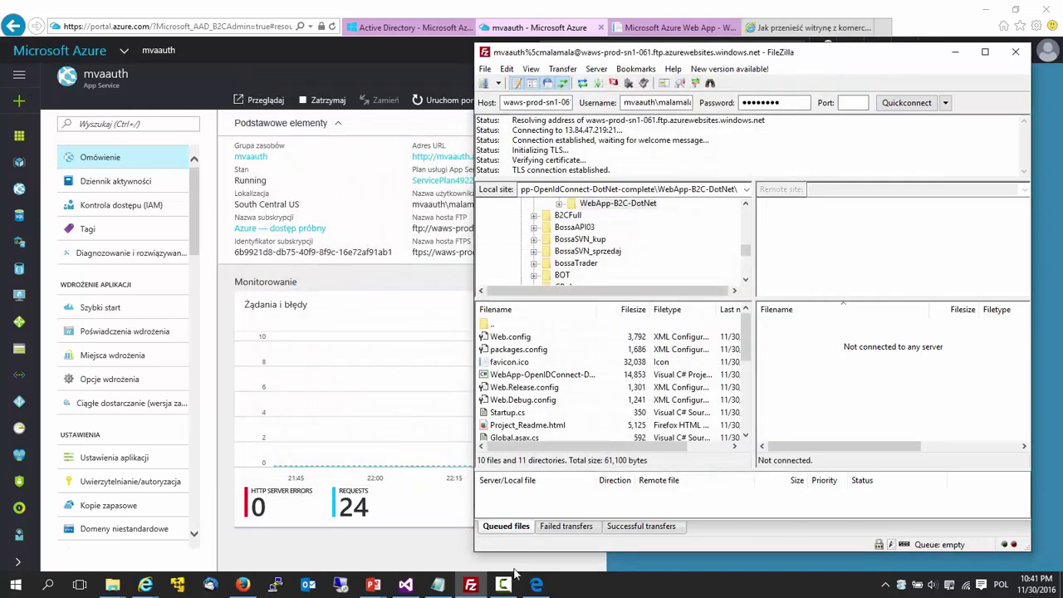
# Check the locally running app in Edge, then stop debugging in Visual Studio and minimize it.
pyautogui.click(536, 584)
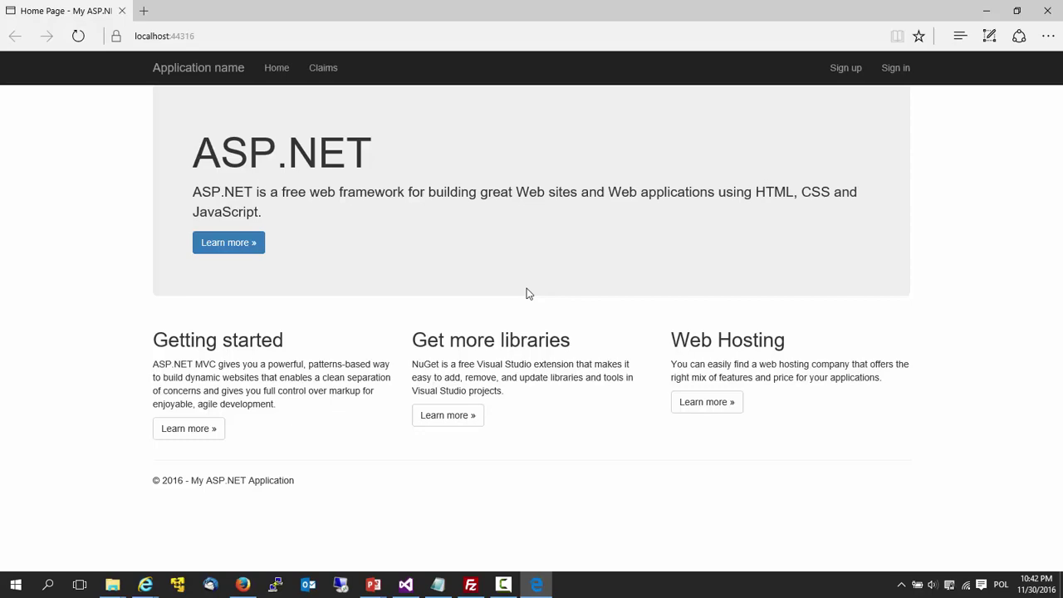
pyautogui.click(1048, 11)
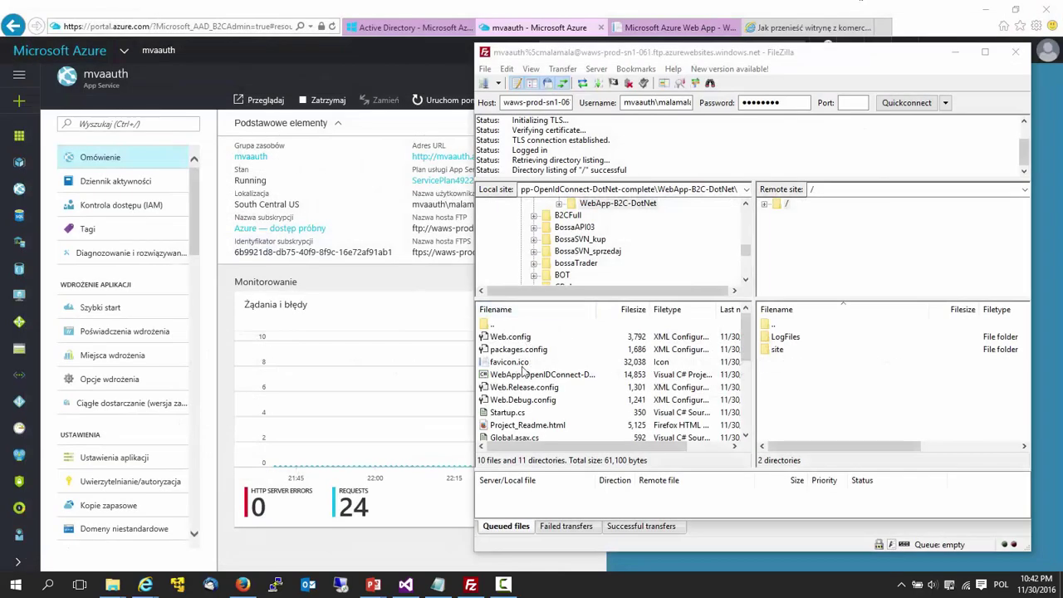
pyautogui.click(406, 587)
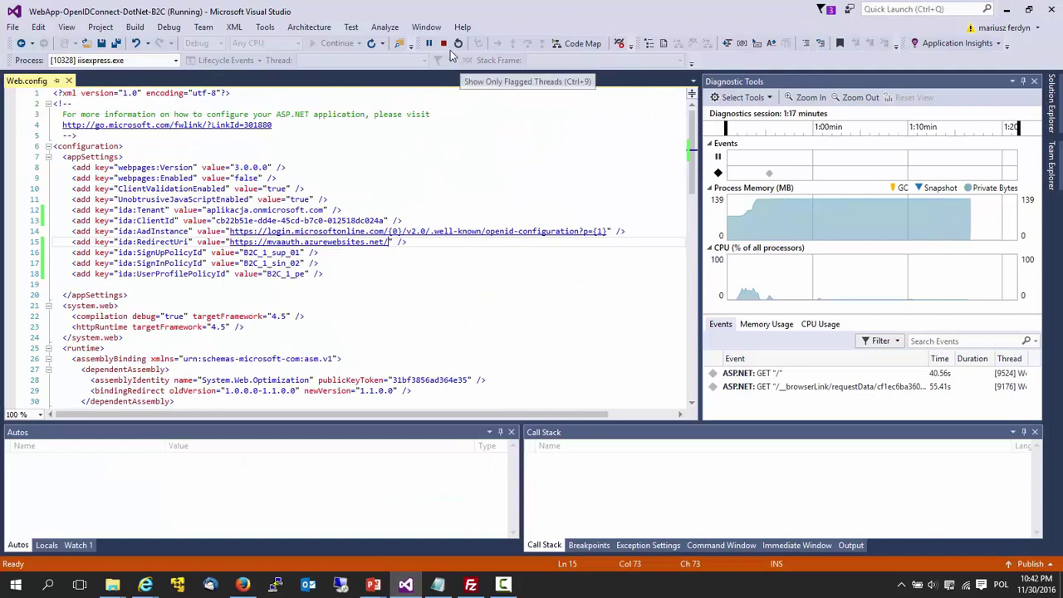
pyautogui.click(444, 44)
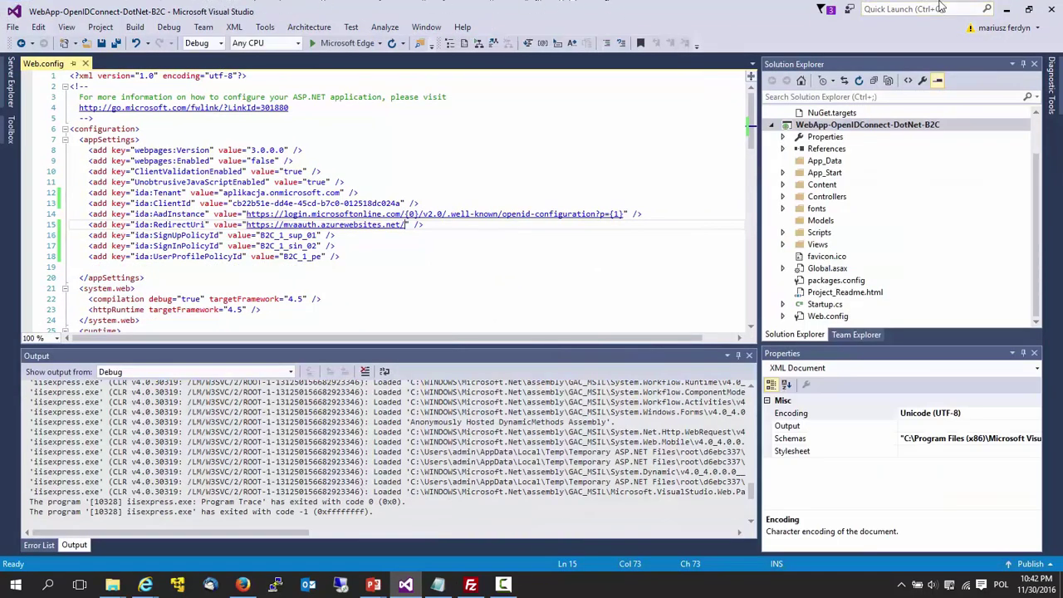
pyautogui.click(1006, 10)
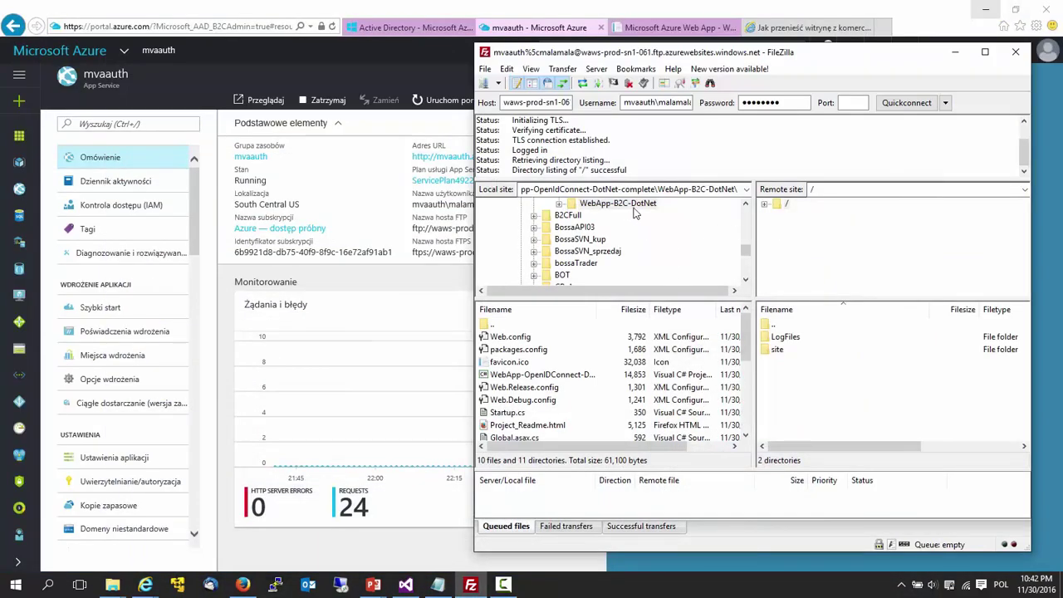
# Show the local WebApp-B2C-DotNet project folder beside the server's /site/wwwroot folder.
pyautogui.click(634, 207)
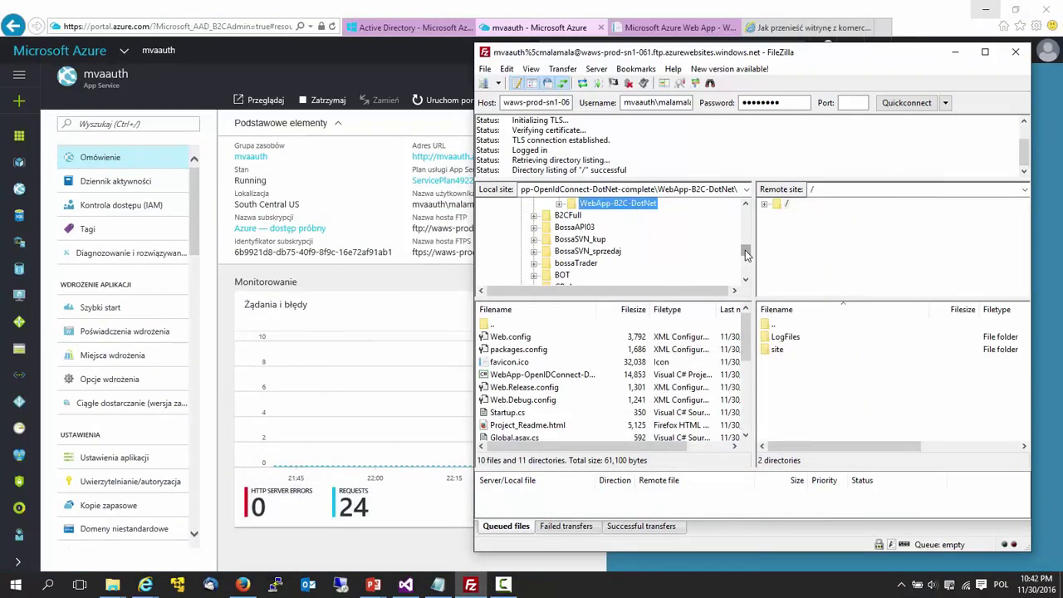
pyautogui.moveTo(745, 255); pyautogui.dragTo(746, 257)
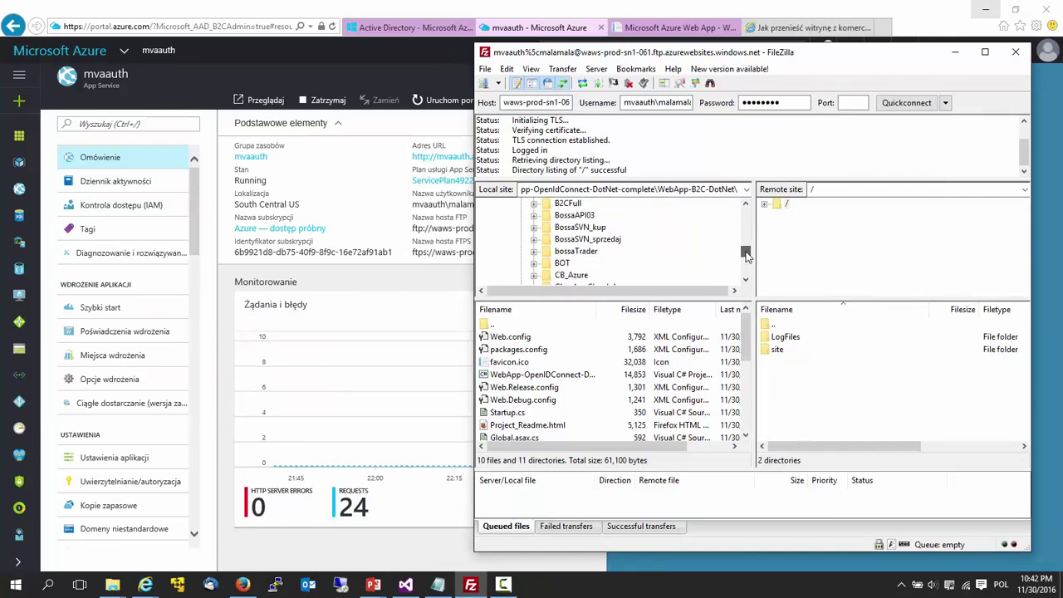
pyautogui.doubleClick(786, 350)
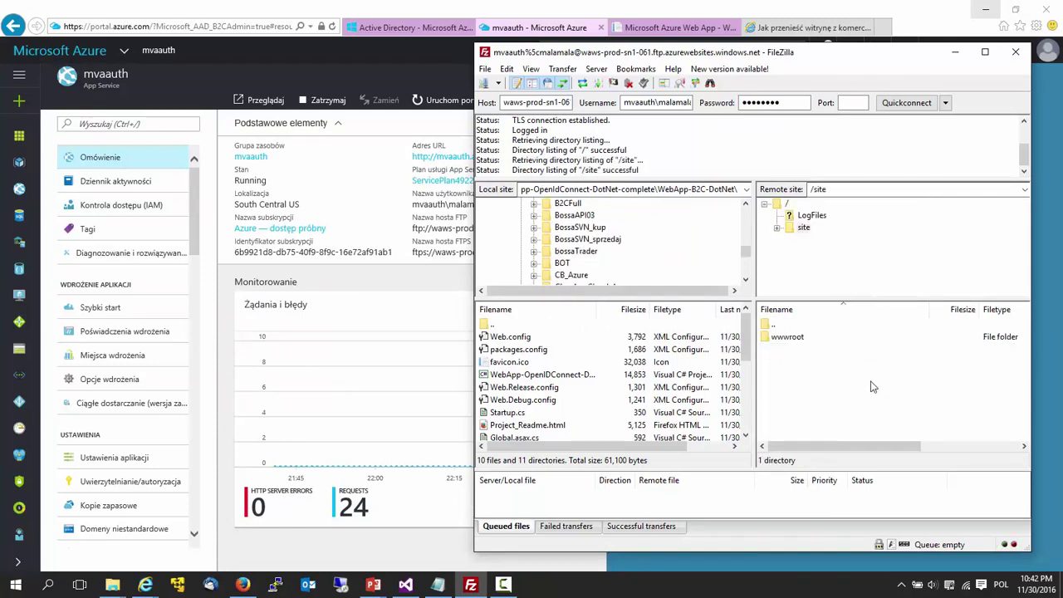
pyautogui.doubleClick(795, 339)
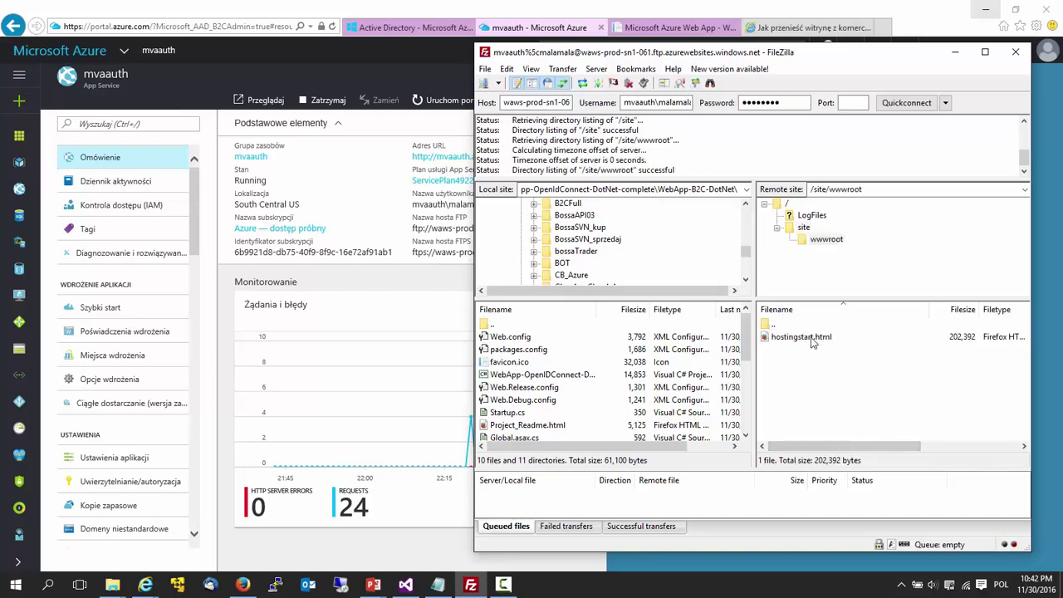
# Upload all local project files and folders into /site/wwwroot.
pyautogui.click(534, 342)
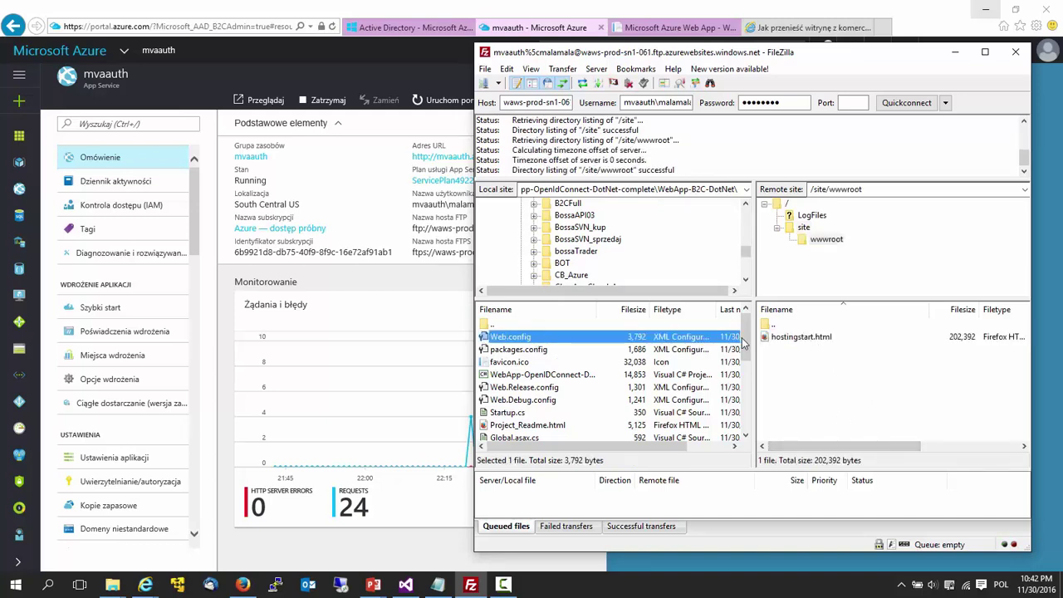
pyautogui.moveTo(744, 342); pyautogui.dragTo(754, 428)
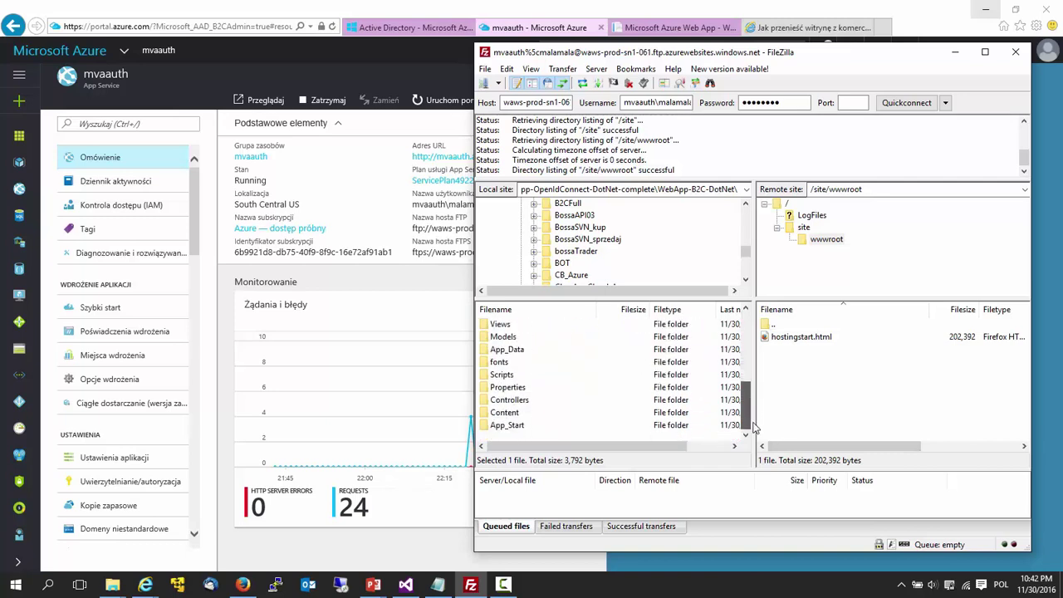
pyautogui.keyDown('shift'); pyautogui.click(511, 427); pyautogui.keyUp('shift')
pyautogui.rightClick(511, 431)
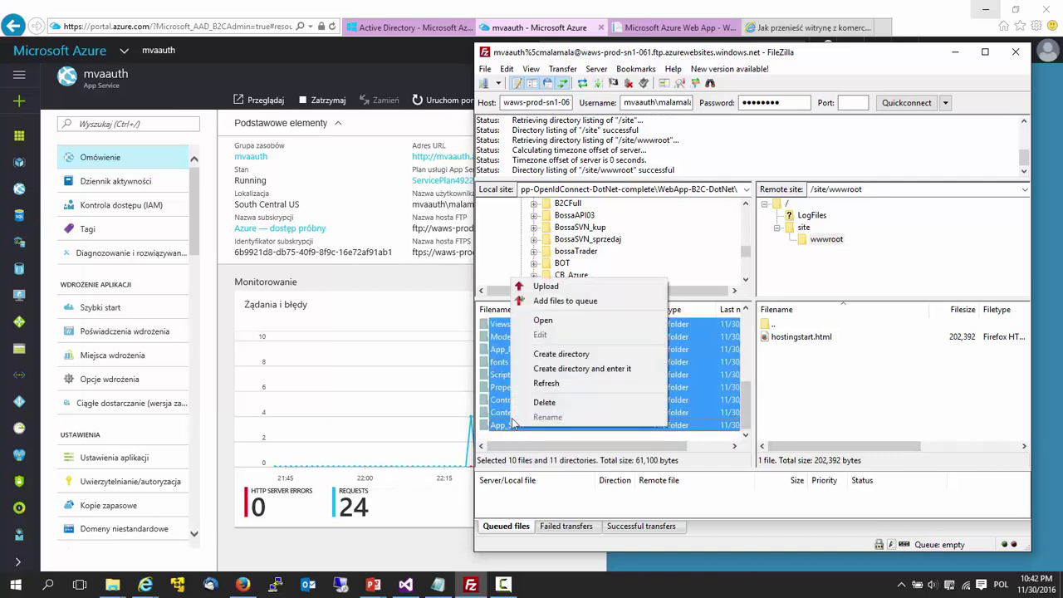
pyautogui.click(540, 287)
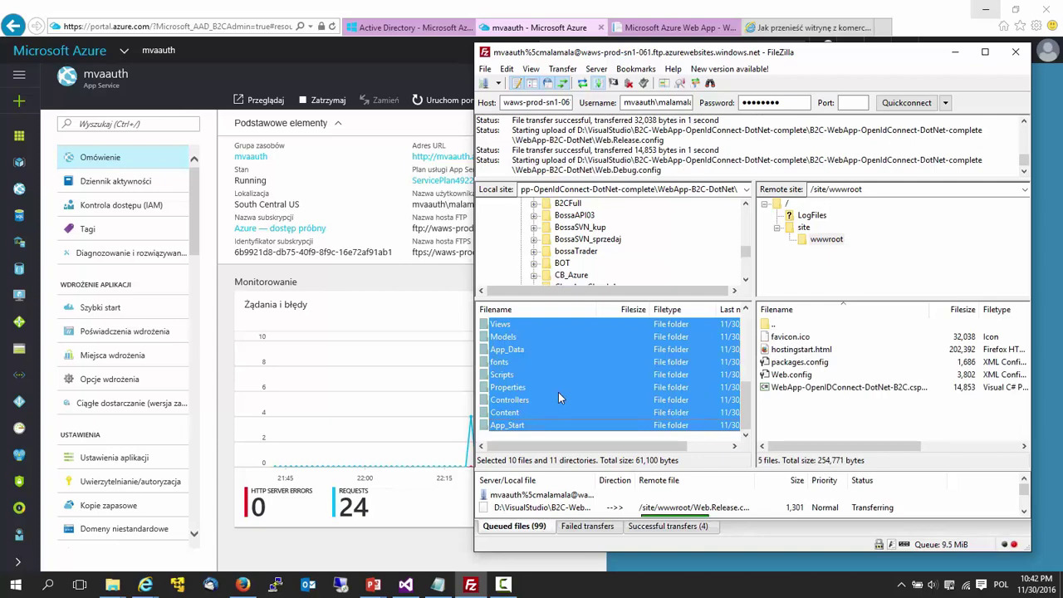
pyautogui.click(326, 262)
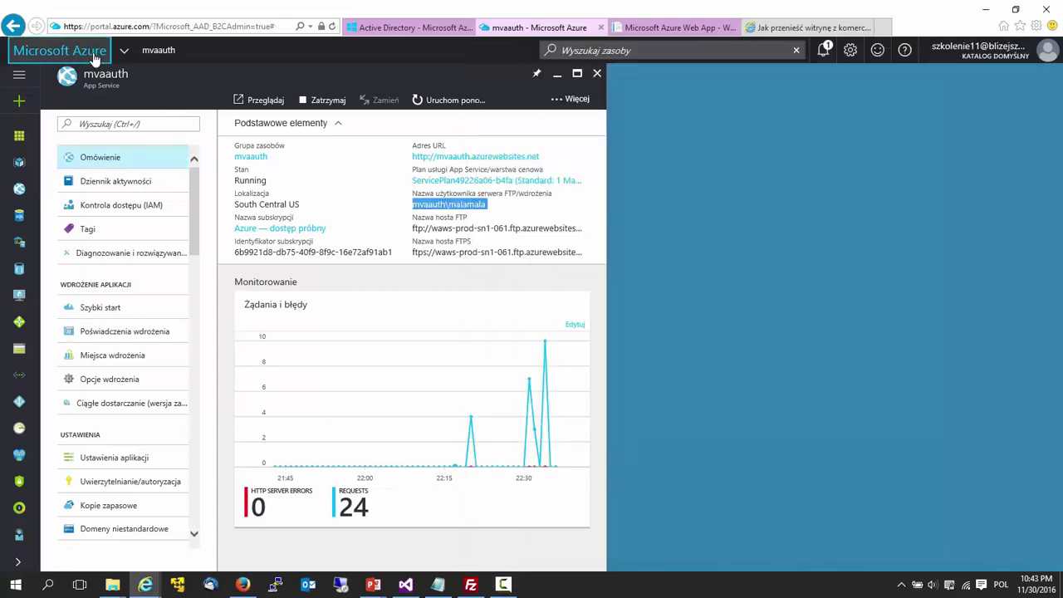
# Switch the portal to the aplikacja directory and open the AZURE AD B2C SETTINGS tile.
pyautogui.click(95, 56)
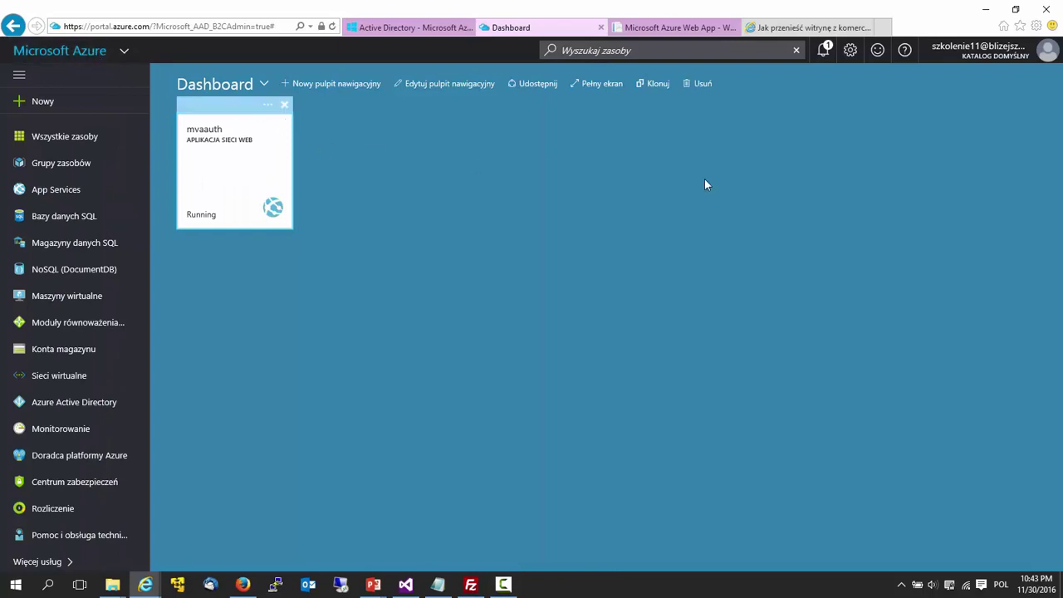
pyautogui.click(986, 59)
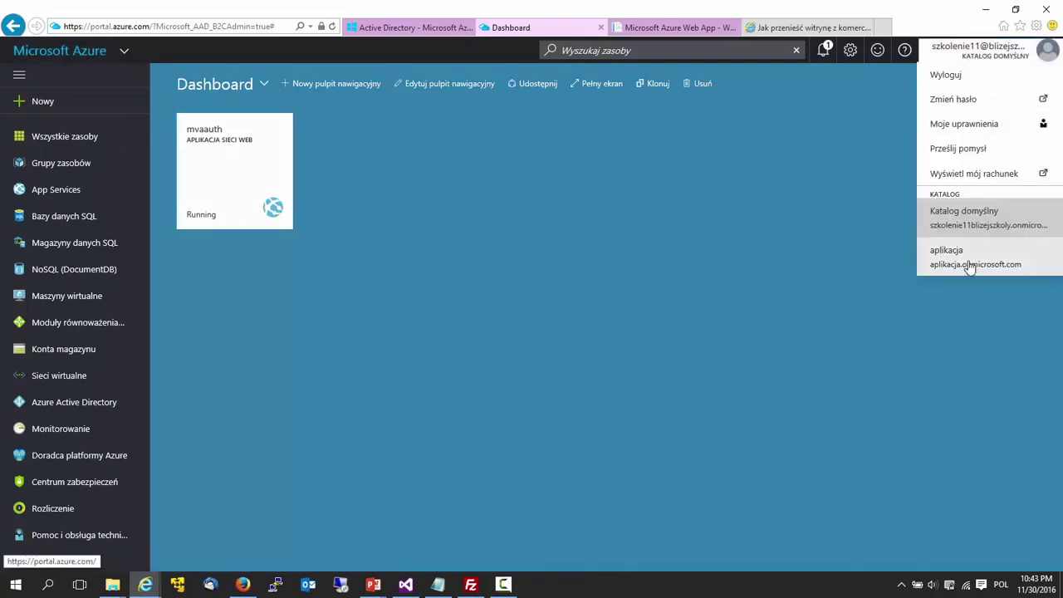
pyautogui.click(969, 259)
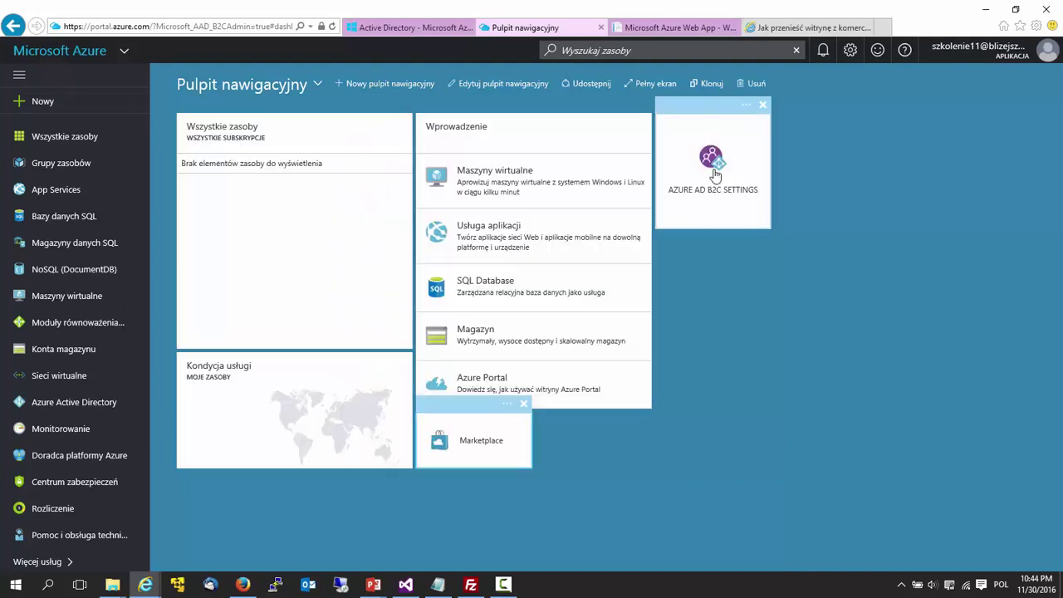
pyautogui.click(714, 174)
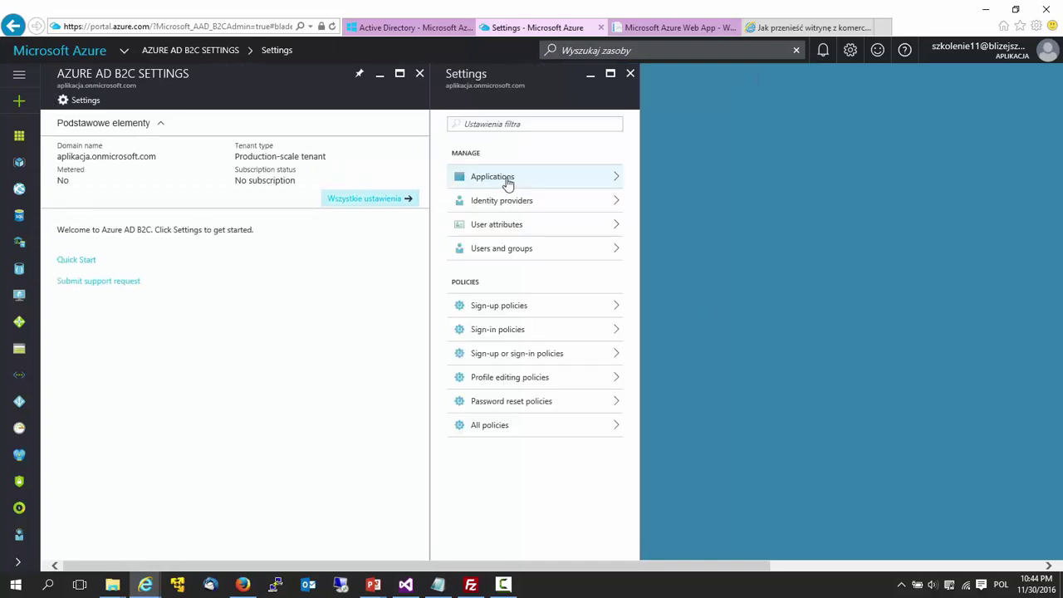
pyautogui.click(477, 176)
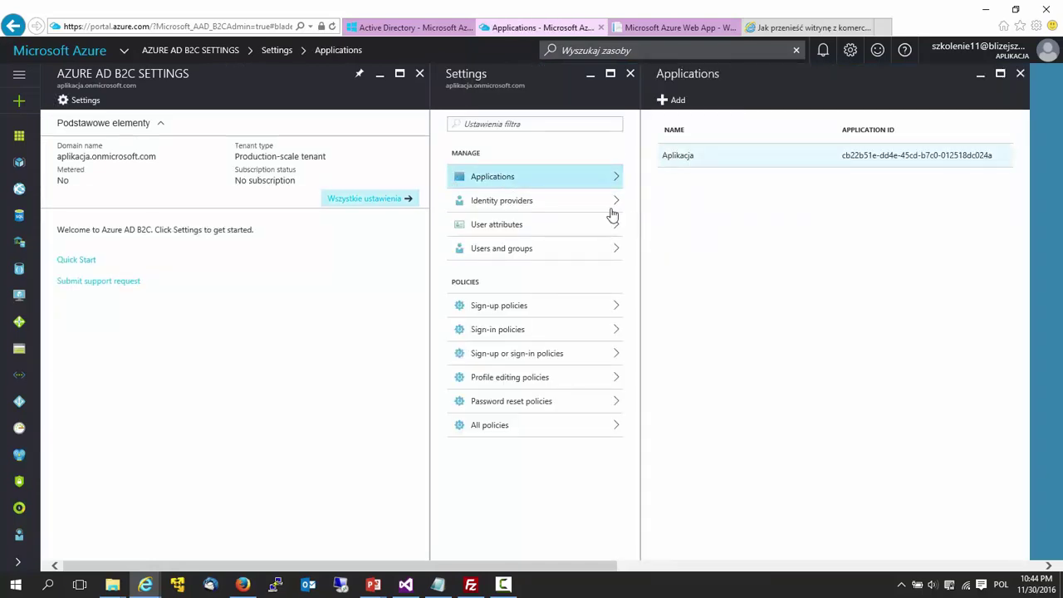
pyautogui.click(694, 158)
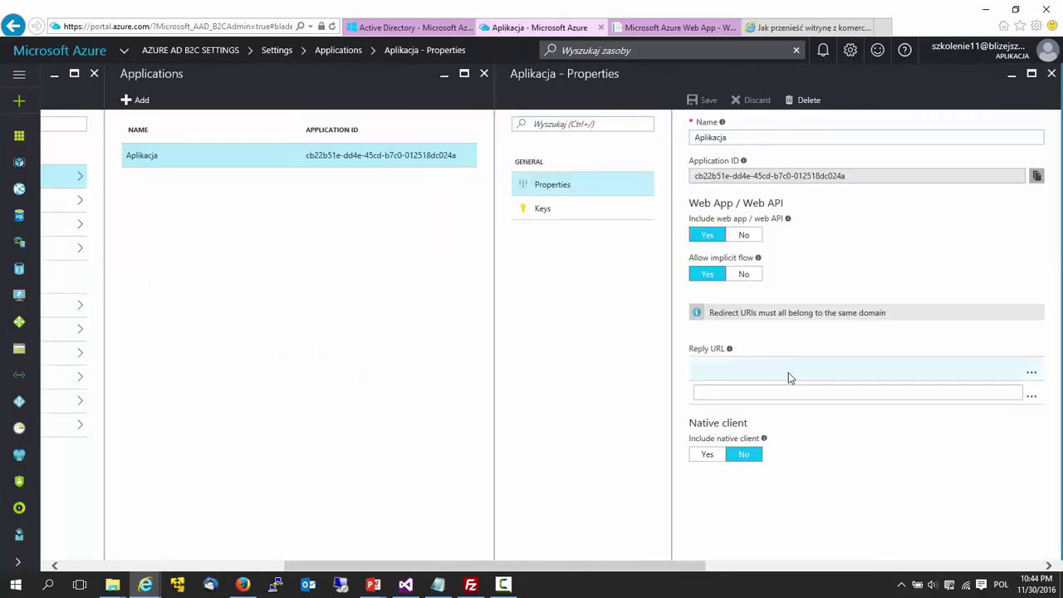
pyautogui.click(793, 370)
pyautogui.moveTo(801, 370); pyautogui.dragTo(661, 374)
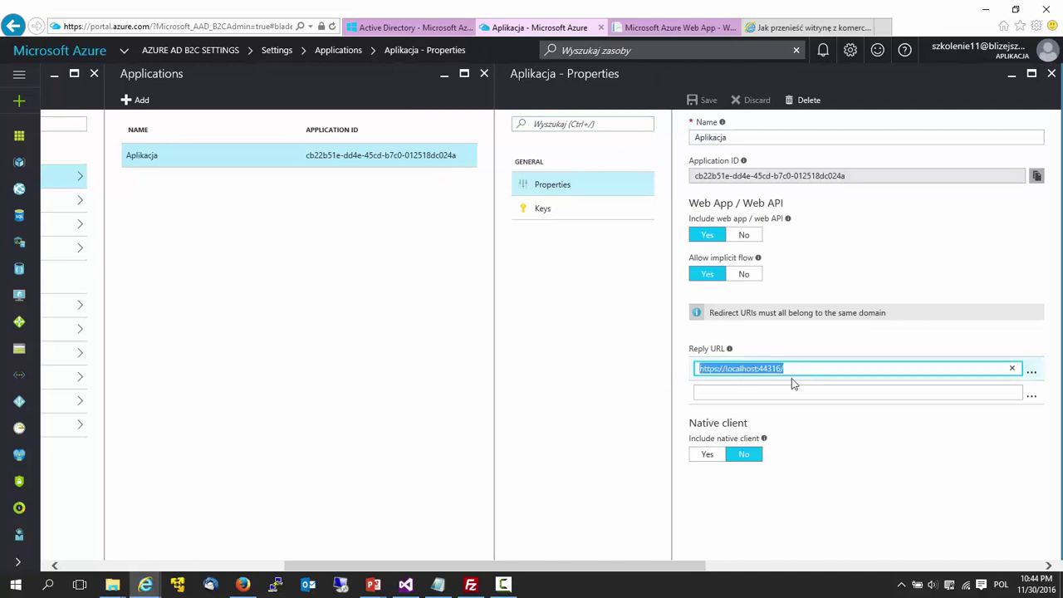
pyautogui.write('mvaauth\\malamala')
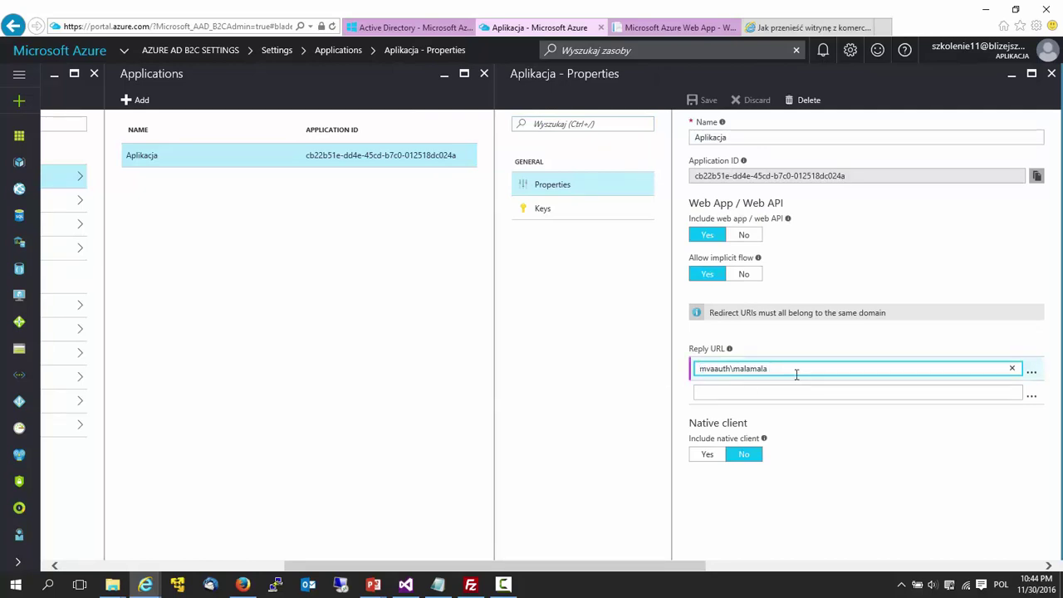
pyautogui.moveTo(786, 369); pyautogui.dragTo(600, 368)
pyautogui.hotkey('ctrl', 'x')
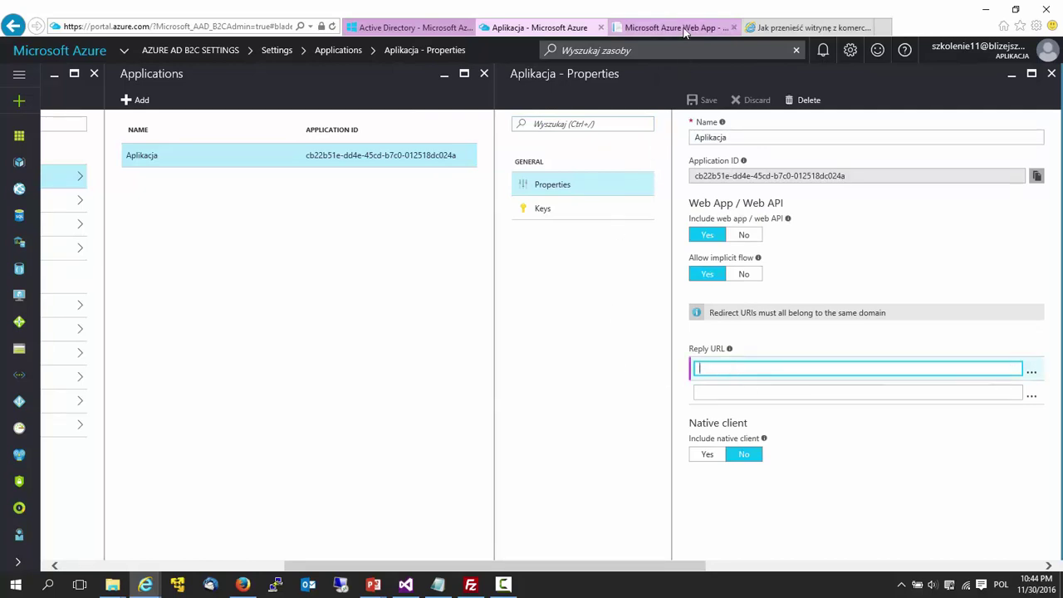
pyautogui.click(682, 29)
pyautogui.click(208, 30)
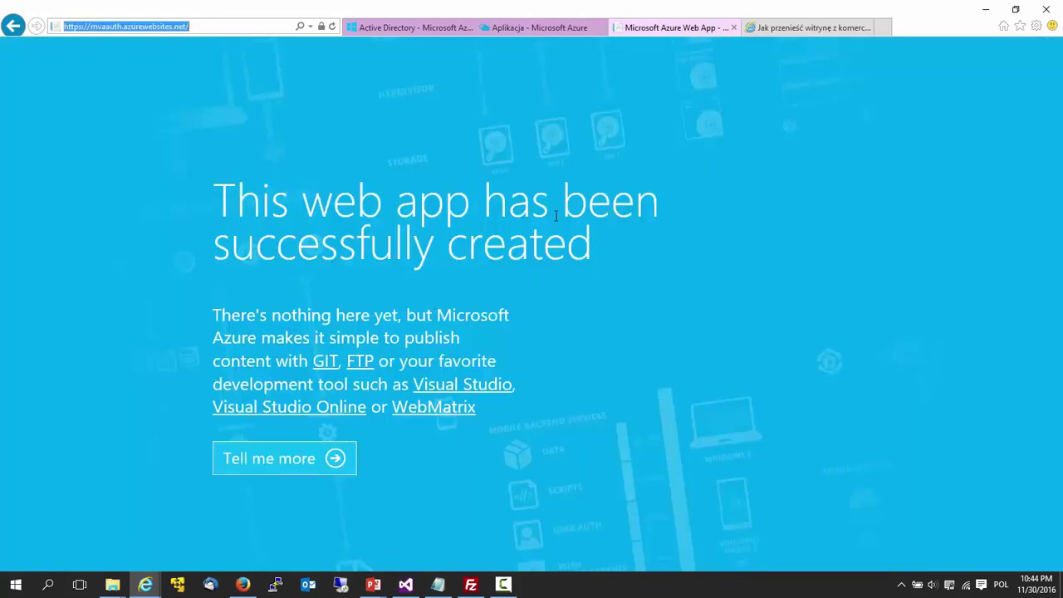
pyautogui.click(555, 29)
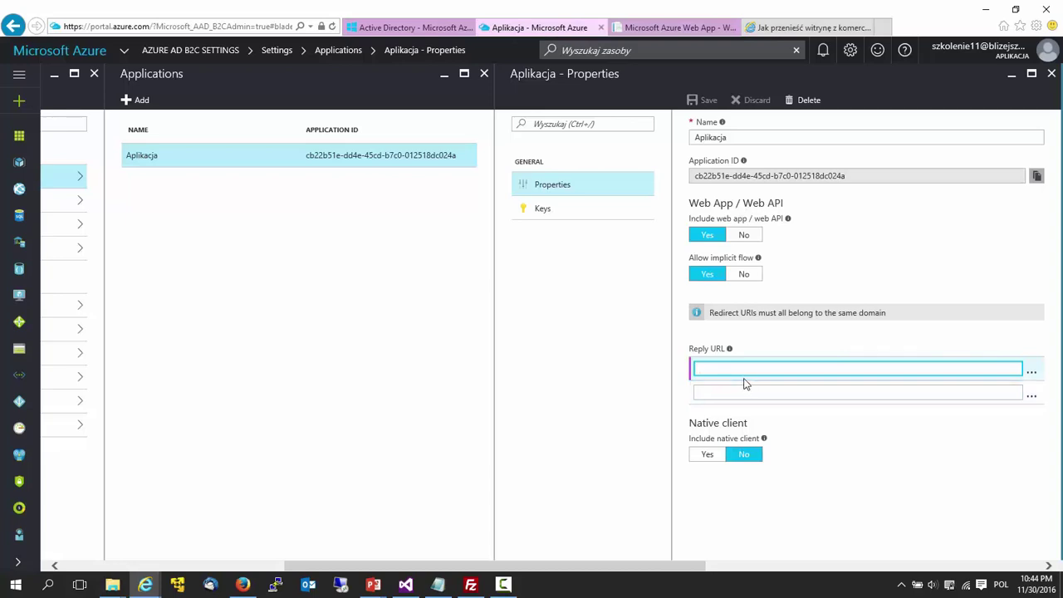
pyautogui.hotkey('ctrl', 'v')
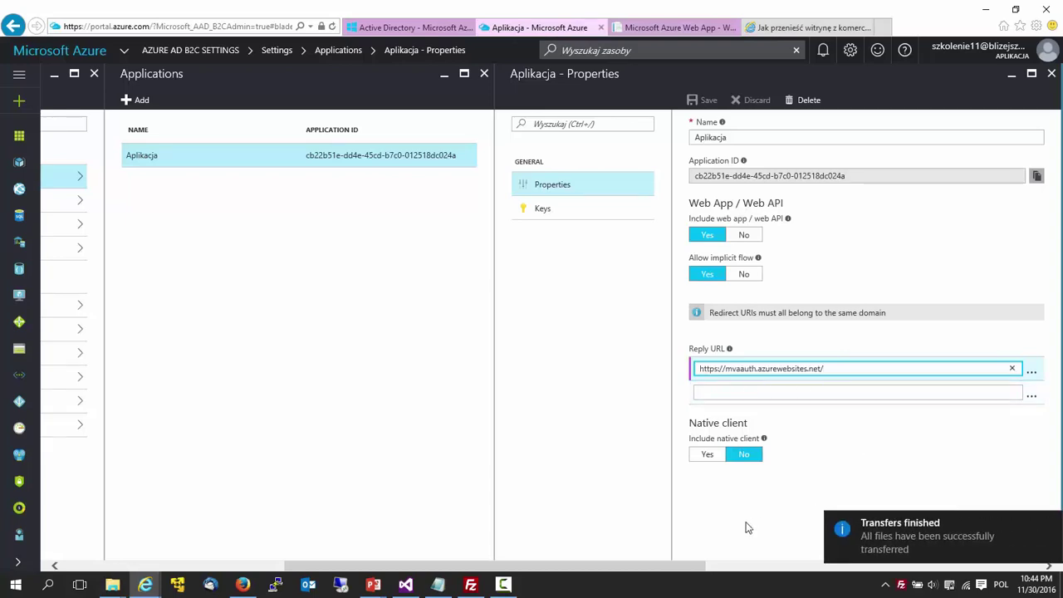
pyautogui.click(749, 528)
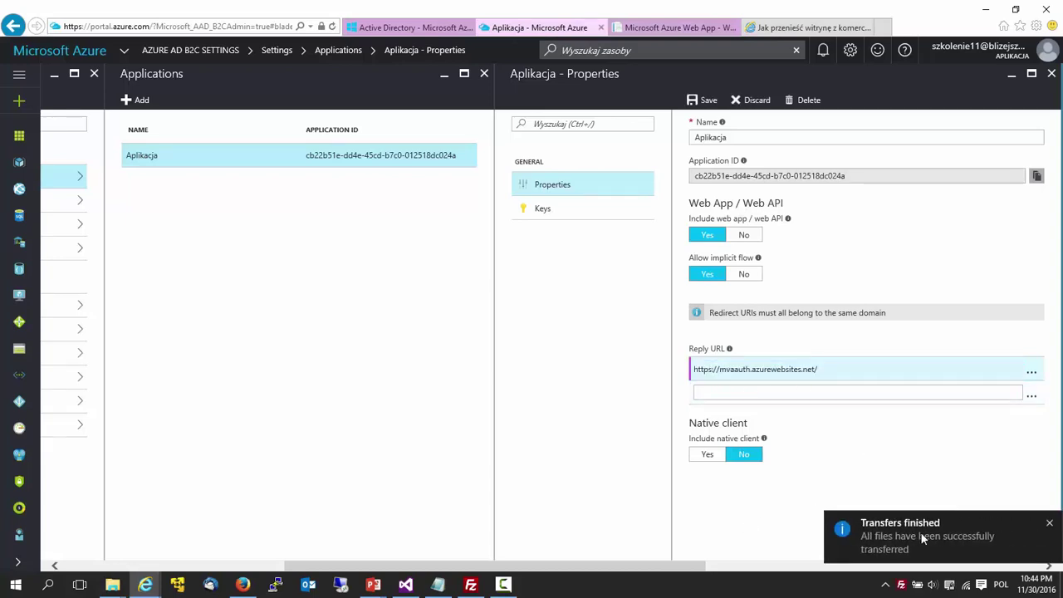
pyautogui.click(704, 101)
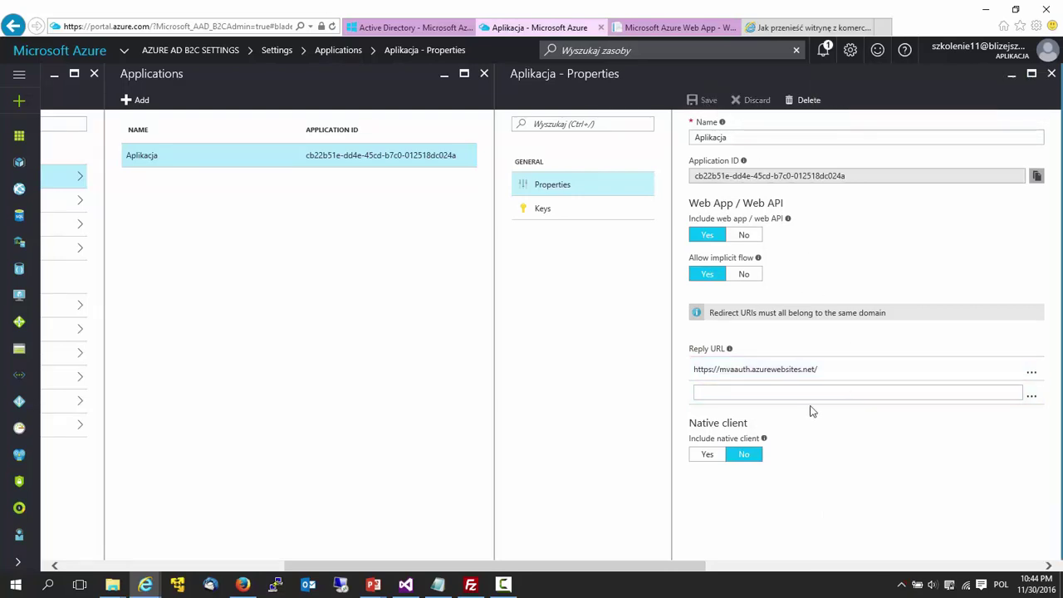
pyautogui.click(694, 27)
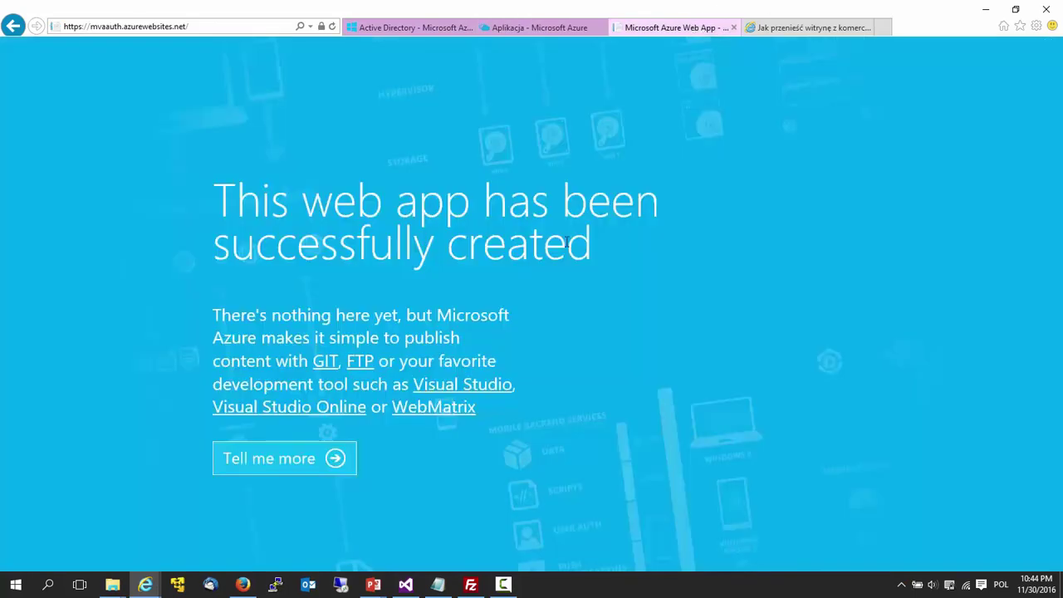
pyautogui.click(240, 27)
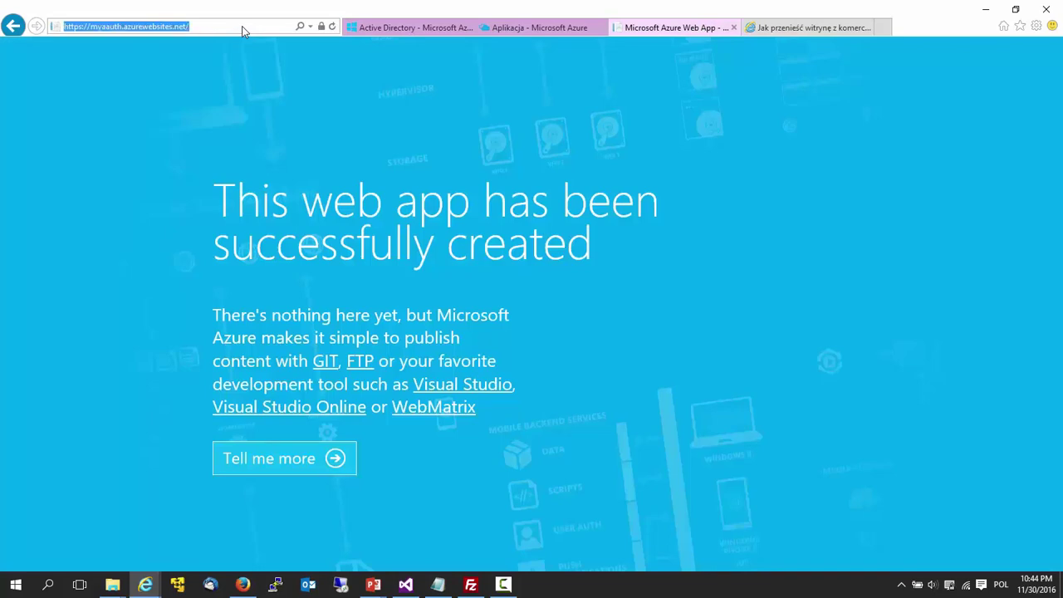
pyautogui.click(246, 27)
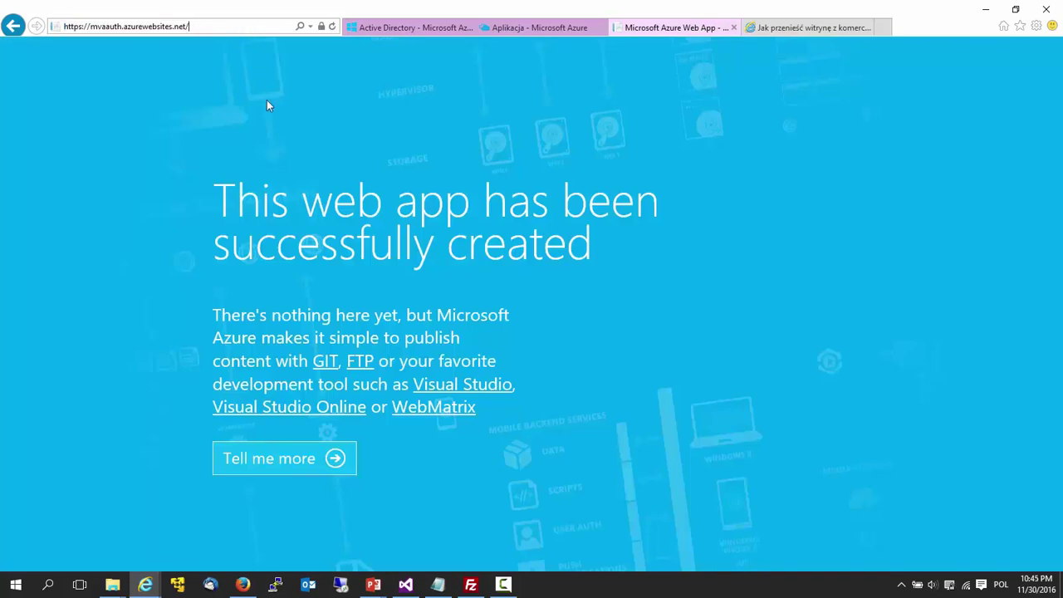
pyautogui.click(332, 28)
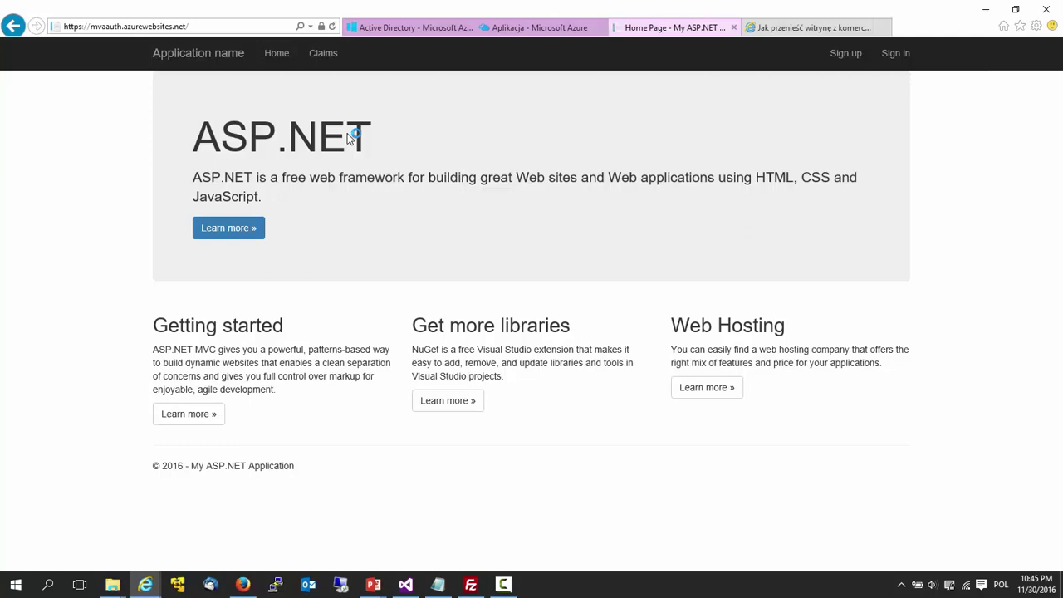
# Open Claims, sign in with the saved B2C account, then open Edit Profile.
pyautogui.click(333, 58)
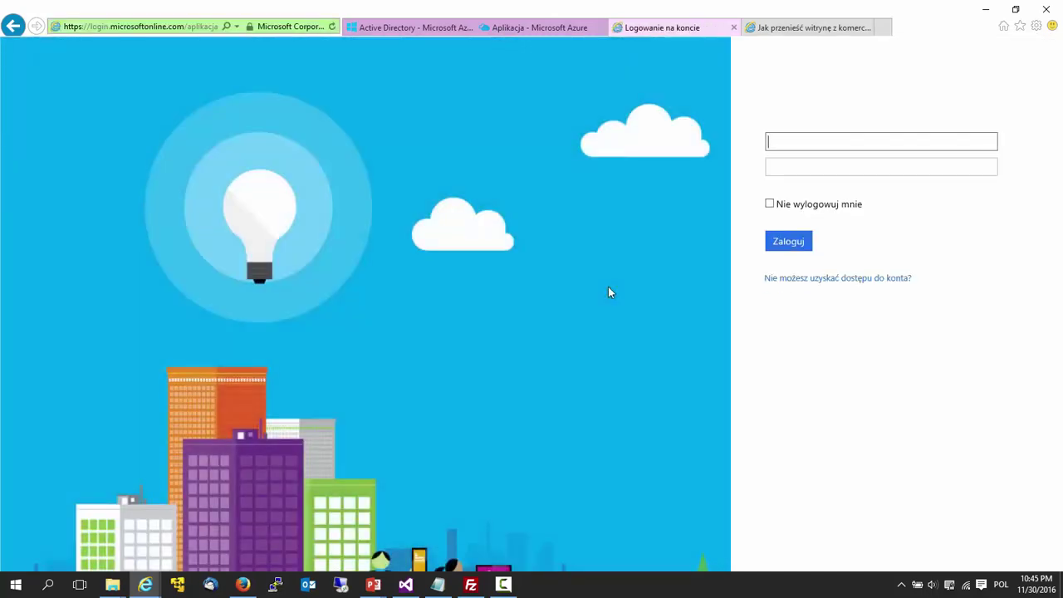
pyautogui.write('mf')
pyautogui.press('Down')
pyautogui.press('Return')
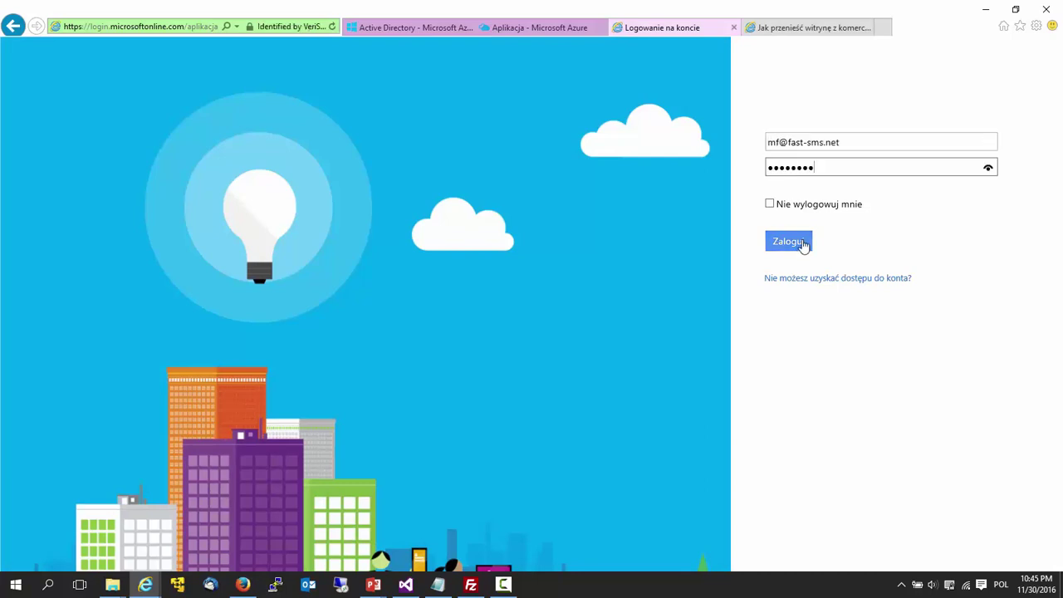
pyautogui.click(799, 243)
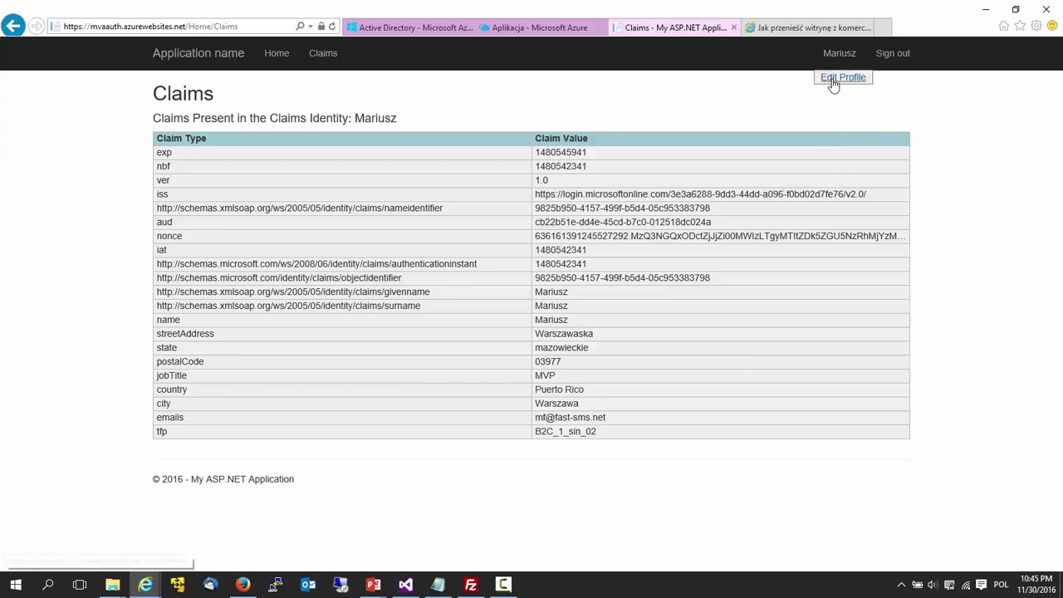
pyautogui.click(839, 78)
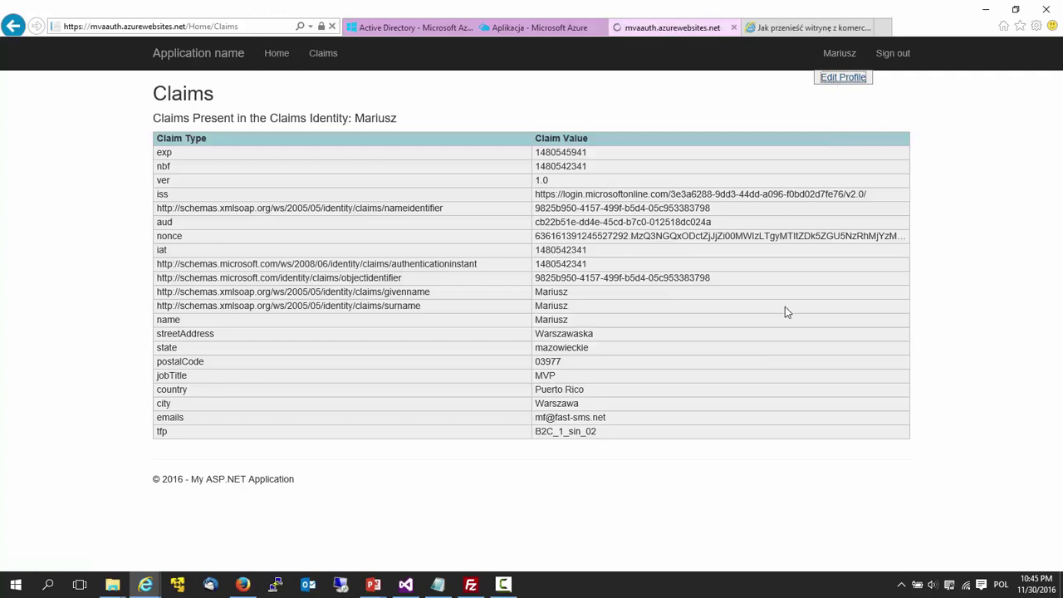
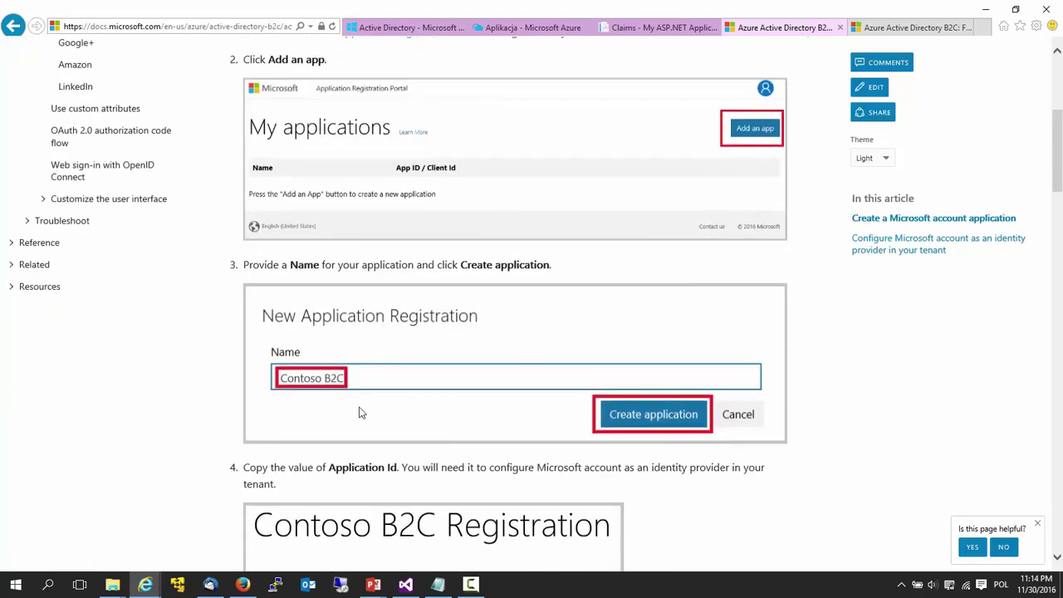
pyautogui.scroll(-3, 656, 413)
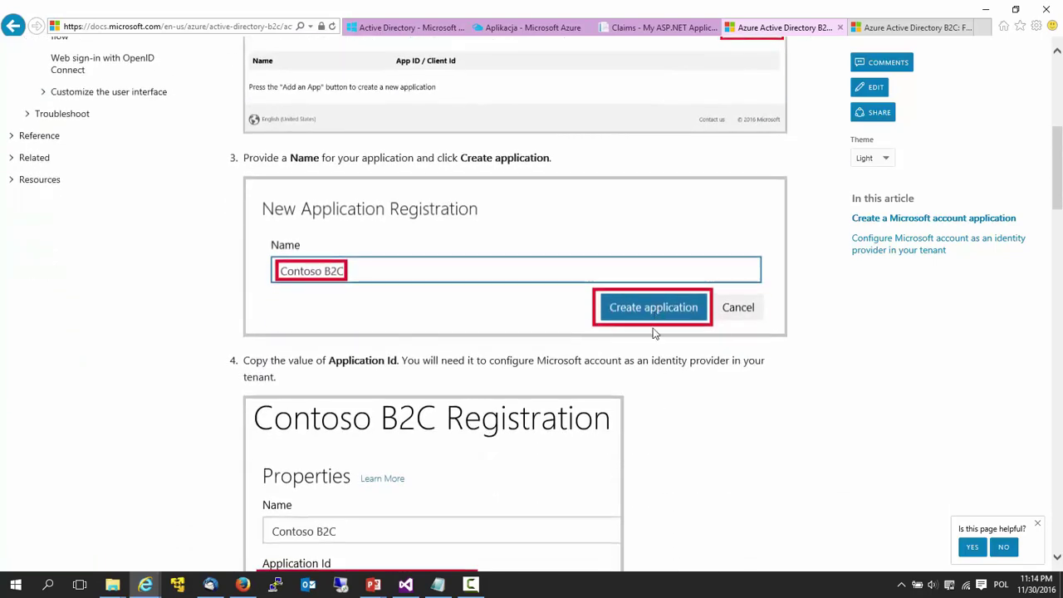
pyautogui.scroll(-6, 651, 346)
pyautogui.scroll(-3, 375, 367)
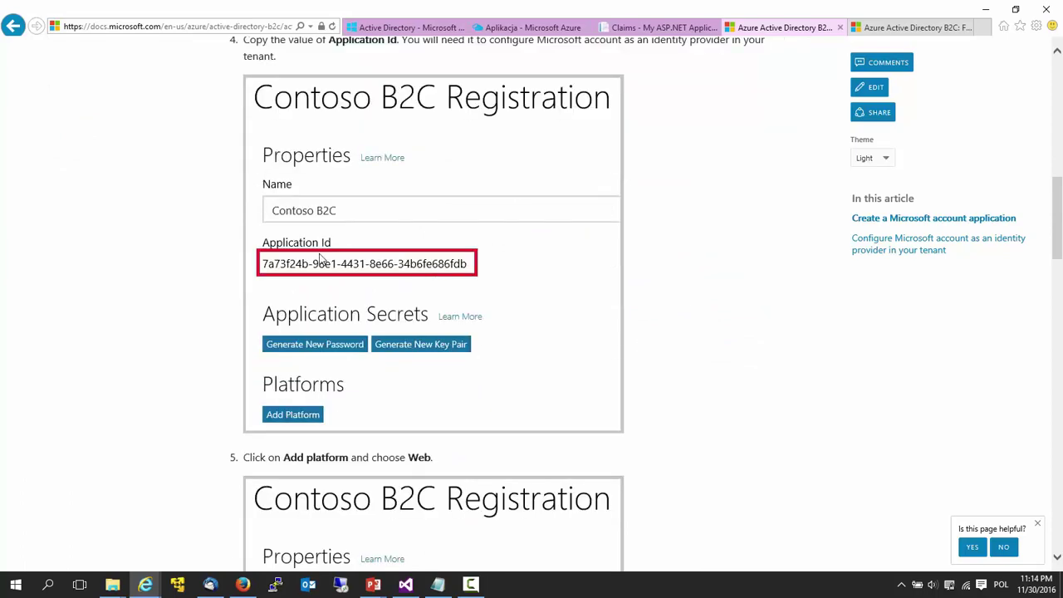
pyautogui.scroll(-12, 397, 390)
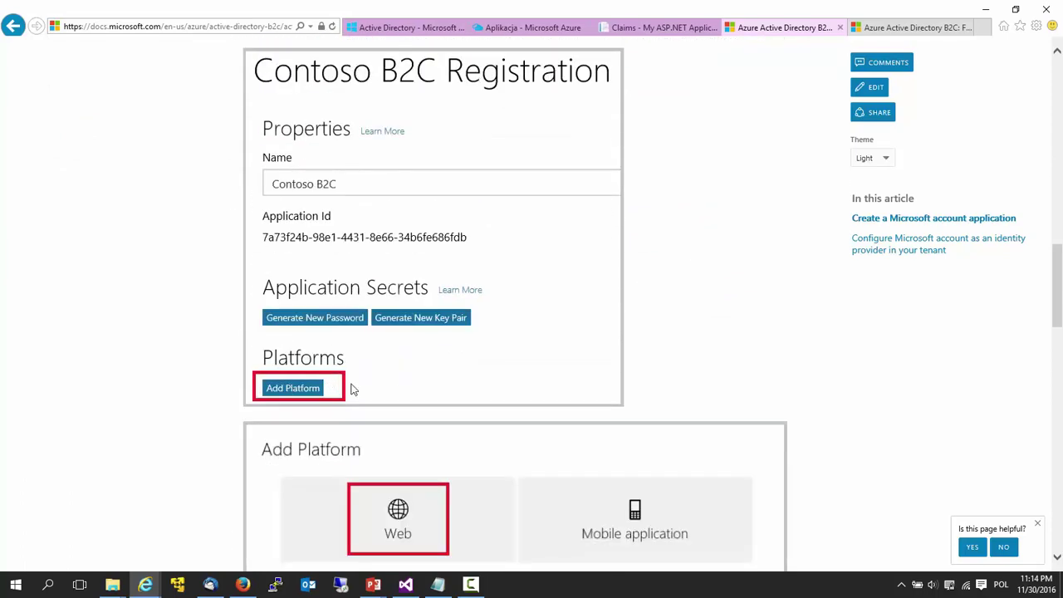
pyautogui.scroll(-9, 352, 389)
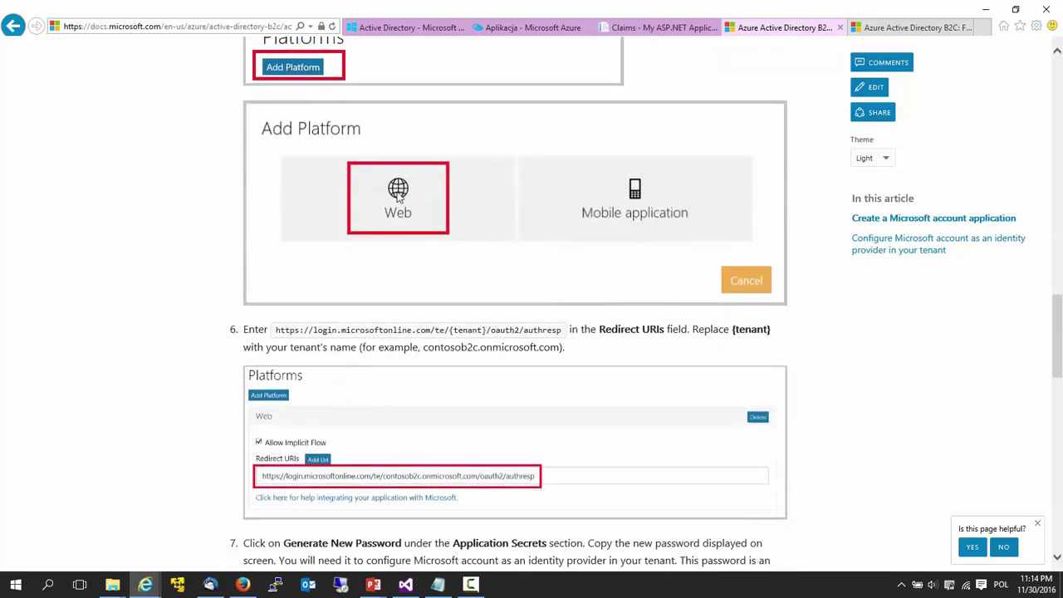
pyautogui.scroll(-3, 407, 373)
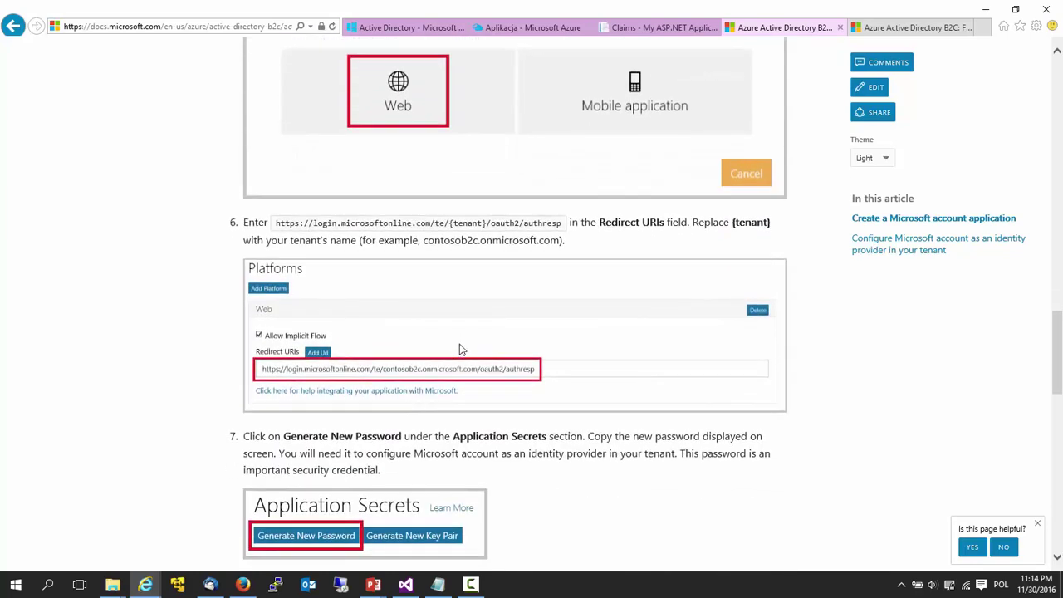
pyautogui.scroll(-3, 462, 349)
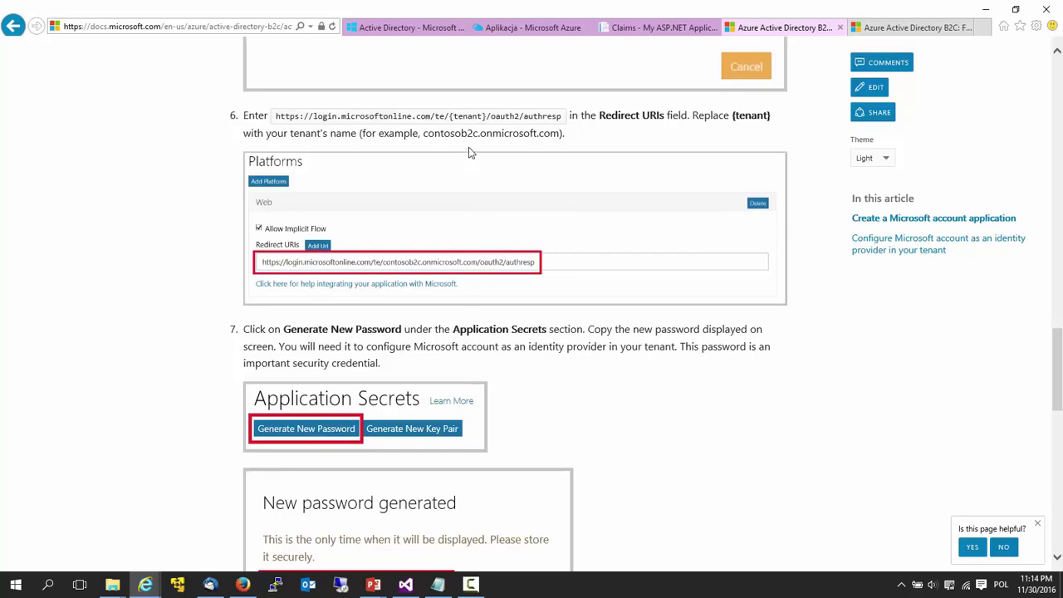
pyautogui.scroll(-9, 462, 363)
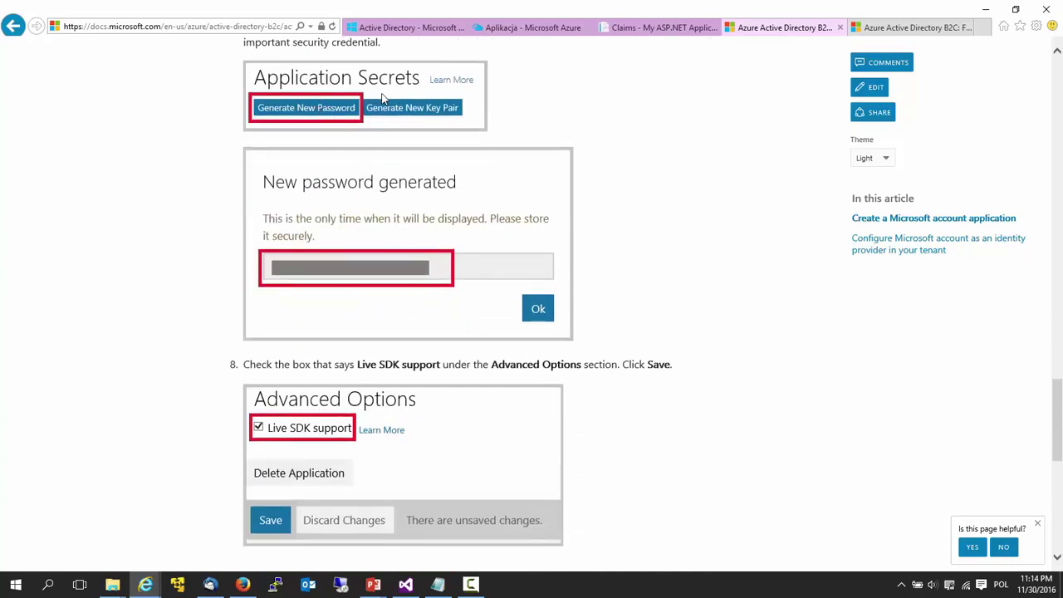
pyautogui.scroll(-6, 337, 157)
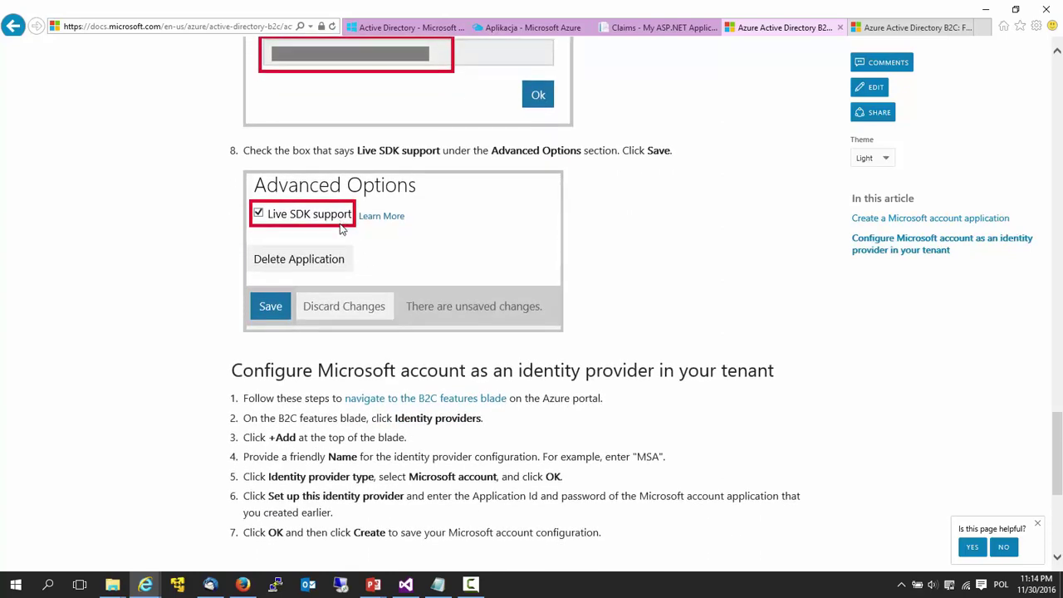
pyautogui.scroll(-3, 468, 473)
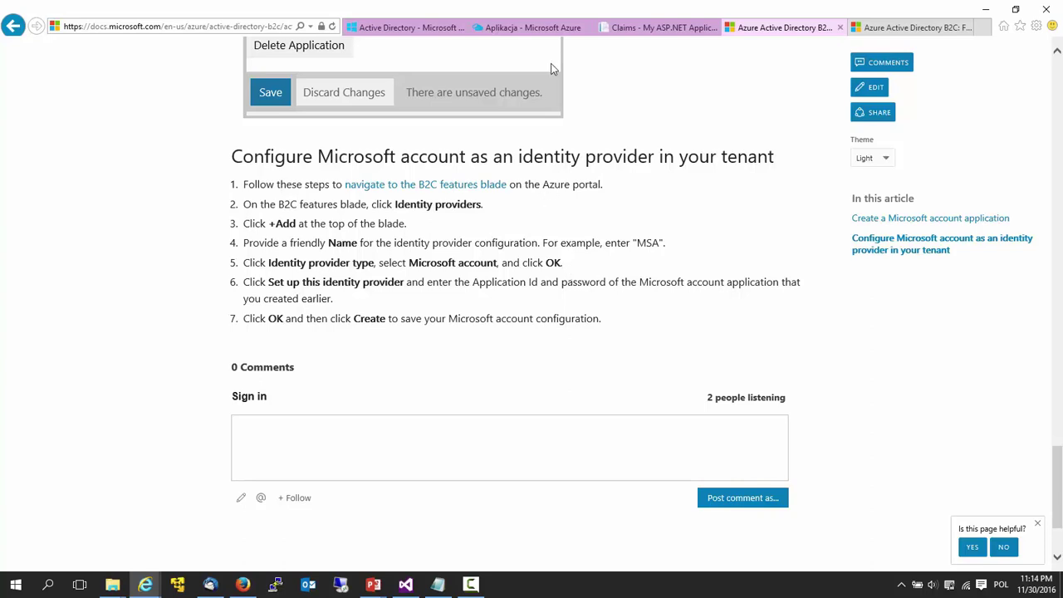
pyautogui.click(905, 30)
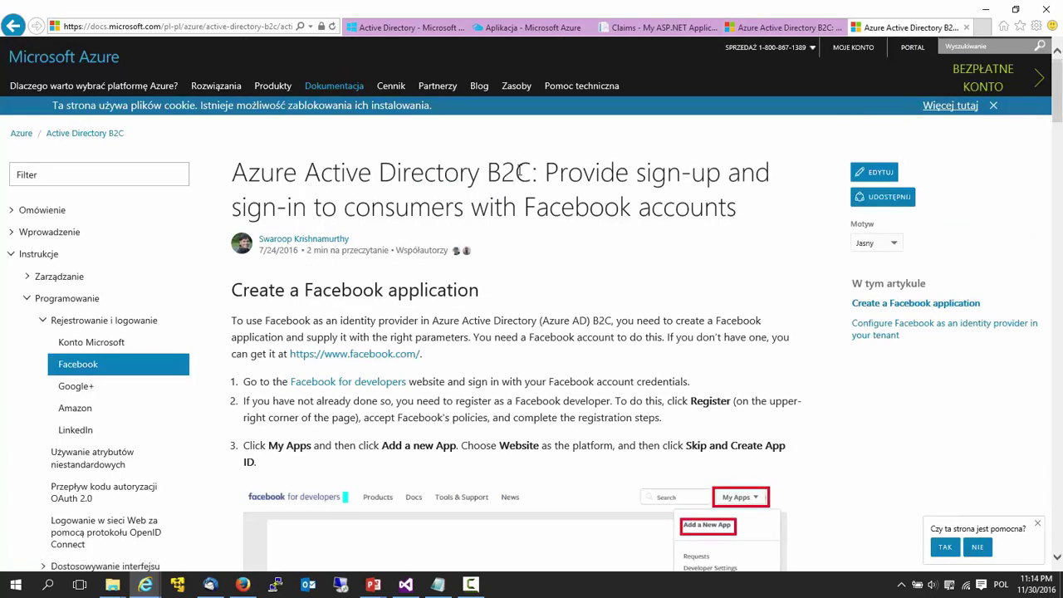
pyautogui.scroll(-3, 519, 171)
pyautogui.scroll(-5, 519, 171)
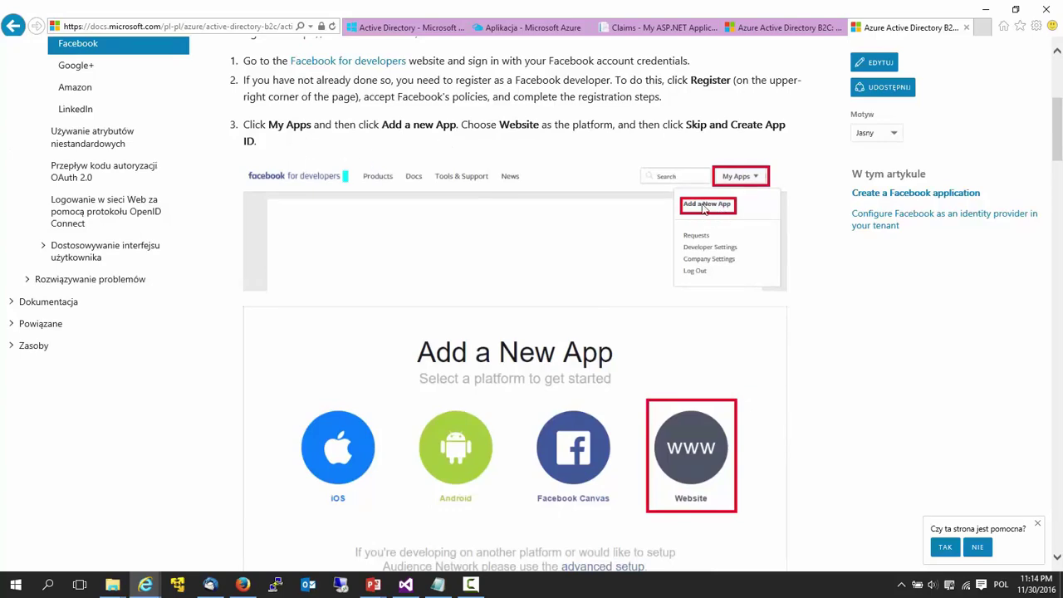
pyautogui.scroll(-7, 706, 406)
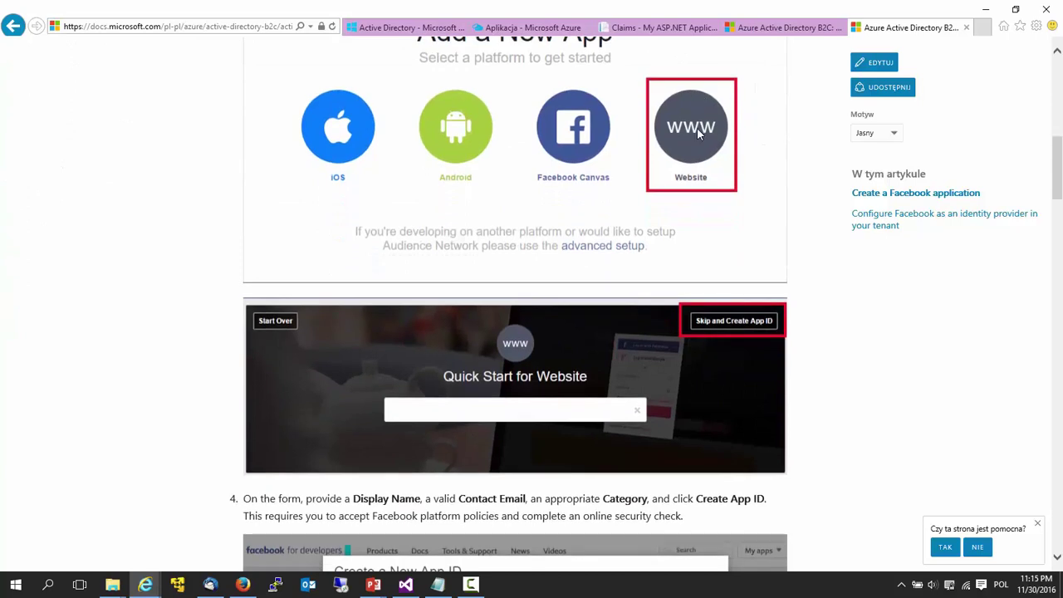
pyautogui.scroll(-7, 697, 133)
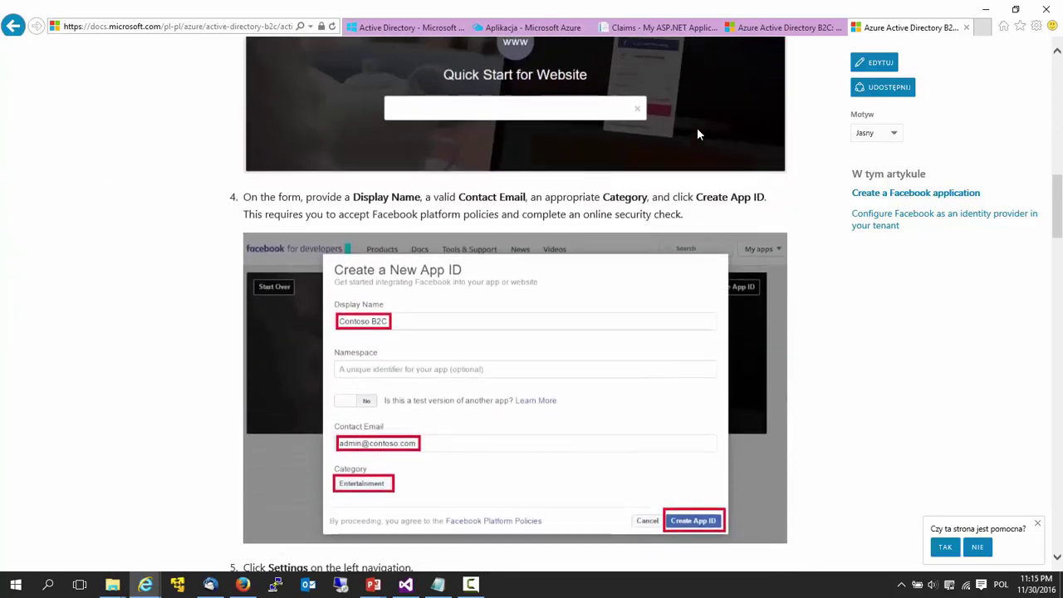
pyautogui.scroll(2, 697, 133)
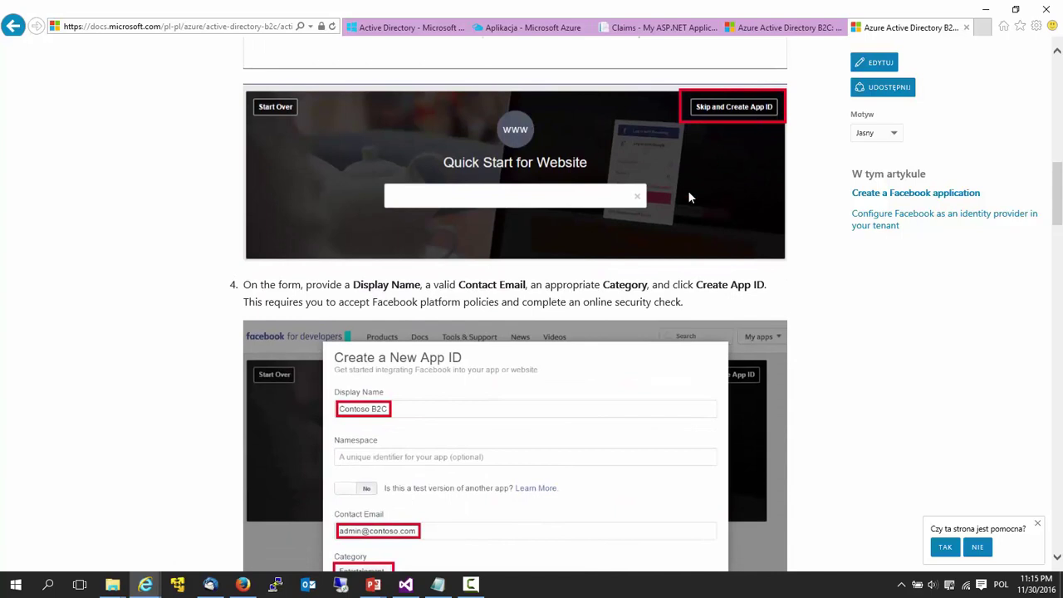
pyautogui.scroll(-5, 491, 338)
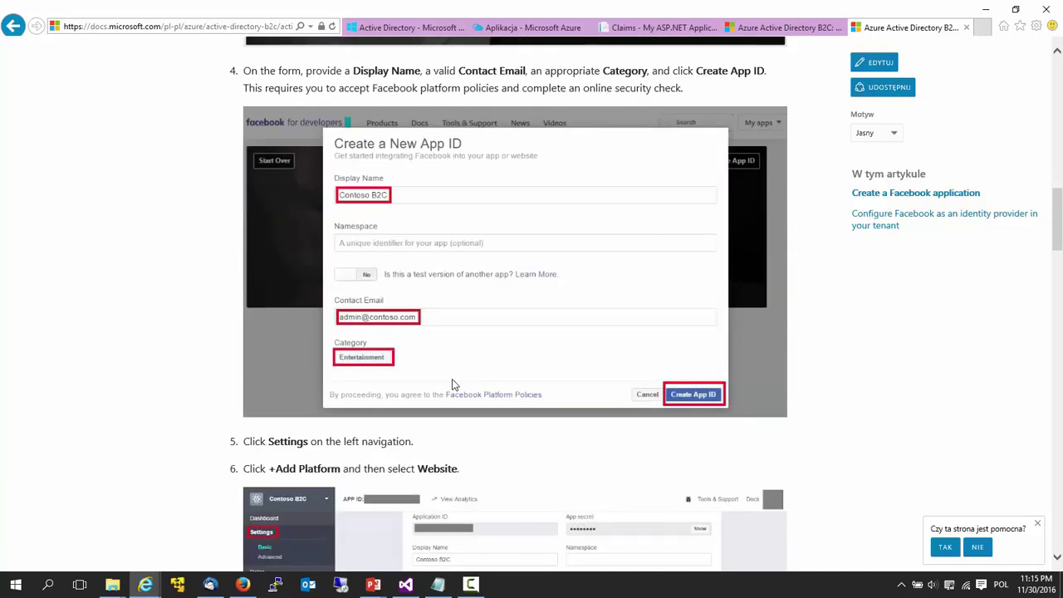
pyautogui.scroll(-5, 451, 365)
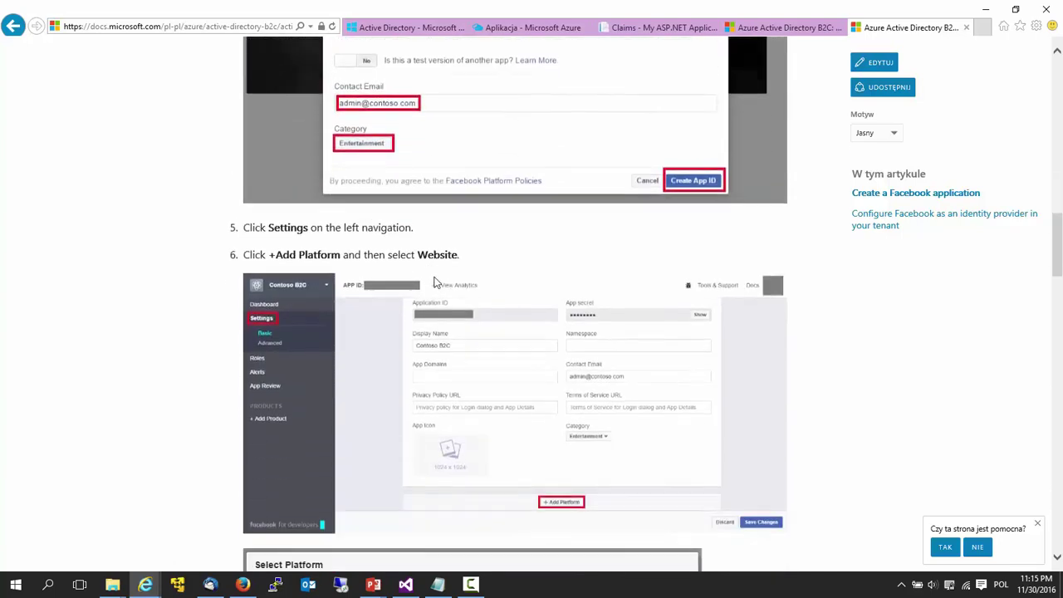
pyautogui.scroll(-7, 433, 282)
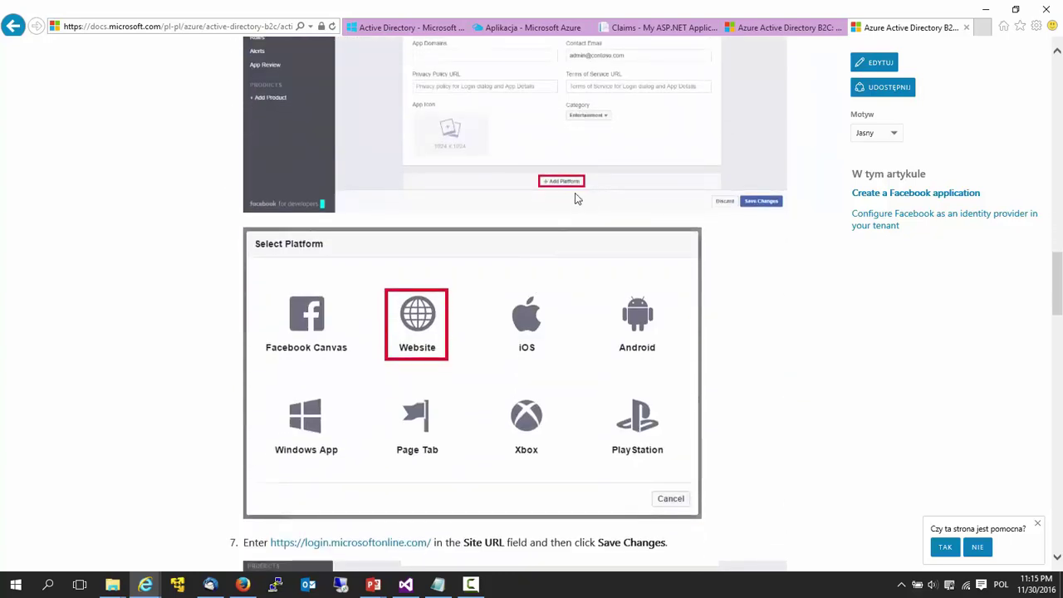
pyautogui.scroll(-5, 435, 360)
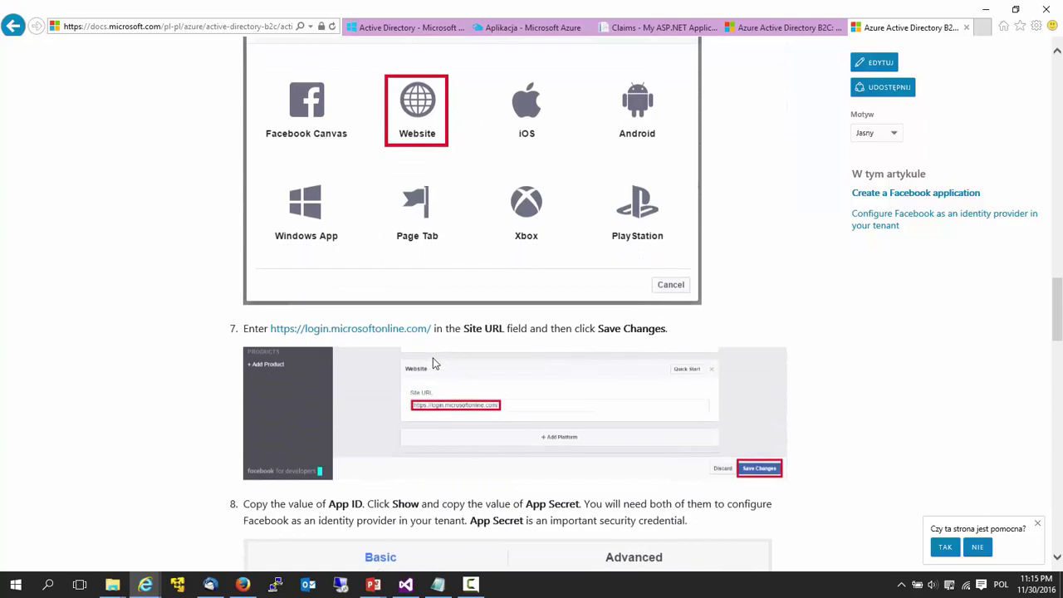
pyautogui.scroll(-2, 432, 363)
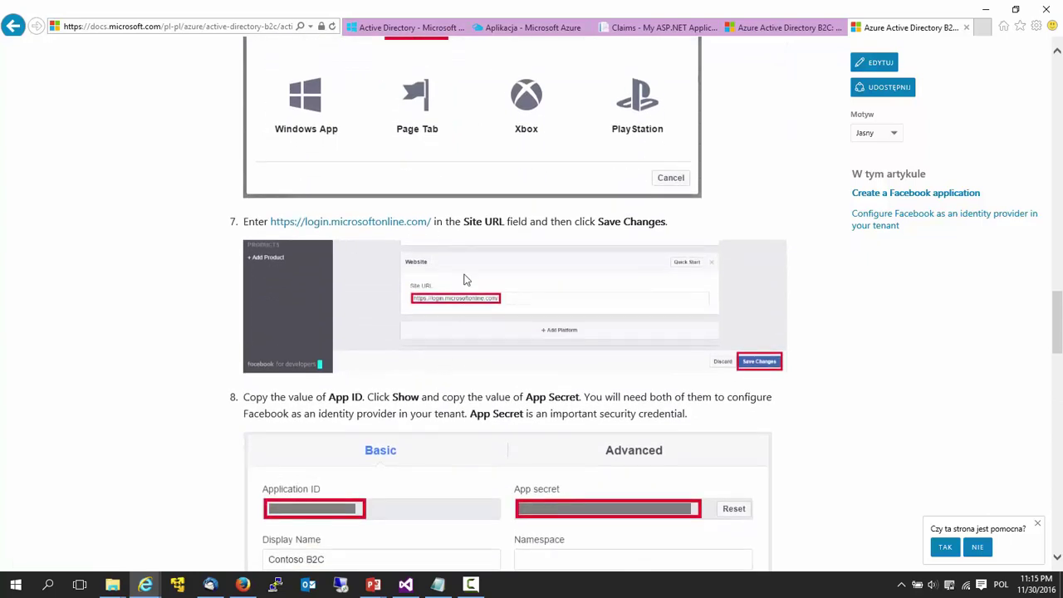
pyautogui.scroll(-5, 476, 329)
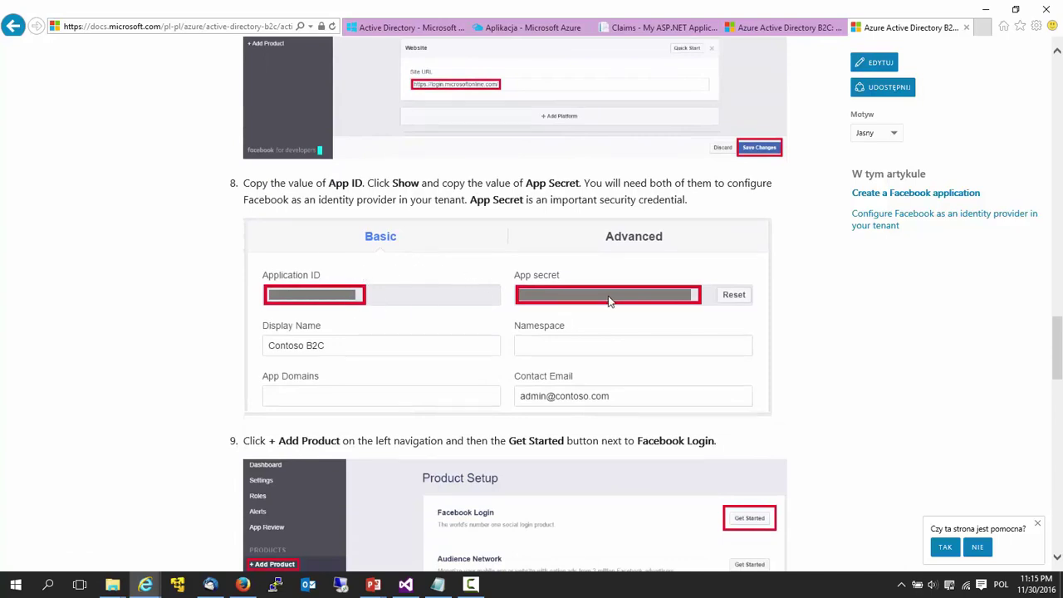
pyautogui.scroll(-5, 608, 299)
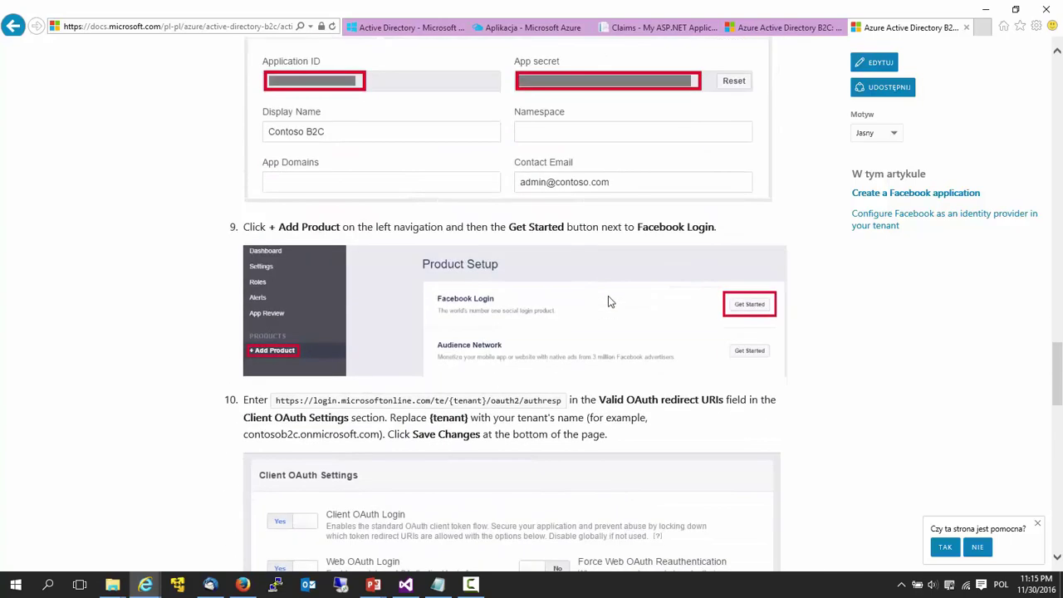
pyautogui.scroll(-3, 540, 249)
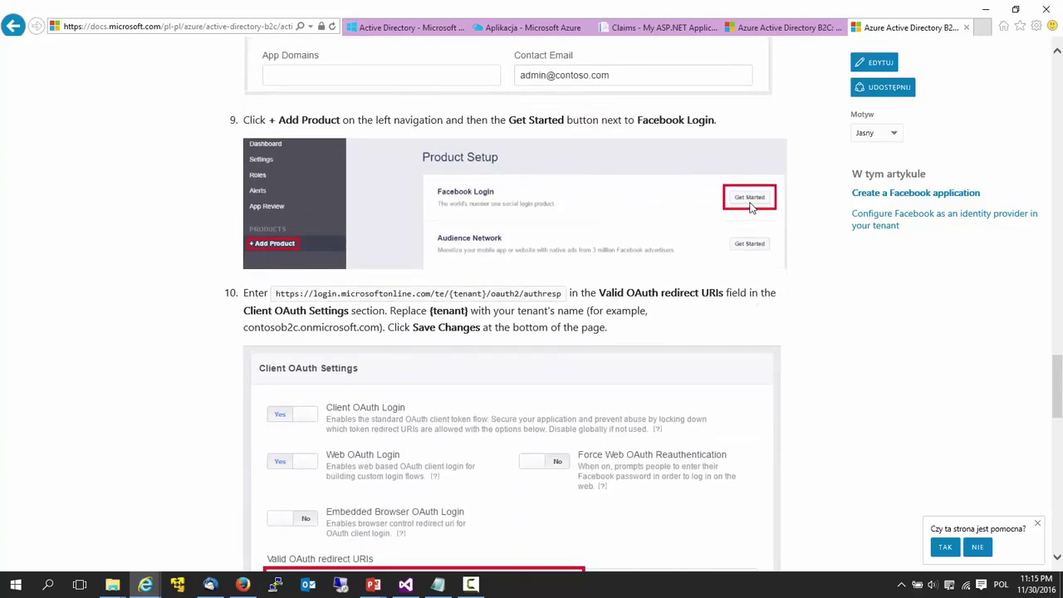
pyautogui.scroll(-5, 513, 315)
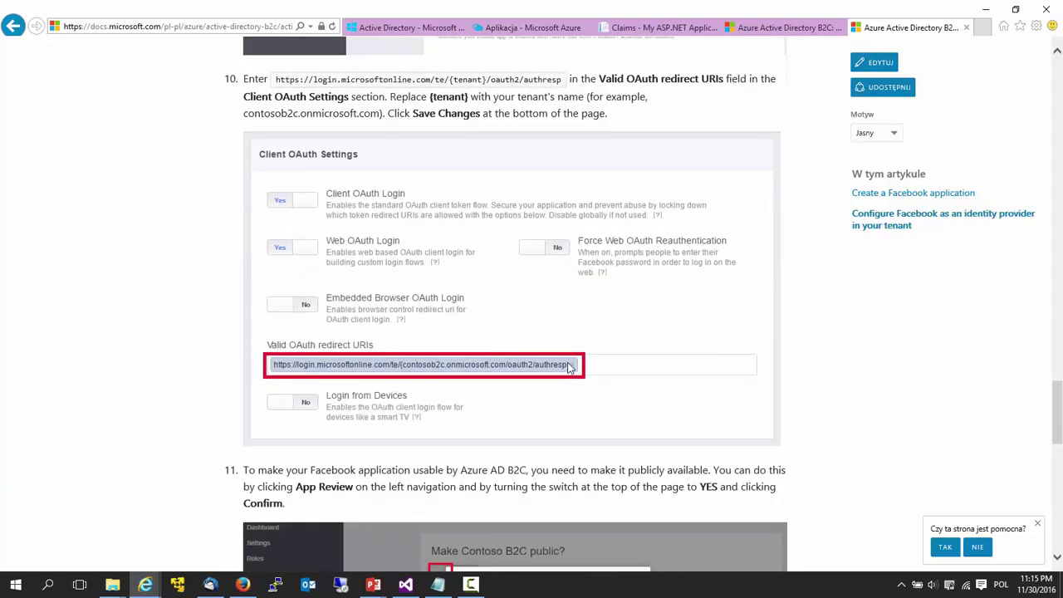
pyautogui.scroll(-5, 570, 368)
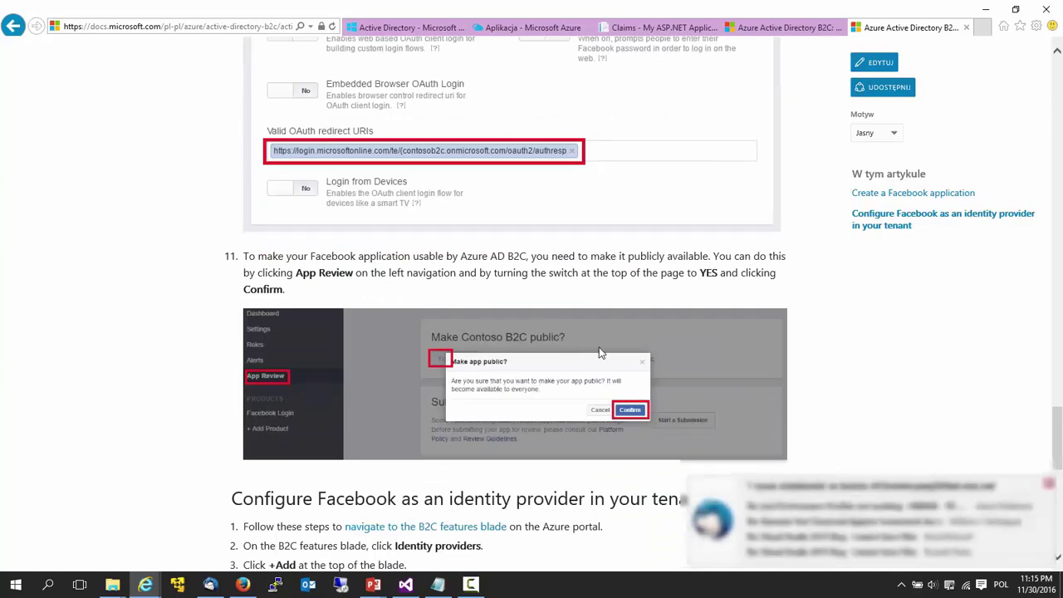
pyautogui.scroll(-5, 599, 350)
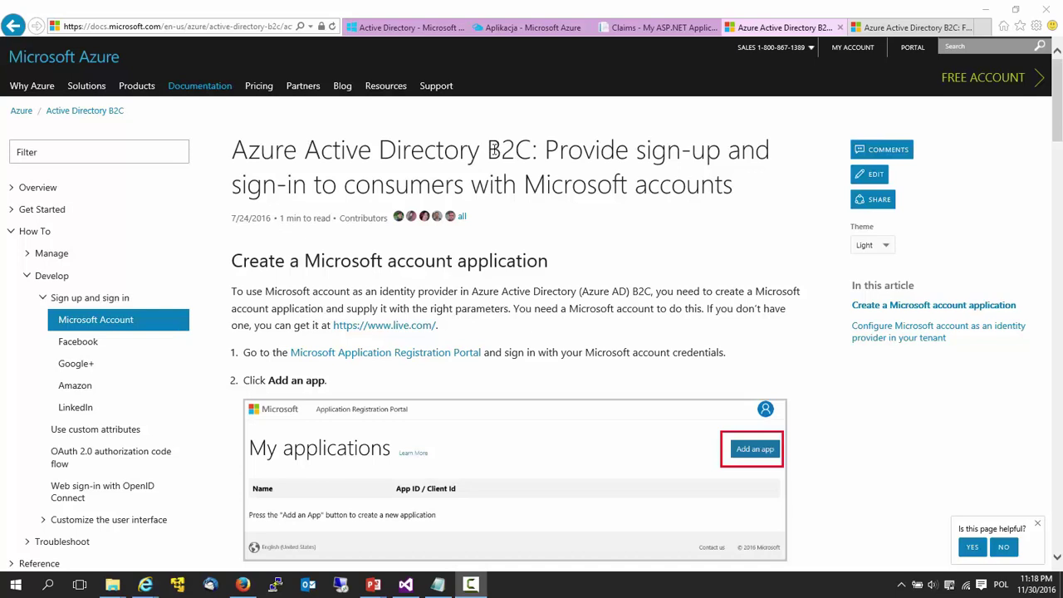
# From the Azure AD B2C docs article, open the Application Registration Portal link in a new tab.
pyautogui.moveTo(494, 150); pyautogui.dragTo(520, 150)
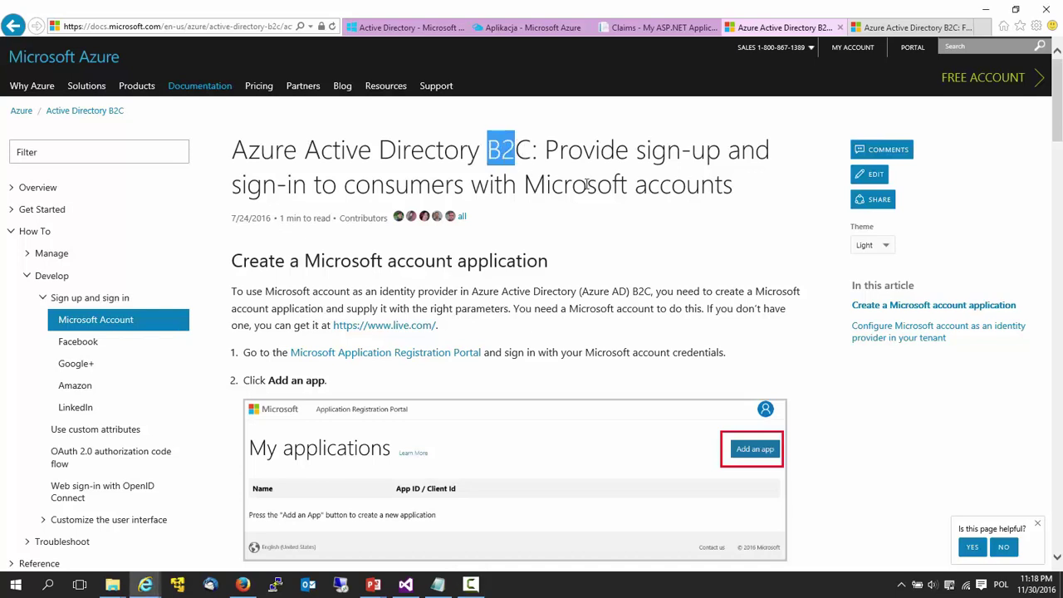
pyautogui.click(407, 330)
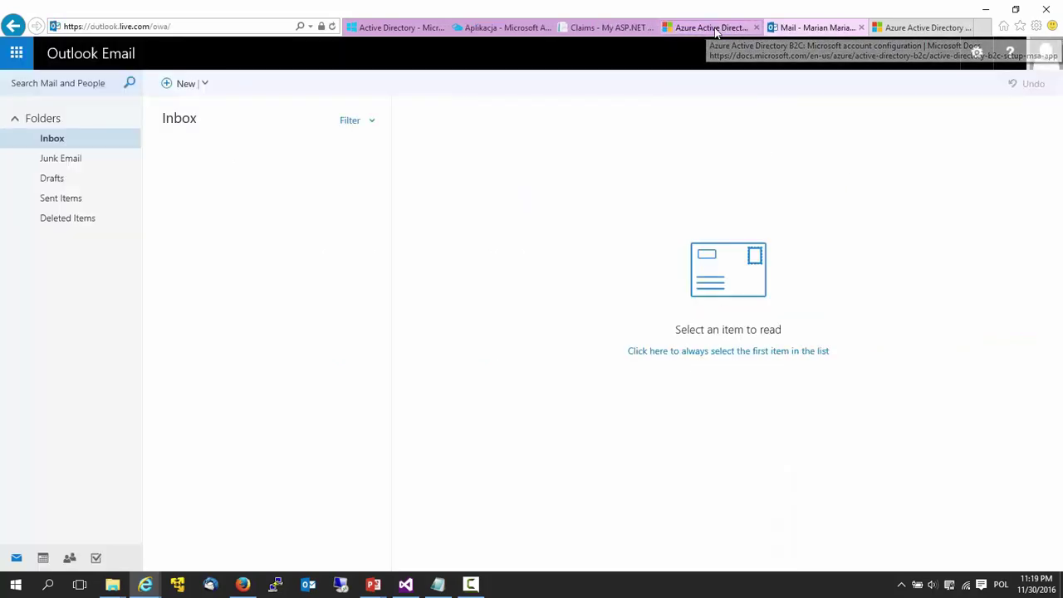
pyautogui.click(716, 31)
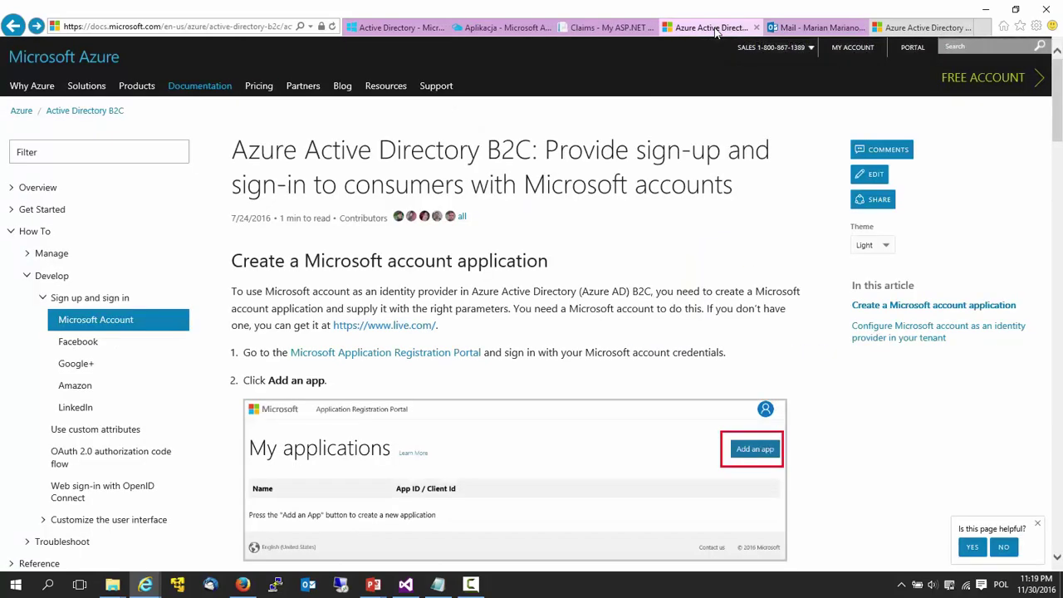
pyautogui.rightClick(448, 357)
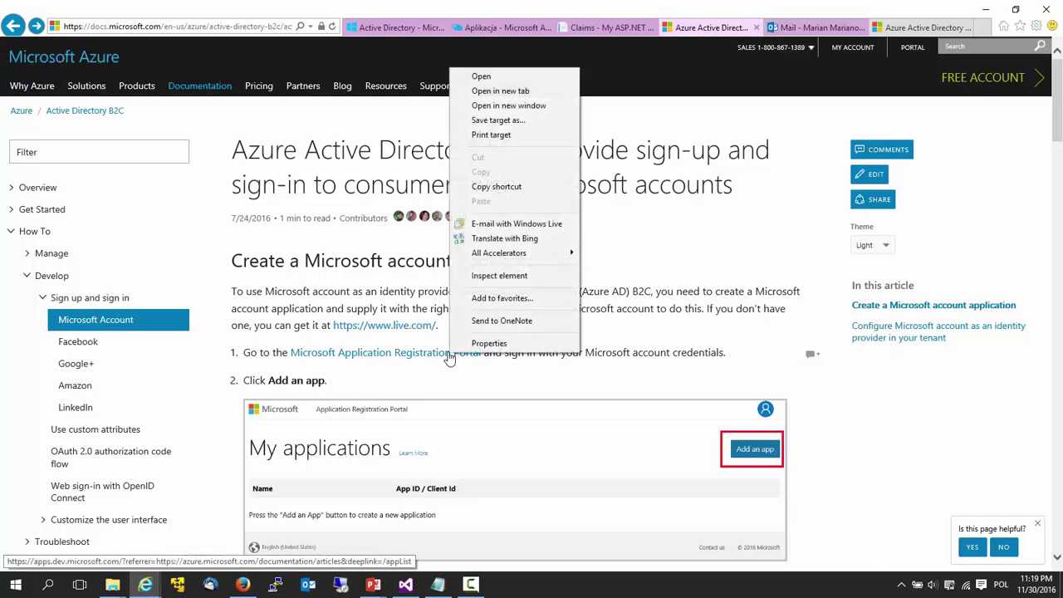
pyautogui.click(502, 92)
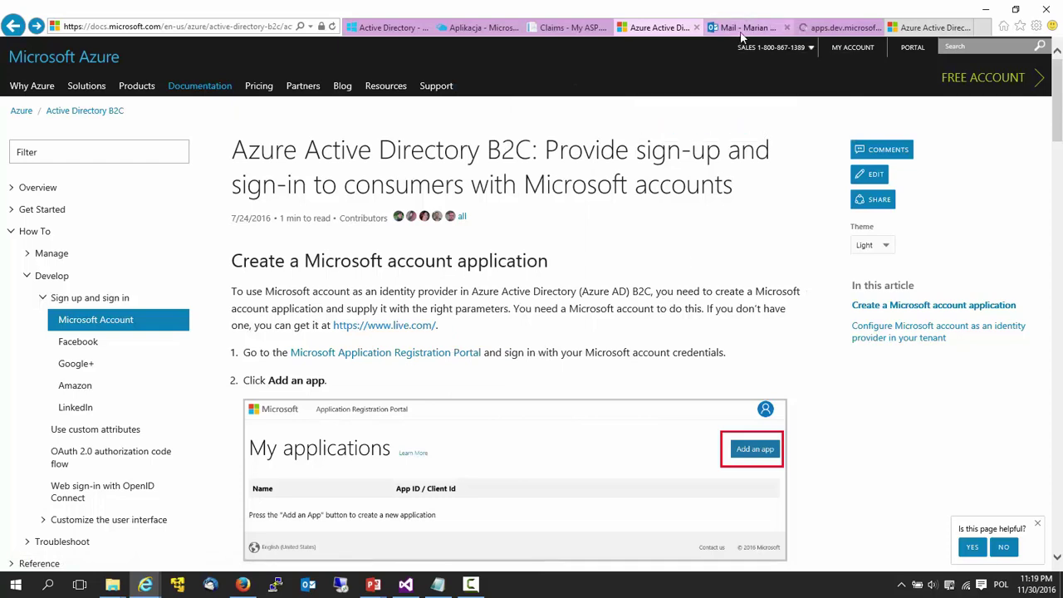
# Close the Outlook page and finish signing in with the Microsoft account password.
pyautogui.click(772, 31)
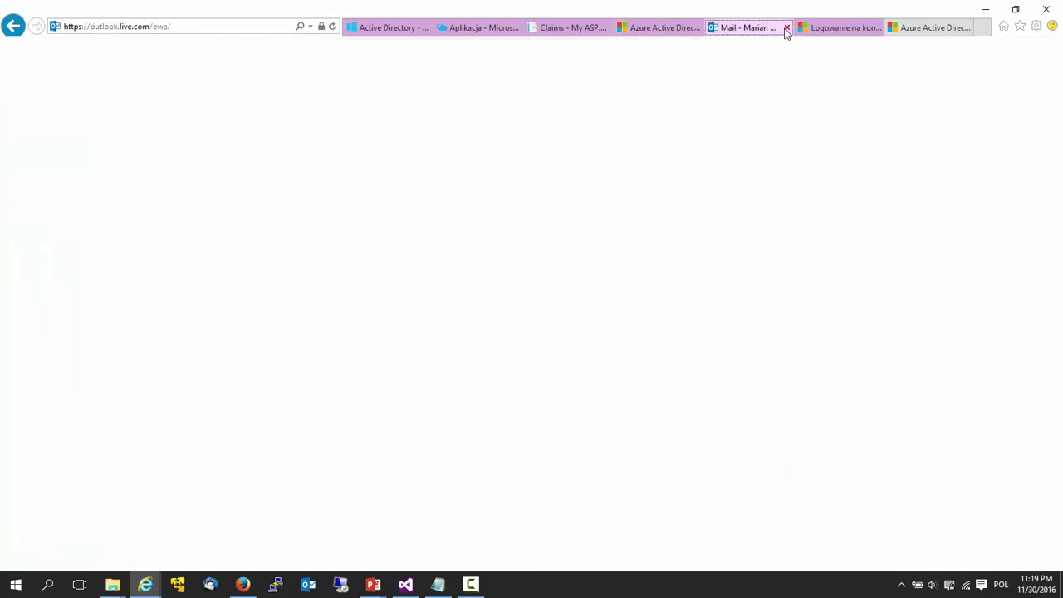
pyautogui.click(786, 28)
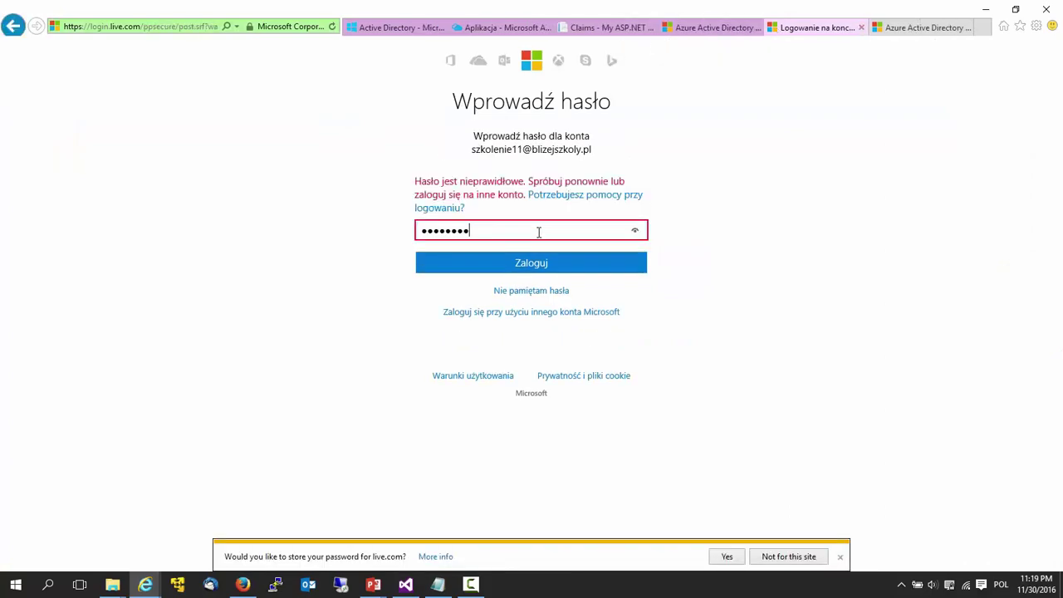
pyautogui.press('Return')
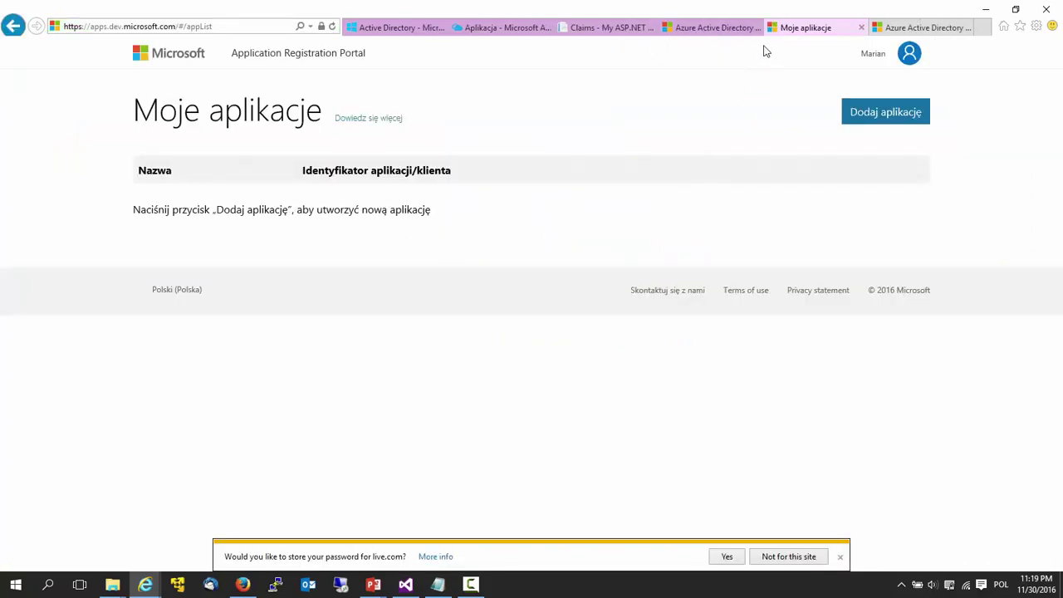
# Review the docs' 'Create a Microsoft account application' steps, then return to the empty app list.
pyautogui.click(715, 29)
pyautogui.scroll(-3, 598, 310)
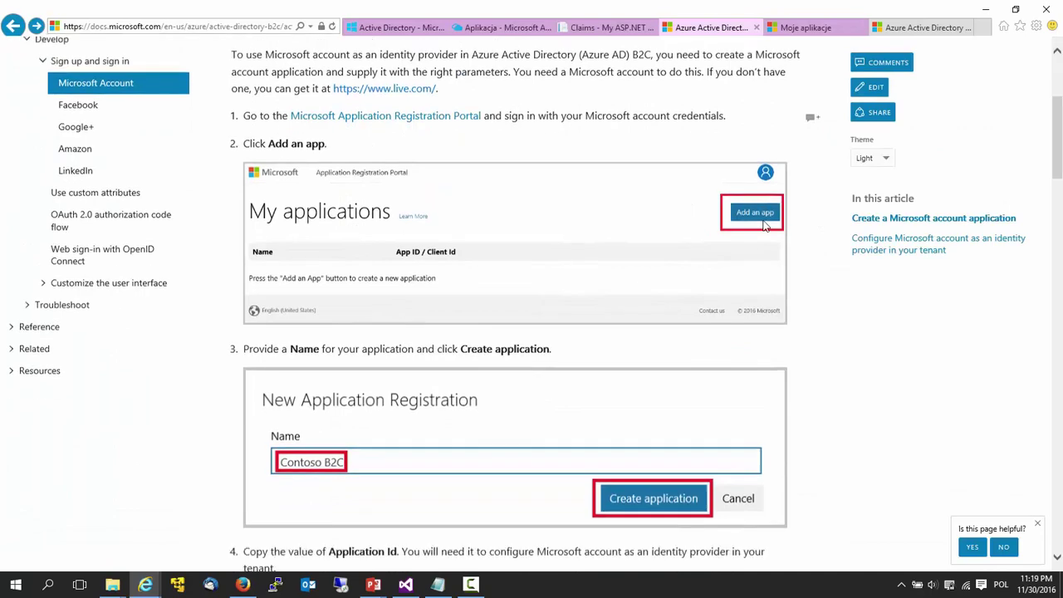
pyautogui.scroll(-2, 764, 212)
pyautogui.scroll(1, 761, 196)
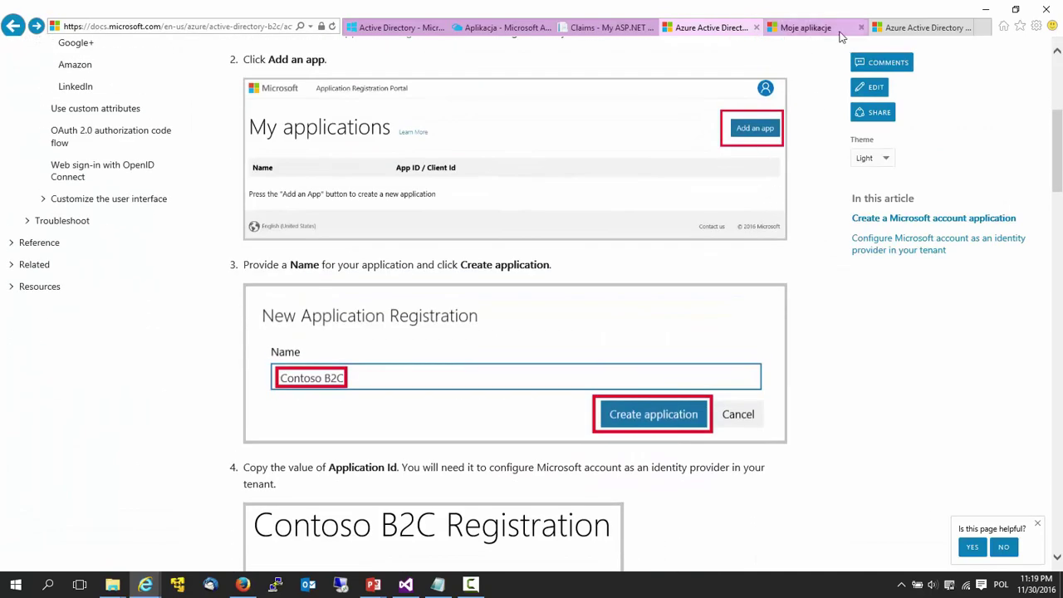
pyautogui.click(814, 30)
# Register a new app named Aplikacja, copying the name from the Azure B2C Applications list.
pyautogui.click(871, 117)
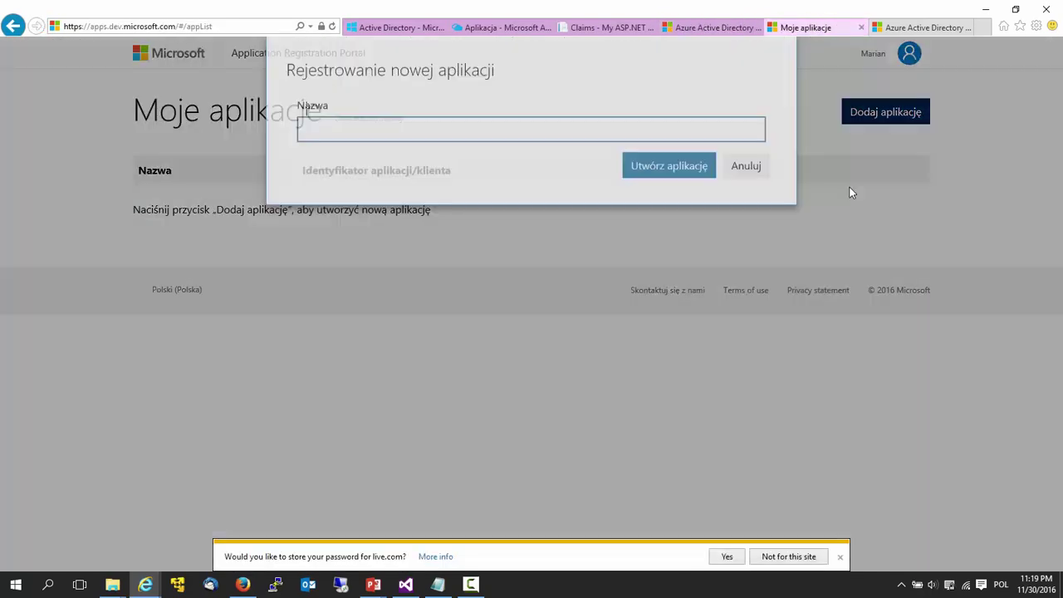
pyautogui.click(502, 27)
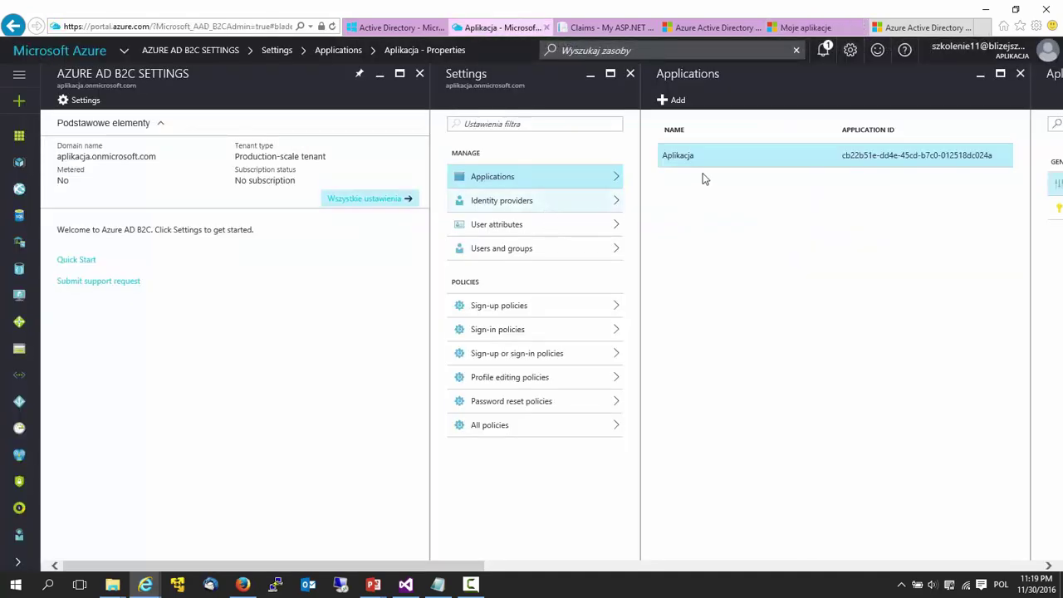
pyautogui.moveTo(696, 160); pyautogui.dragTo(664, 161)
pyautogui.hotkey('ctrl', 'c')
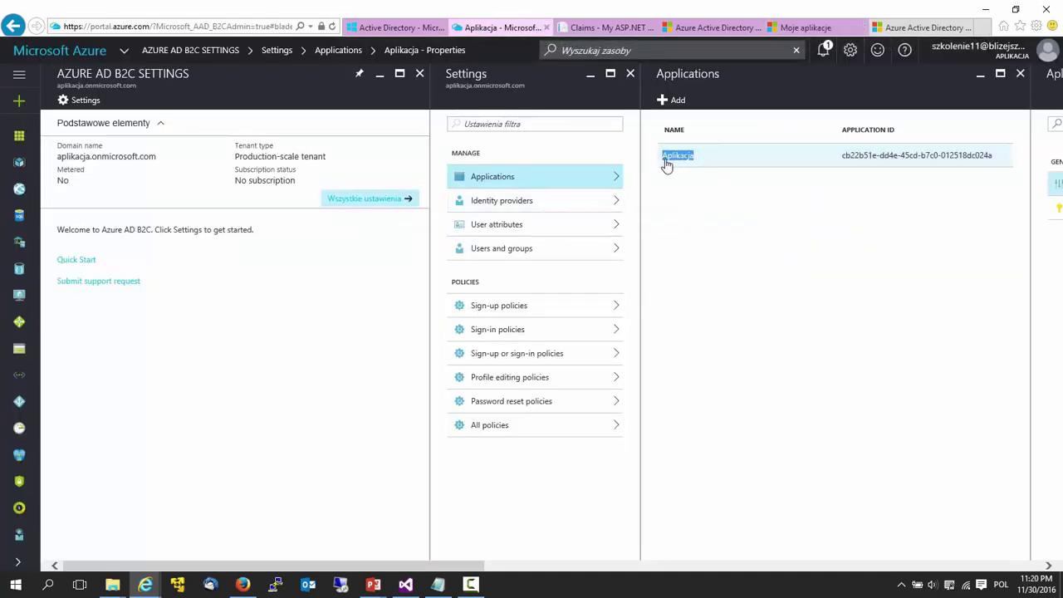
pyautogui.click(792, 29)
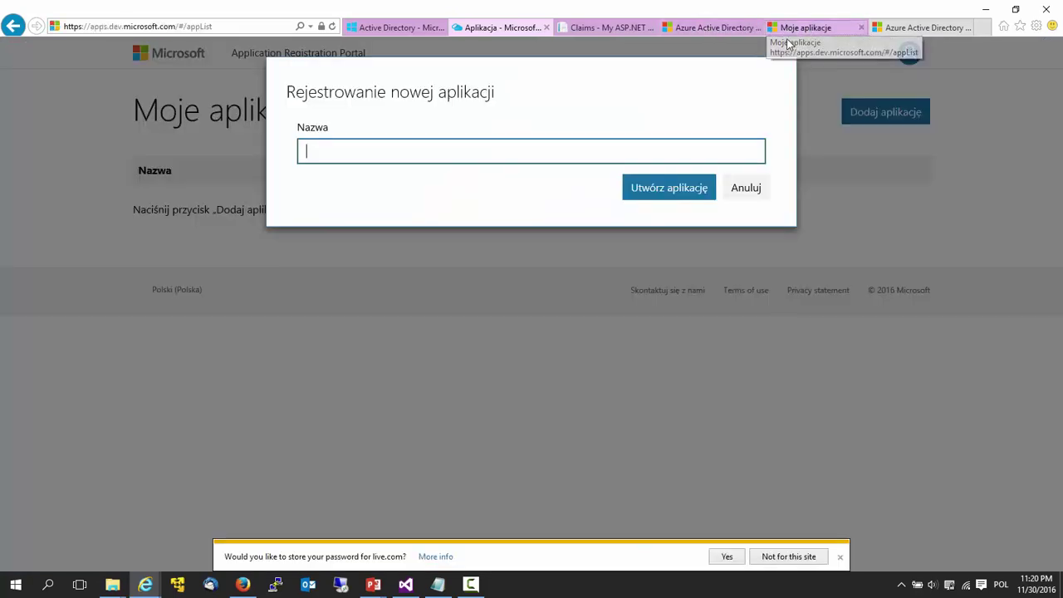
pyautogui.hotkey('ctrl', 'v')
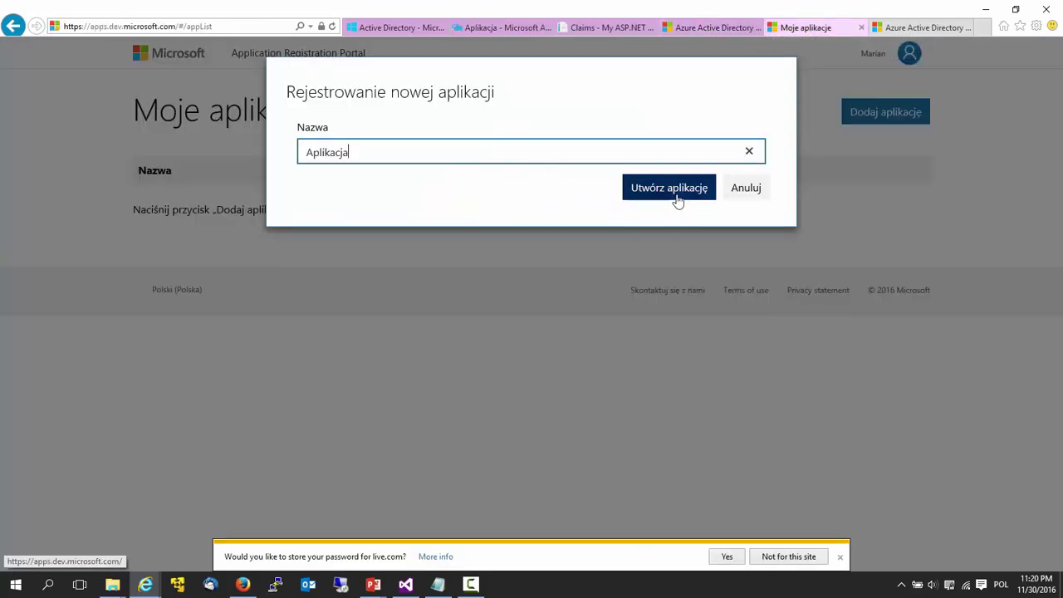
pyautogui.click(676, 199)
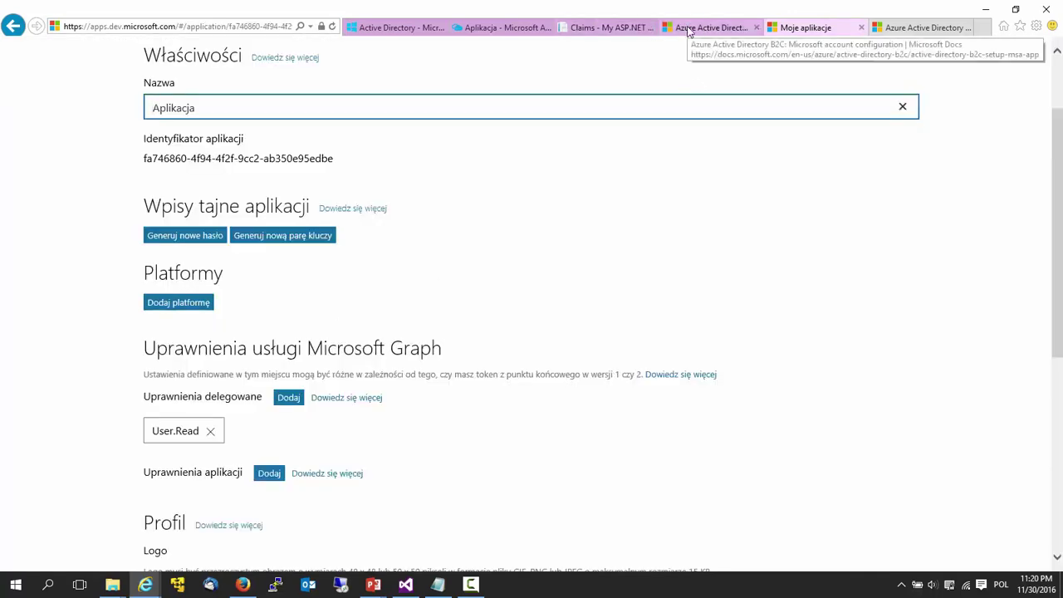
# Scroll the docs article ahead to the Add platform step.
pyautogui.click(688, 31)
pyautogui.scroll(-3, 545, 307)
pyautogui.scroll(-2, 546, 315)
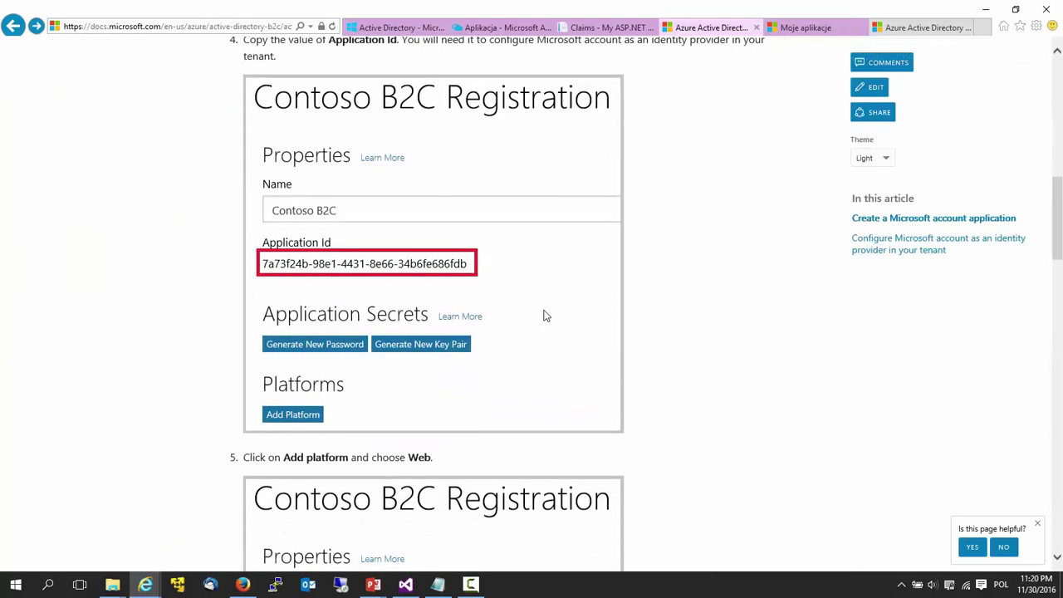
pyautogui.scroll(-1, 546, 315)
# Read further through the docs steps, then return to the Aplikacja registration page.
pyautogui.scroll(-1, 546, 316)
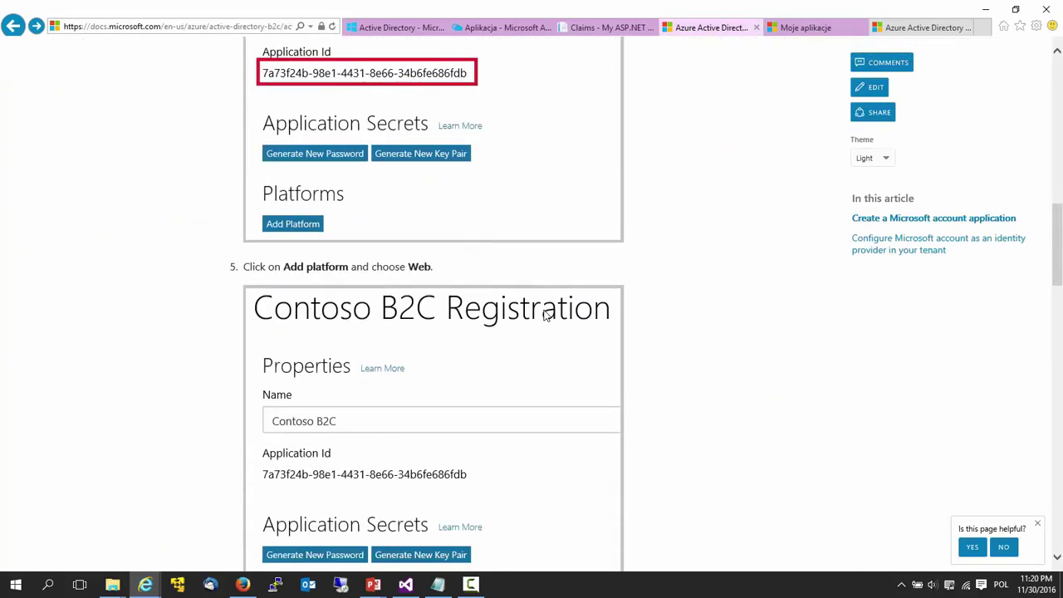
pyautogui.scroll(-1, 545, 316)
pyautogui.scroll(3, 546, 316)
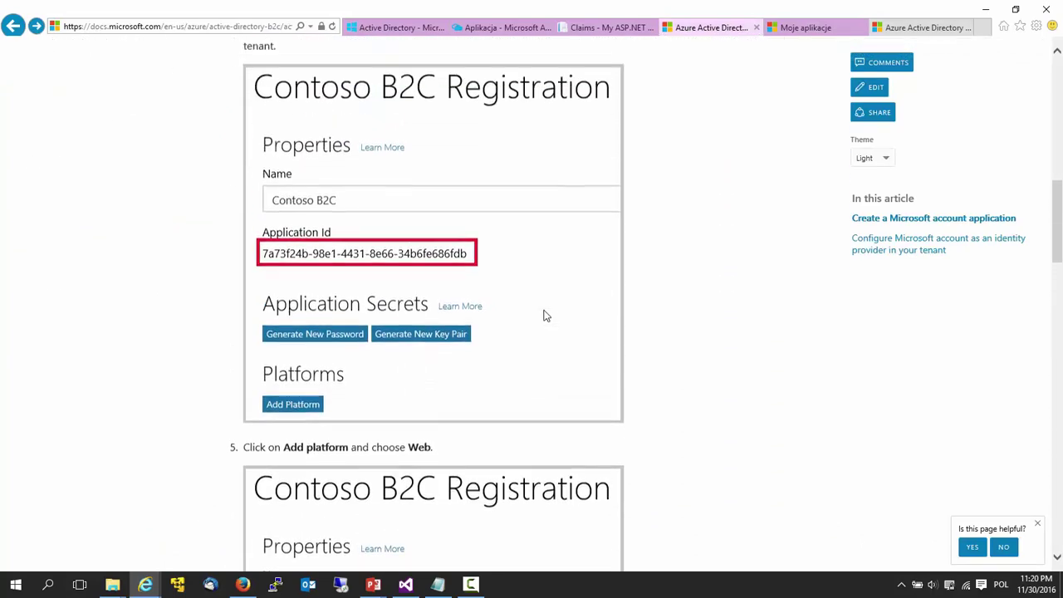
pyautogui.scroll(-1, 546, 315)
pyautogui.scroll(-2, 546, 316)
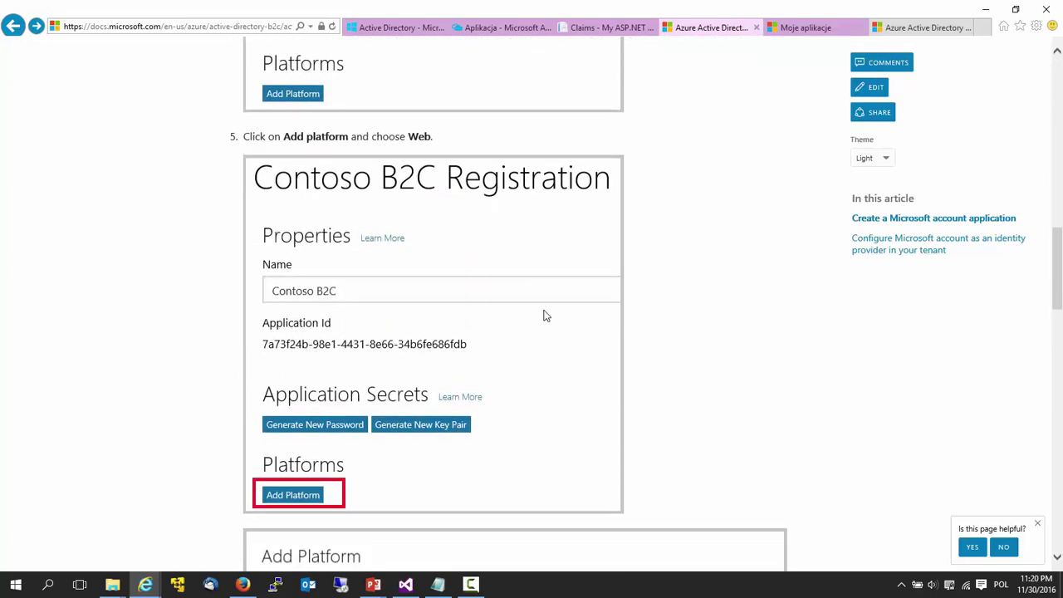
pyautogui.scroll(-2, 546, 315)
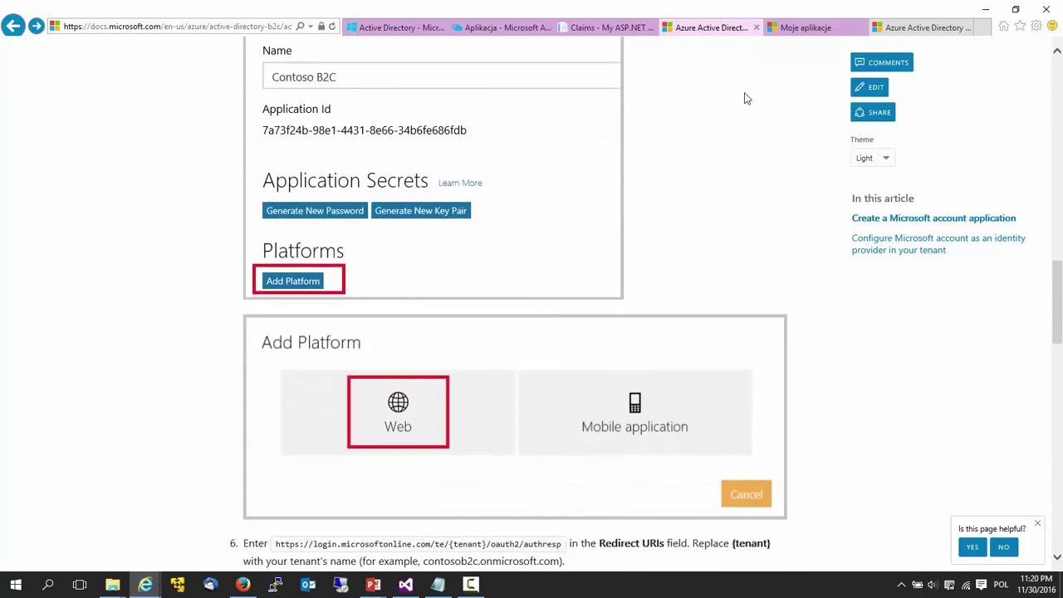
pyautogui.click(801, 27)
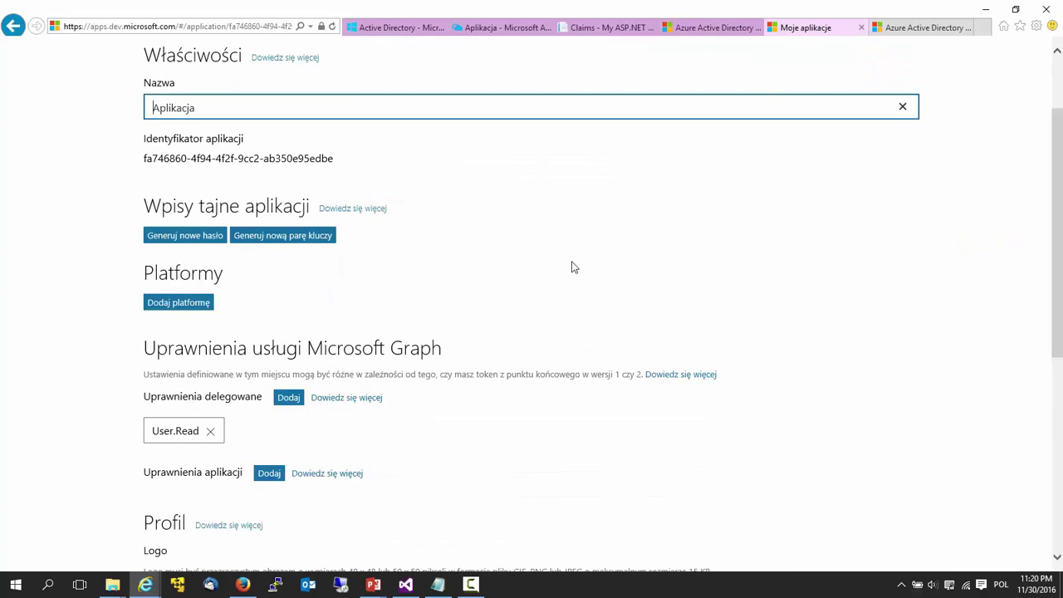
# Copy the Aplikacja application ID into Notepad under a 'Microsoft Account:' heading.
pyautogui.moveTo(334, 158); pyautogui.dragTo(147, 161)
pyautogui.hotkey('ctrl', 'c')
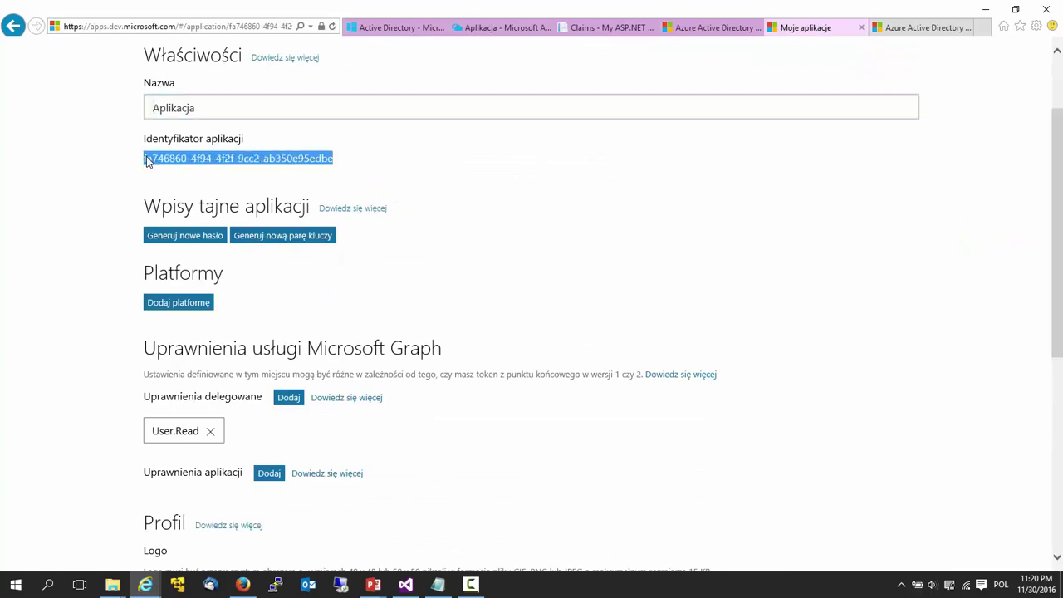
pyautogui.click(438, 585)
pyautogui.click(642, 324)
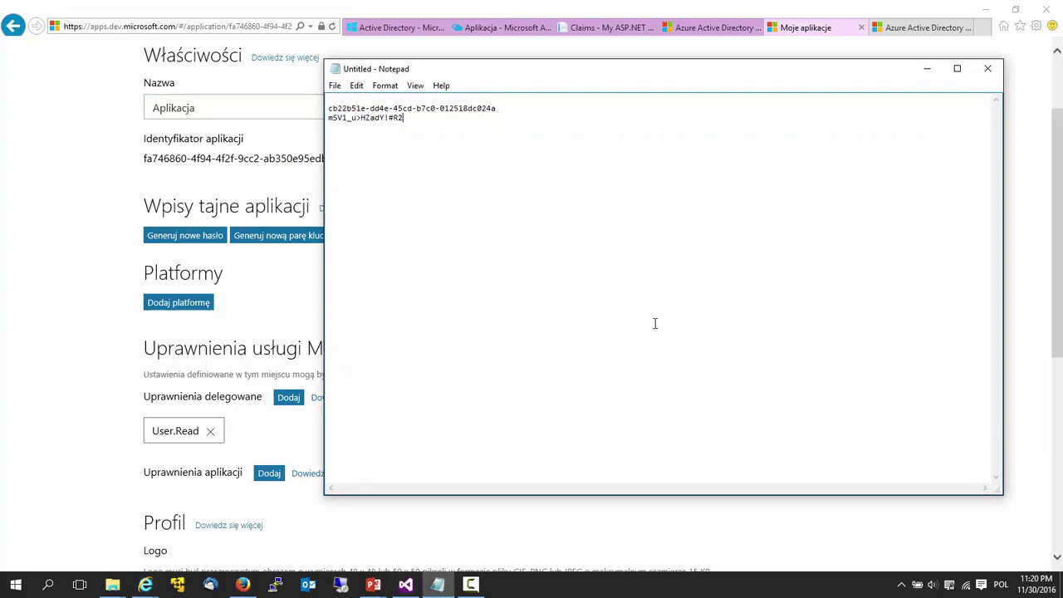
pyautogui.write('Microsoft Account:')
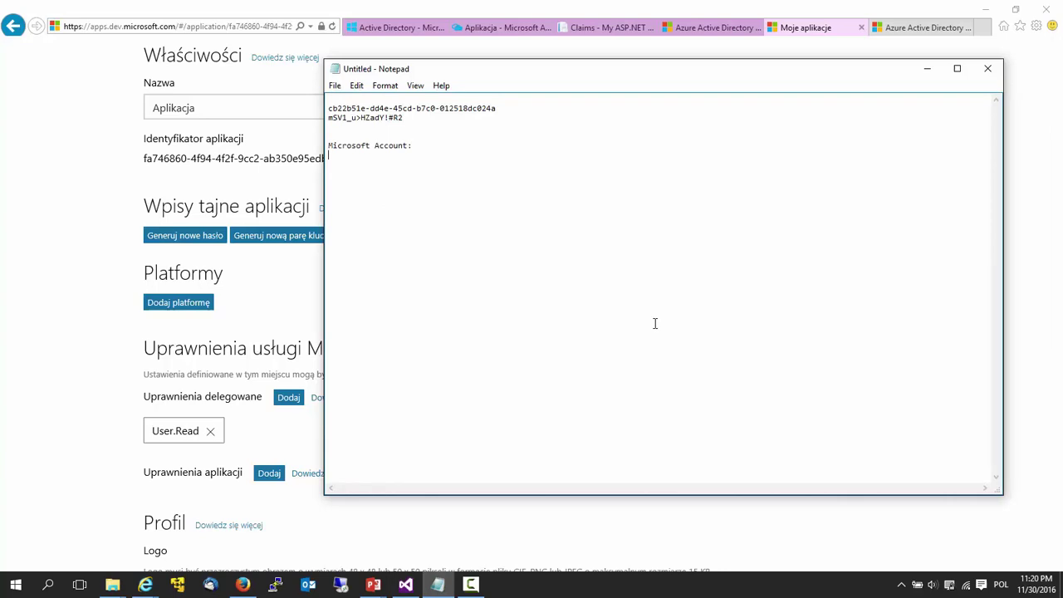
pyautogui.hotkey('ctrl', 'v')
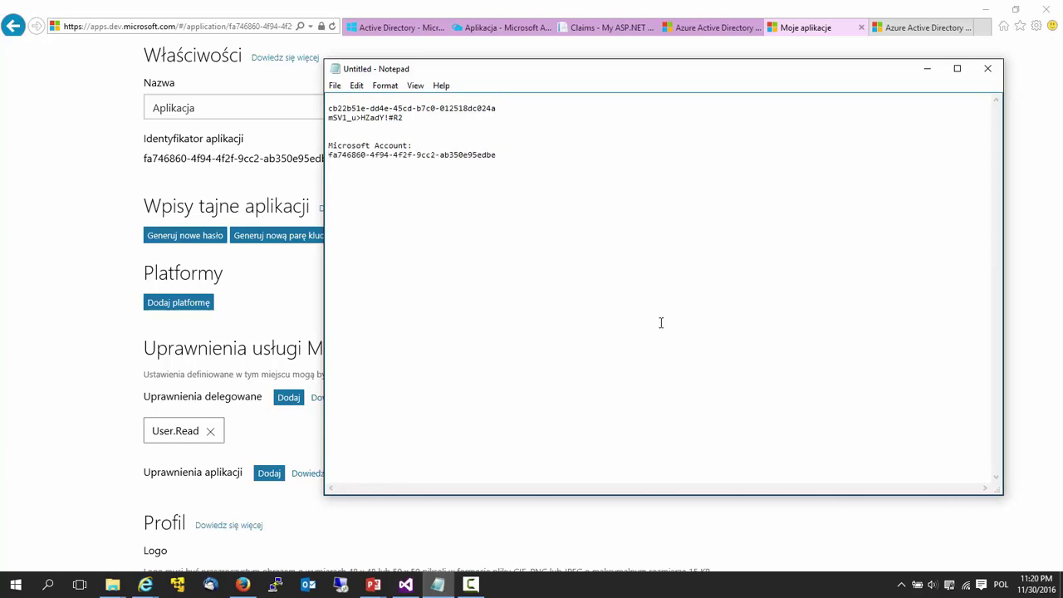
# Add a Web platform and paste the docs' oauth2/authresp redirect URL into its redirect field.
pyautogui.click(198, 304)
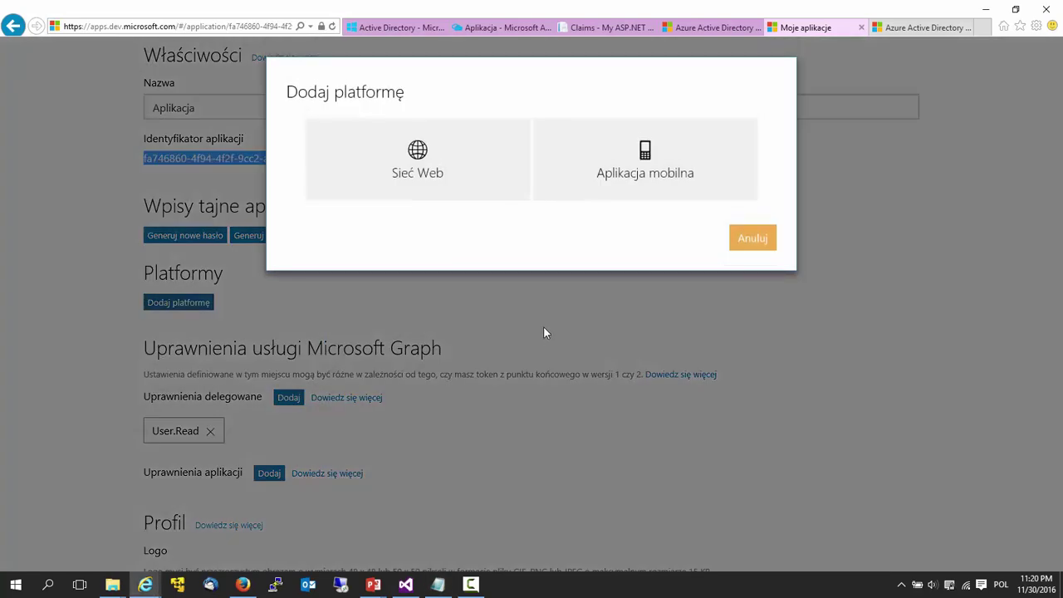
pyautogui.click(432, 171)
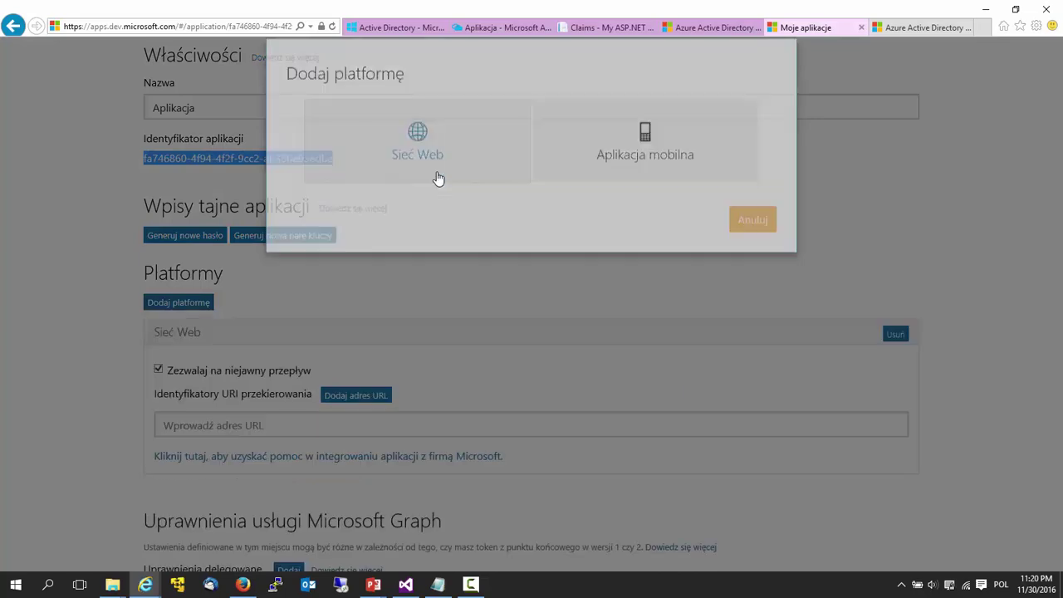
pyautogui.scroll(-3, 662, 366)
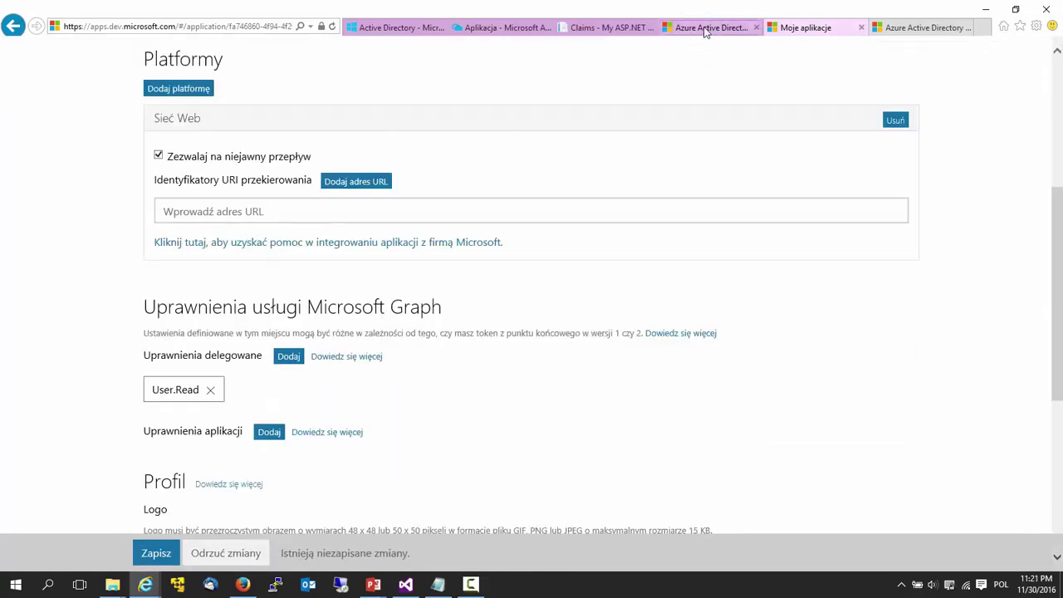
pyautogui.click(707, 27)
pyautogui.scroll(-3, 552, 368)
pyautogui.doubleClick(550, 221)
pyautogui.hotkey('ctrl', 'c')
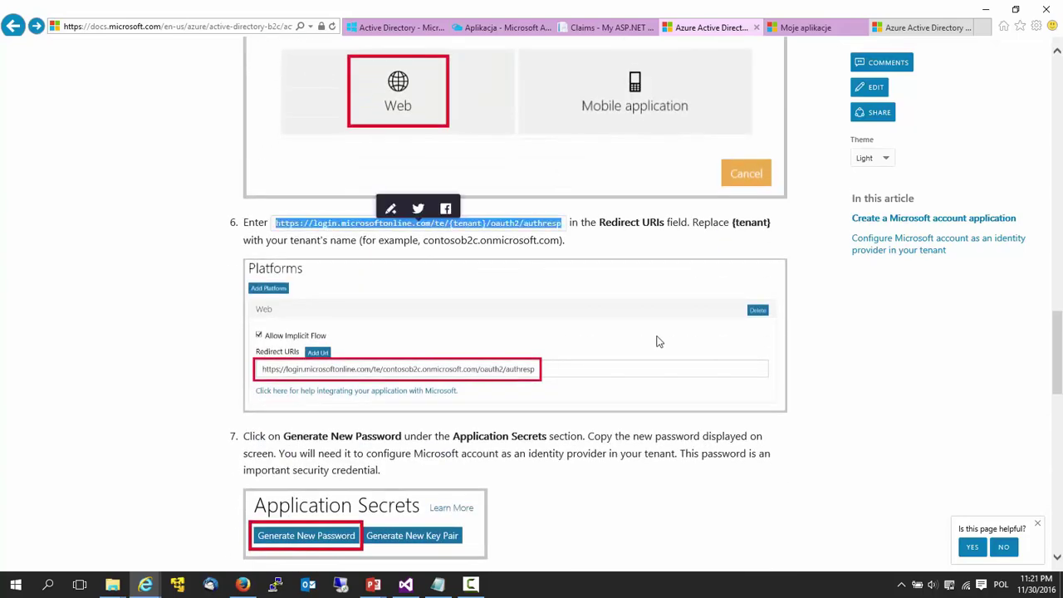
pyautogui.click(784, 29)
pyautogui.click(299, 211)
pyautogui.hotkey('ctrl', 'v')
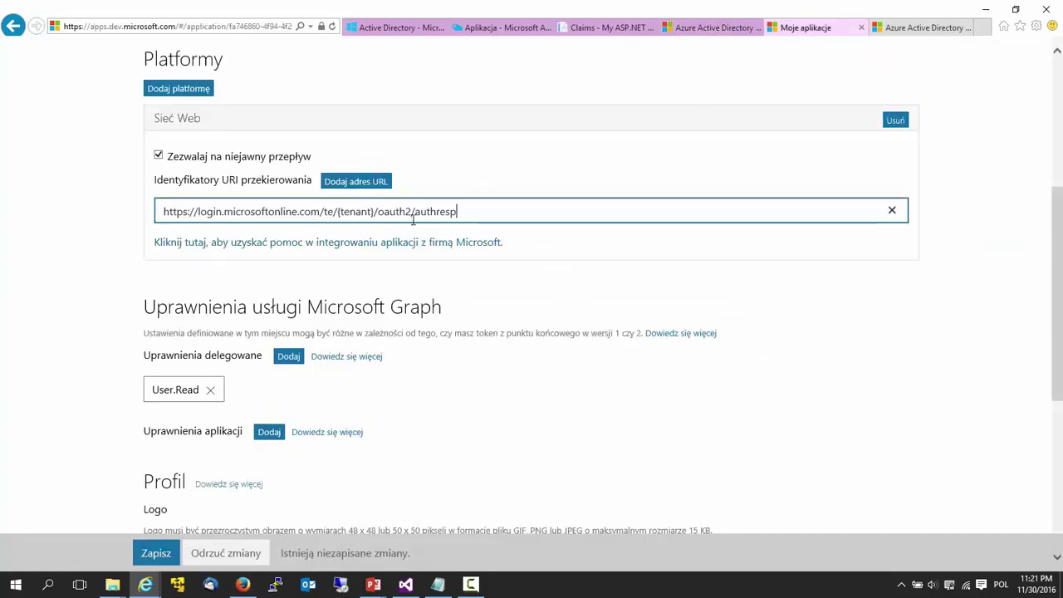
# Replace the {tenant} placeholder in the redirect URI with aplikacja.onmicrosoft.com.
pyautogui.click(472, 28)
pyautogui.moveTo(142, 87); pyautogui.dragTo(69, 91)
pyautogui.hotkey('ctrl', 'c')
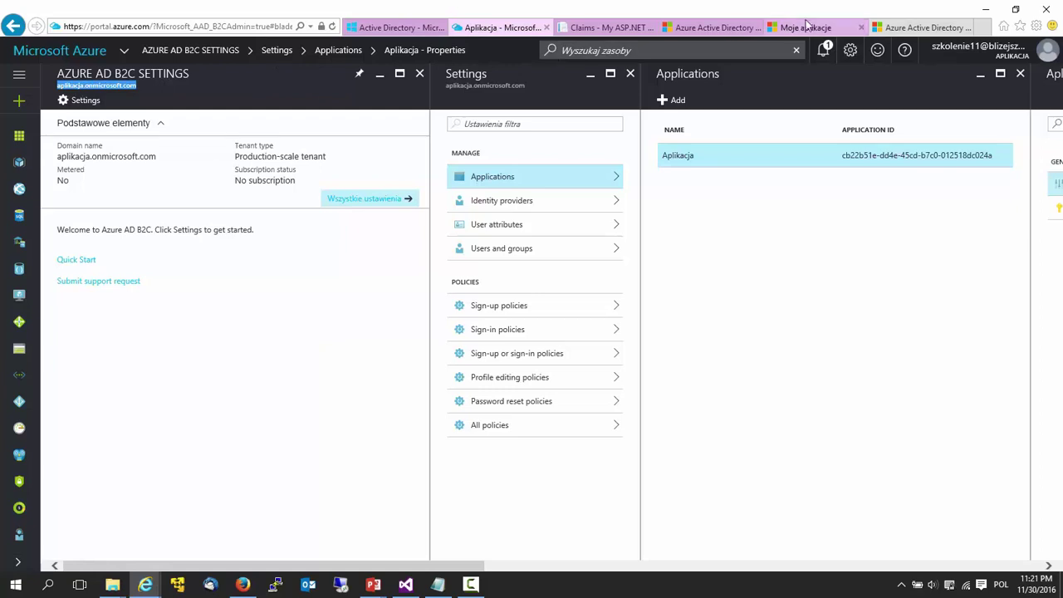
pyautogui.click(814, 27)
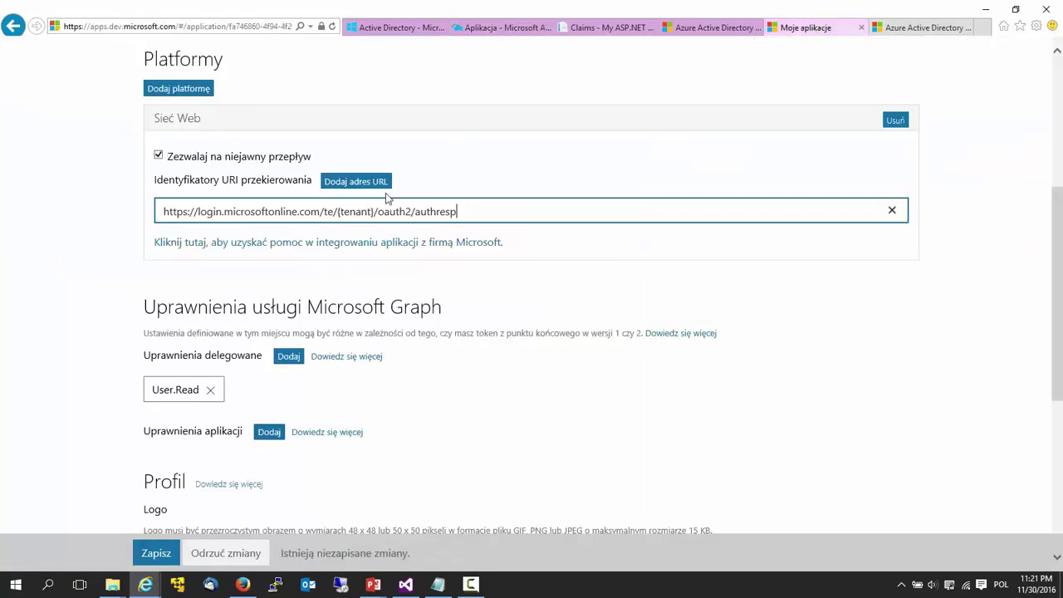
pyautogui.moveTo(377, 211); pyautogui.dragTo(339, 212)
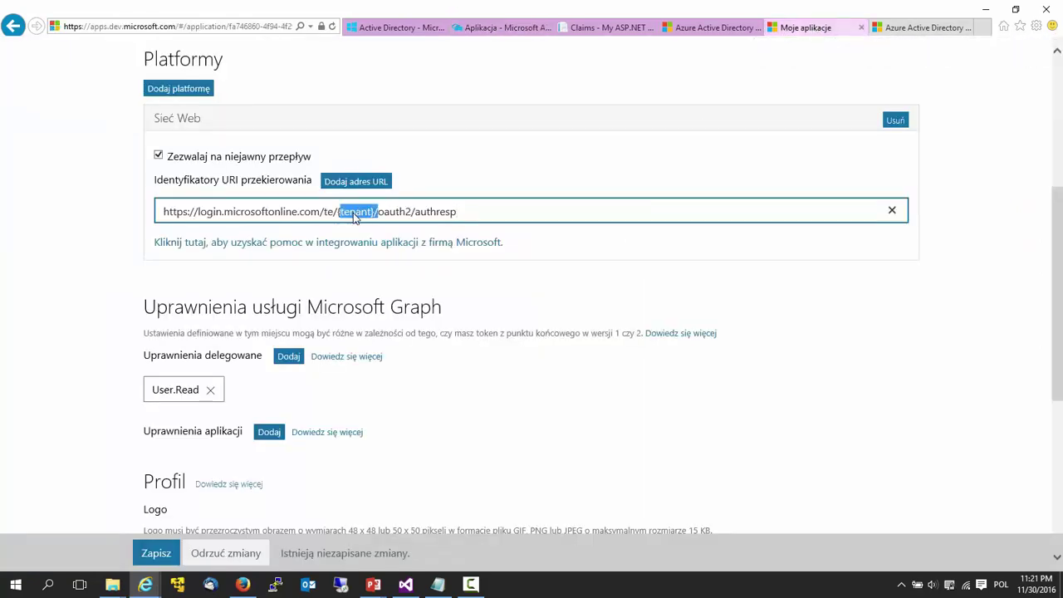
pyautogui.press('Right')
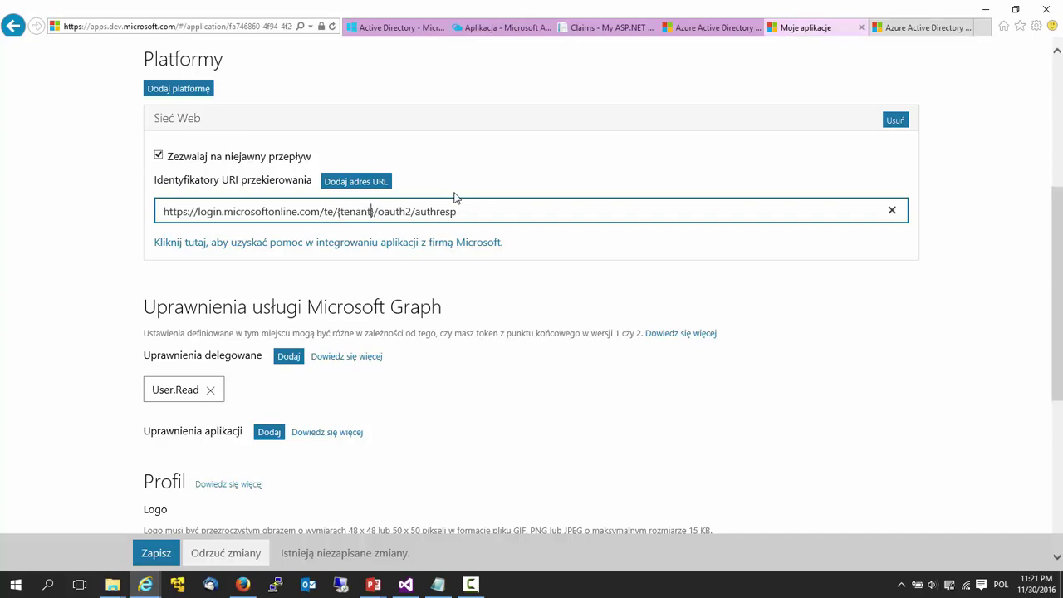
pyautogui.press('BackSpace')
pyautogui.press('BackSpace')
pyautogui.press('BackSpace')
pyautogui.press('BackSpace')
pyautogui.press('BackSpace')
pyautogui.press('BackSpace')
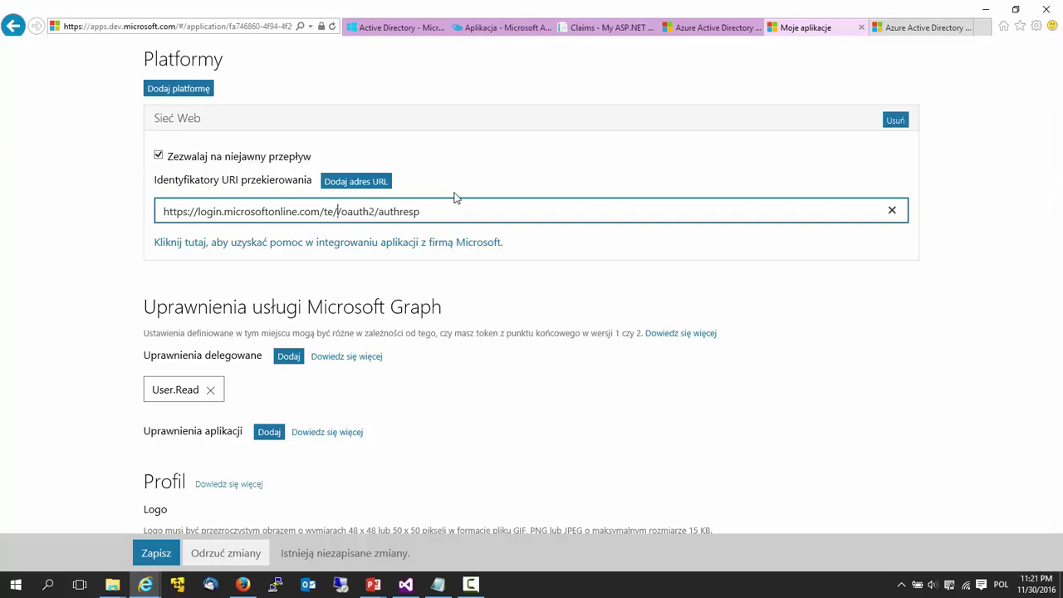
pyautogui.hotkey('ctrl', 'v')
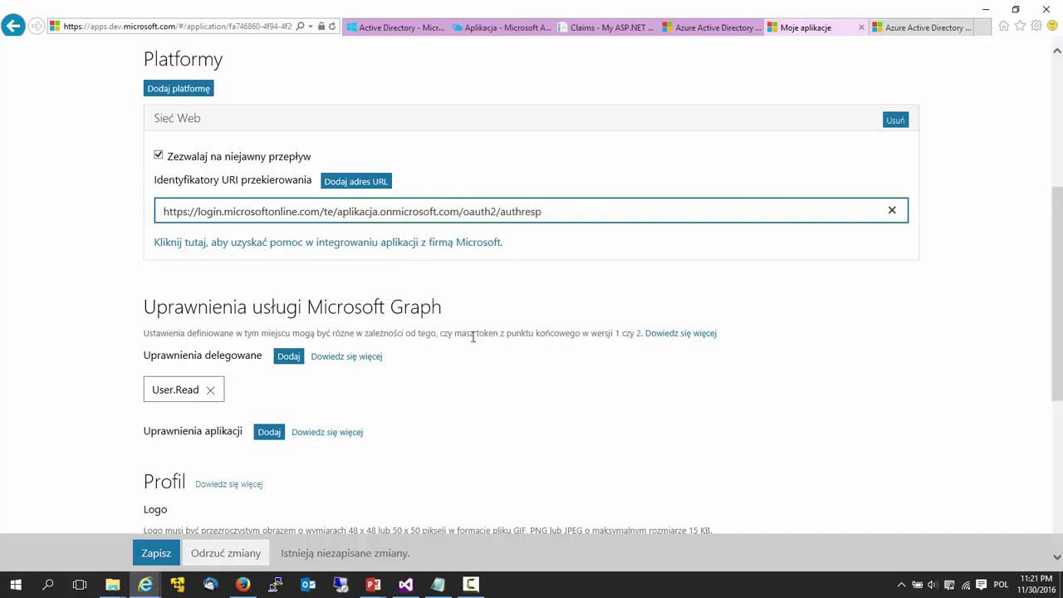
pyautogui.scroll(-5, 474, 336)
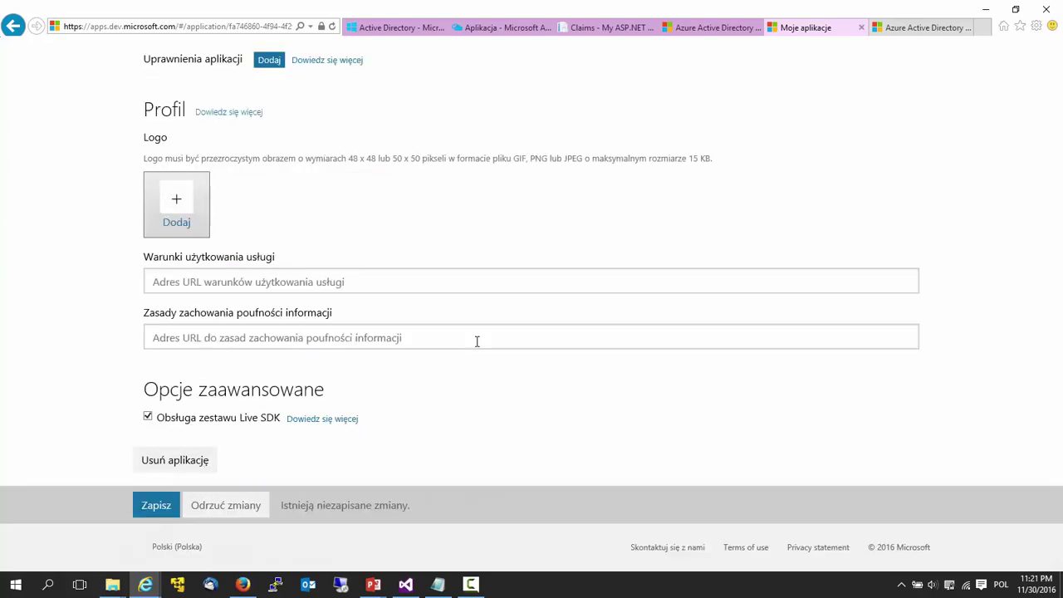
pyautogui.scroll(10, 477, 341)
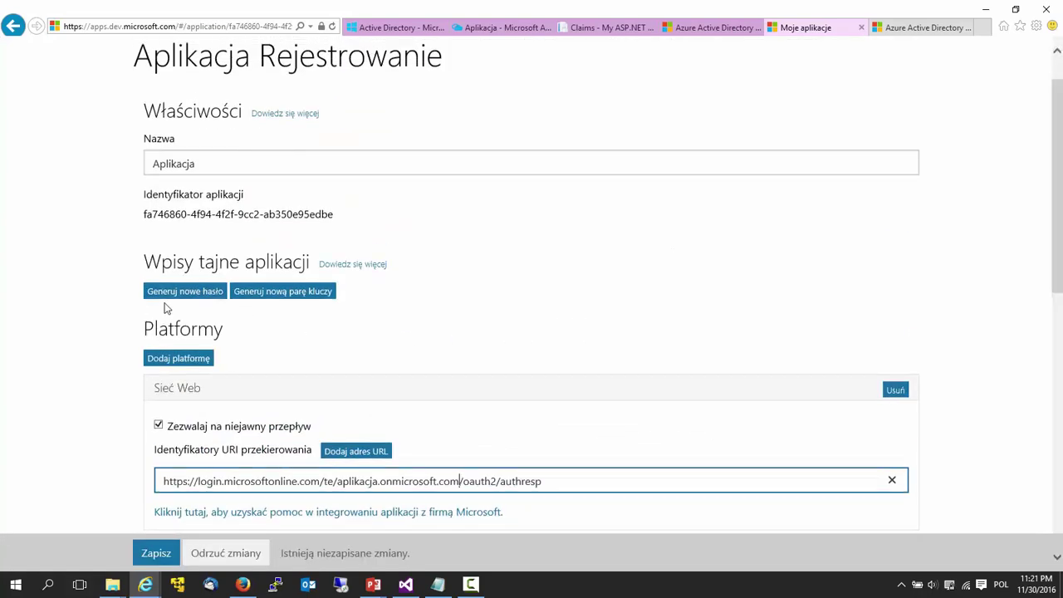
# Generate a new application password and paste its value into the Notepad notes.
pyautogui.click(171, 296)
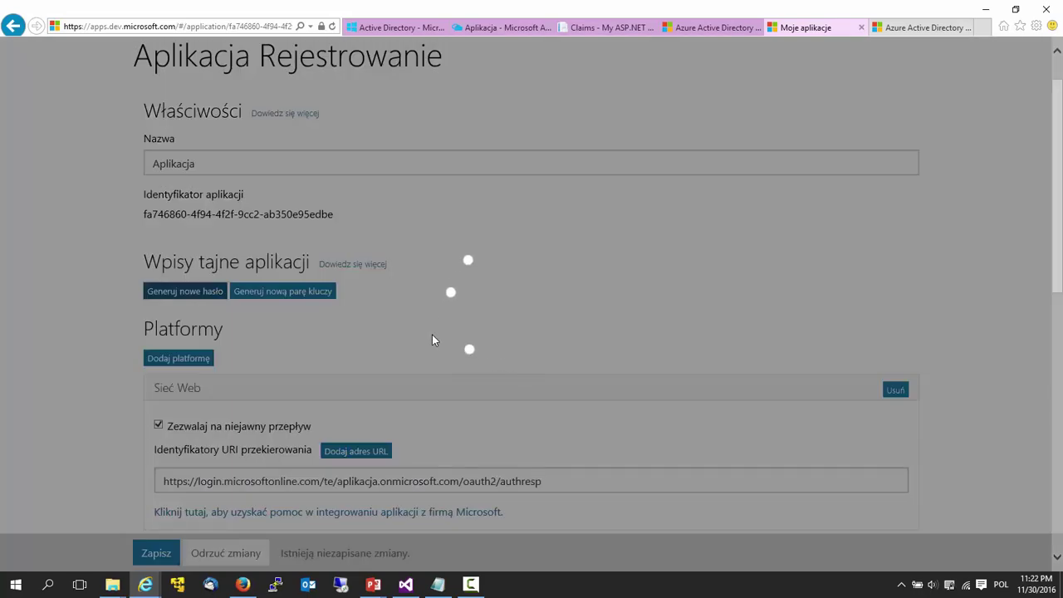
pyautogui.moveTo(548, 174); pyautogui.dragTo(393, 171)
pyautogui.hotkey('ctrl', 'c')
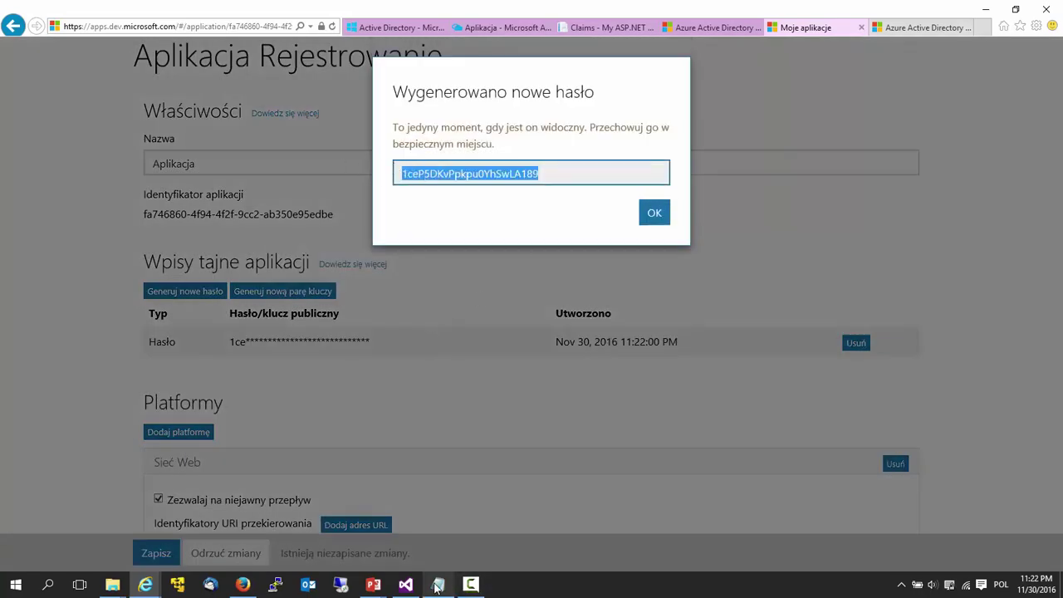
pyautogui.click(438, 585)
pyautogui.hotkey('ctrl', 'v')
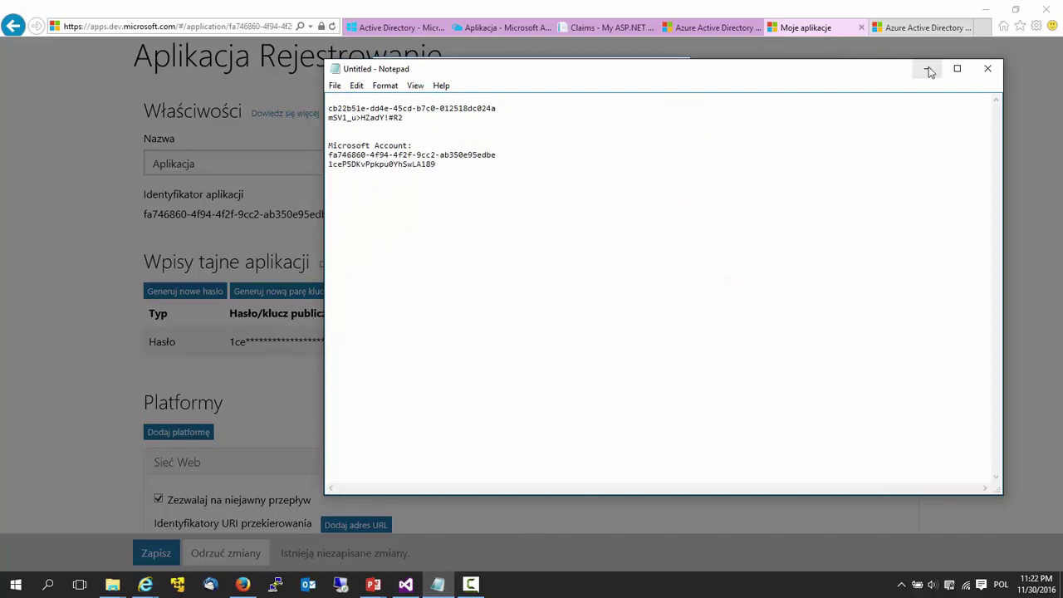
pyautogui.click(927, 68)
pyautogui.click(655, 214)
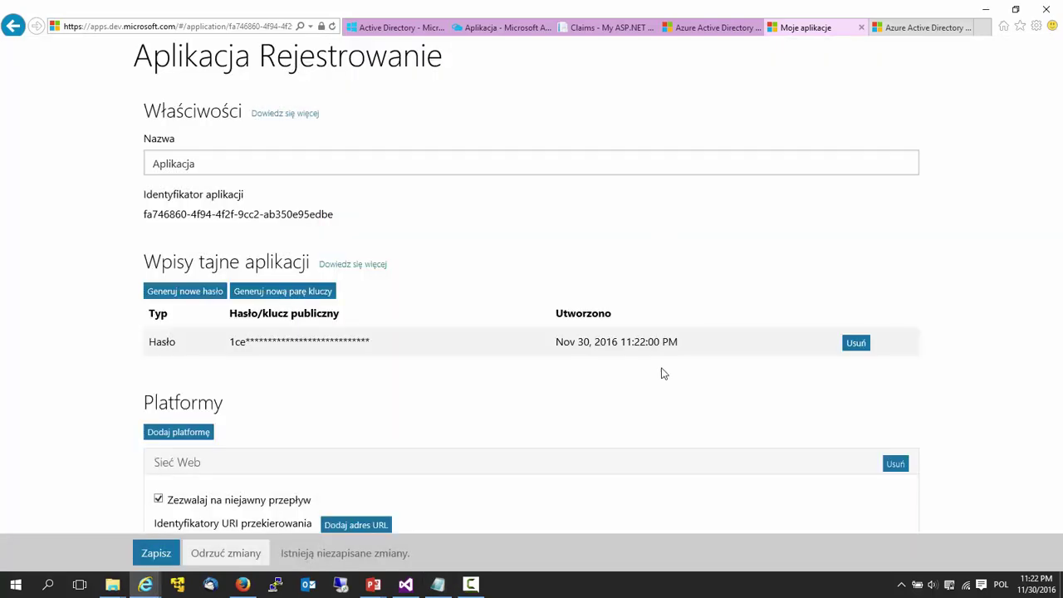
pyautogui.scroll(-10, 662, 372)
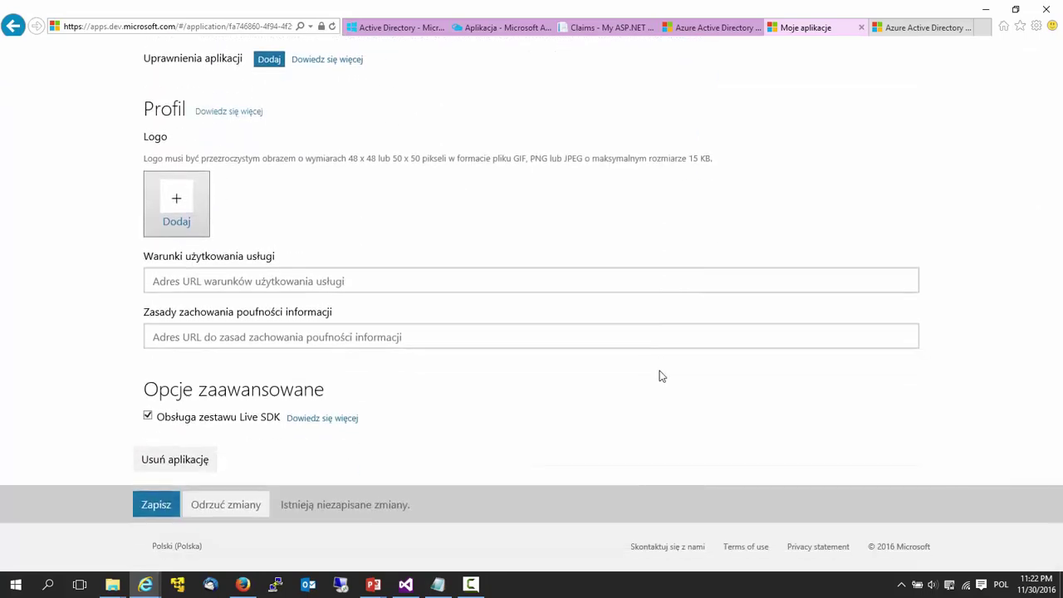
# Check step 8 of the Microsoft account instructions in the docs article.
pyautogui.click(721, 29)
pyautogui.scroll(-4, 586, 347)
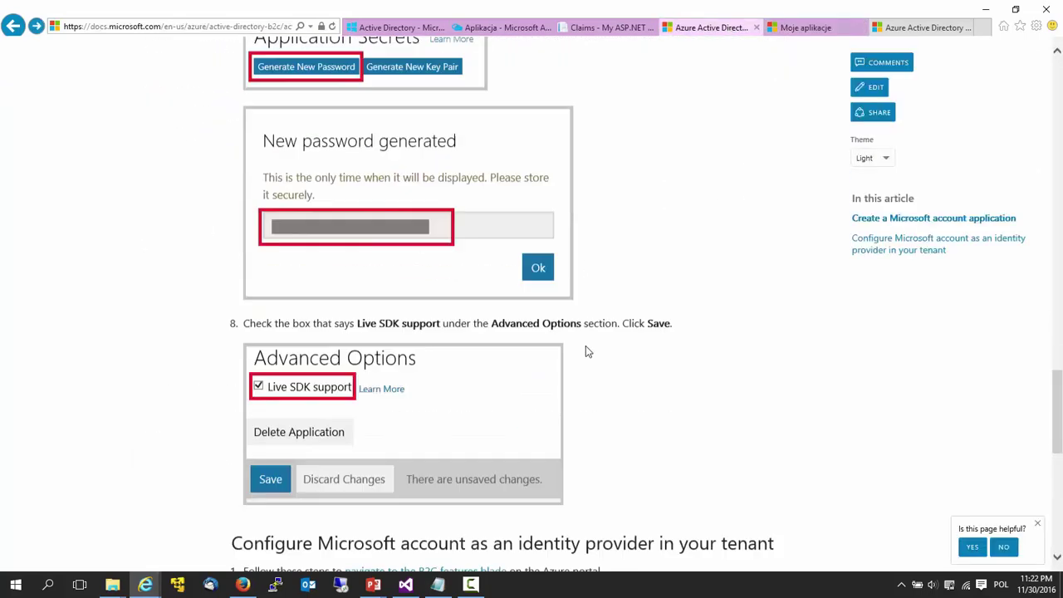
pyautogui.scroll(2, 586, 347)
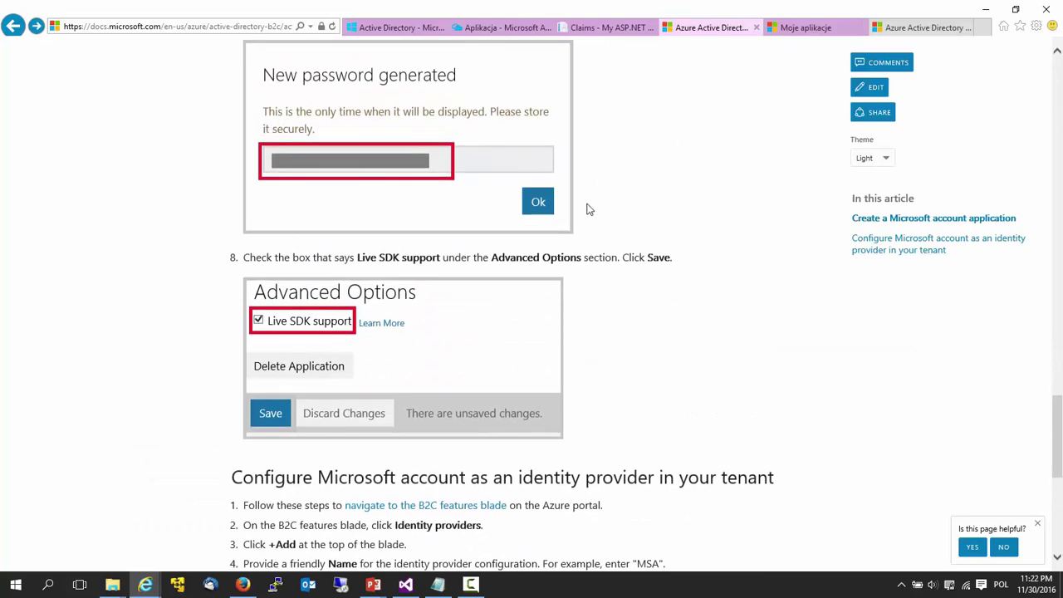
pyautogui.scroll(1, 478, 264)
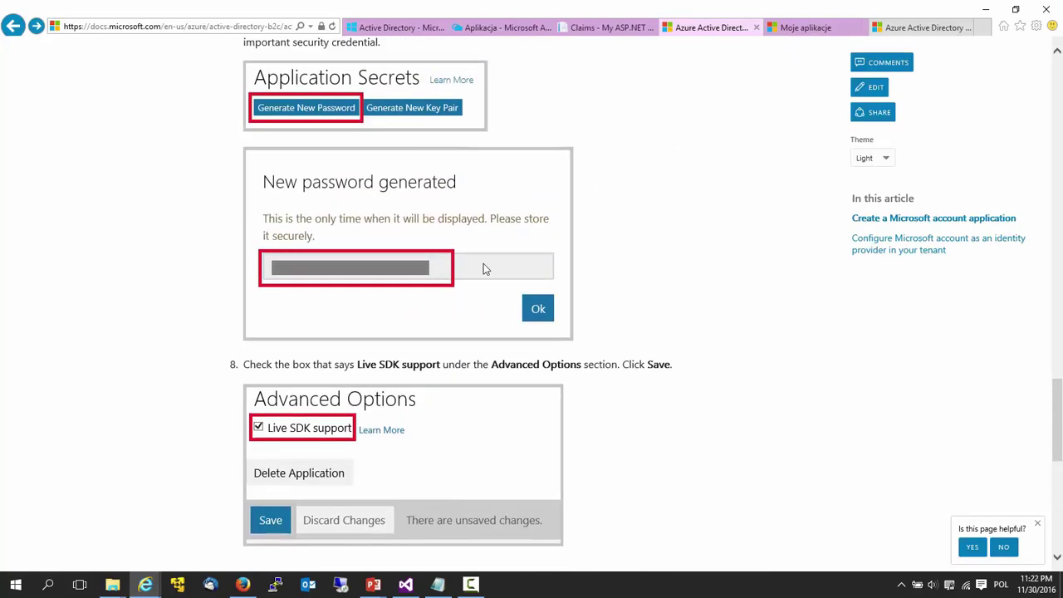
pyautogui.scroll(-1, 751, 199)
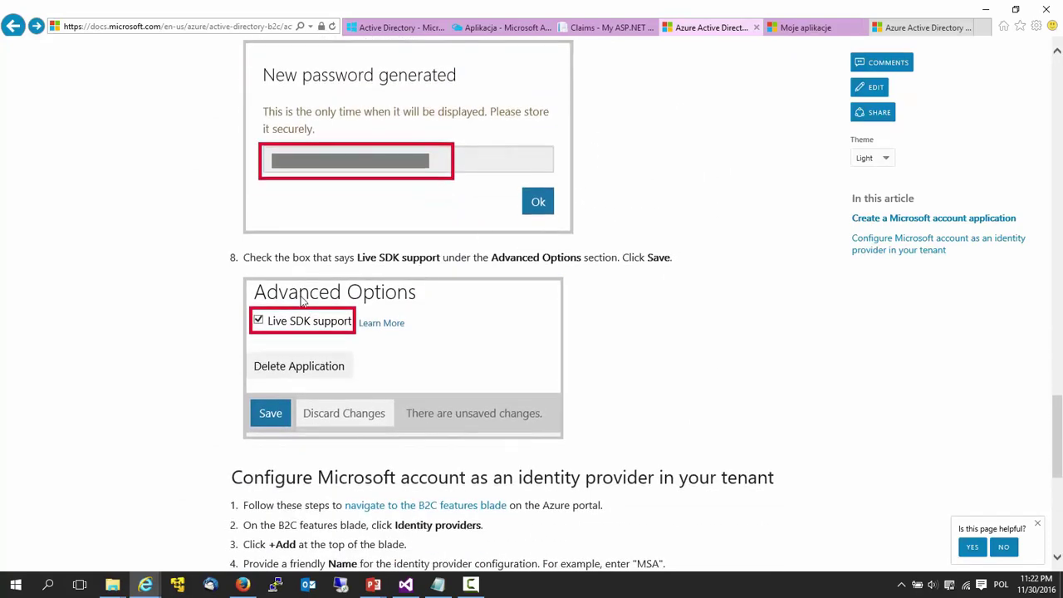
# Save the Aplikacja registration with Live SDK support left enabled.
pyautogui.click(802, 30)
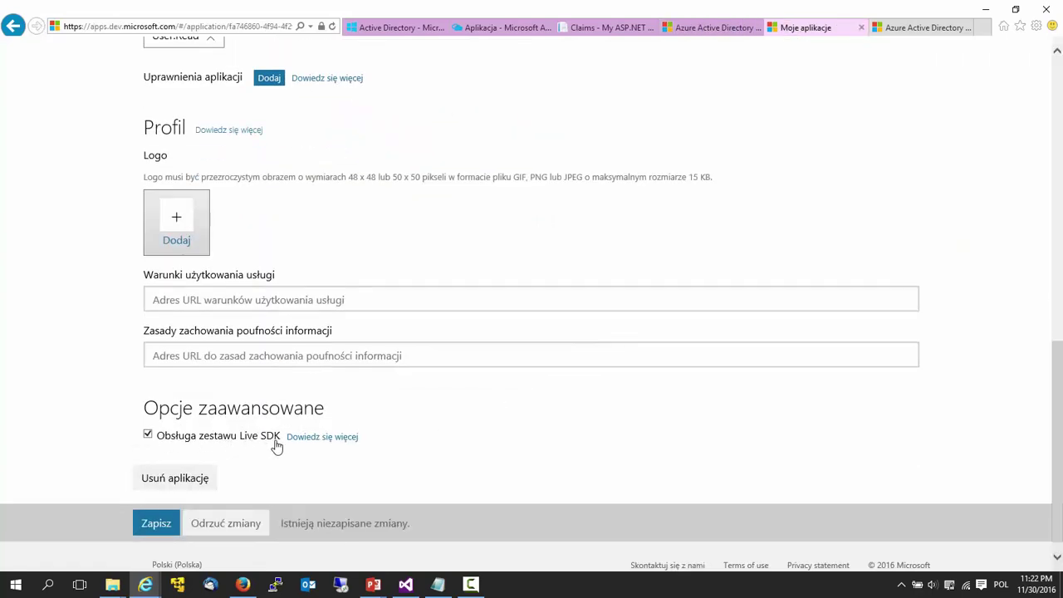
pyautogui.scroll(-1, 380, 457)
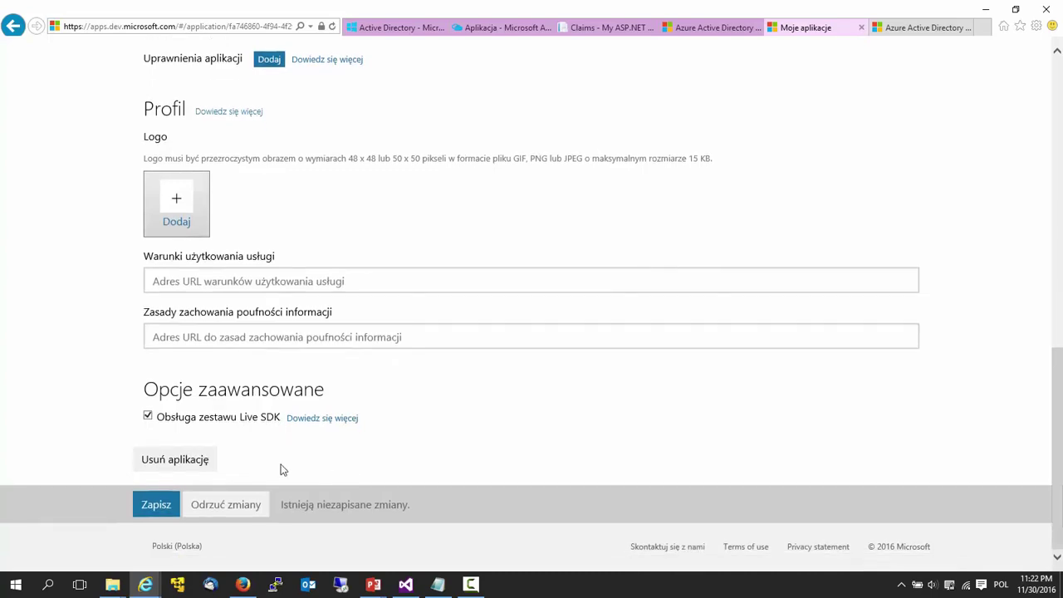
pyautogui.click(157, 506)
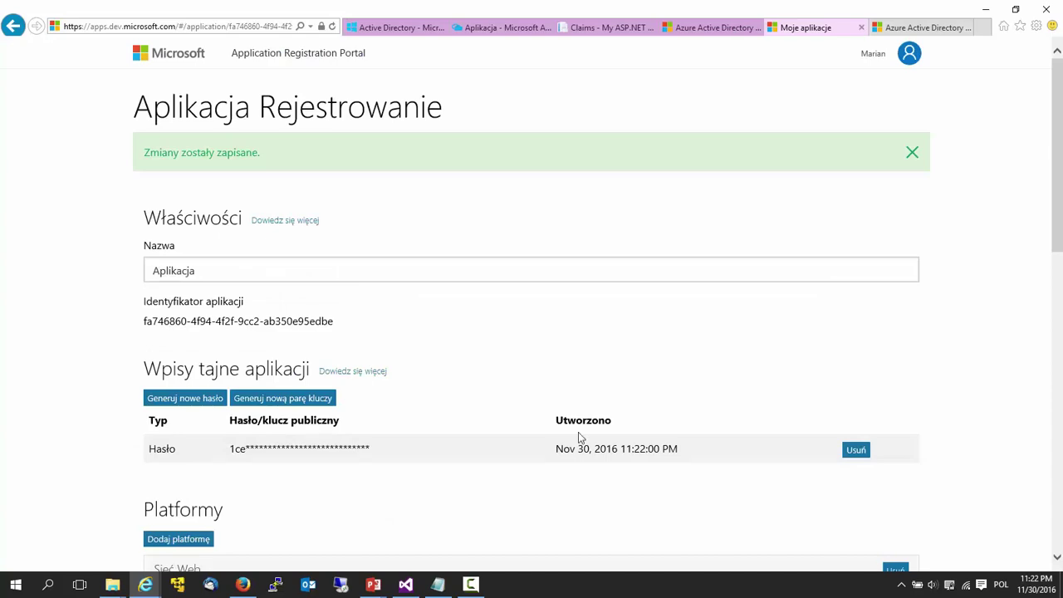
pyautogui.hotkey('ctrl', 'Tab')
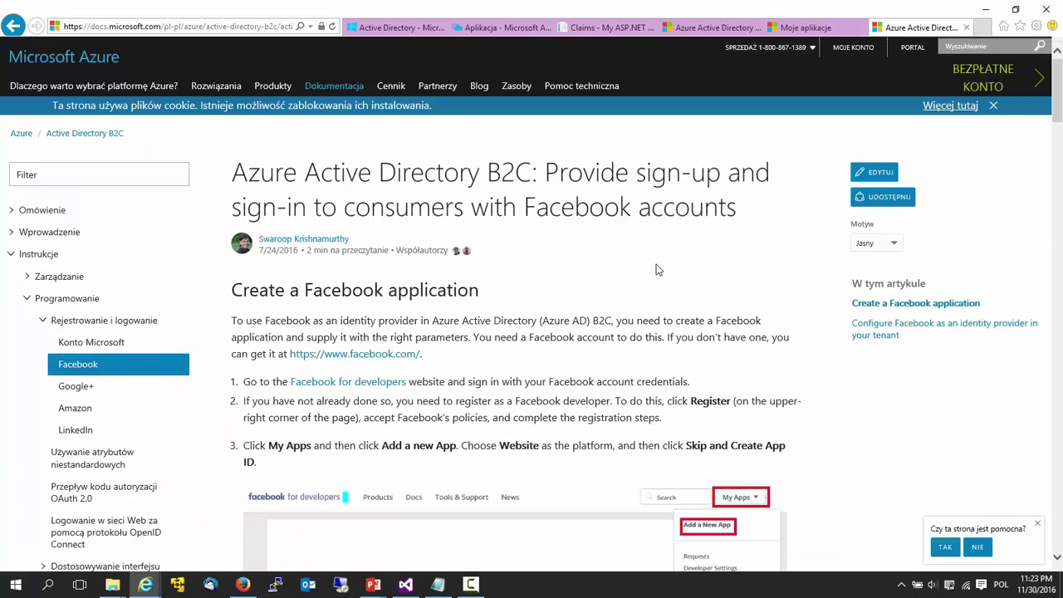
# Open an InPrivate Browsing window and sign in to Facebook there.
pyautogui.scroll(-3, 655, 268)
pyautogui.scroll(3, 652, 264)
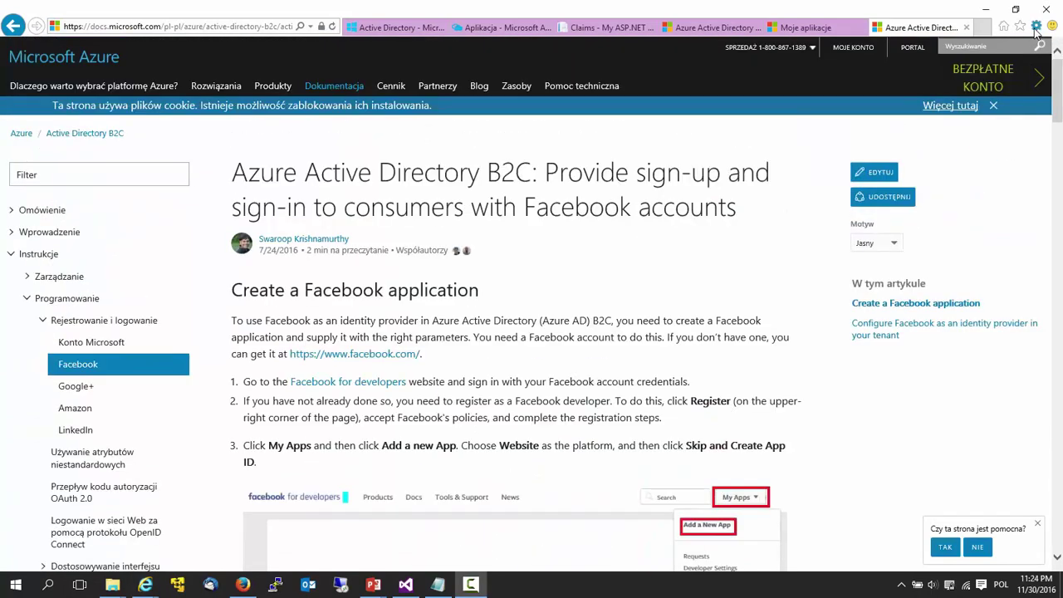
pyautogui.click(1036, 25)
pyautogui.moveTo(1002, 74)
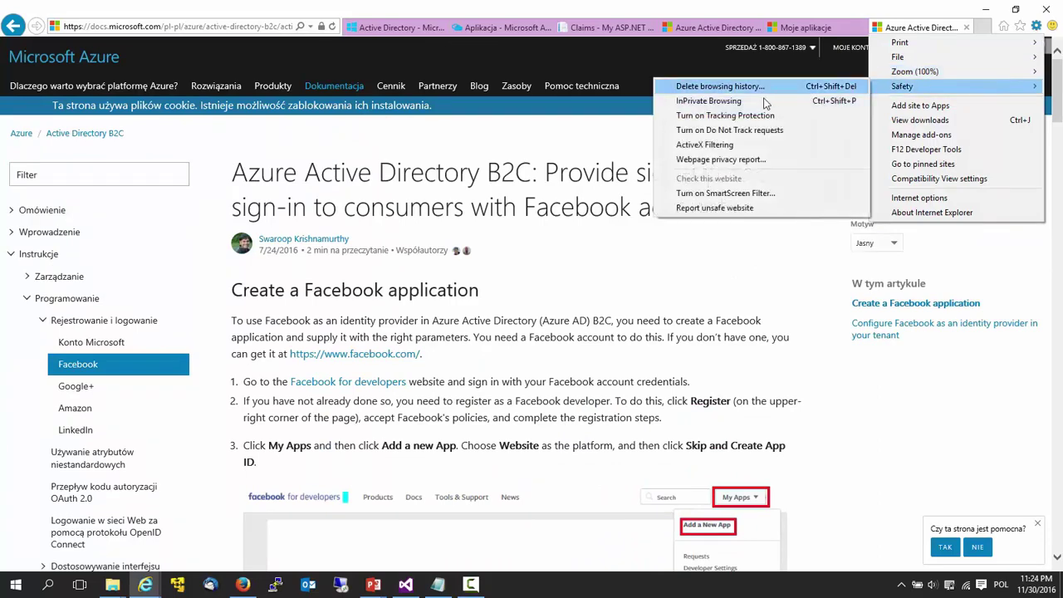
pyautogui.click(756, 101)
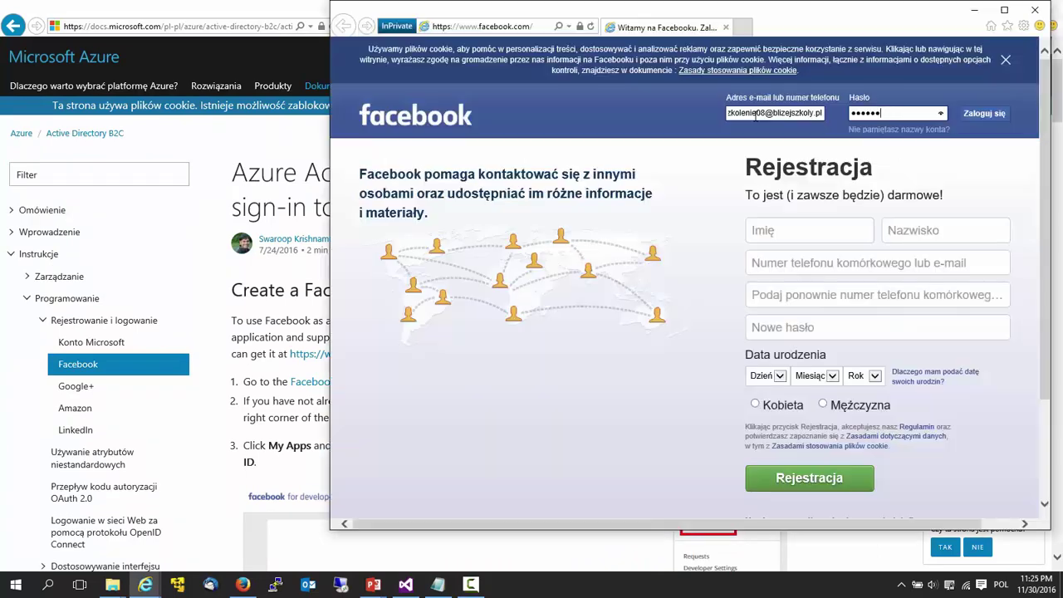
pyautogui.press('Return')
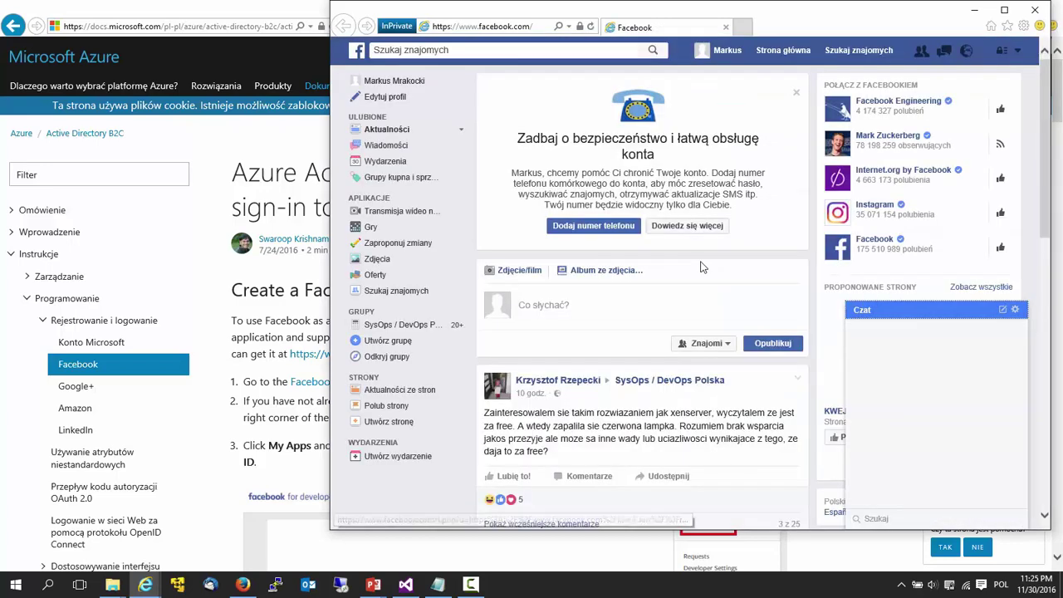
# Copy the Facebook for developers link address from the Azure docs Facebook article.
pyautogui.click(255, 285)
pyautogui.scroll(-3, 397, 306)
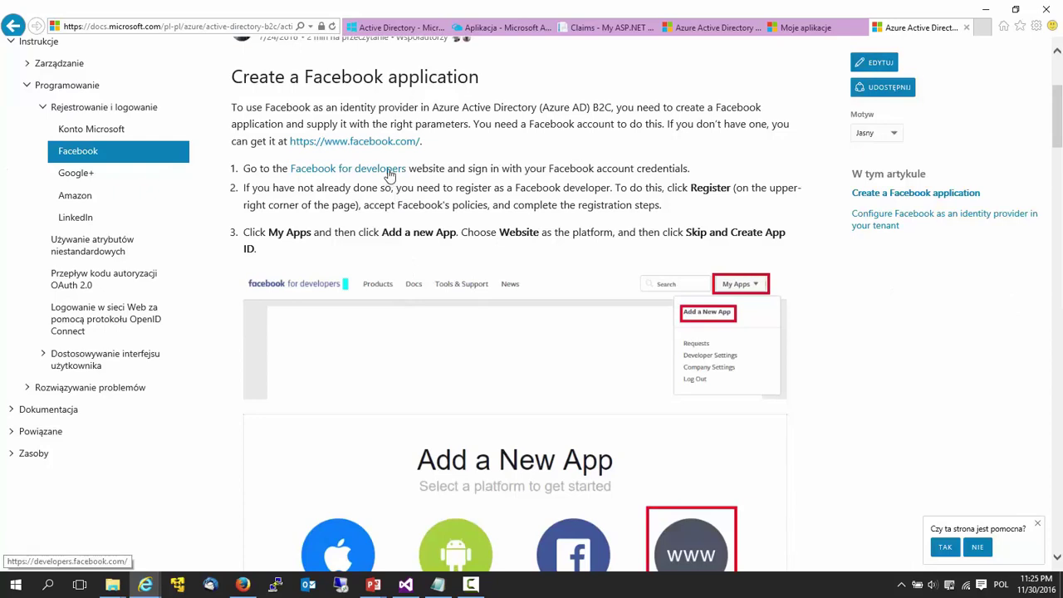
pyautogui.click(388, 170)
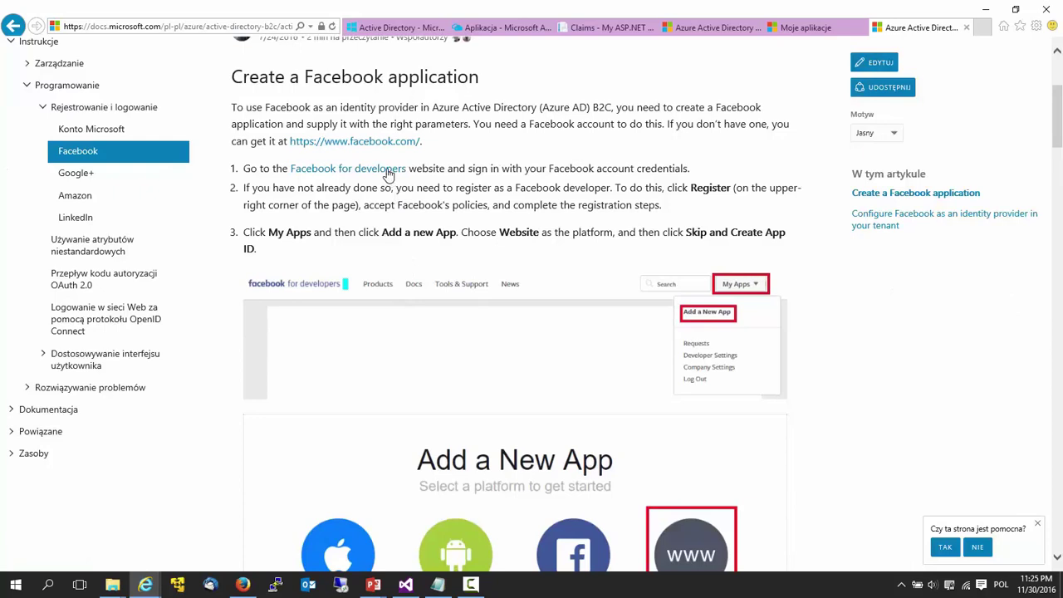
pyautogui.rightClick(388, 173)
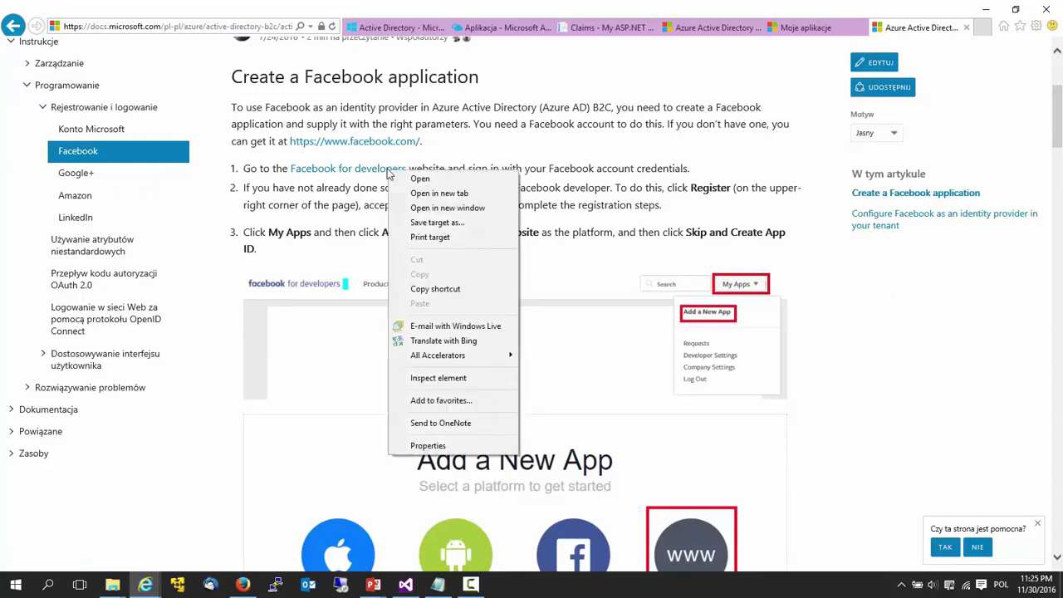
pyautogui.click(436, 289)
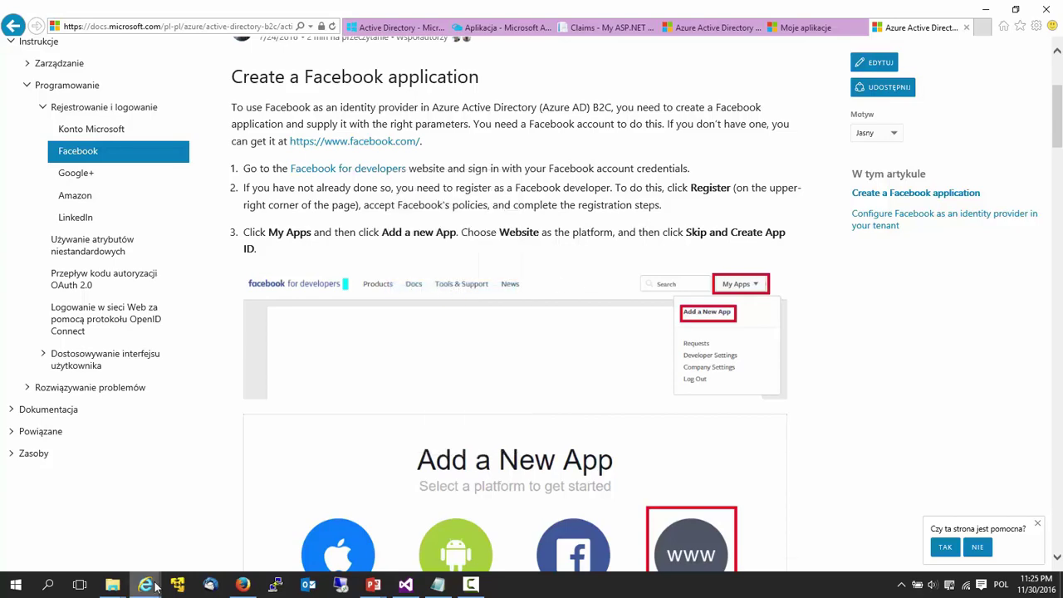
# Load the Facebook for developers site in a new InPrivate tab.
pyautogui.moveTo(155, 587)
pyautogui.click(905, 518)
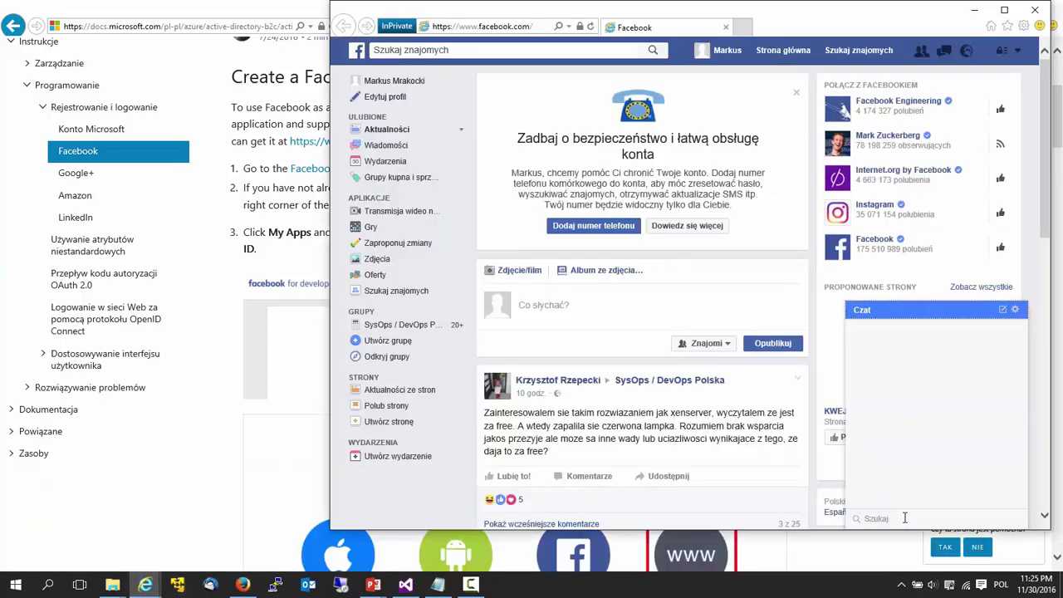
pyautogui.hotkey('ctrl', 't')
pyautogui.write('https://developers.facebook.com/')
pyautogui.press('Return')
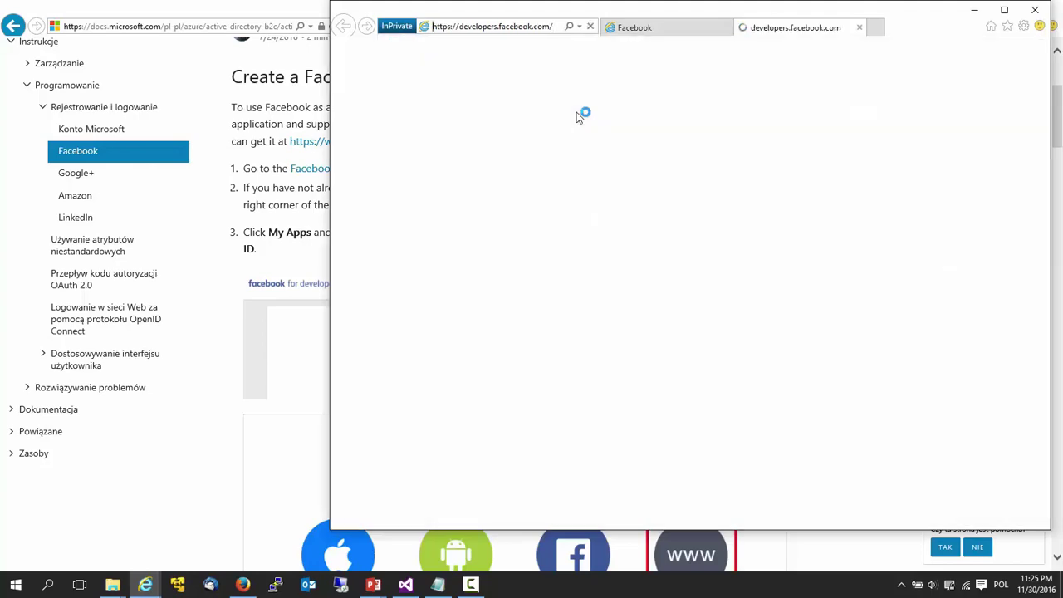
pyautogui.hotkey('alt', 'Tab')
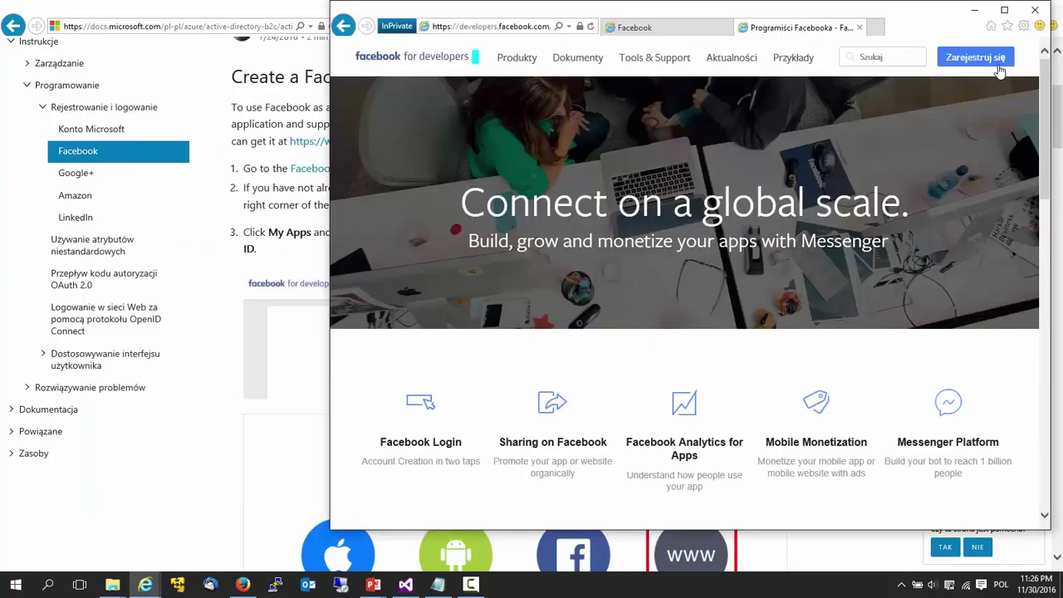
# Register as a developer: accept the policies, enter the phone number and the SMS confirmation code.
pyautogui.click(989, 58)
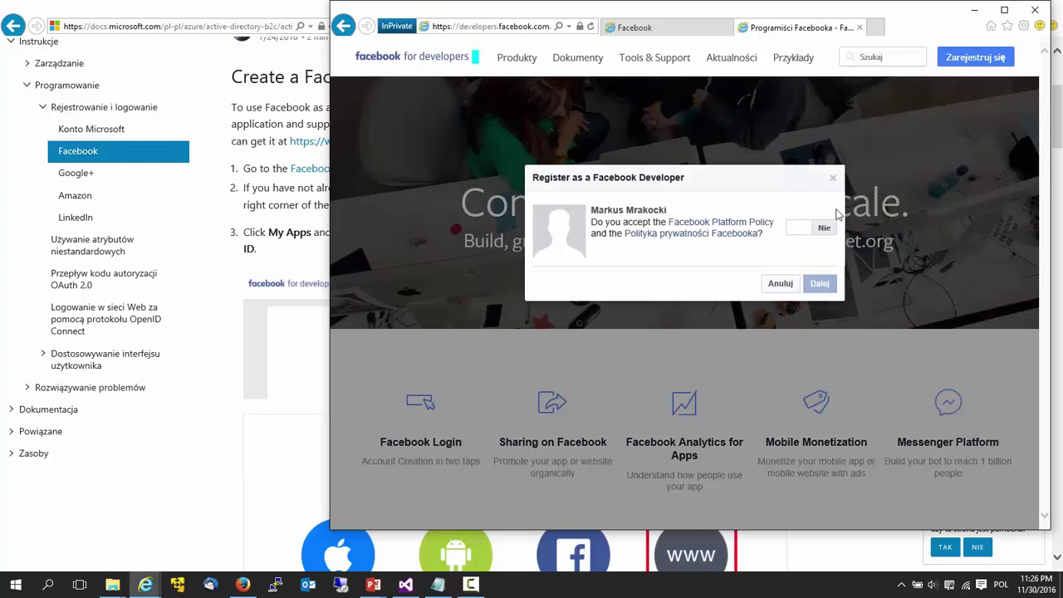
pyautogui.click(808, 236)
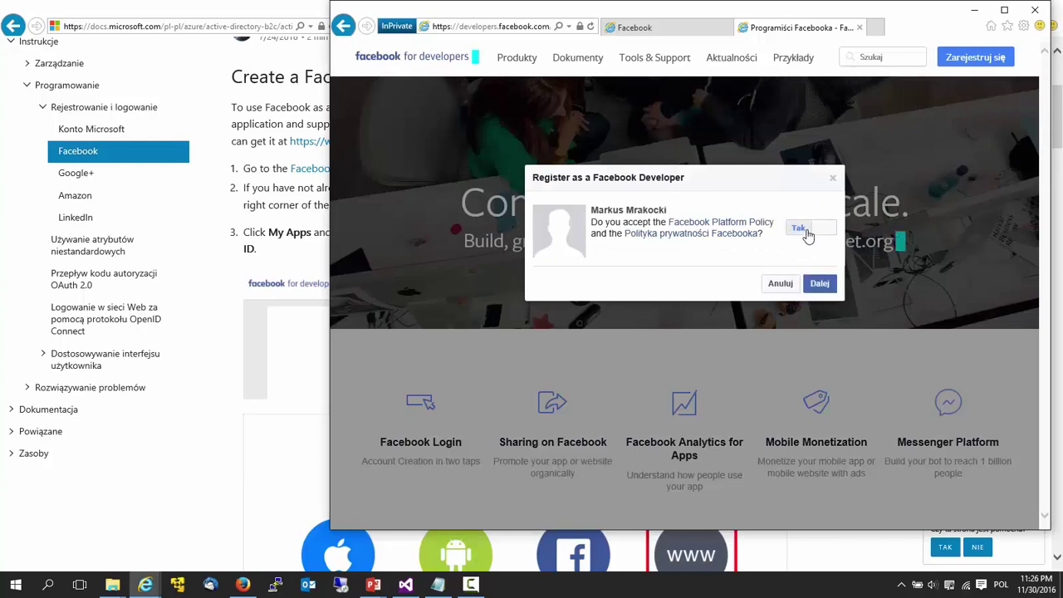
pyautogui.click(818, 285)
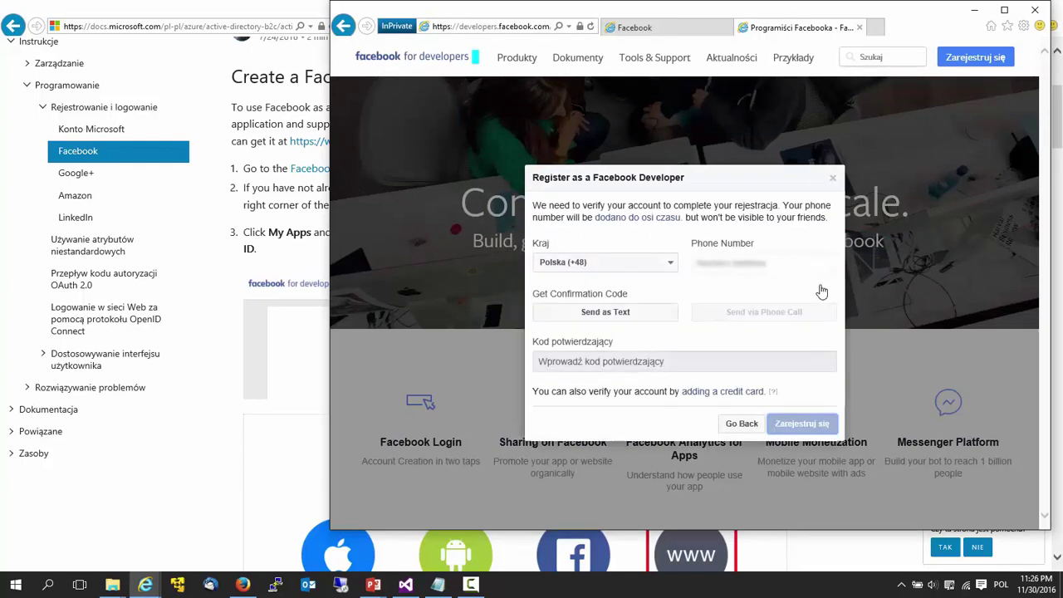
pyautogui.click(739, 266)
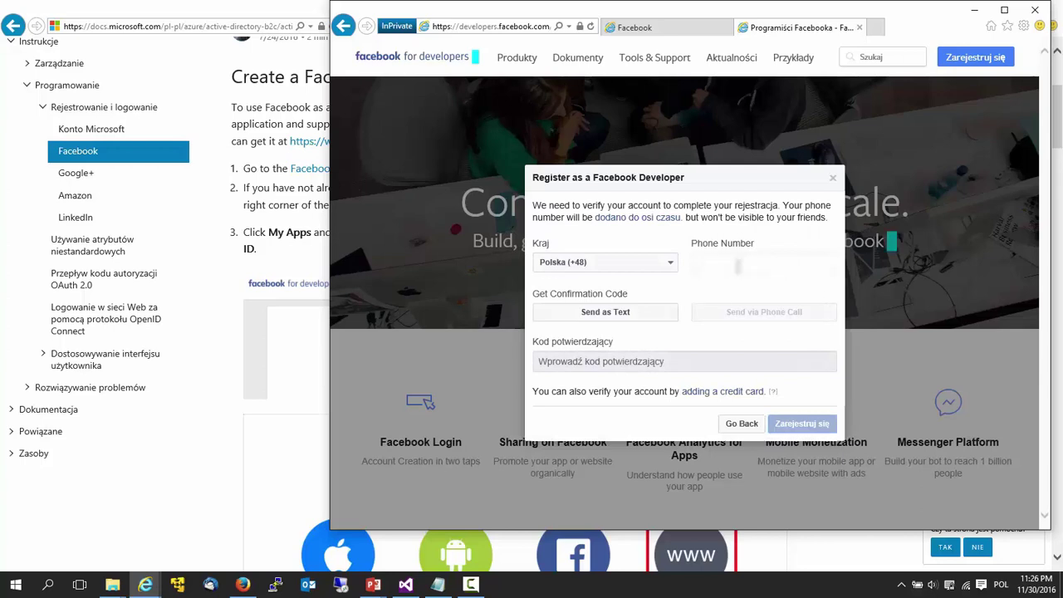
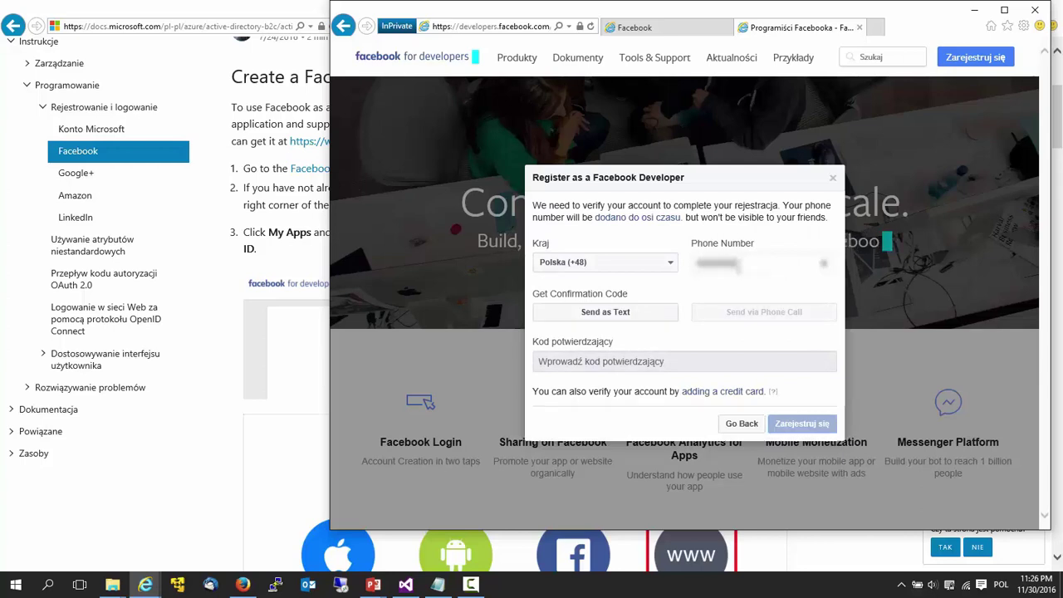
pyautogui.click(575, 361)
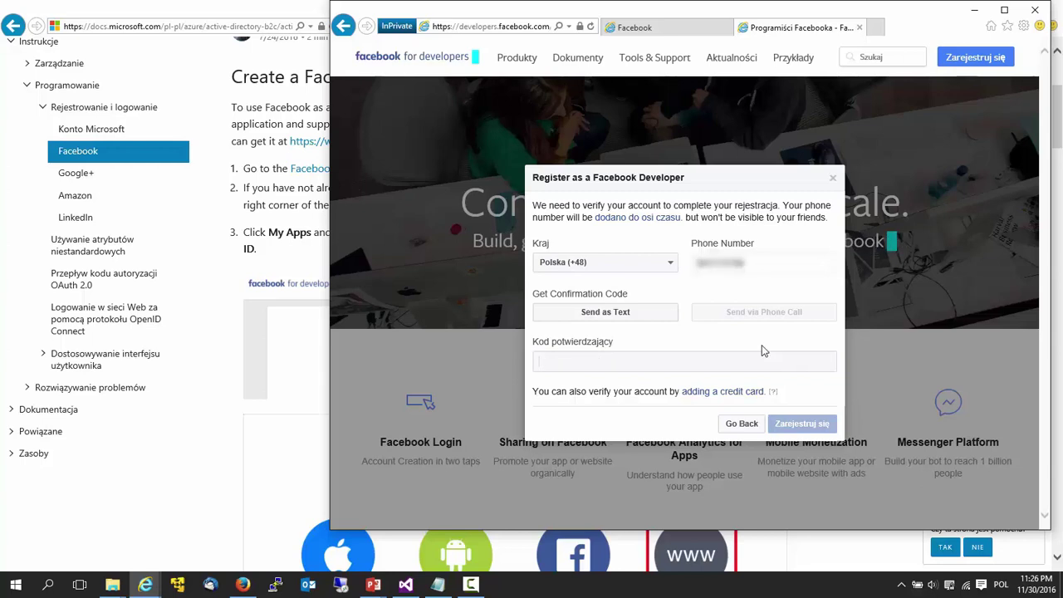
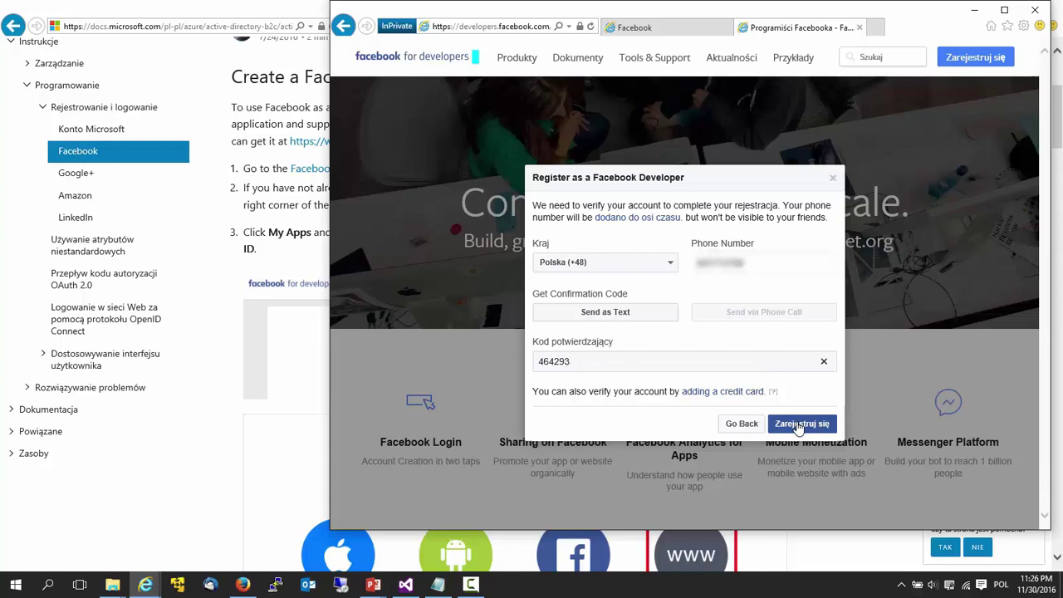
pyautogui.click(799, 423)
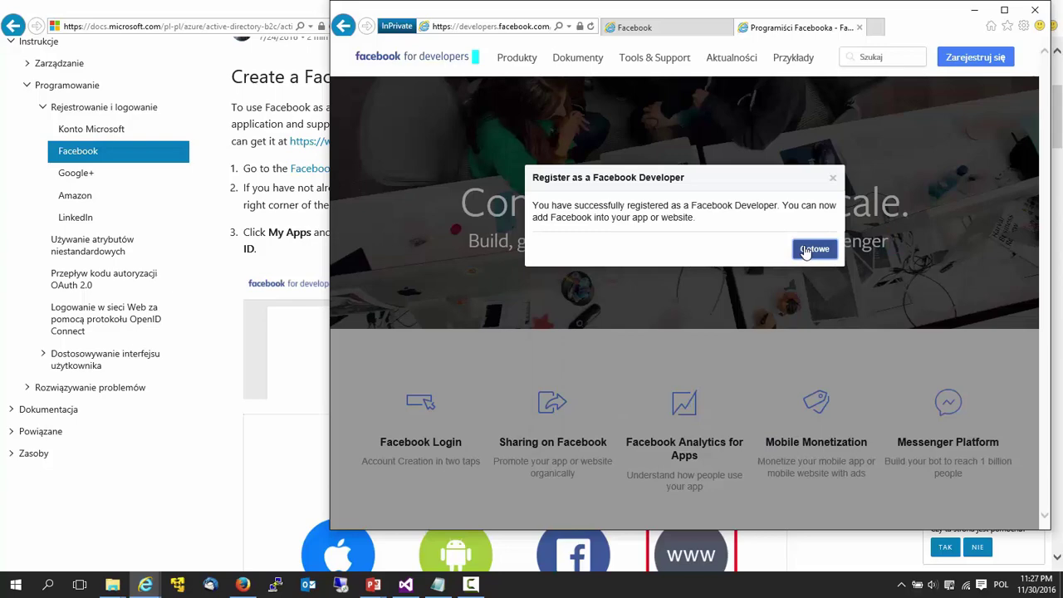
# Choose the website (WWW) platform for a new app and skip to creating an App ID.
pyautogui.click(810, 249)
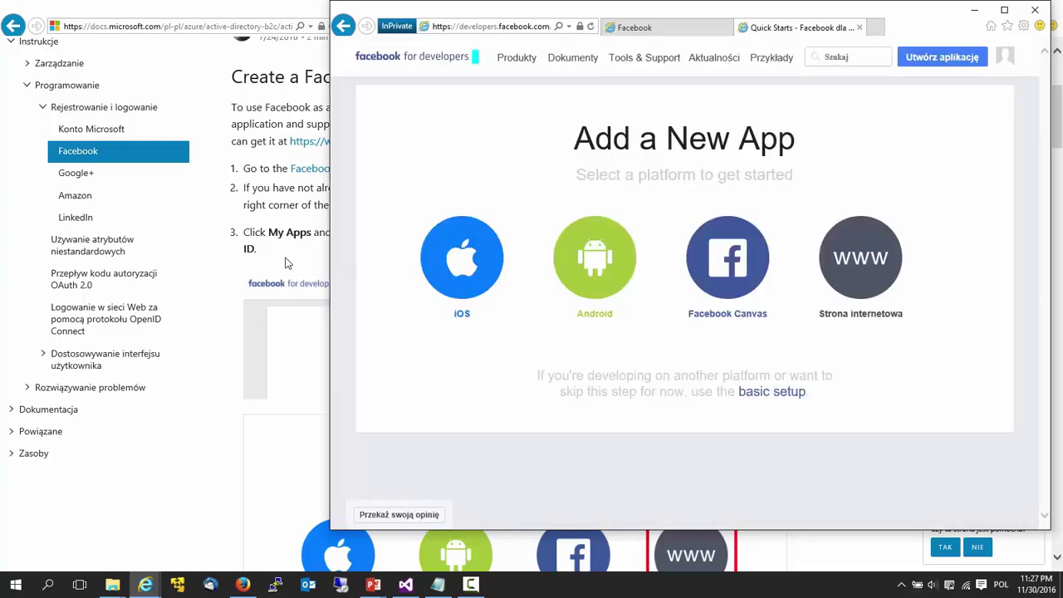
pyautogui.scroll(-5, 285, 263)
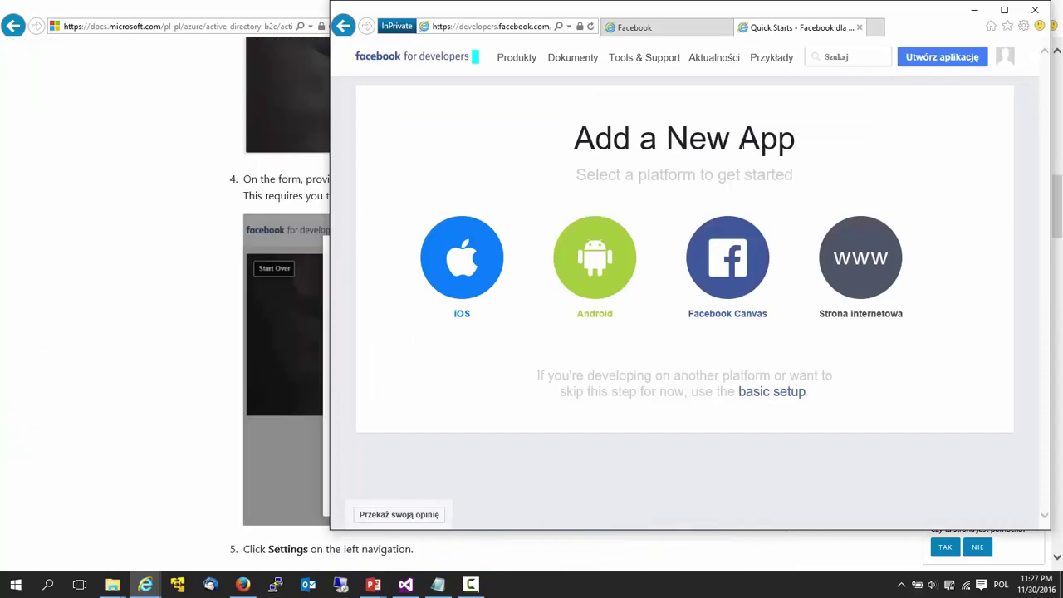
pyautogui.click(863, 264)
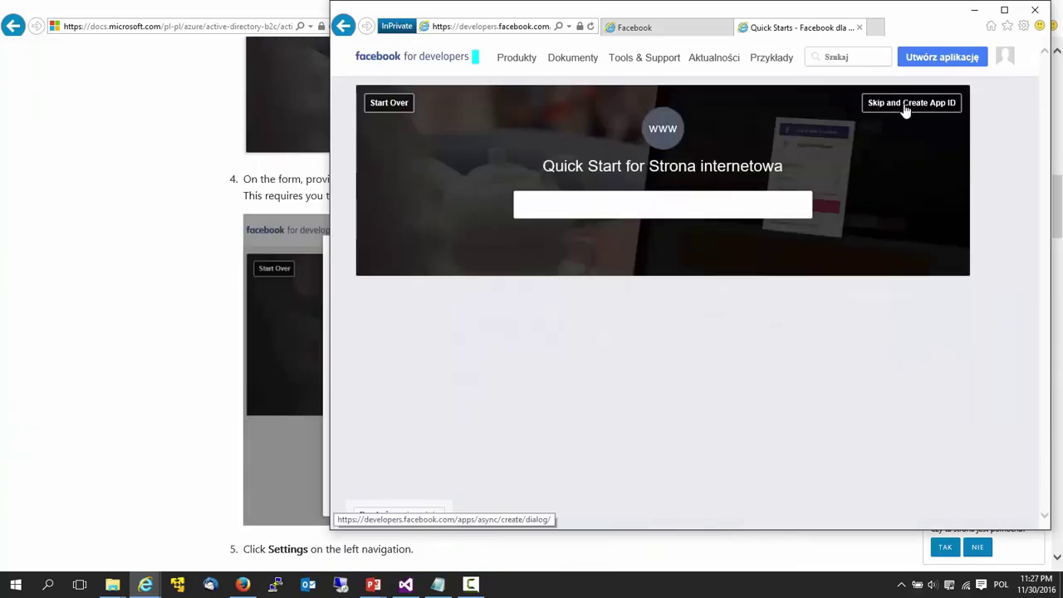
pyautogui.click(186, 158)
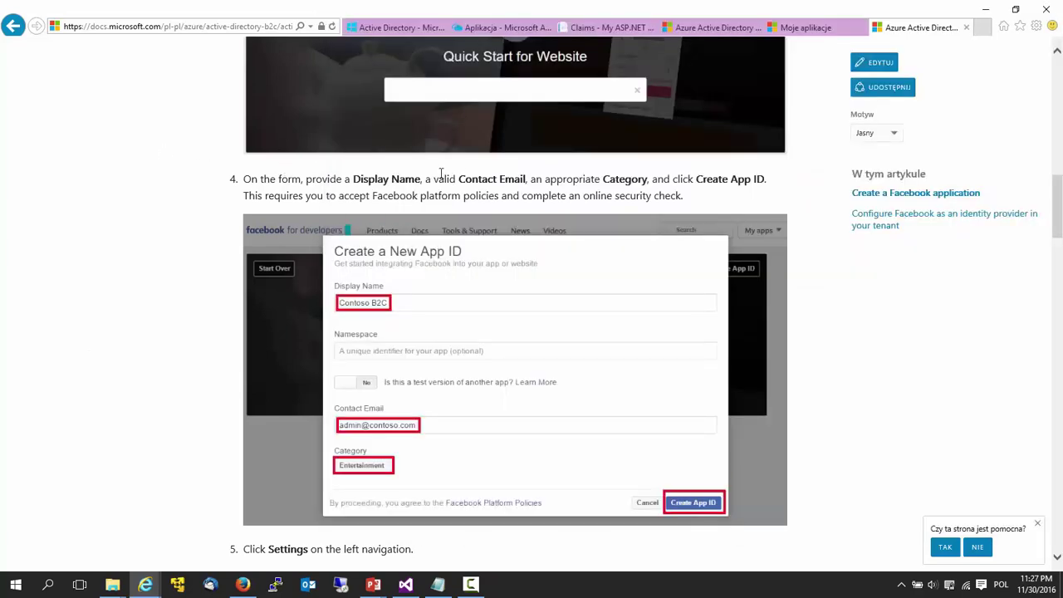
pyautogui.scroll(2, 696, 191)
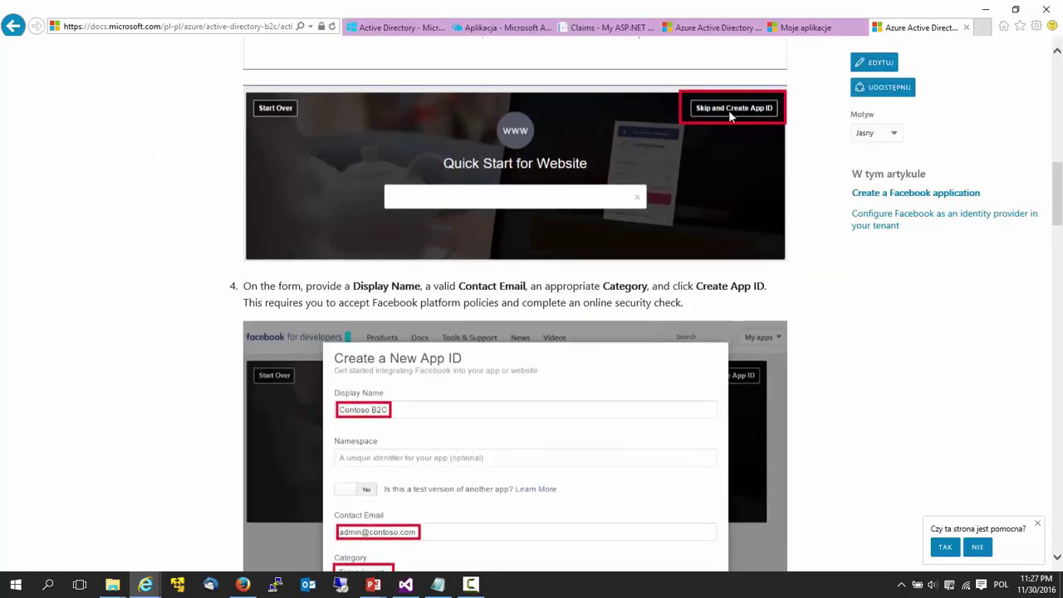
pyautogui.hotkey('alt', 'Tab')
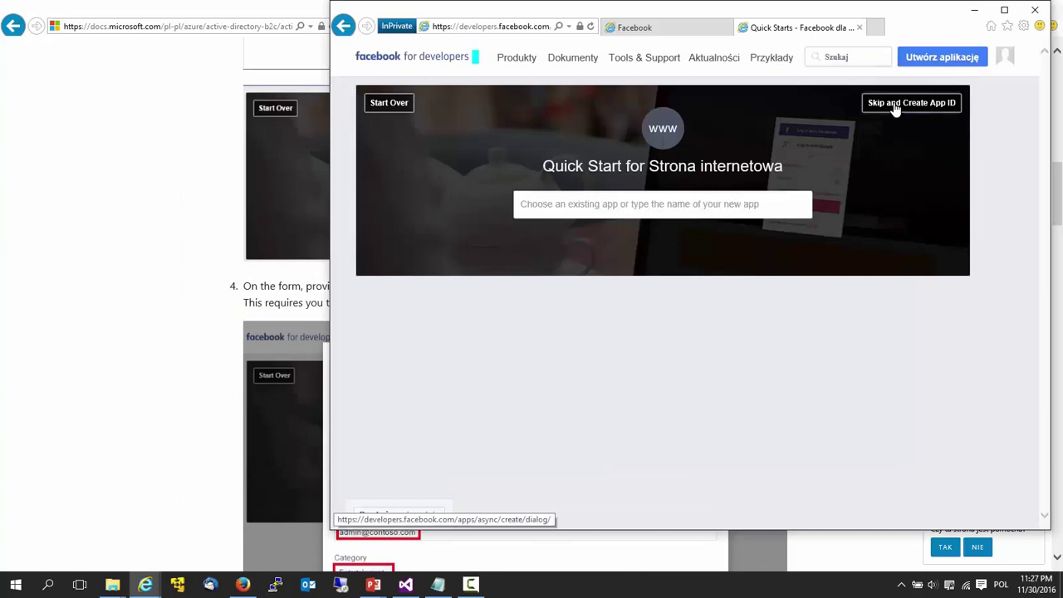
pyautogui.click(894, 107)
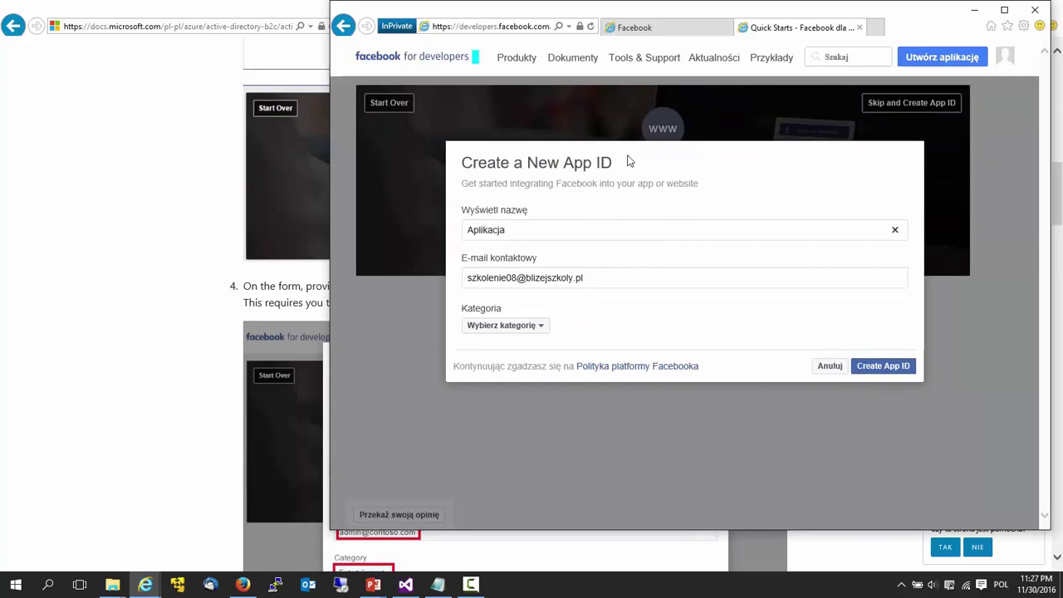
# Create the Aplikacja App ID in the Komunikacja category and pass the security check.
pyautogui.click(188, 341)
pyautogui.scroll(-2, 480, 328)
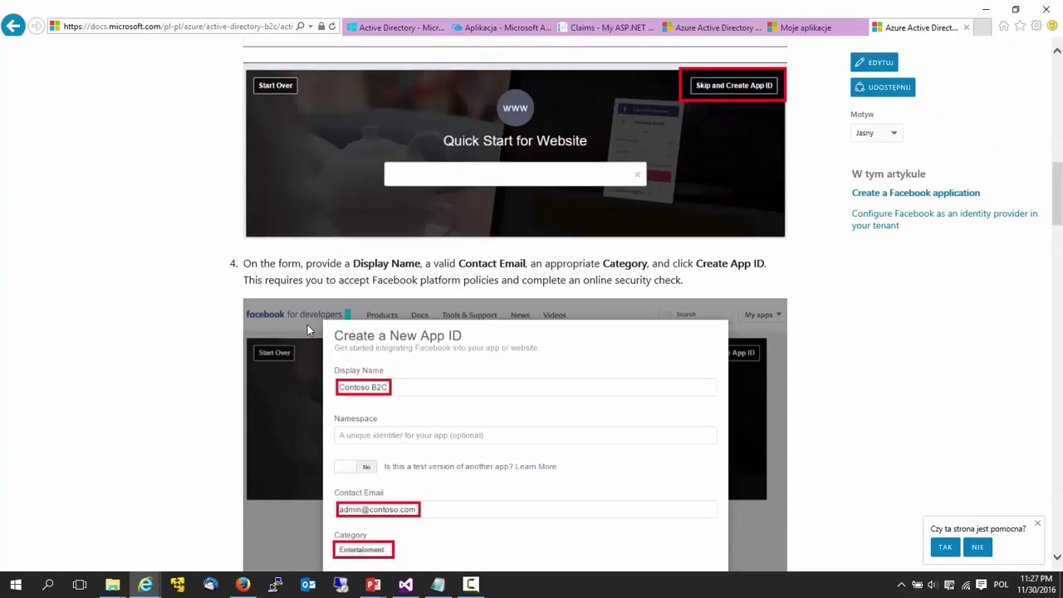
pyautogui.hotkey('alt', 'Tab')
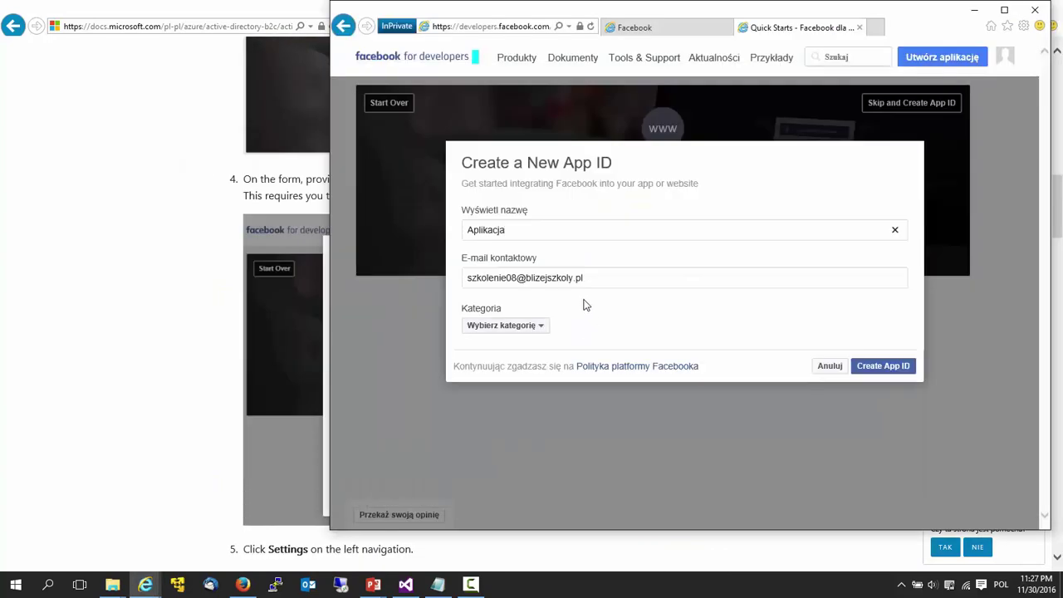
pyautogui.click(540, 326)
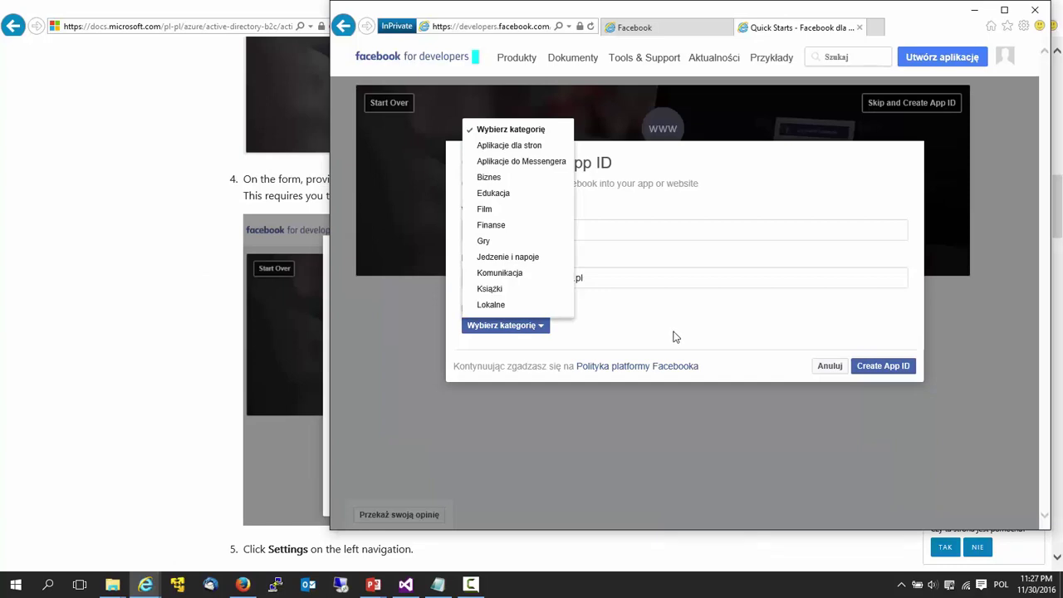
pyautogui.click(523, 277)
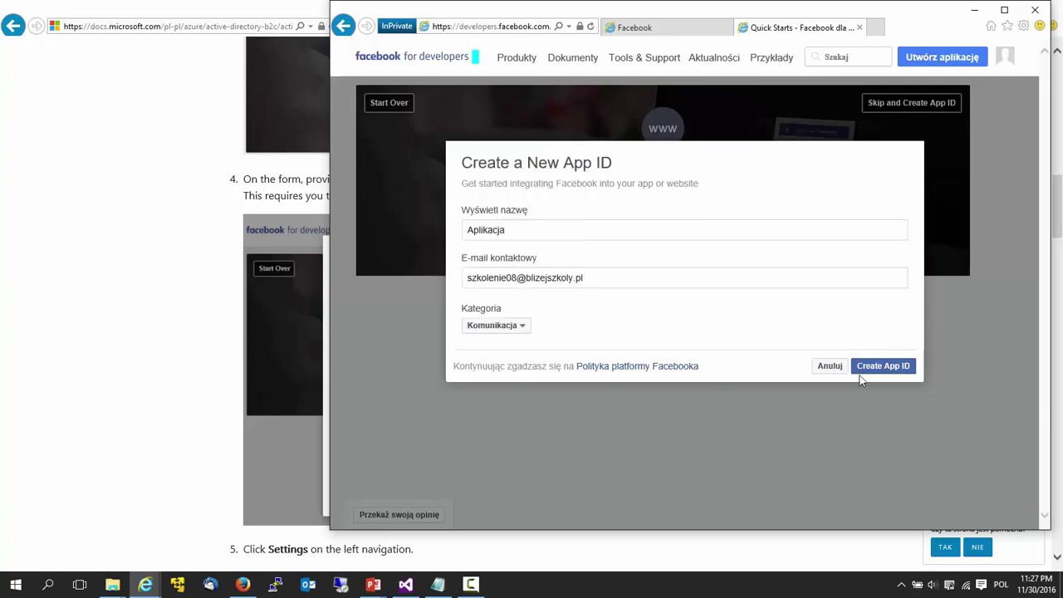
pyautogui.click(883, 367)
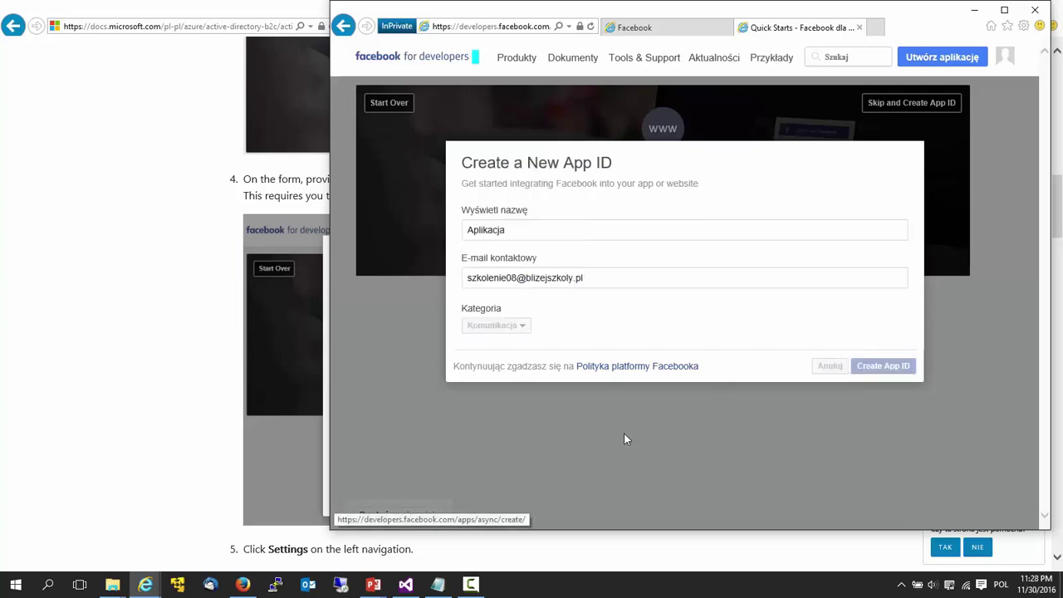
pyautogui.write('PXRuuDY')
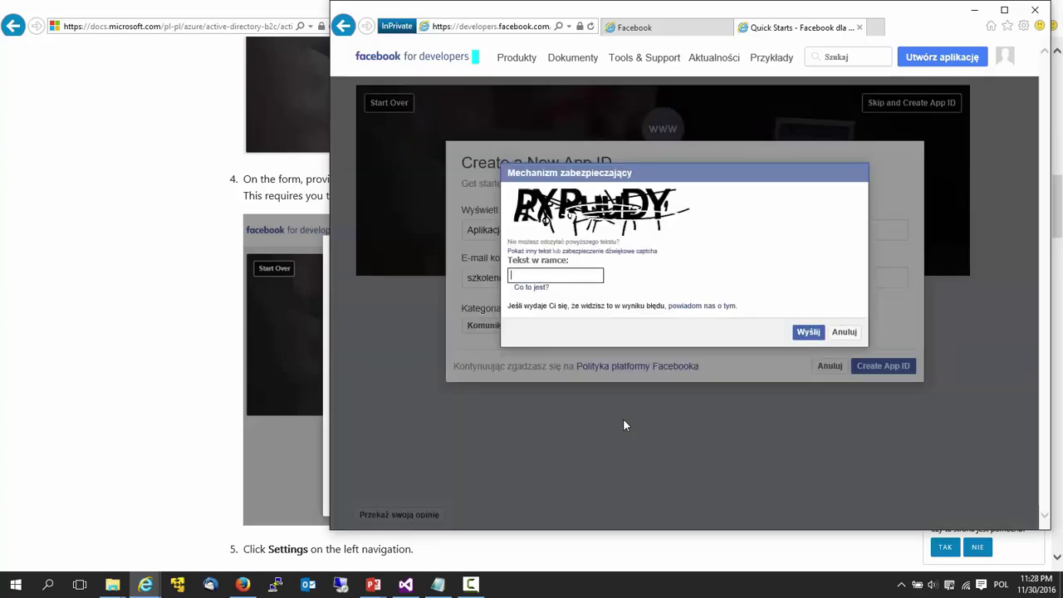
pyautogui.click(805, 331)
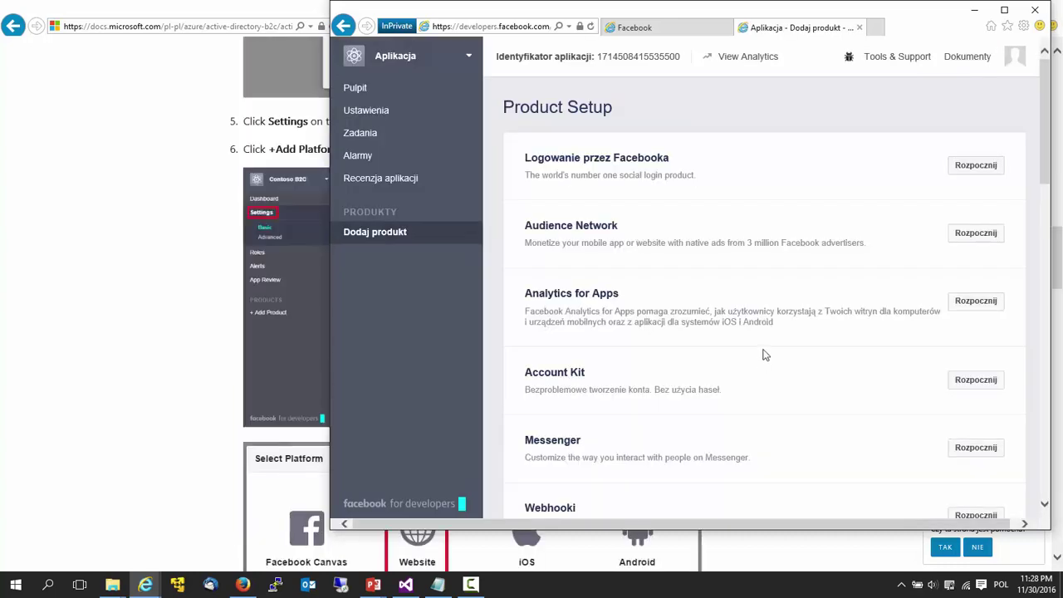
# In the app's settings, reveal the app secret and paste the App ID into Notepad.
pyautogui.click(409, 120)
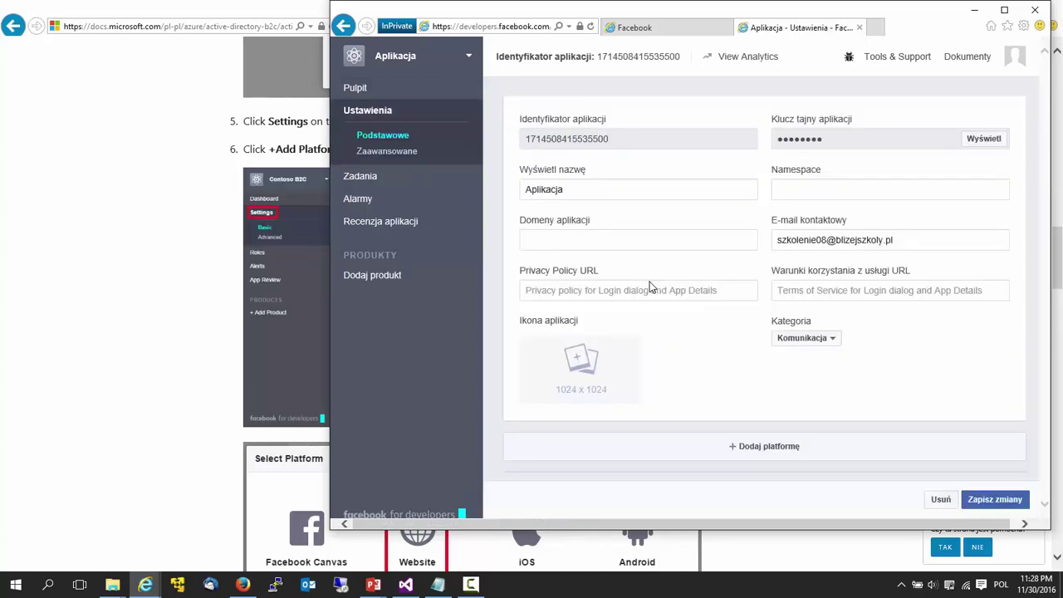
pyautogui.click(976, 151)
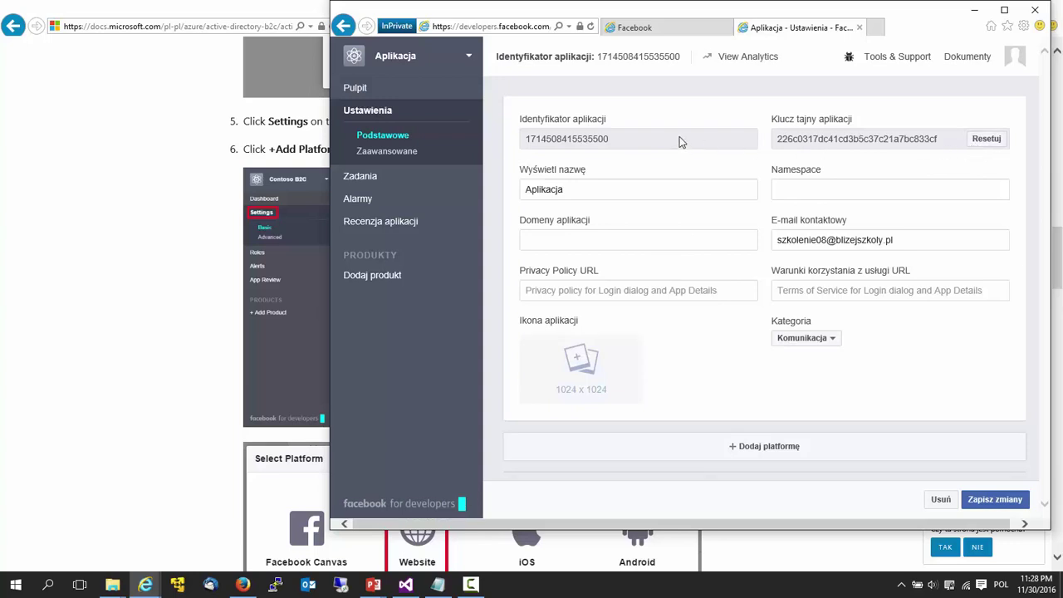
pyautogui.moveTo(679, 138); pyautogui.dragTo(523, 138)
pyautogui.hotkey('ctrl', 'c')
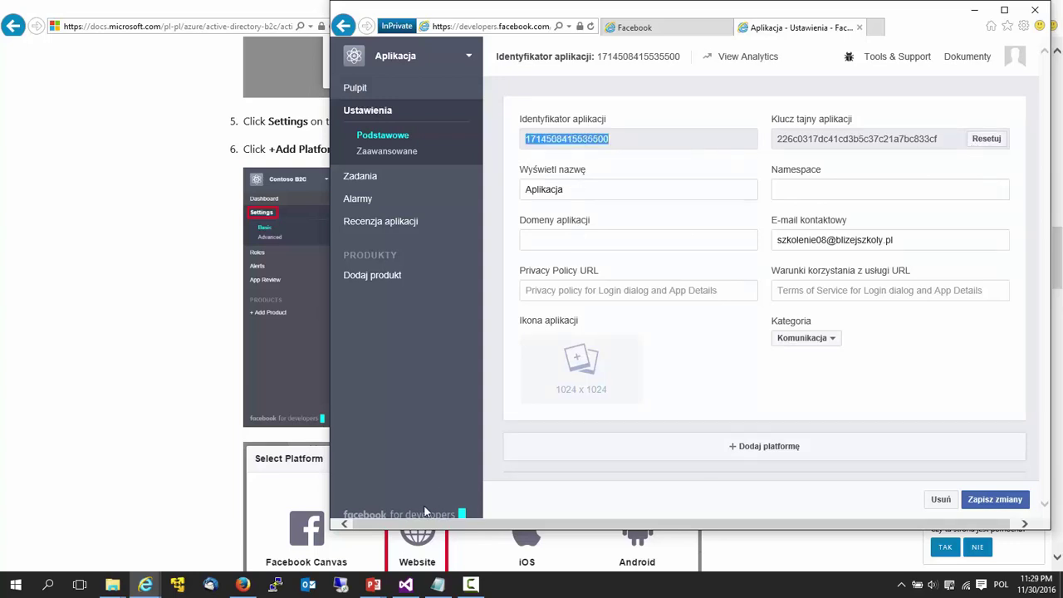
pyautogui.click(438, 585)
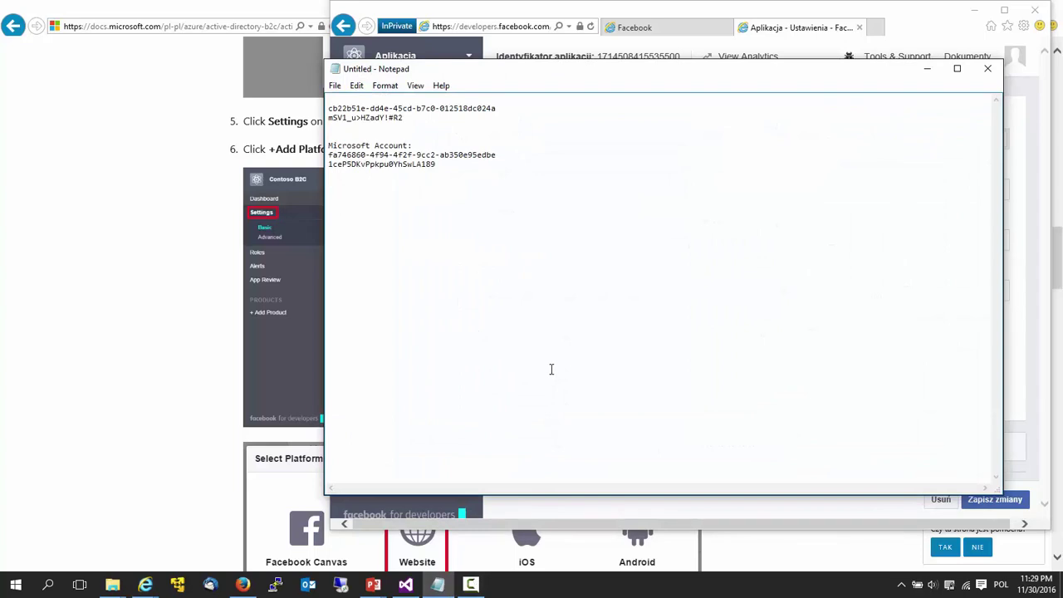
pyautogui.hotkey('ctrl', 'v')
# Copy the full app secret and paste it below the App ID in Notepad.
pyautogui.click(297, 266)
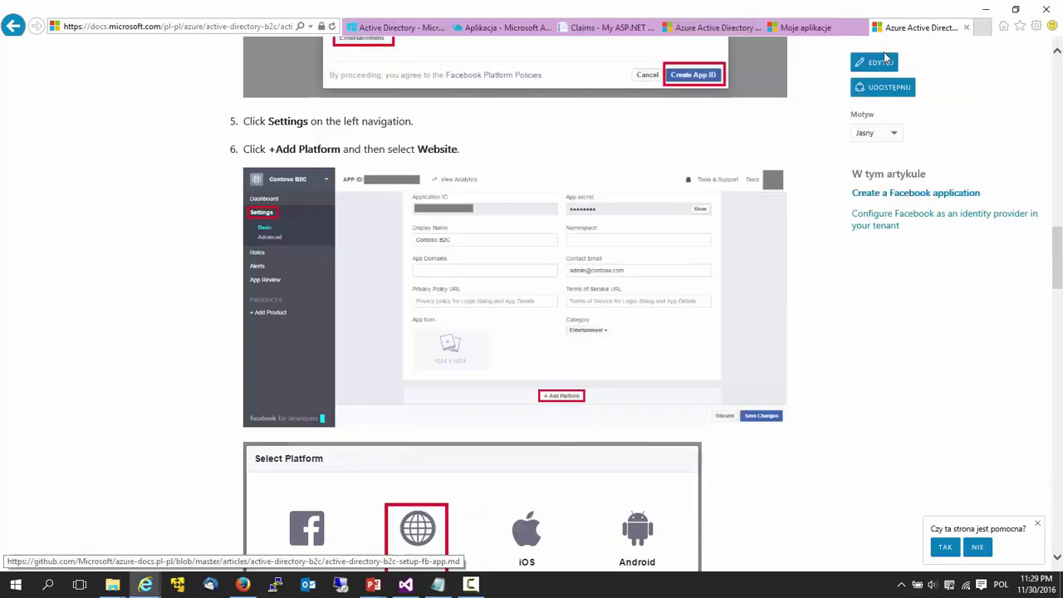
pyautogui.moveTo(146, 586)
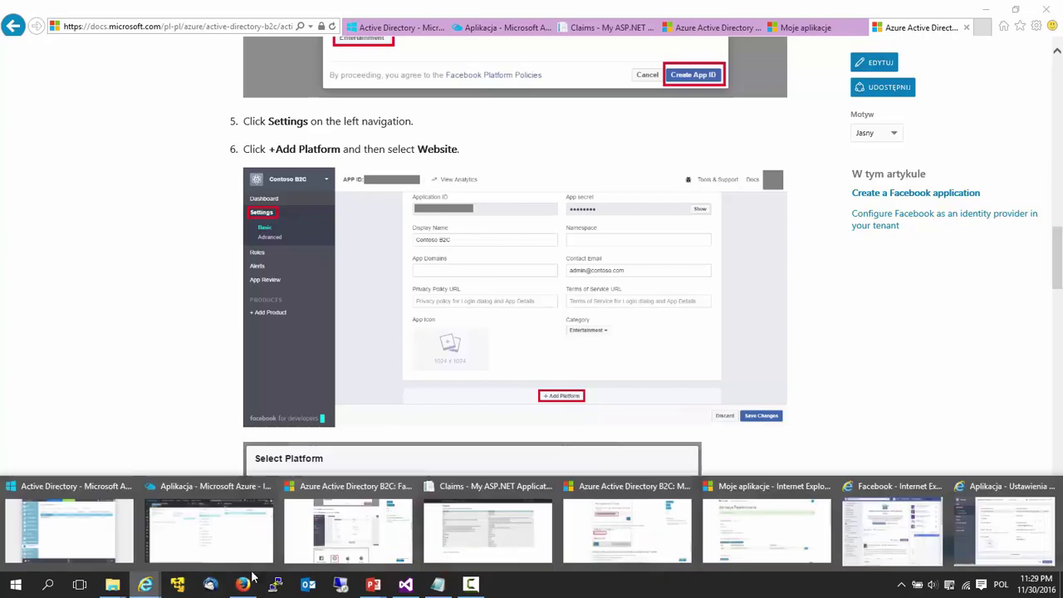
pyautogui.click(958, 530)
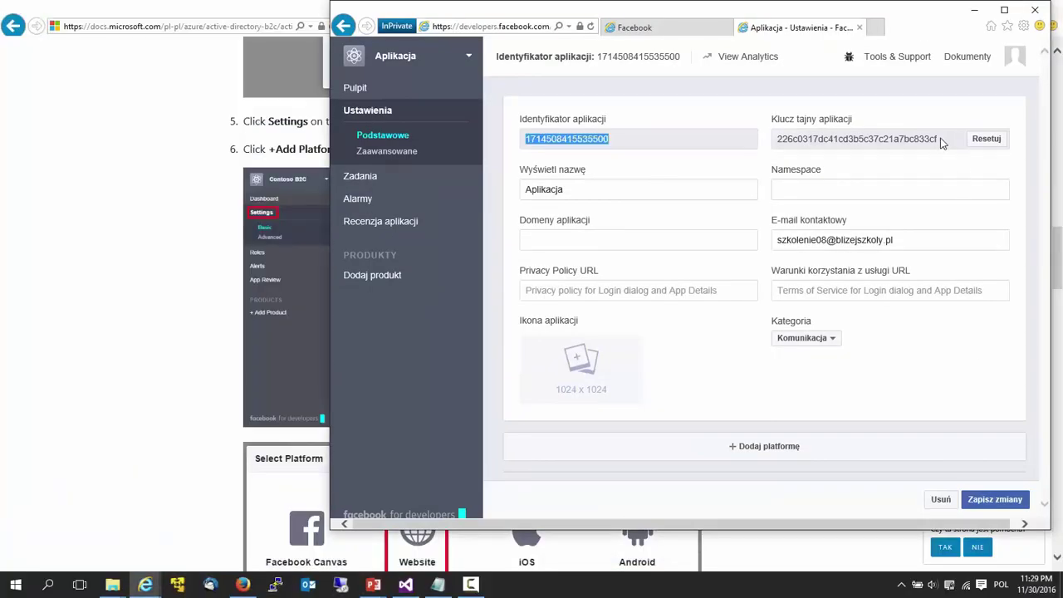
pyautogui.moveTo(955, 140); pyautogui.dragTo(741, 140)
pyautogui.click(872, 139)
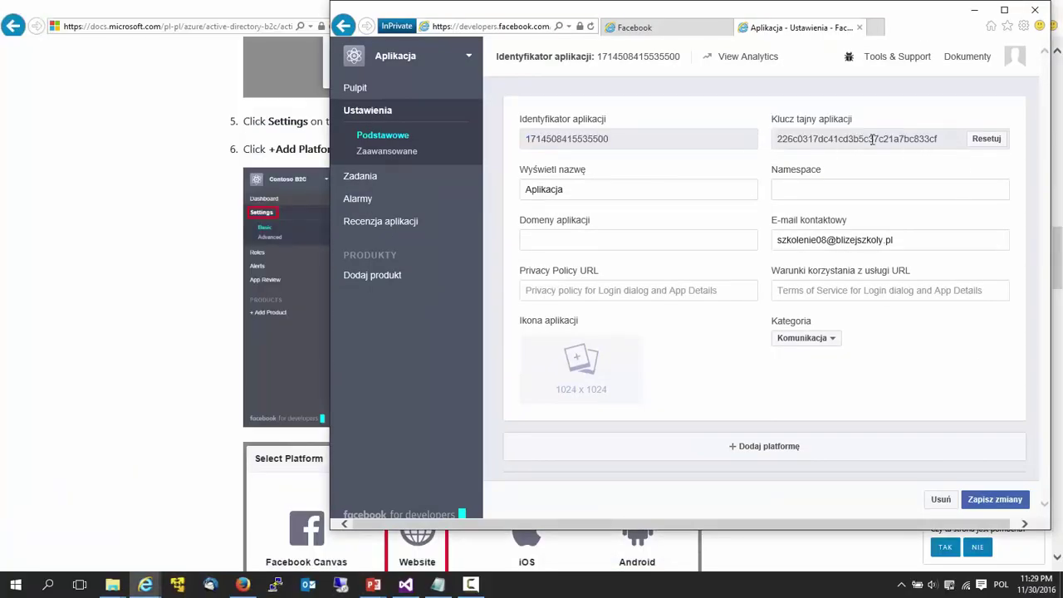
pyautogui.moveTo(945, 138); pyautogui.dragTo(776, 138)
pyautogui.hotkey('ctrl', 'c')
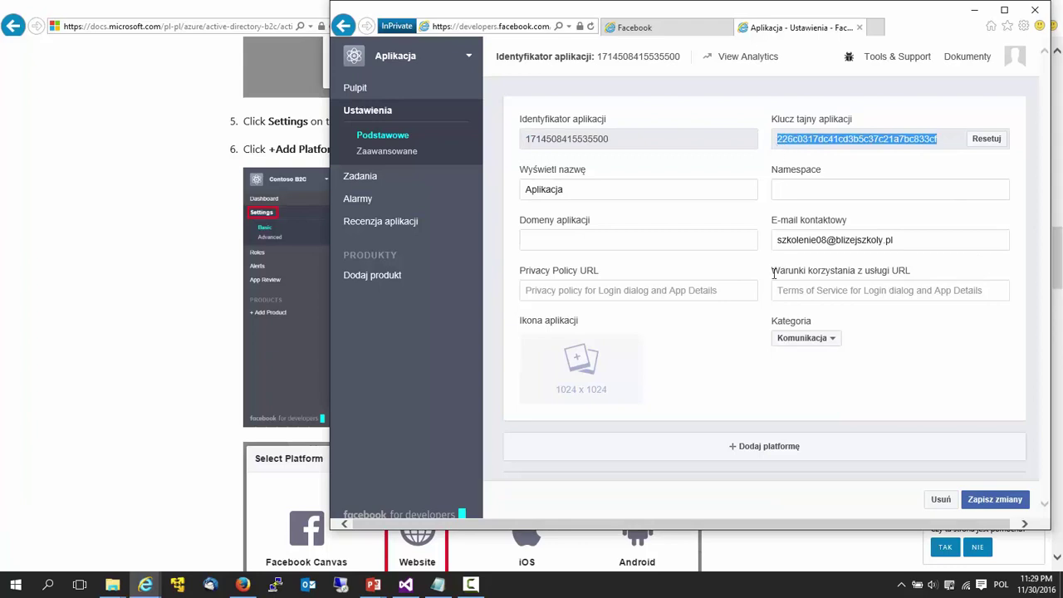
pyautogui.hotkey('alt', 'Tab')
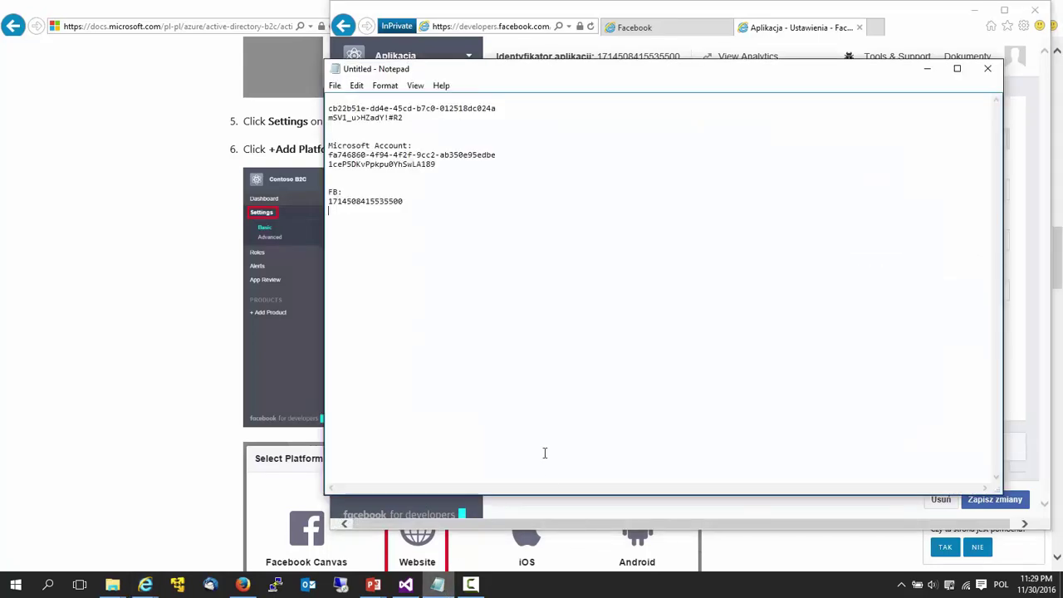
pyautogui.hotkey('ctrl', 'v')
# Scroll the docs article, then return to the Facebook InPrivate window.
pyautogui.click(106, 199)
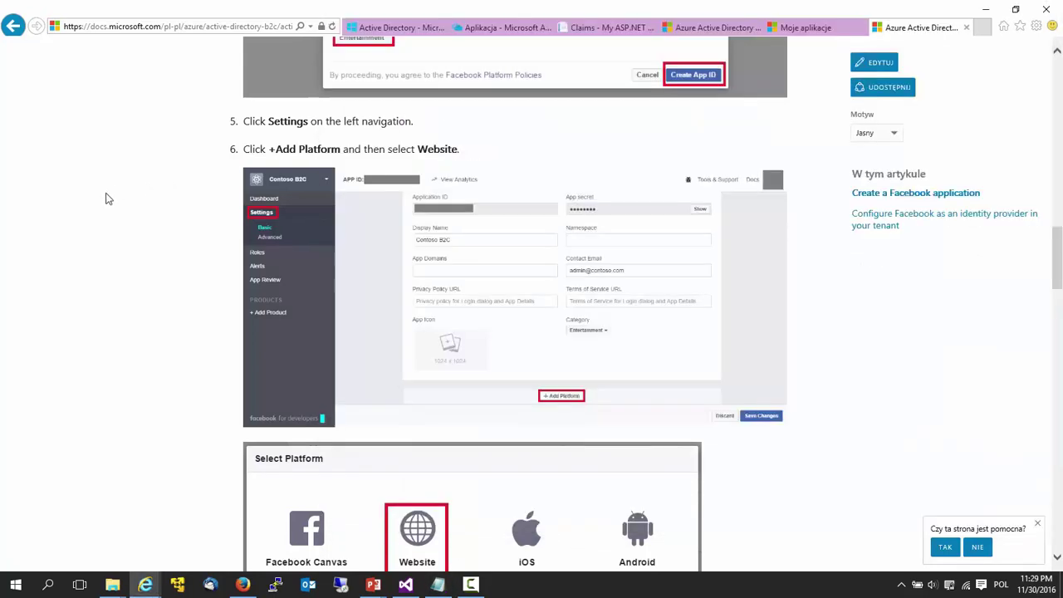
pyautogui.scroll(-5, 542, 220)
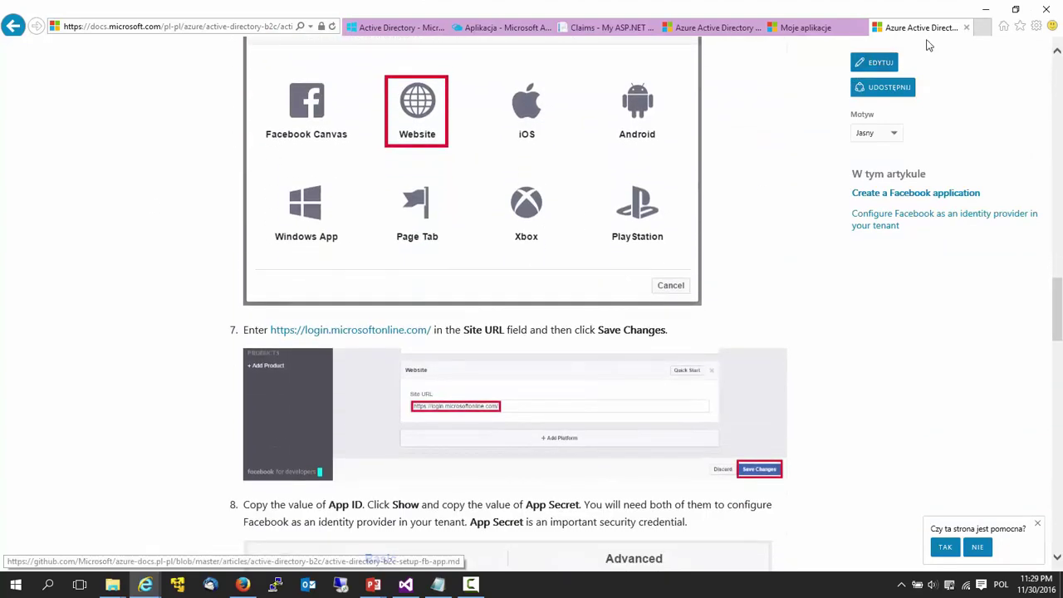
pyautogui.moveTo(154, 586)
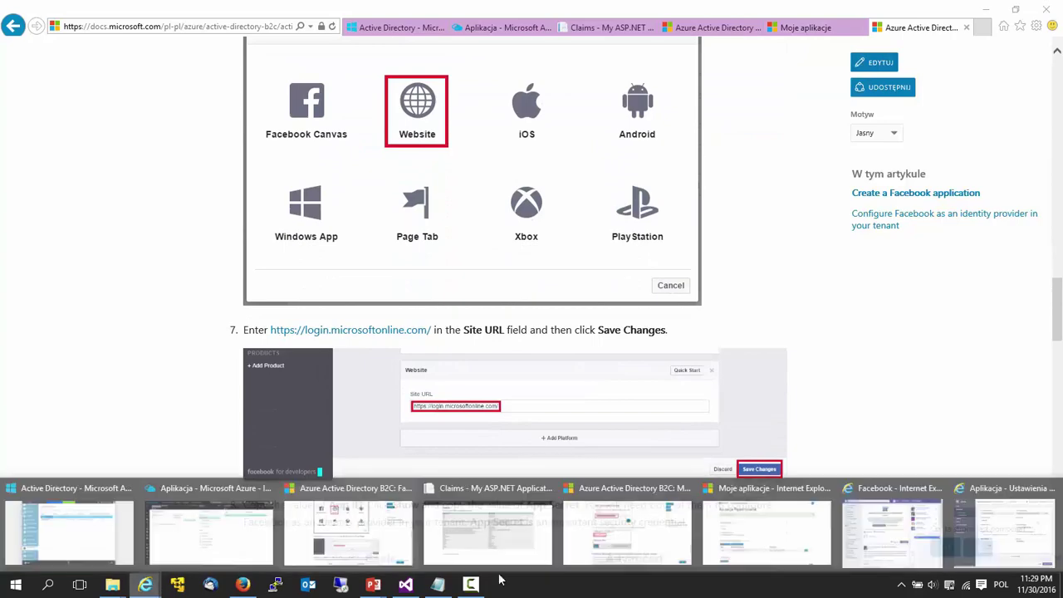
pyautogui.click(886, 539)
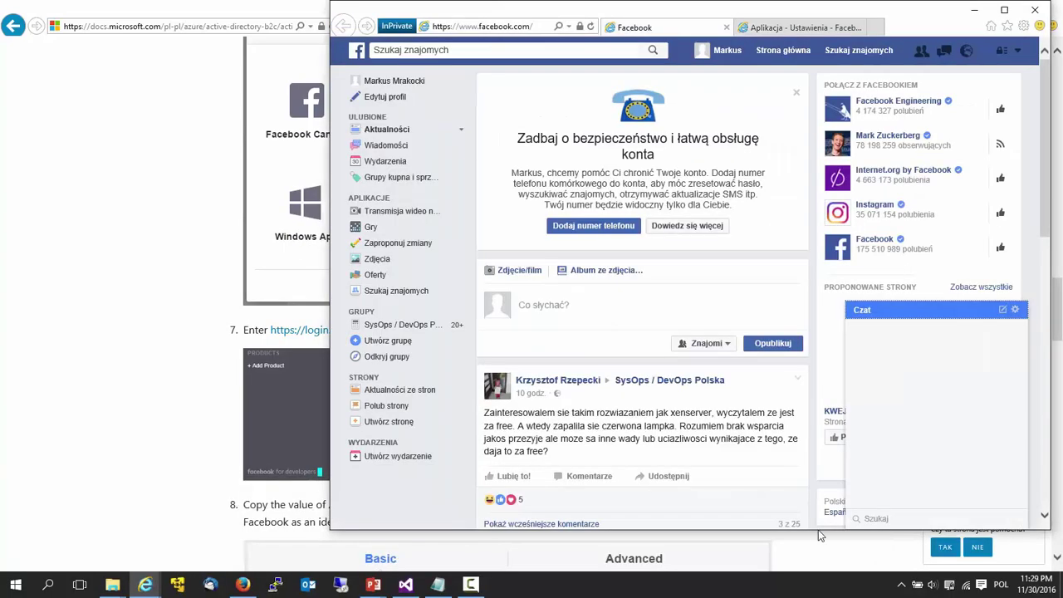
# Add a Website platform to the Facebook app's basic settings.
pyautogui.click(802, 28)
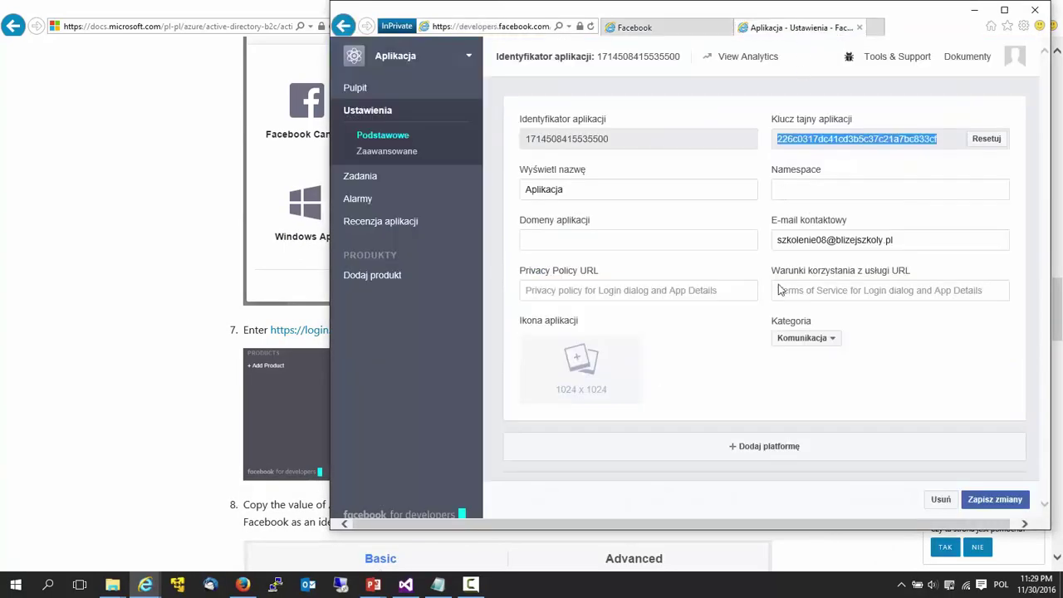
pyautogui.click(785, 446)
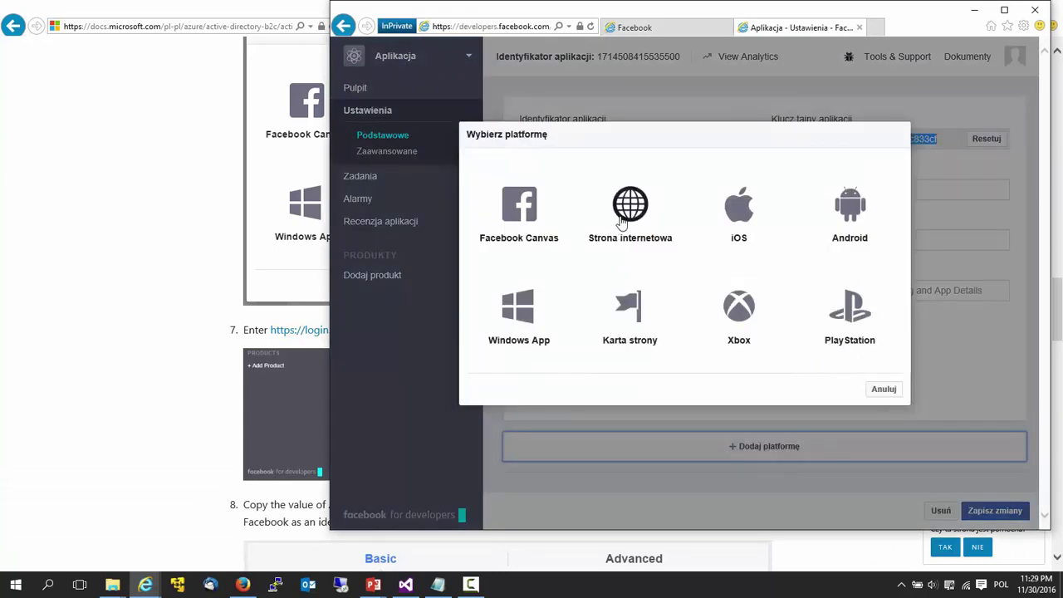
pyautogui.click(621, 221)
pyautogui.scroll(-1, 632, 379)
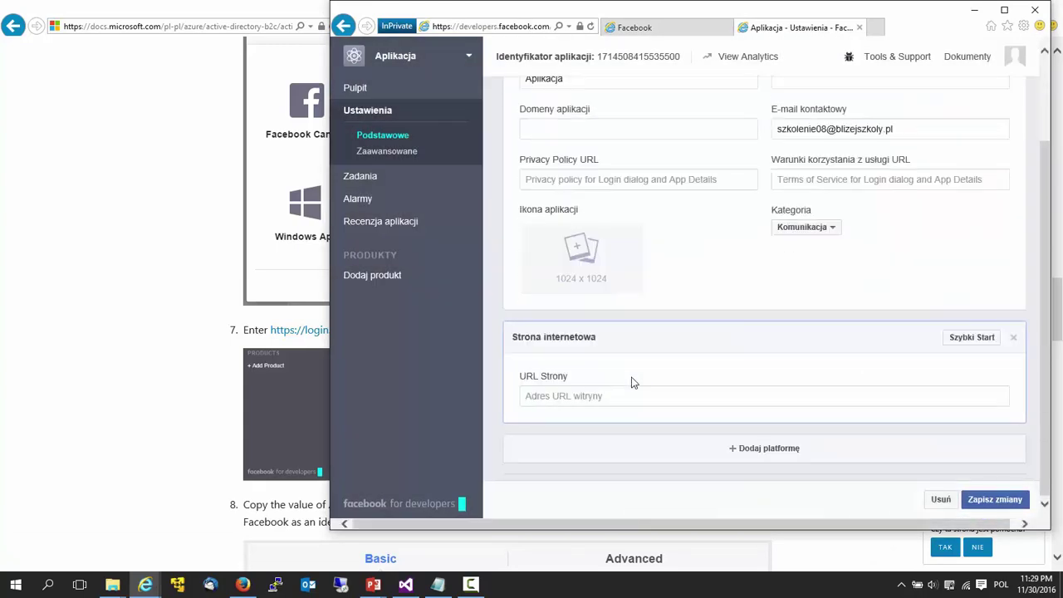
pyautogui.click(154, 344)
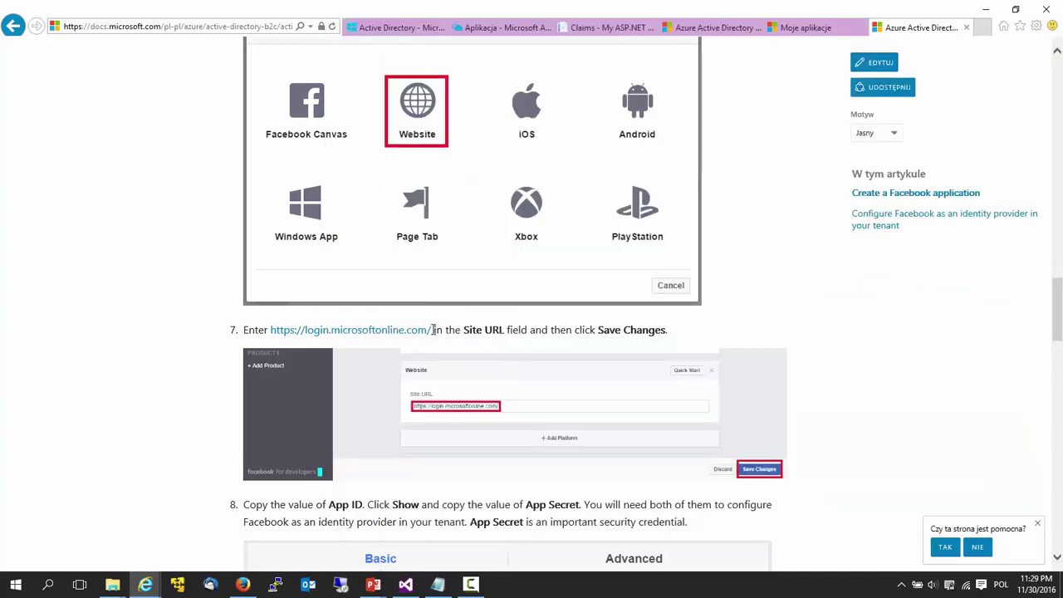
pyautogui.moveTo(432, 330); pyautogui.dragTo(270, 330)
pyautogui.hotkey('ctrl', 'c')
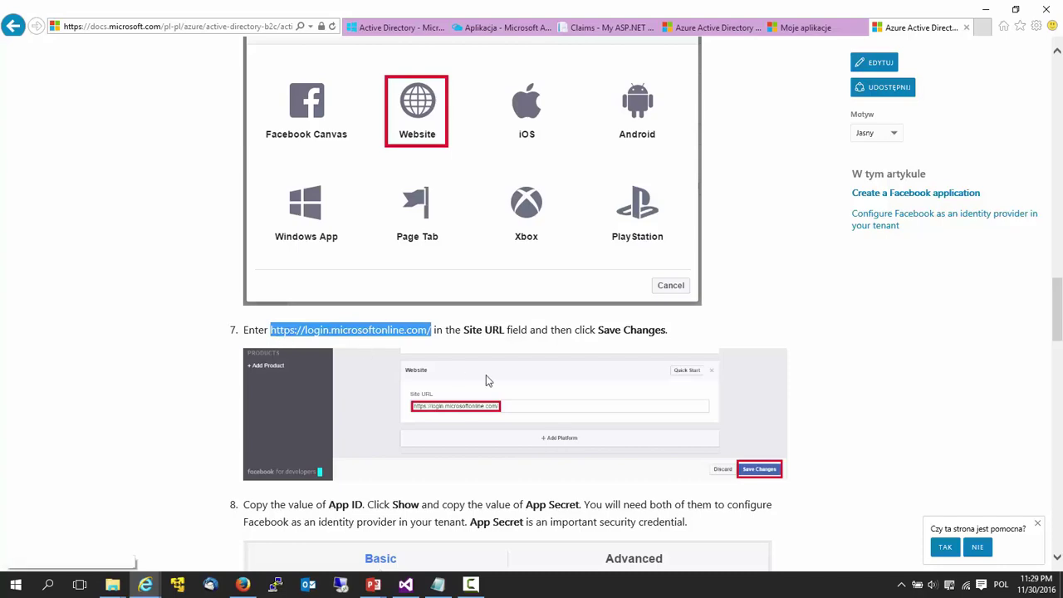
pyautogui.click(146, 586)
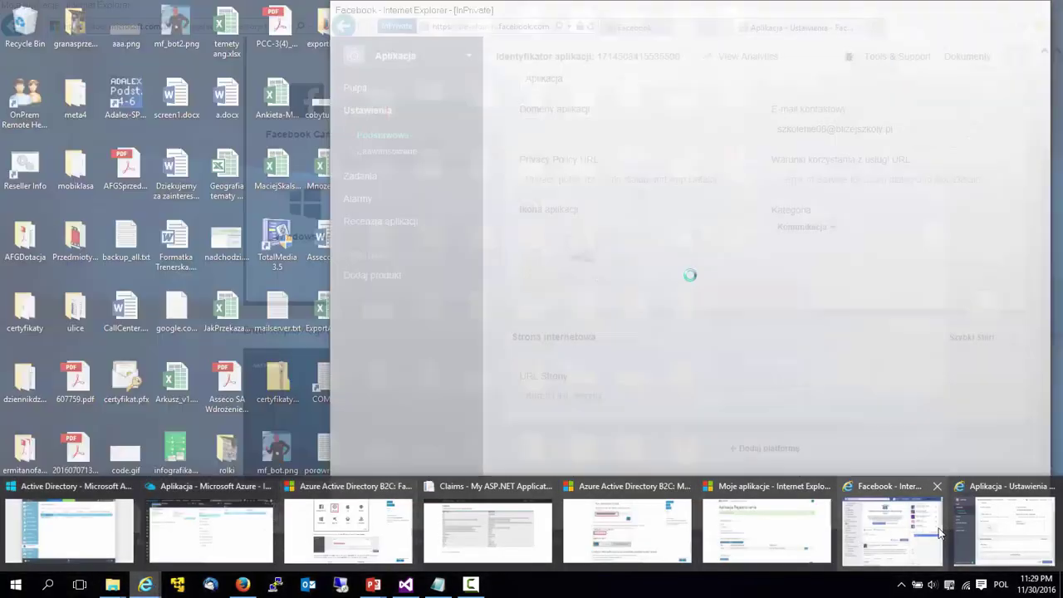
pyautogui.click(941, 532)
pyautogui.click(602, 396)
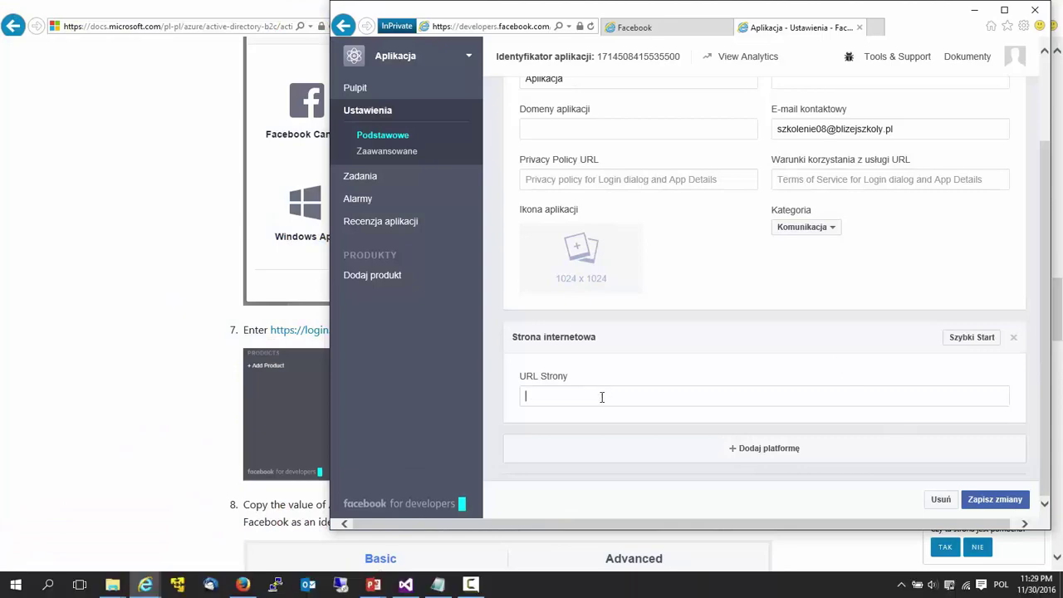
pyautogui.hotkey('ctrl', 'v')
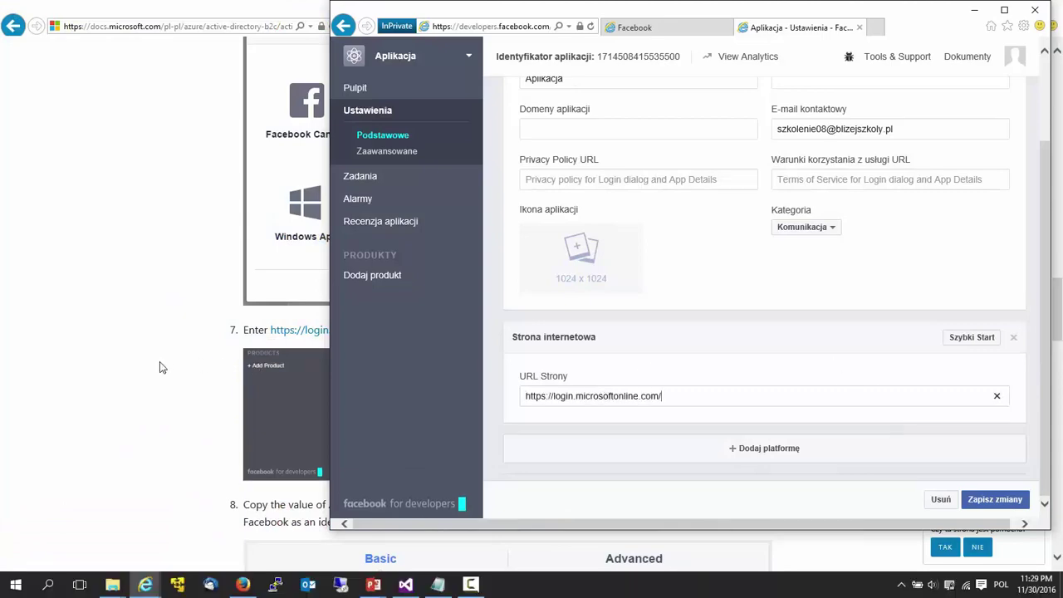
# Save the website platform settings and reveal the app secret.
pyautogui.click(162, 368)
pyautogui.scroll(-5, 180, 378)
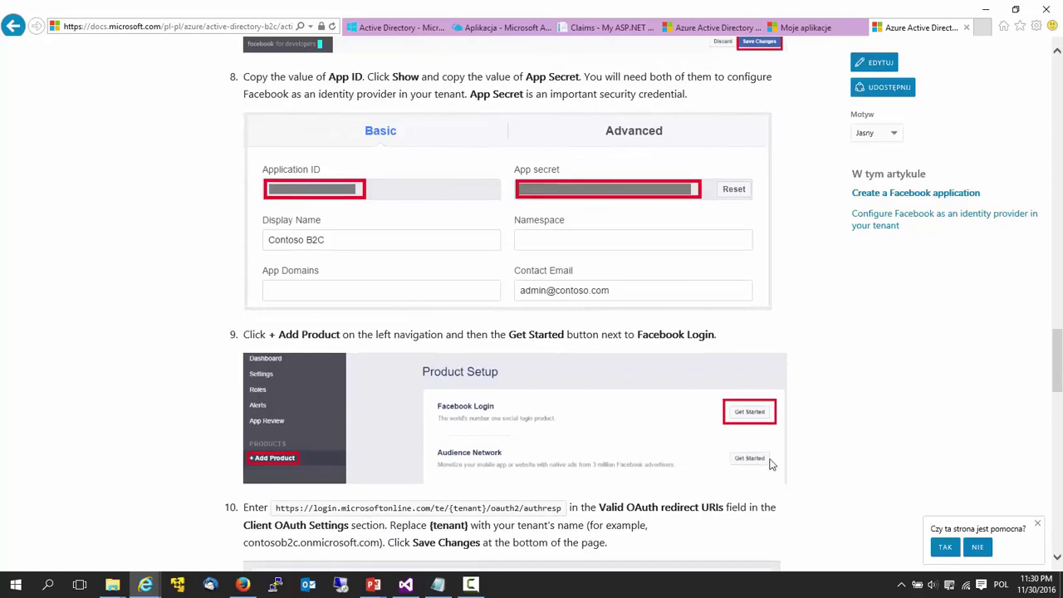
pyautogui.hotkey('alt', 'Tab')
pyautogui.click(1007, 499)
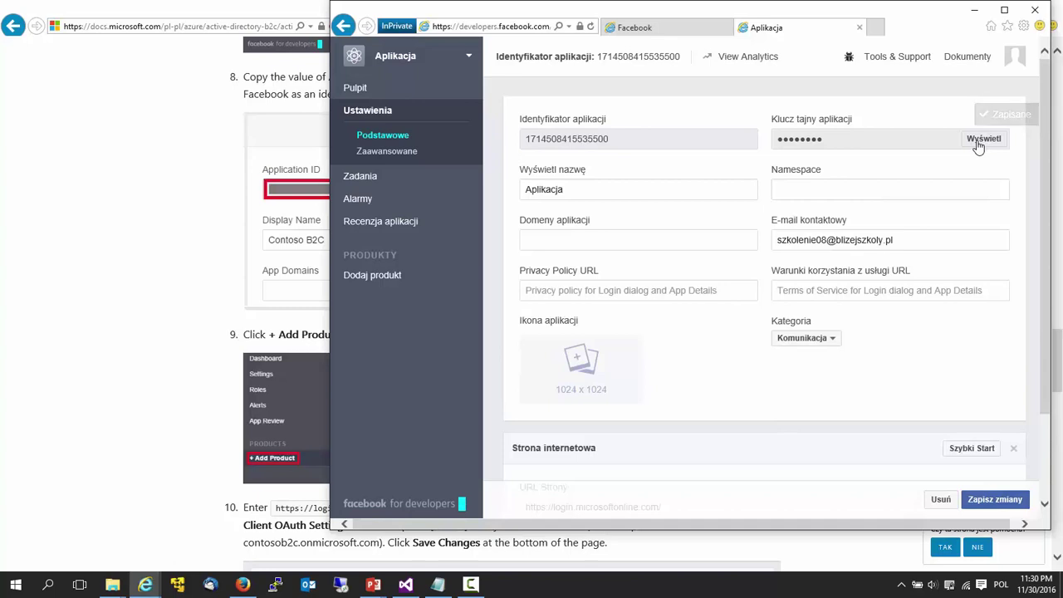
pyautogui.click(978, 143)
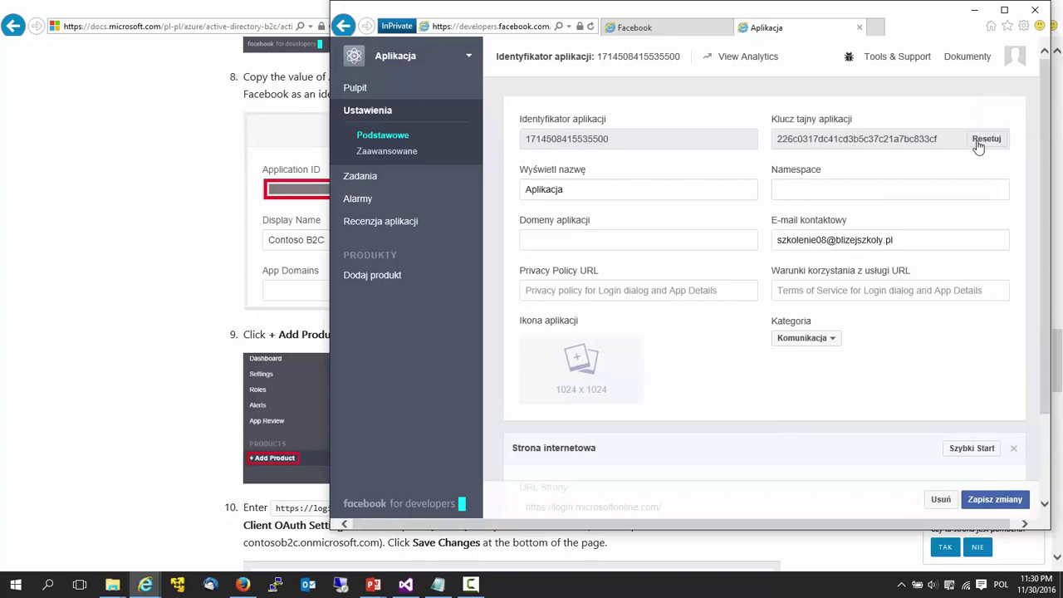
pyautogui.click(440, 586)
pyautogui.click(440, 586)
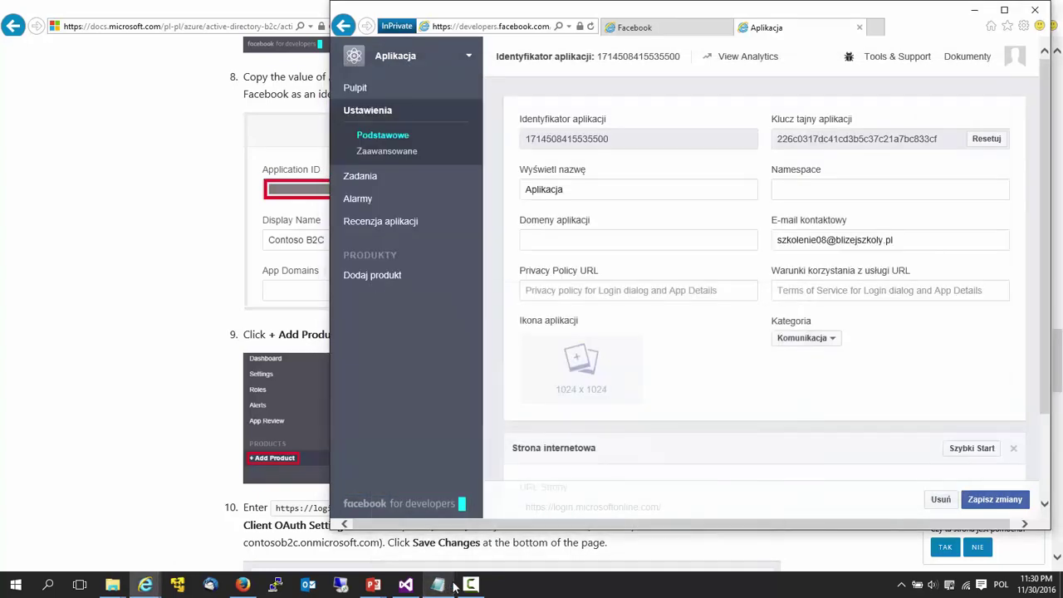
pyautogui.scroll(-2, 651, 370)
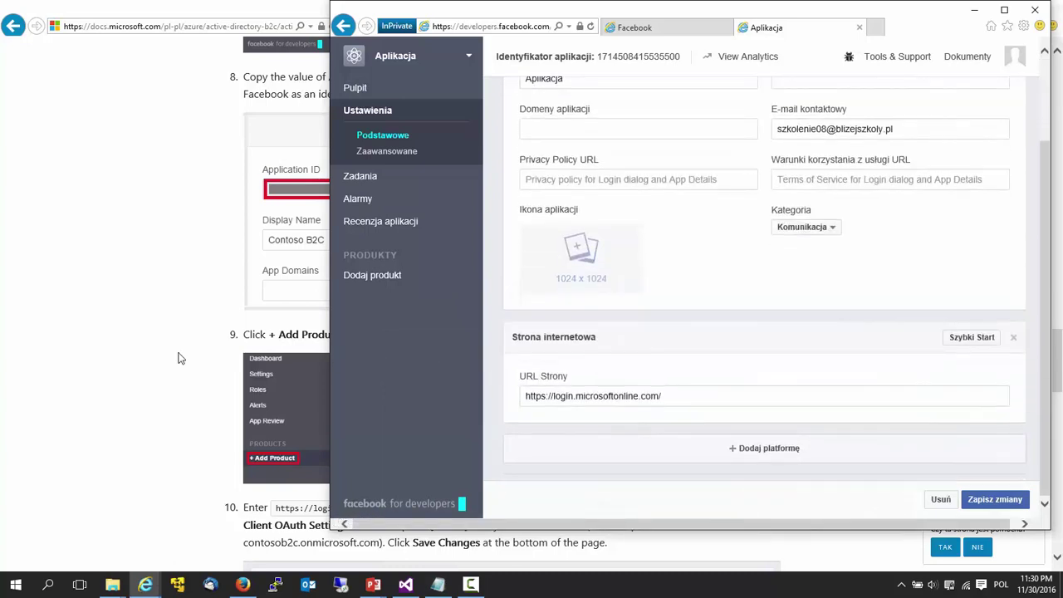
# Open the product list and copy the OAuth redirect URL from step 10 of the docs.
pyautogui.click(356, 278)
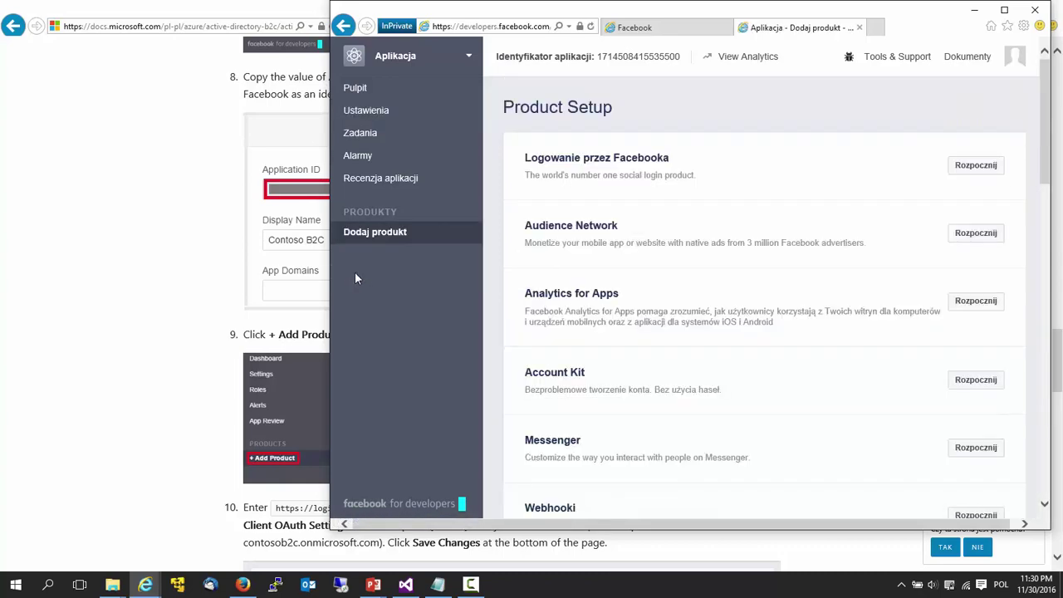
pyautogui.click(106, 426)
pyautogui.scroll(-3, 113, 427)
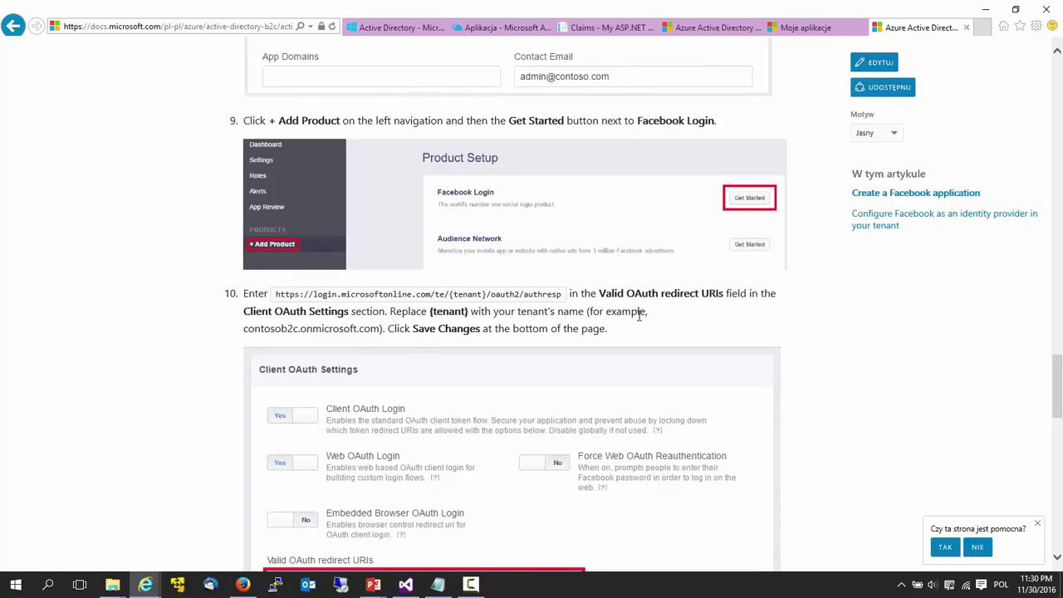
pyautogui.press('alt')
pyautogui.moveTo(562, 296); pyautogui.dragTo(314, 304)
pyautogui.hotkey('ctrl', 'c')
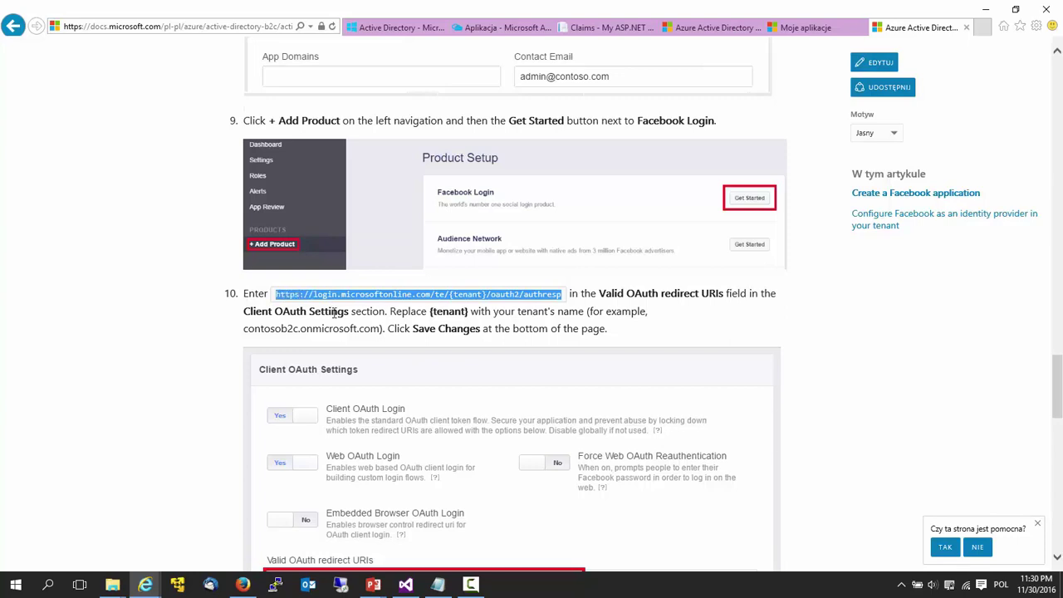
pyautogui.click(145, 584)
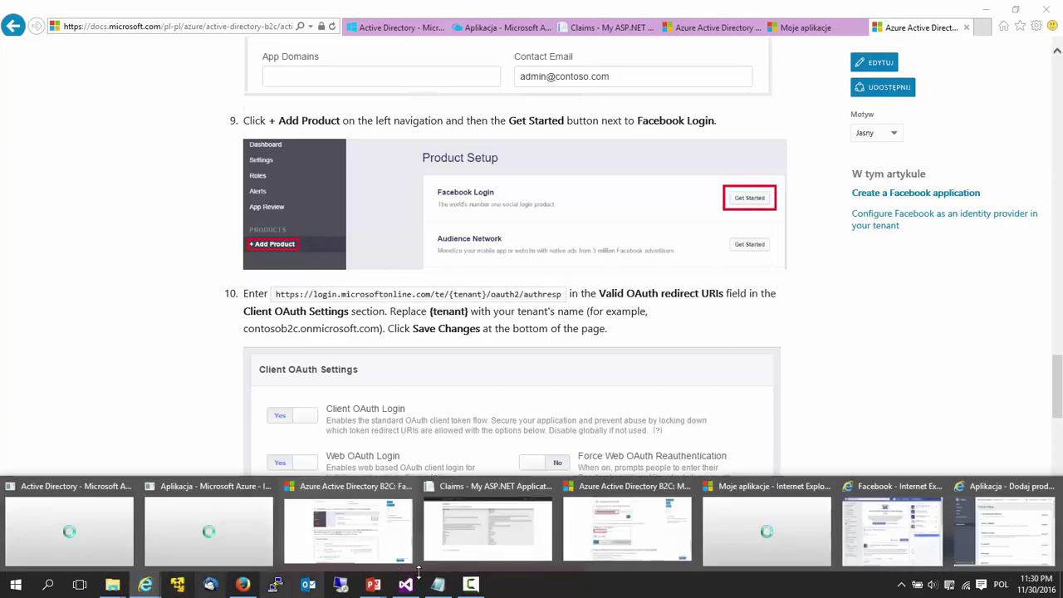
pyautogui.click(928, 549)
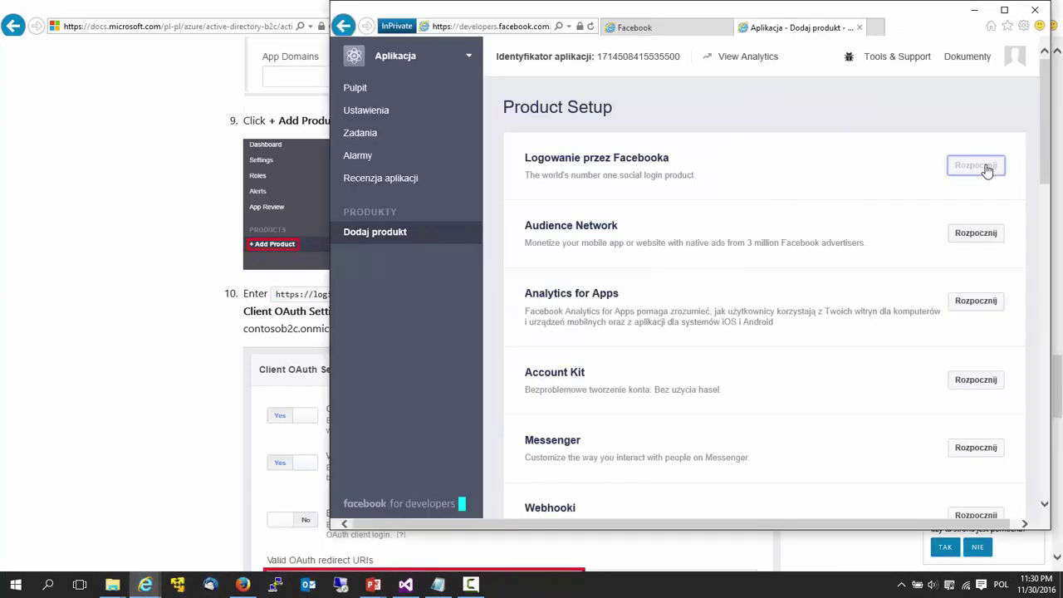
# Add Facebook Login with the copied URL as its Deauthorize Callback URL, and save.
pyautogui.click(985, 169)
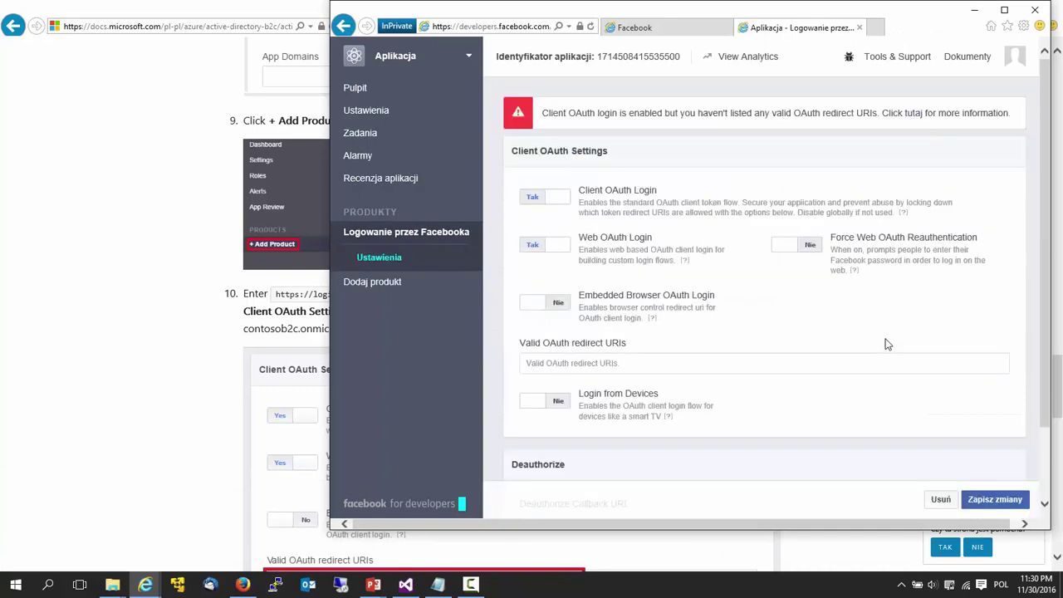
pyautogui.scroll(-1, 883, 341)
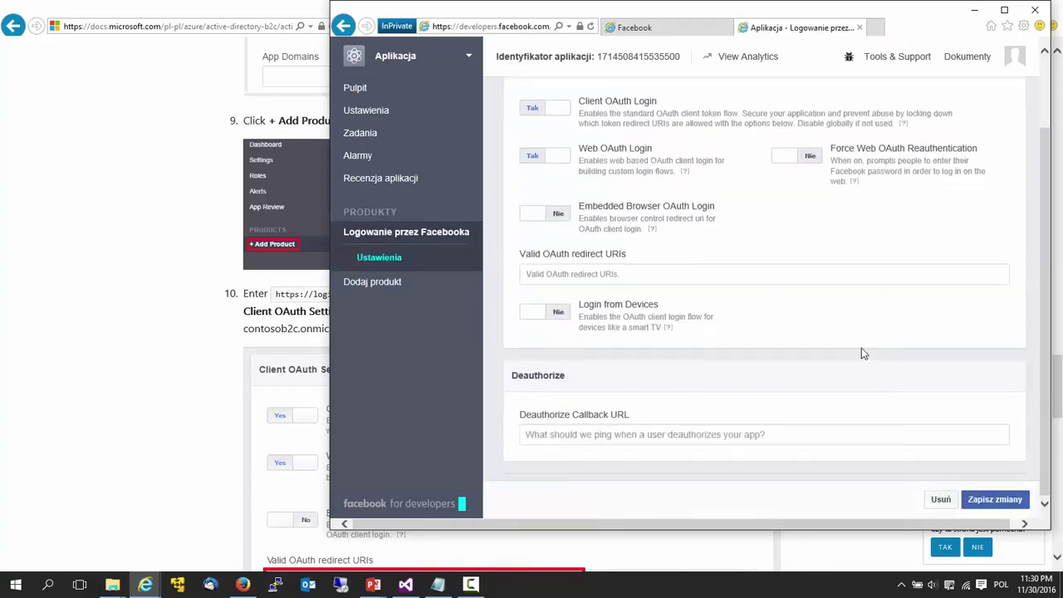
pyautogui.click(715, 436)
pyautogui.hotkey('ctrl', 'v')
pyautogui.scroll(1, 795, 399)
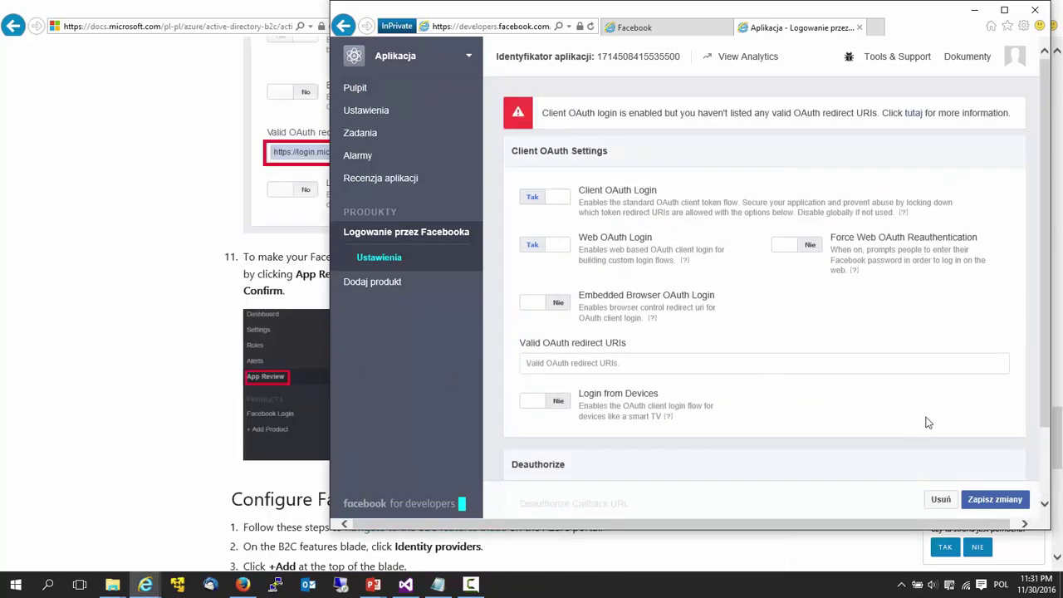
pyautogui.click(1015, 499)
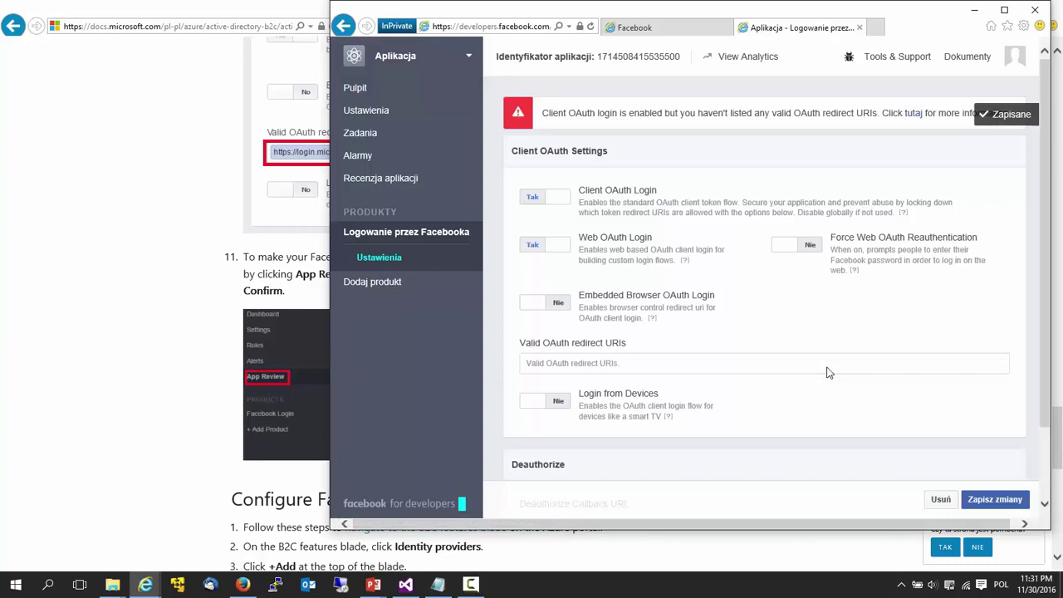
# Go to the App Review page for the app.
pyautogui.scroll(-2, 828, 373)
pyautogui.scroll(2, 828, 369)
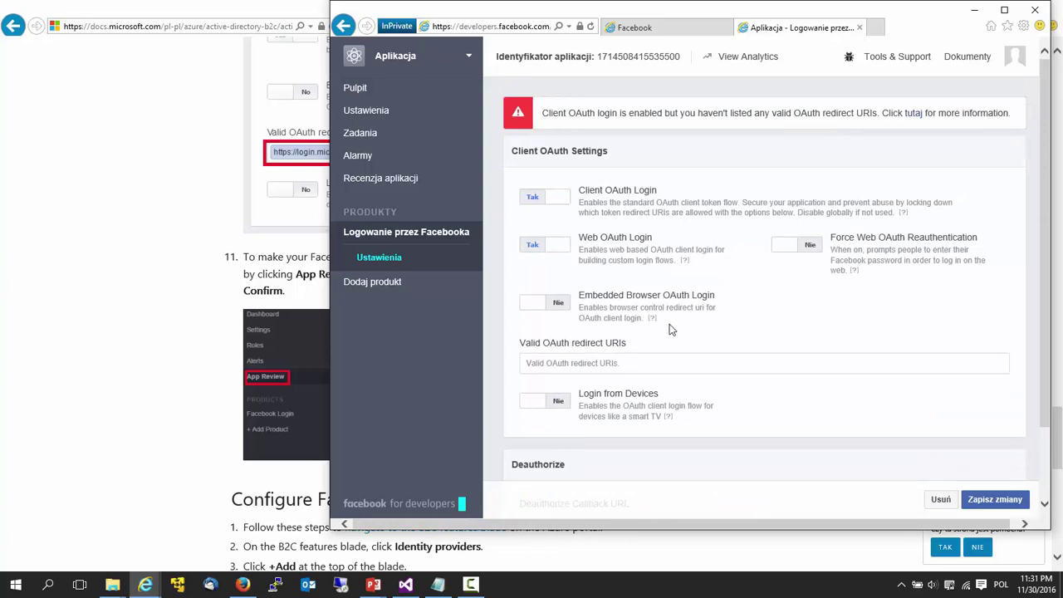
pyautogui.click(405, 190)
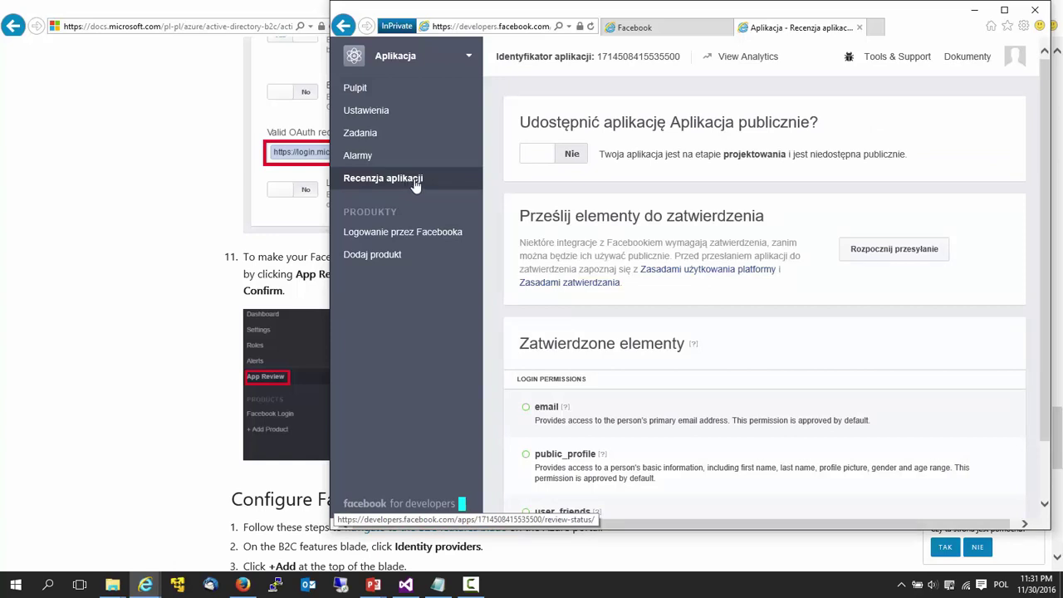
# Switch the app to public (Tak), then scroll the docs to 'Configure Facebook as an identity provider'.
pyautogui.click(569, 160)
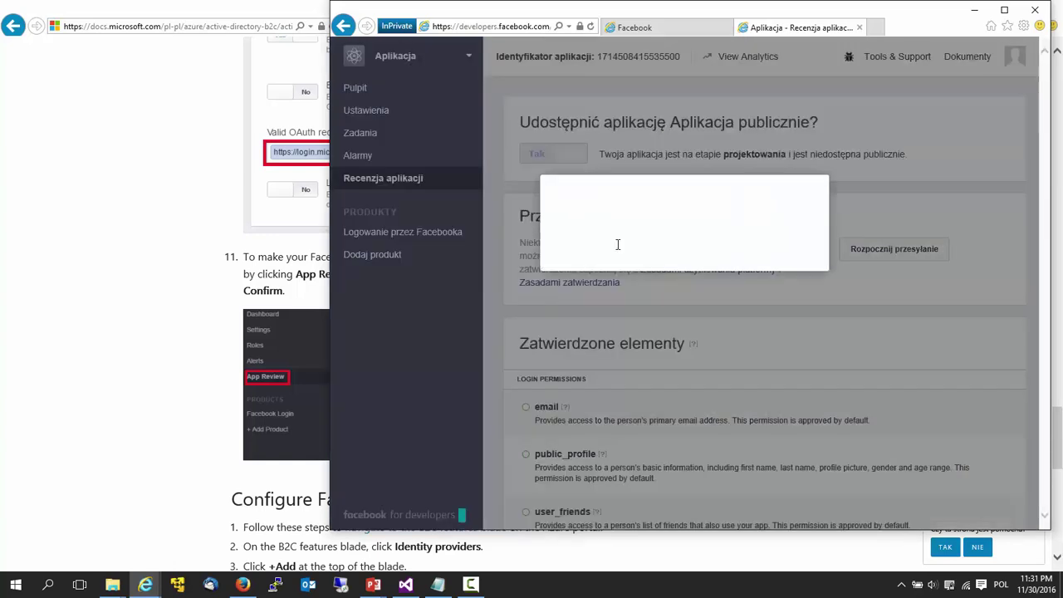
pyautogui.click(793, 256)
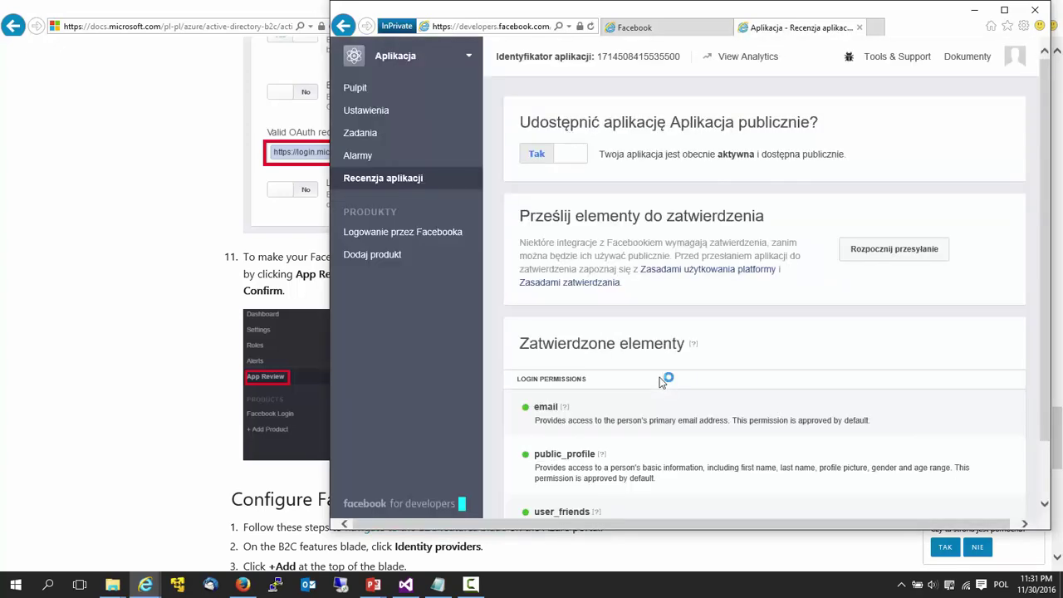
pyautogui.scroll(-1, 659, 378)
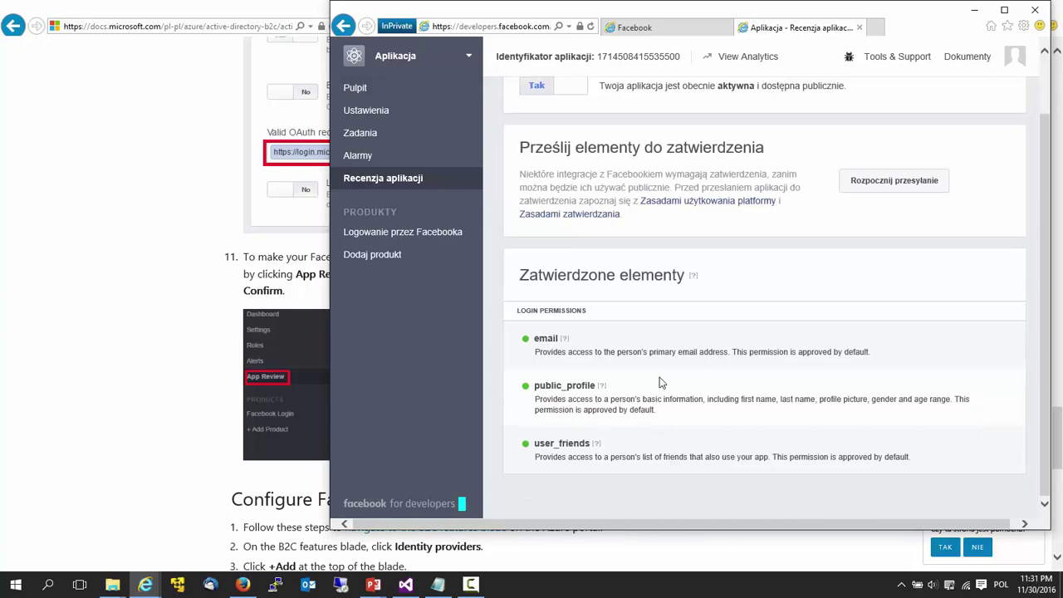
pyautogui.click(170, 430)
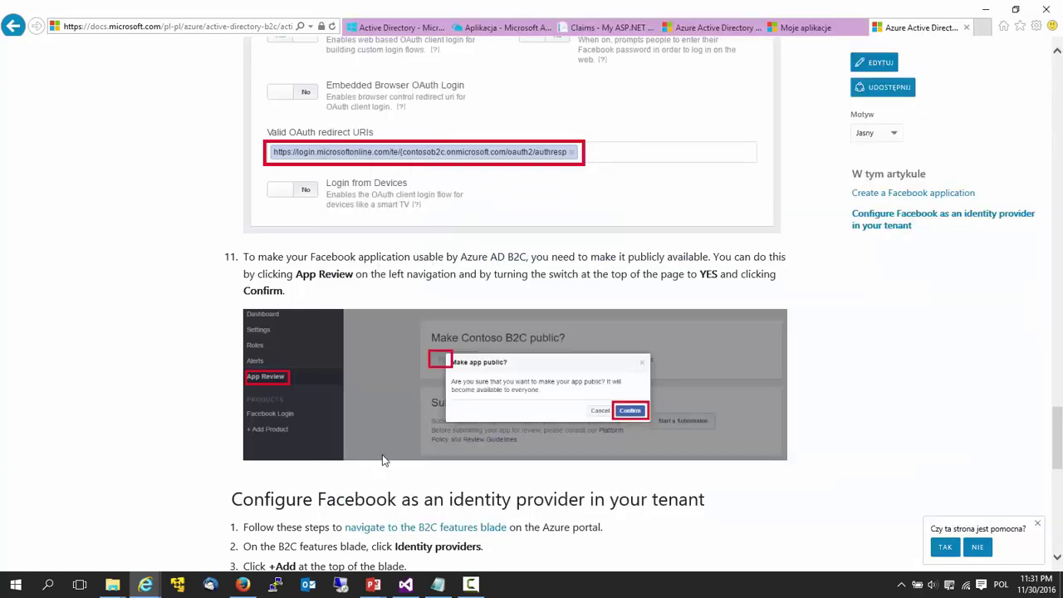
pyautogui.scroll(-2, 382, 461)
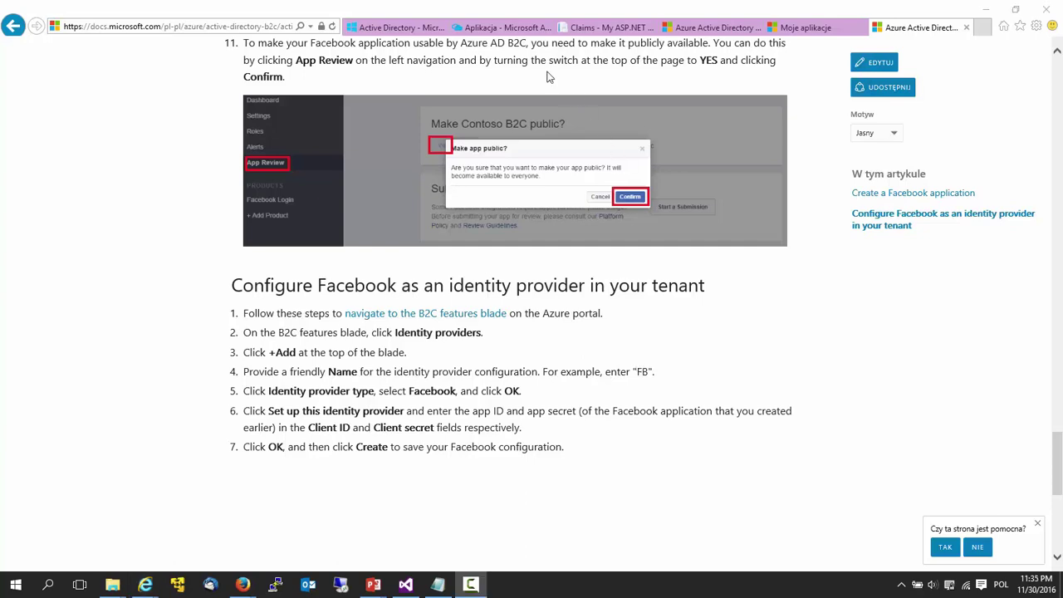
# Recheck the Aplikacja B2C application and identity providers, then switch to the classic Active Directory page.
pyautogui.click(515, 32)
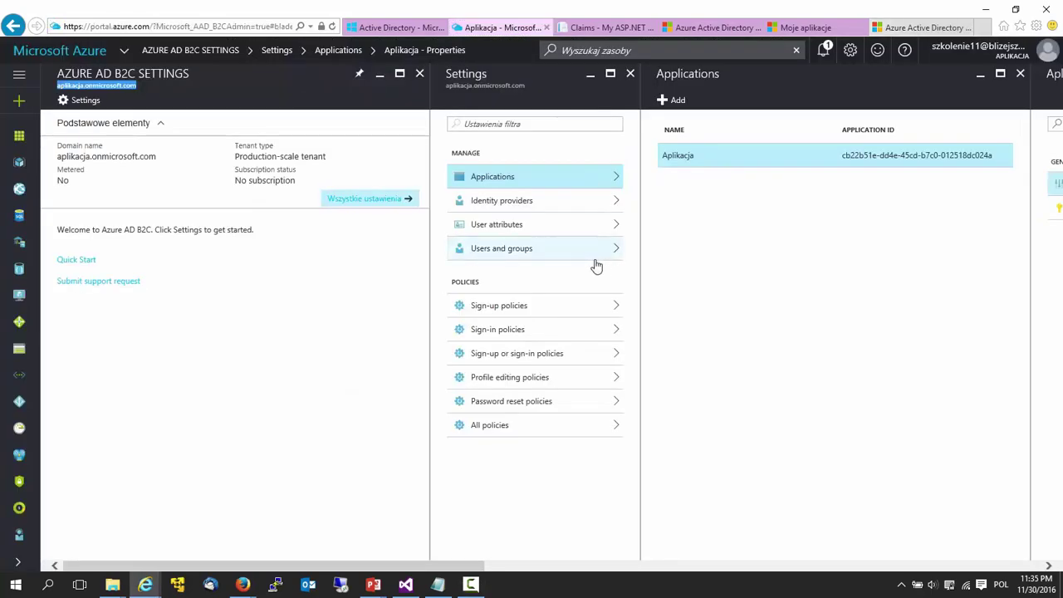
pyautogui.click(533, 180)
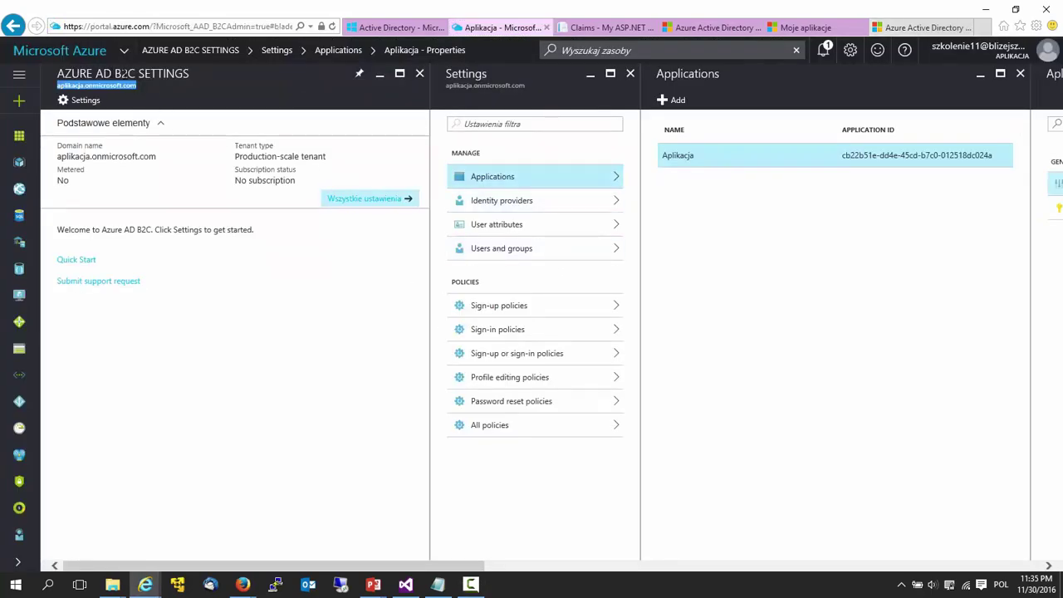
pyautogui.click(687, 160)
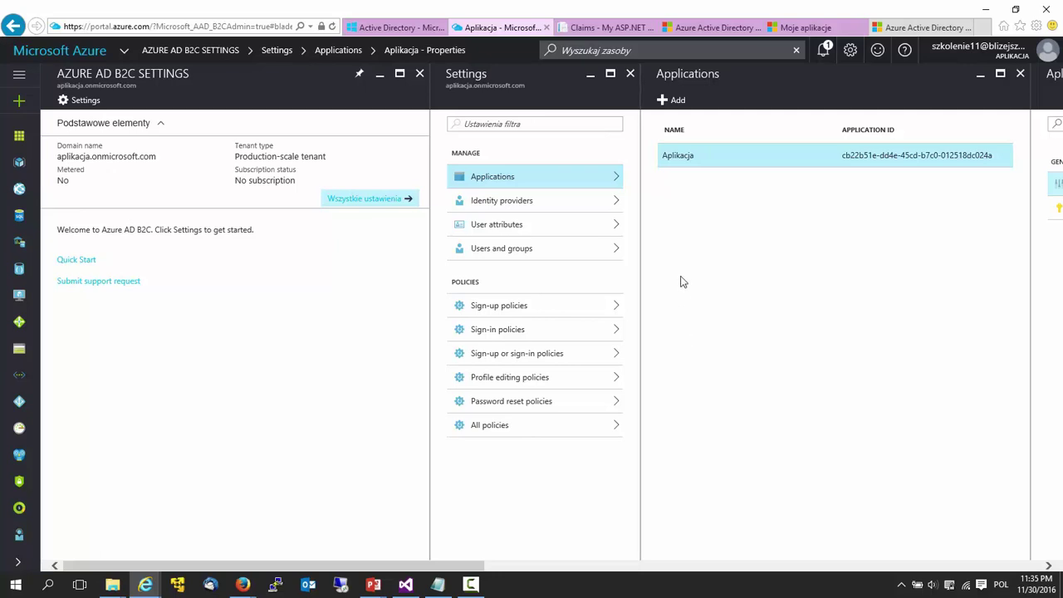
pyautogui.moveTo(447, 568); pyautogui.dragTo(724, 567)
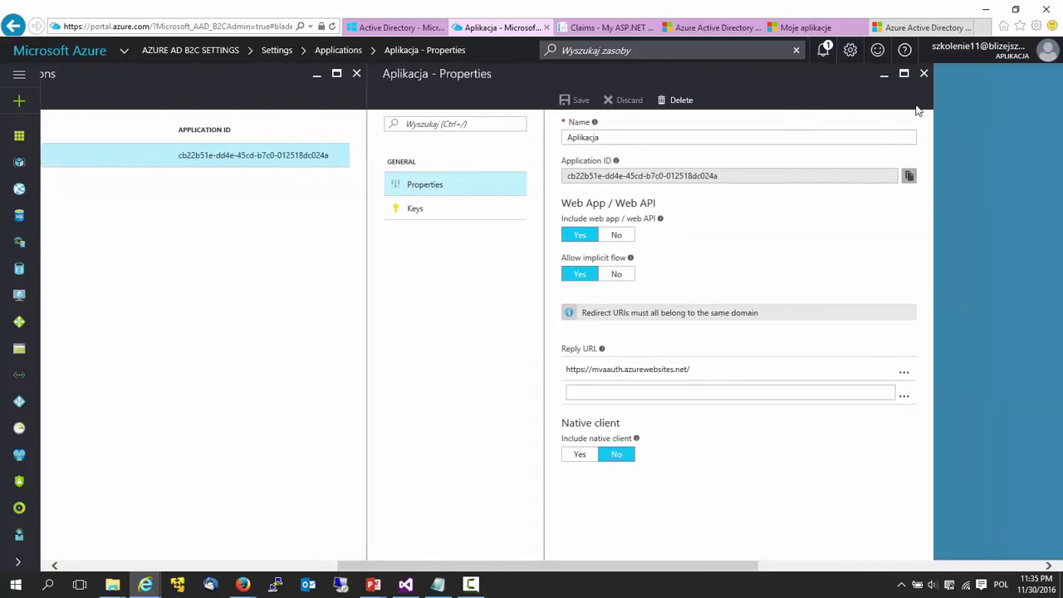
pyautogui.click(923, 73)
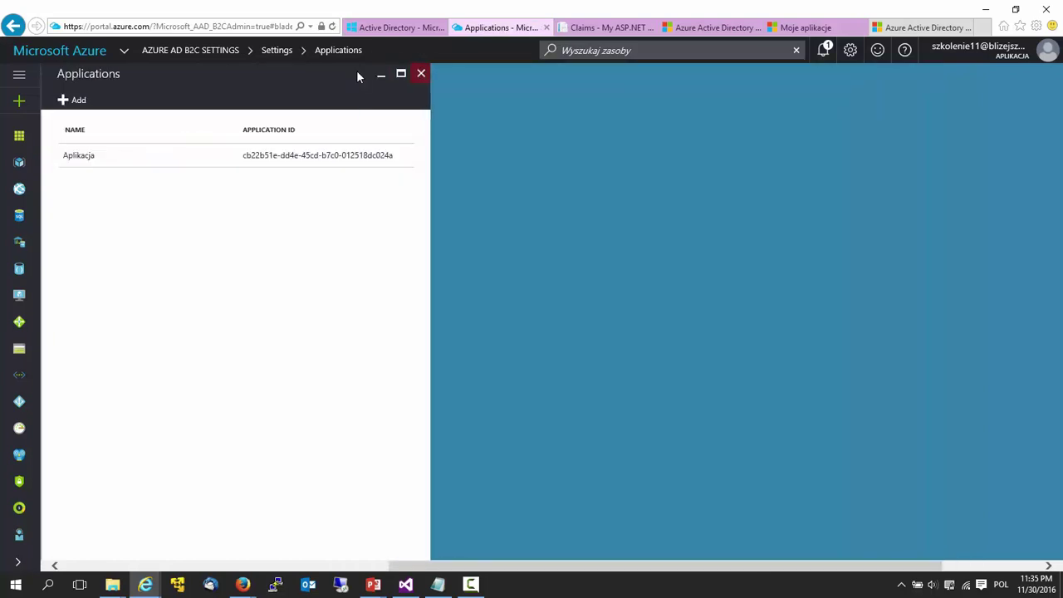
pyautogui.click(421, 74)
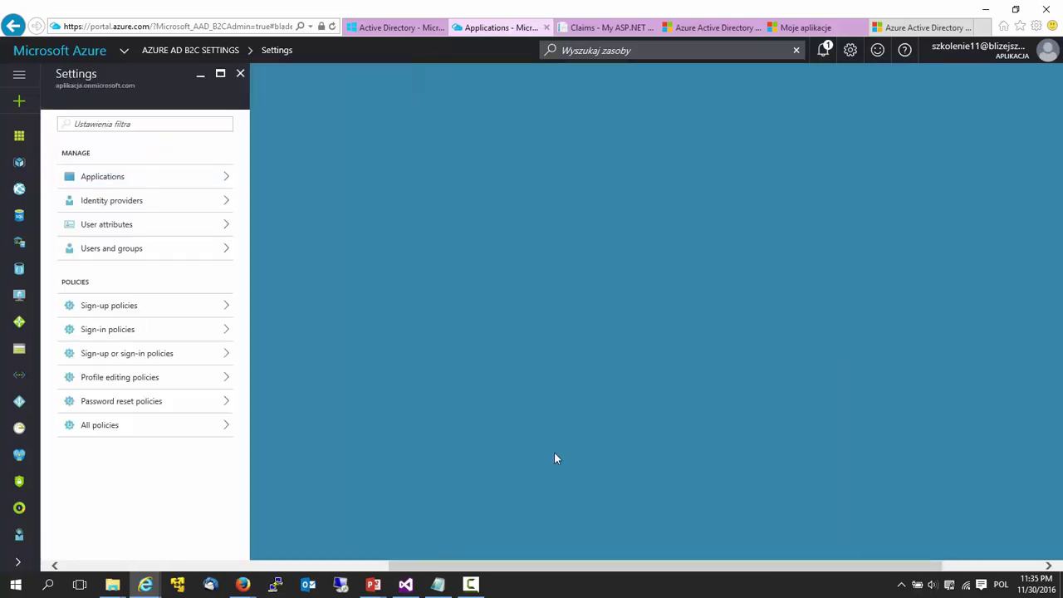
pyautogui.moveTo(573, 565); pyautogui.dragTo(432, 566)
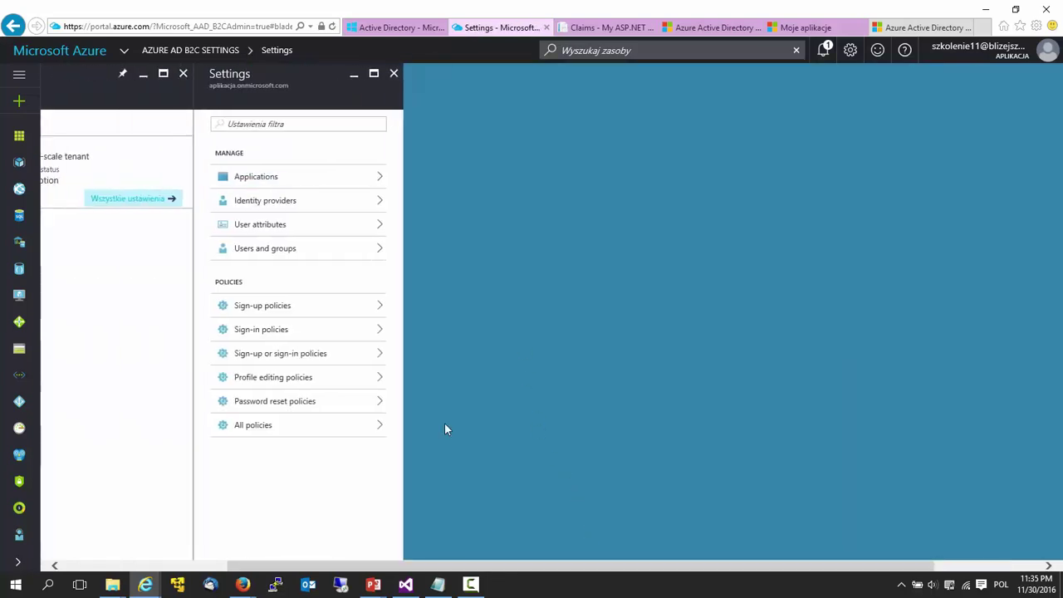
pyautogui.click(265, 203)
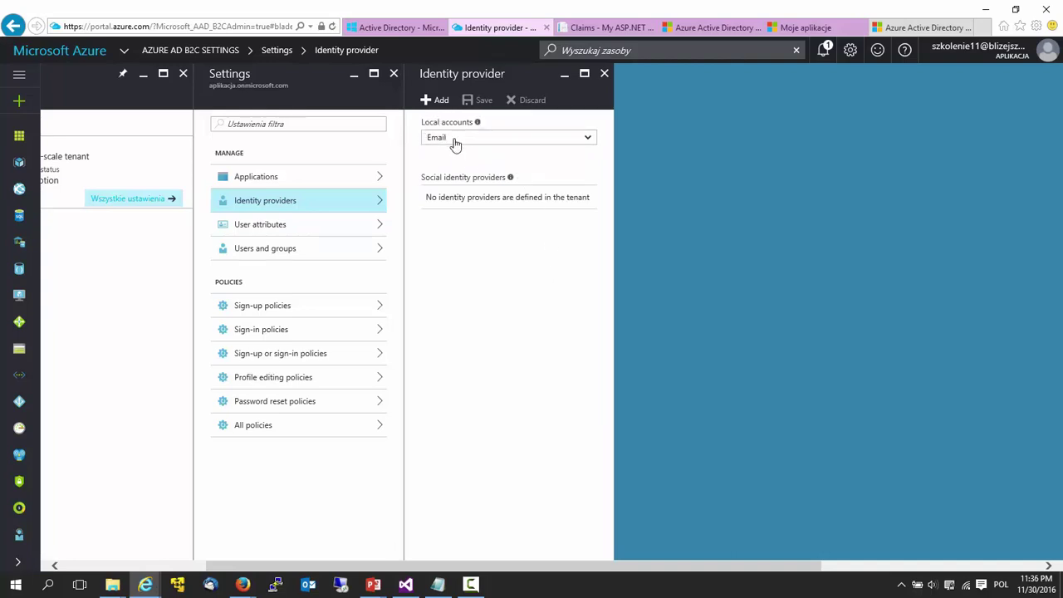
pyautogui.click(407, 28)
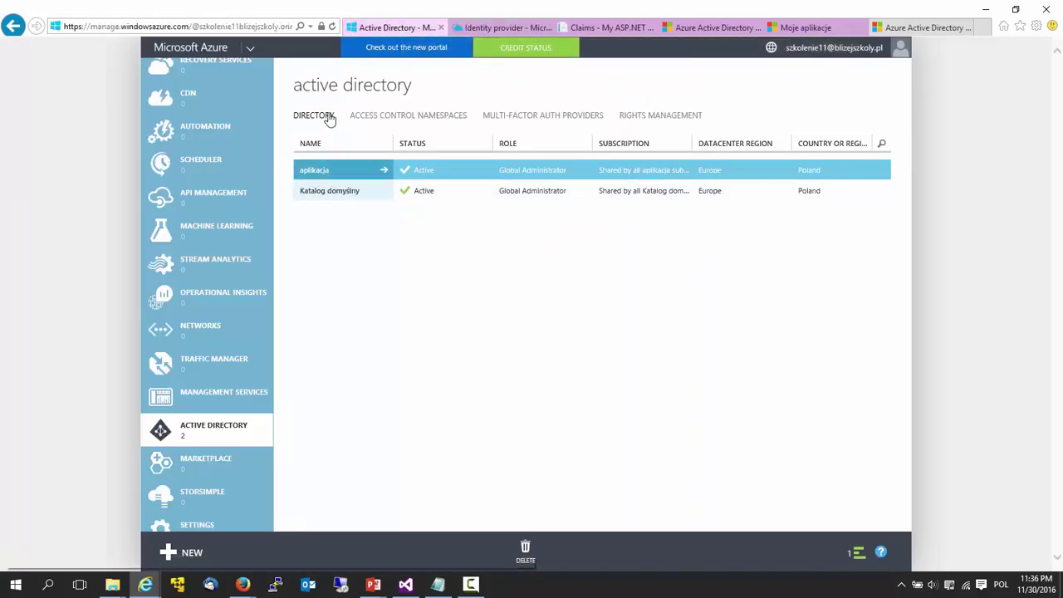
# View the profile and work info of the aplikacja directory's second user, then return to Identity provider.
pyautogui.click(324, 174)
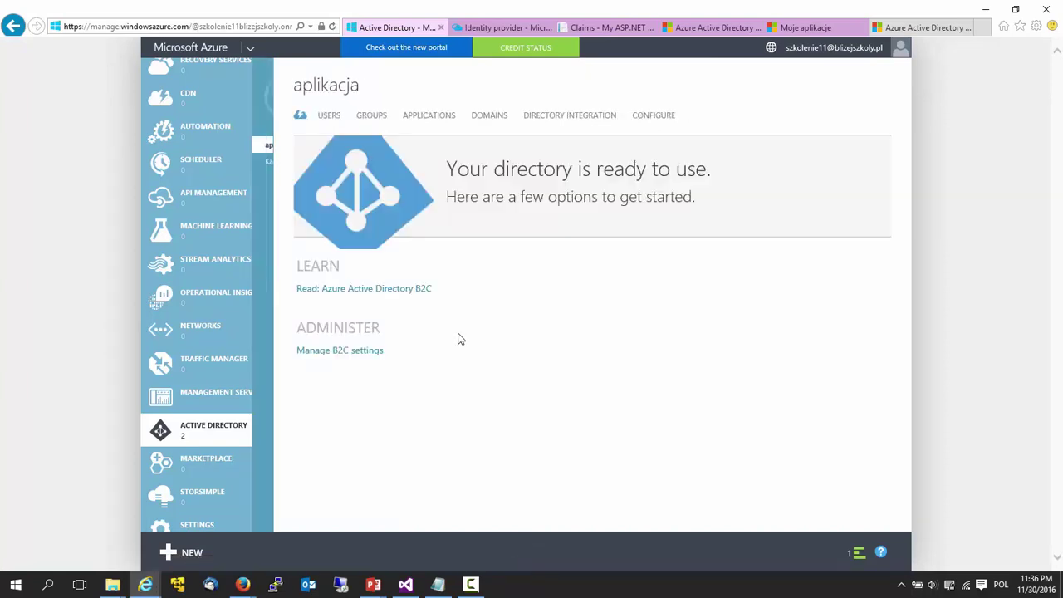
pyautogui.click(329, 116)
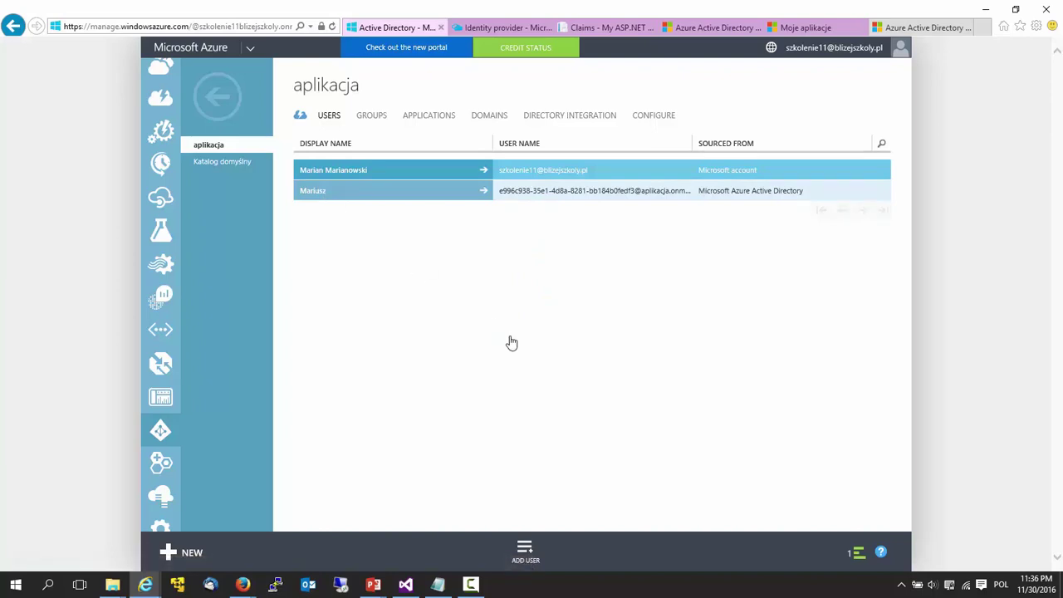
pyautogui.click(323, 192)
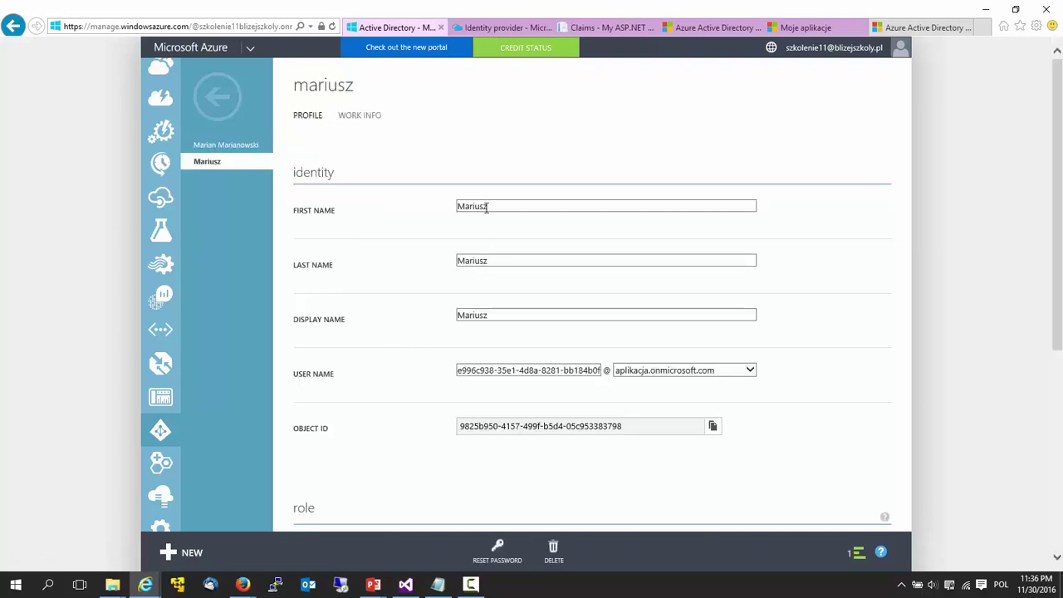
pyautogui.scroll(-5, 508, 259)
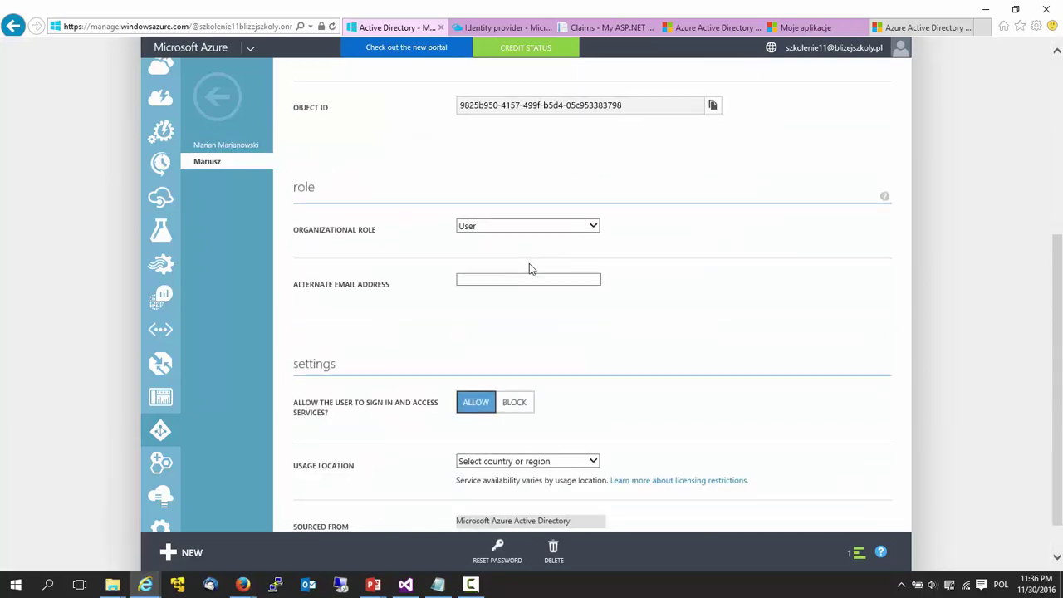
pyautogui.scroll(5, 533, 270)
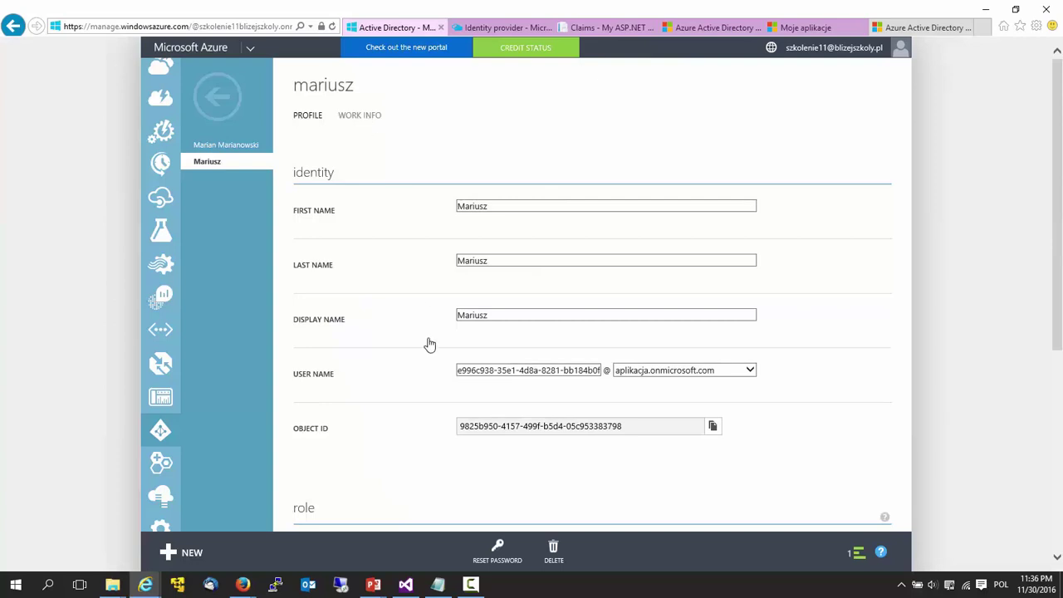
pyautogui.moveTo(501, 208); pyautogui.dragTo(414, 202)
pyautogui.scroll(-7, 516, 317)
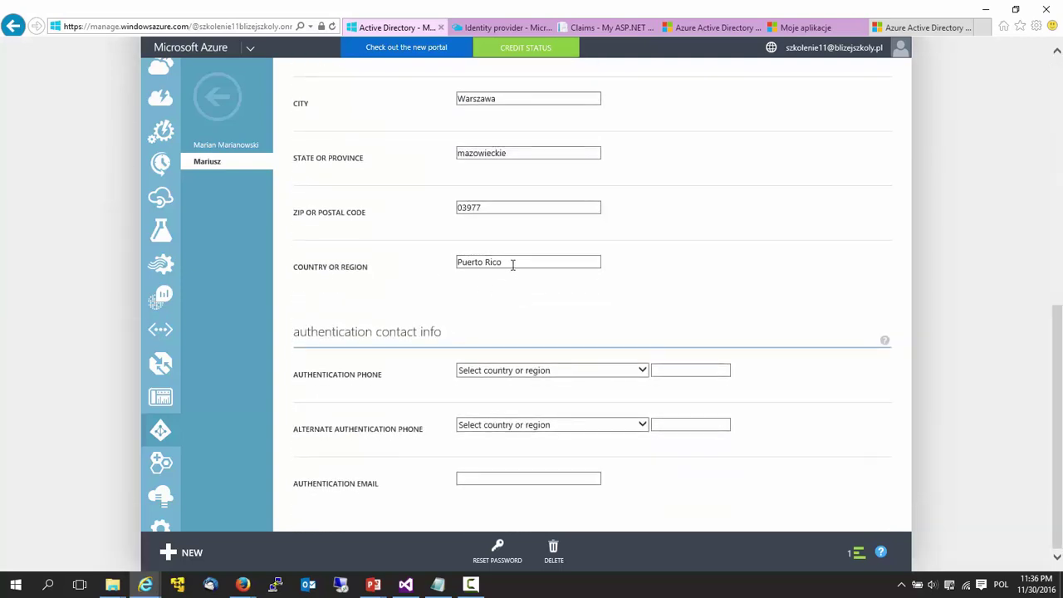
pyautogui.click(513, 264)
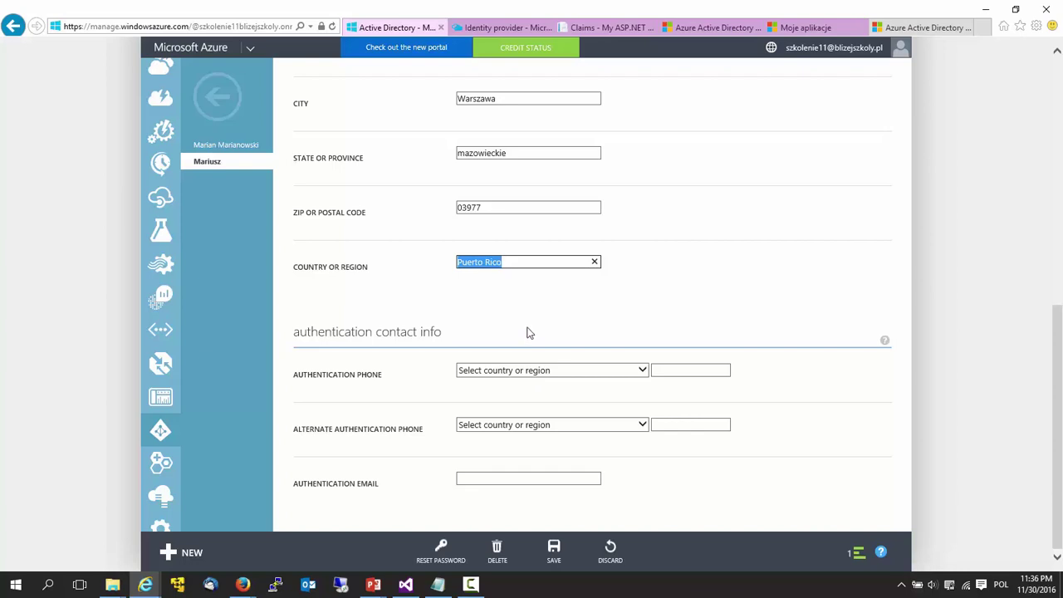
pyautogui.click(513, 29)
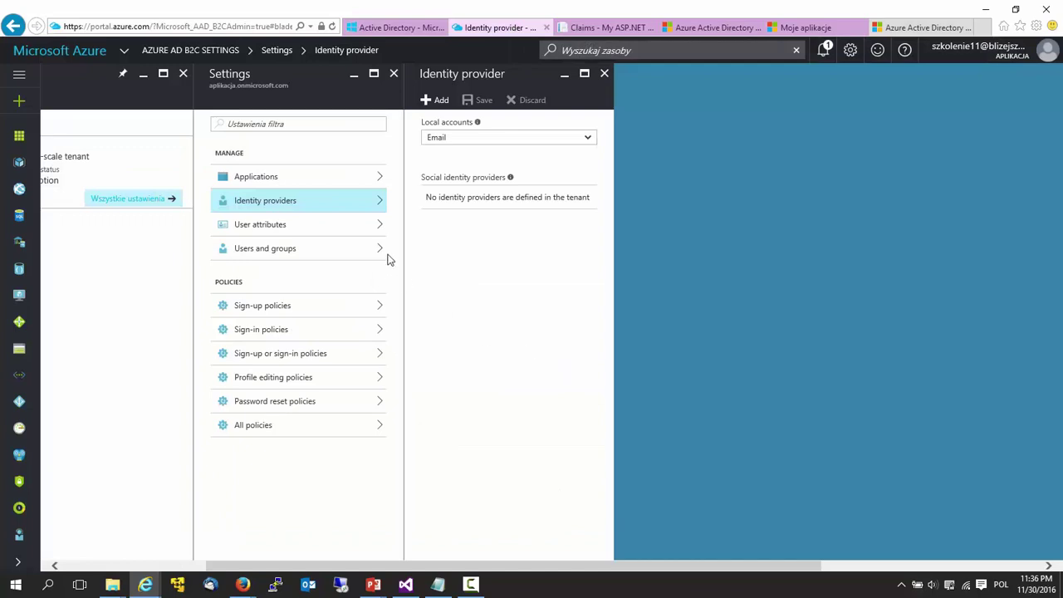
# Start a new social identity provider of type Microsoft Account.
pyautogui.click(437, 100)
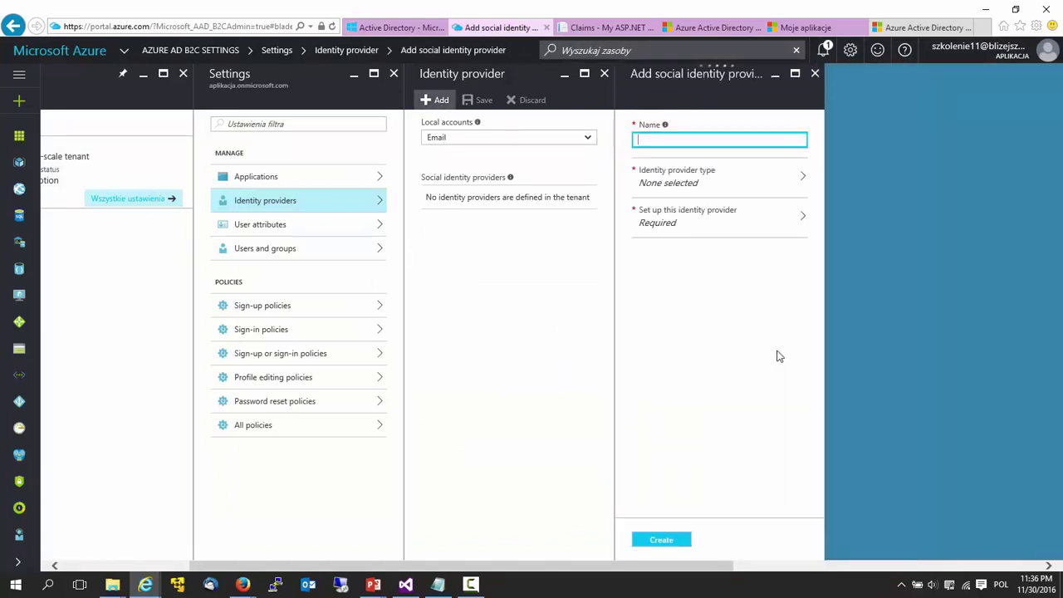
pyautogui.click(712, 188)
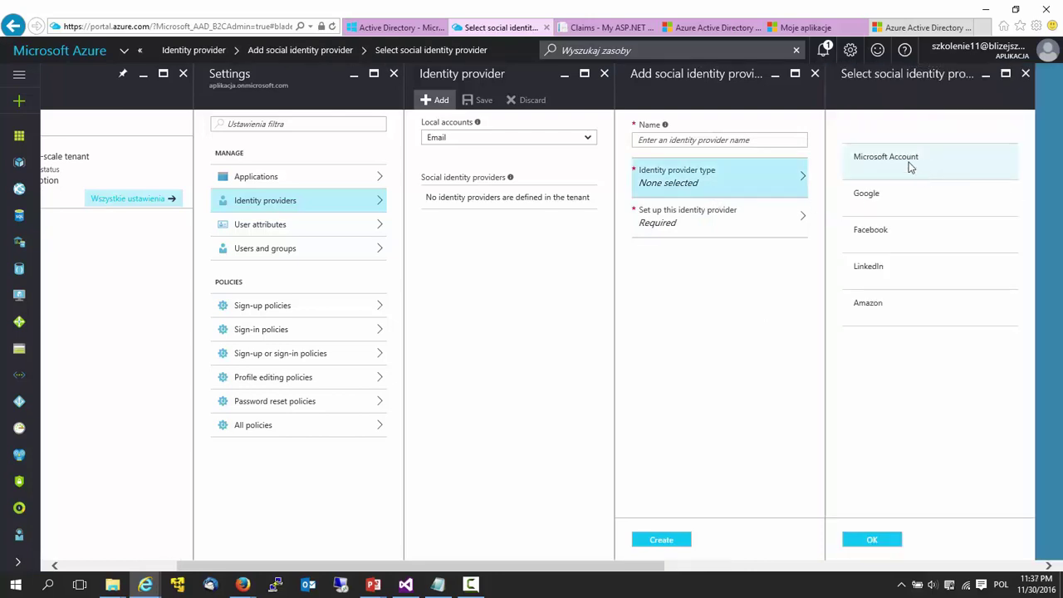
pyautogui.click(911, 170)
pyautogui.click(872, 540)
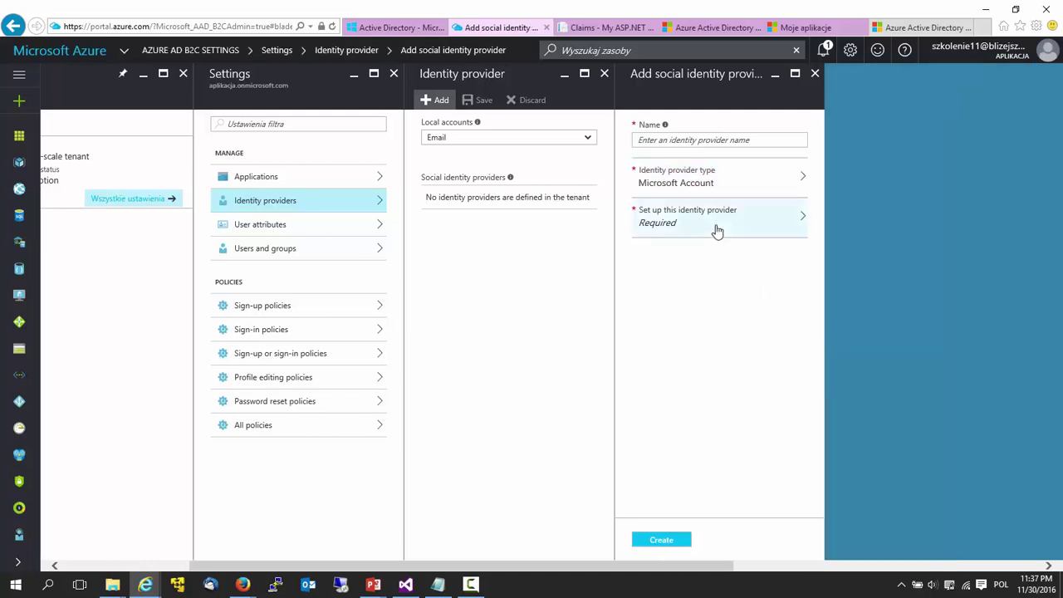
# Copy the Microsoft Account client ID and client secret from Notepad into the provider setup.
pyautogui.click(716, 231)
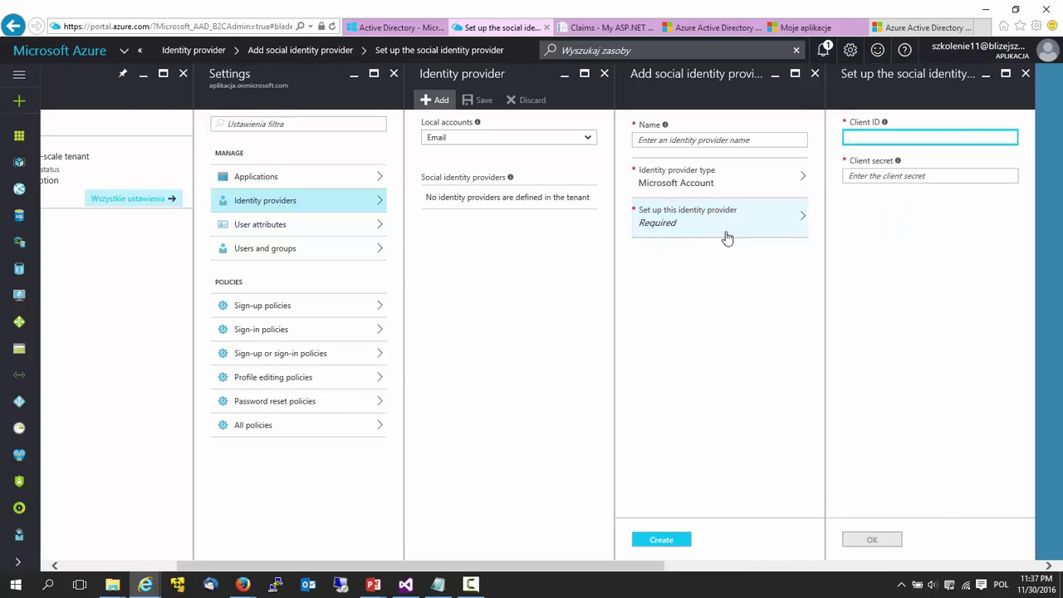
pyautogui.click(435, 585)
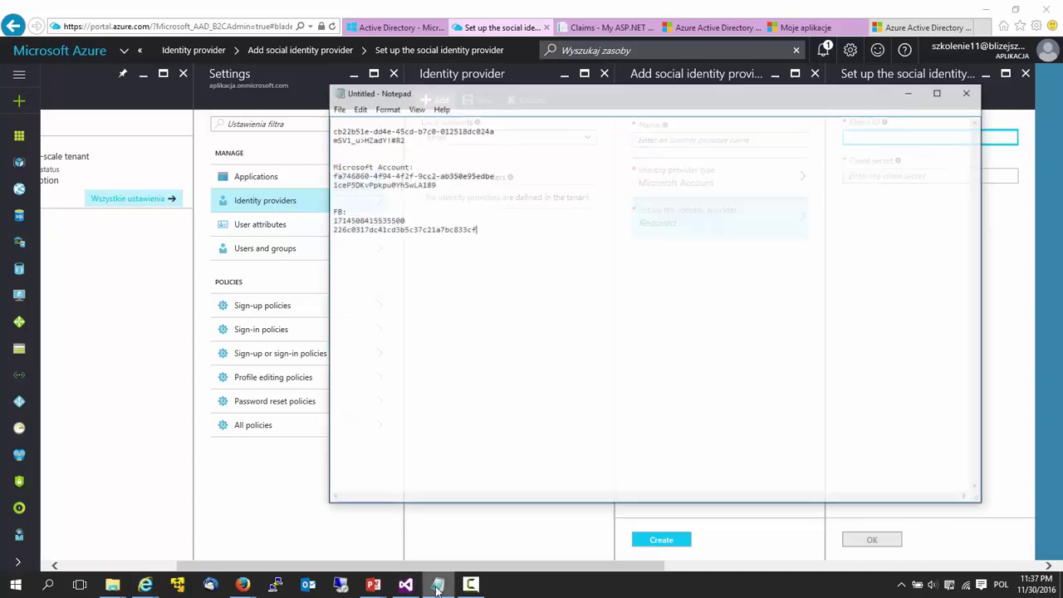
pyautogui.moveTo(407, 201); pyautogui.dragTo(328, 202)
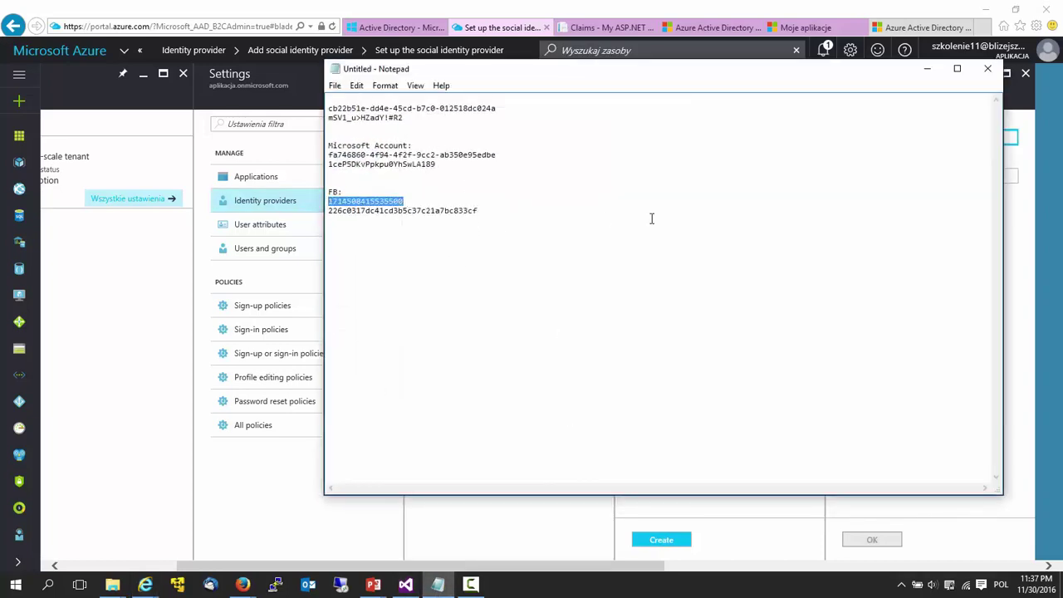
pyautogui.moveTo(504, 153); pyautogui.dragTo(356, 155)
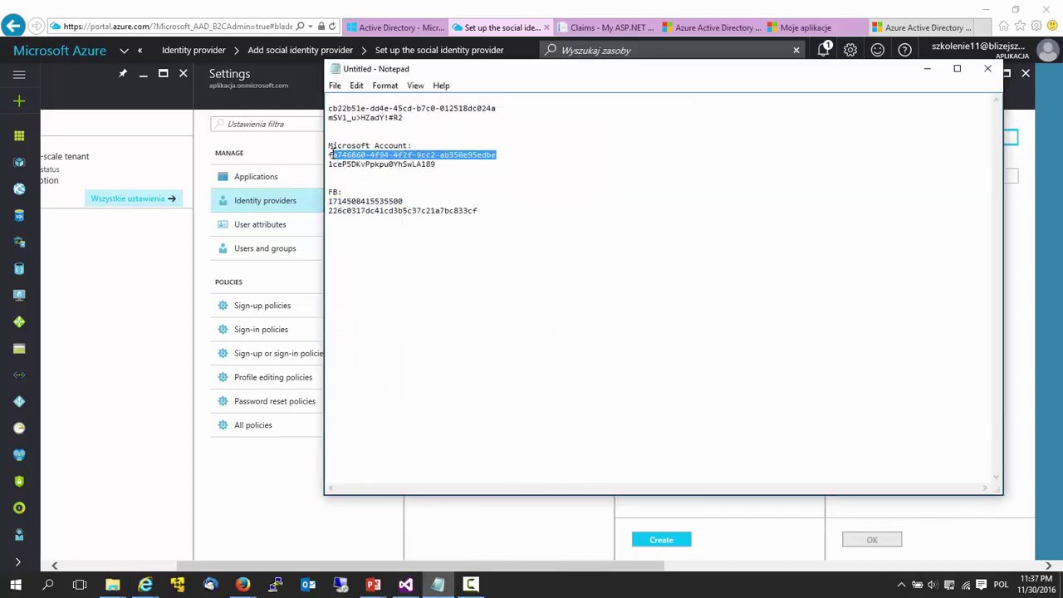
pyautogui.click(927, 68)
pyautogui.write('fa746860-4f94-4f2f-9cc2-ab350e95edbe')
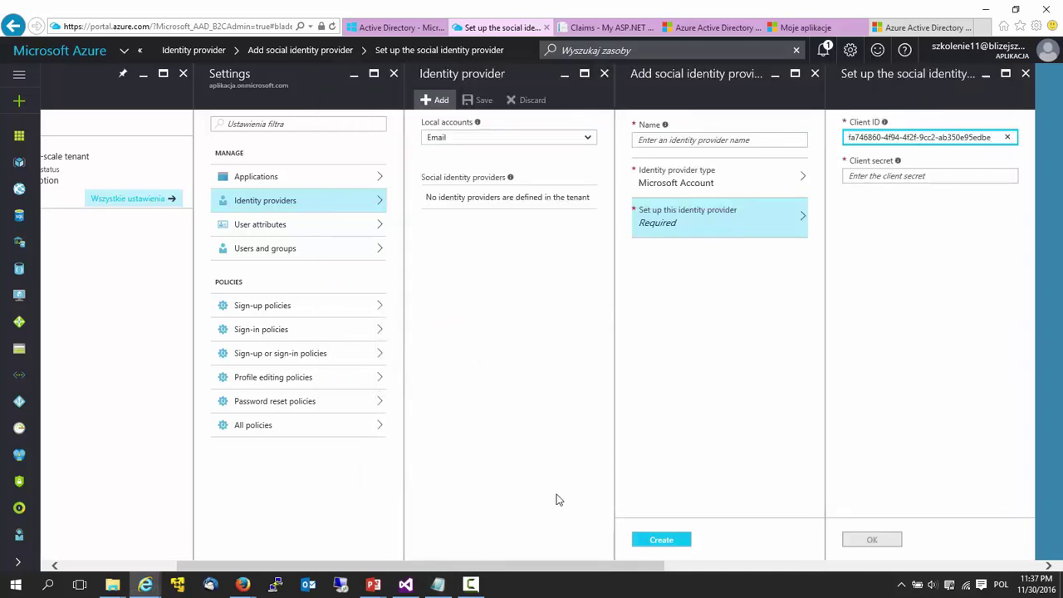
pyautogui.click(438, 584)
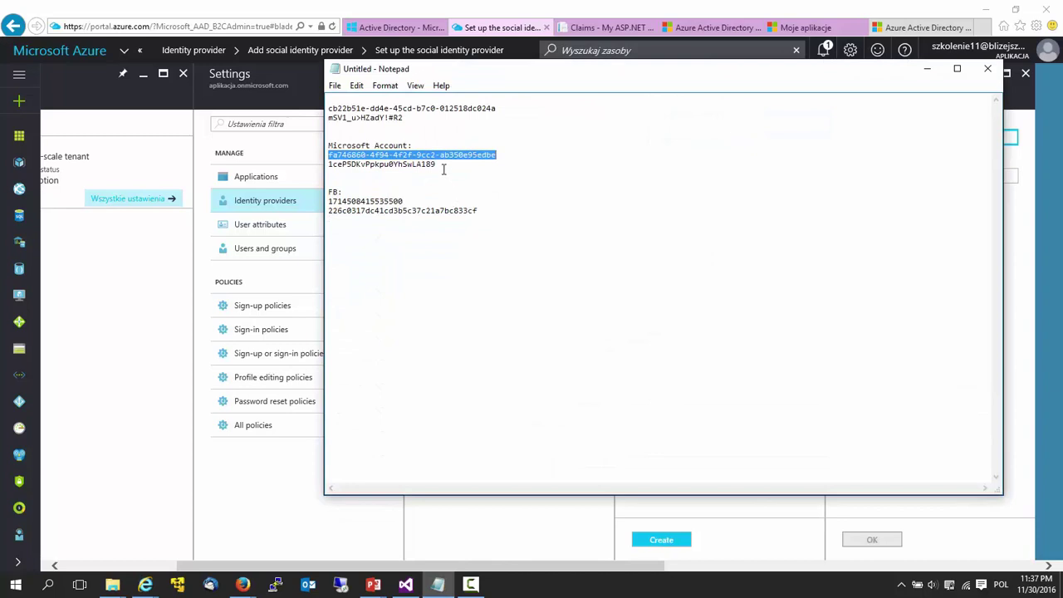
pyautogui.moveTo(437, 165); pyautogui.dragTo(328, 165)
pyautogui.hotkey('ctrl', 'c')
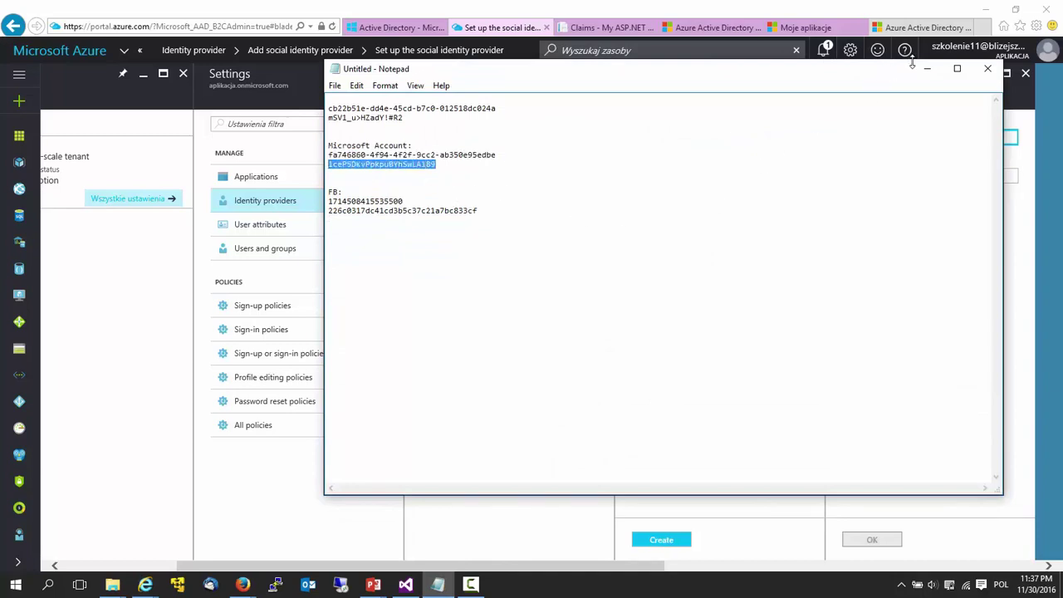
pyautogui.click(927, 68)
pyautogui.click(939, 176)
pyautogui.hotkey('ctrl', 'v')
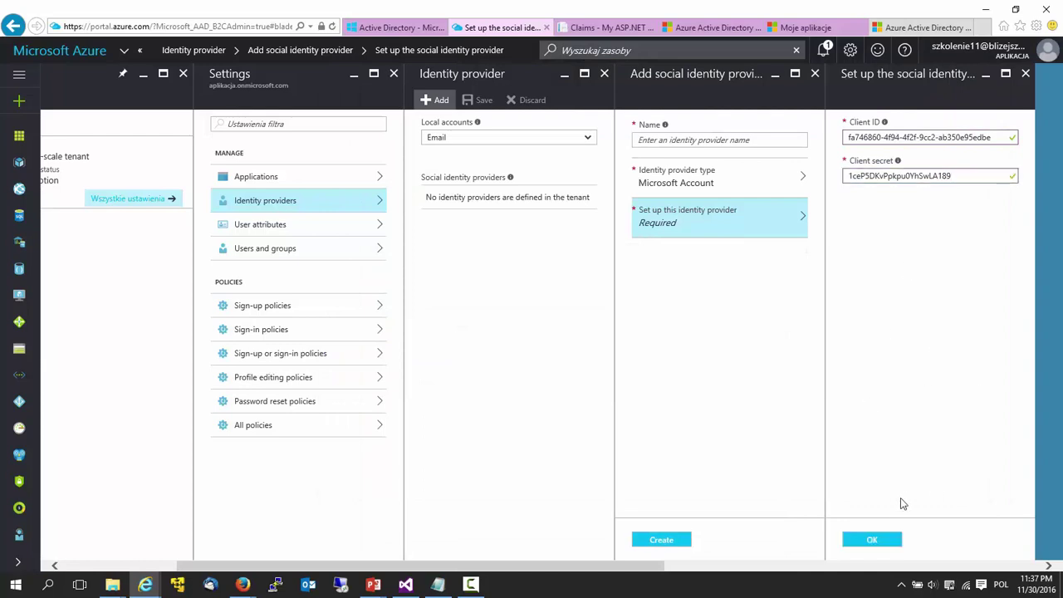
pyautogui.click(874, 539)
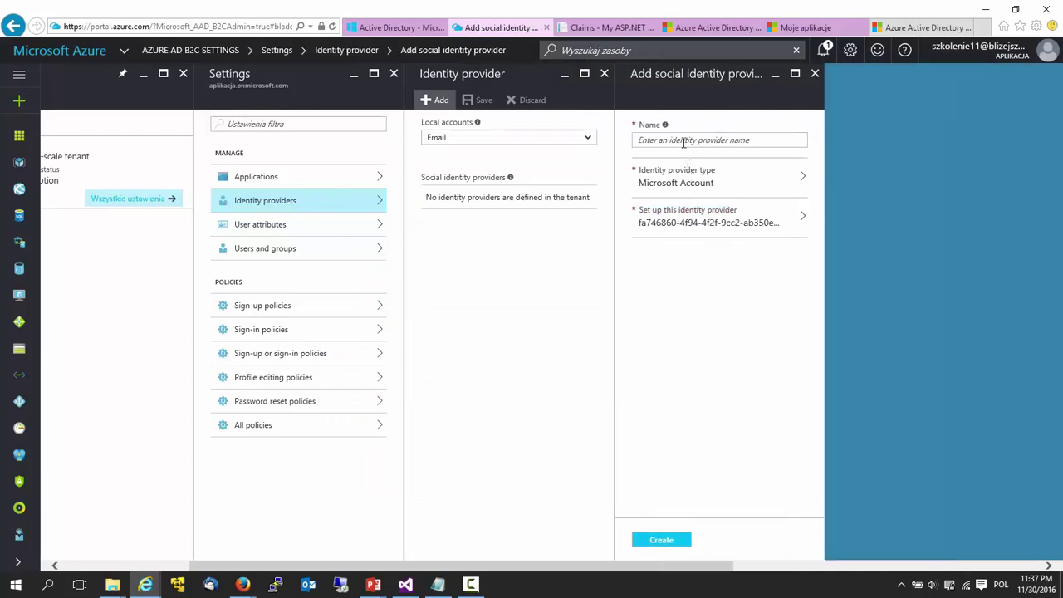
# Name the provider LiveID and create it.
pyautogui.click(684, 140)
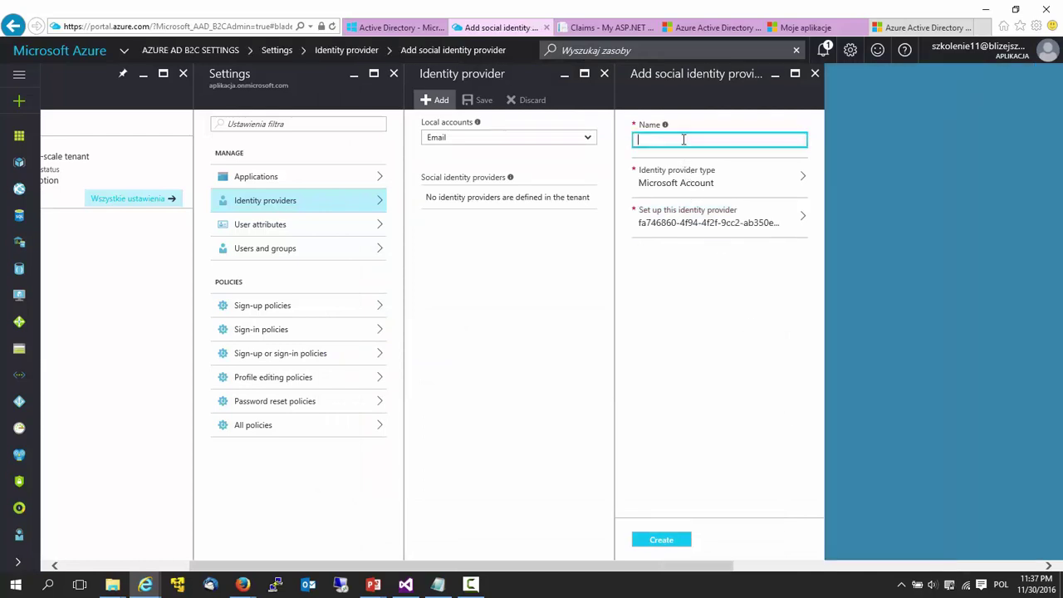
pyautogui.write('LiveID')
pyautogui.click(673, 541)
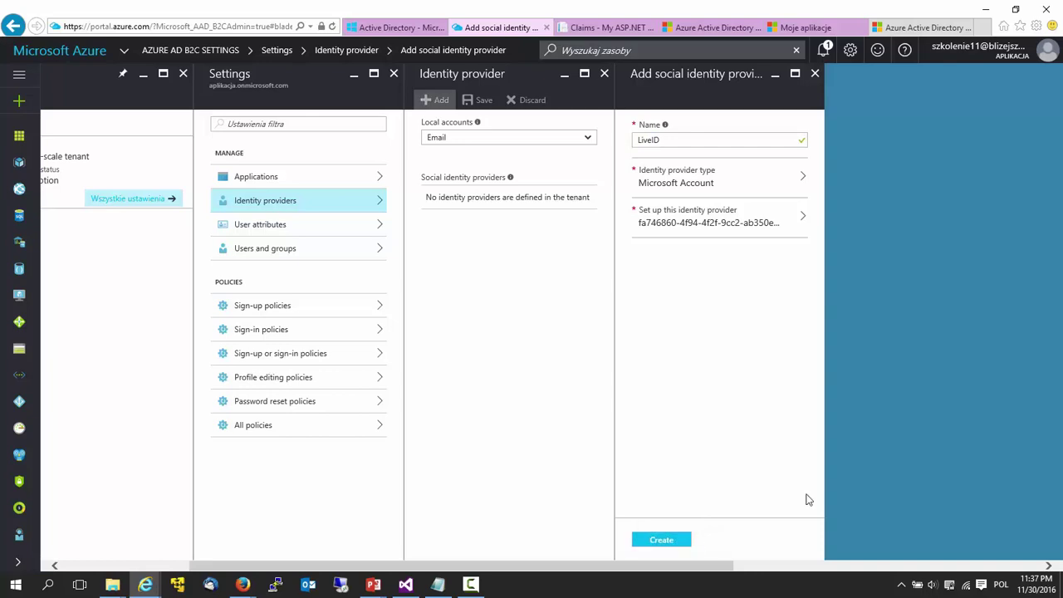
# Start another social identity provider of type Facebook.
pyautogui.click(433, 100)
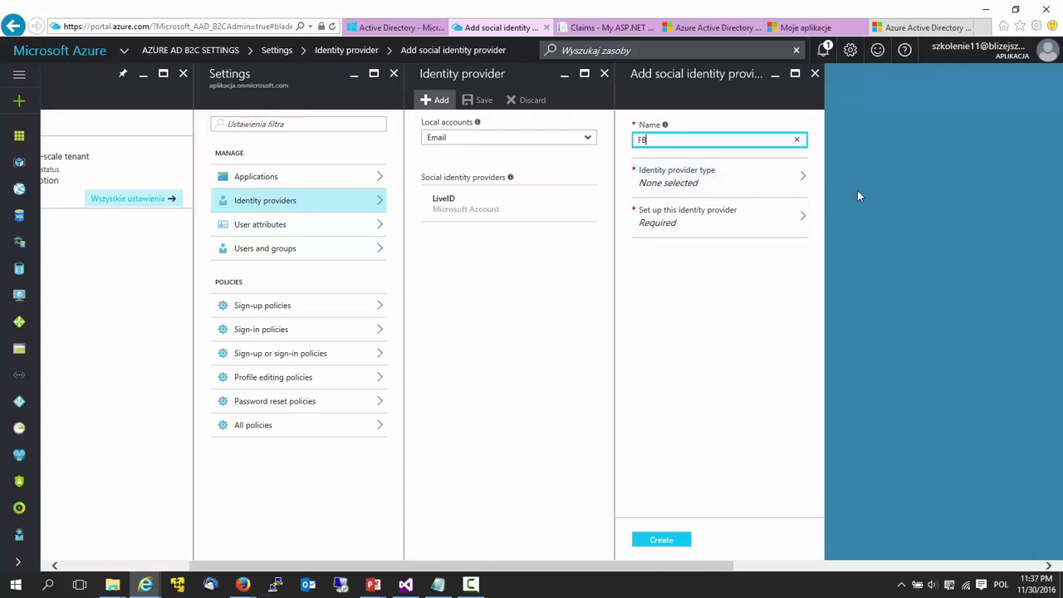
pyautogui.click(771, 182)
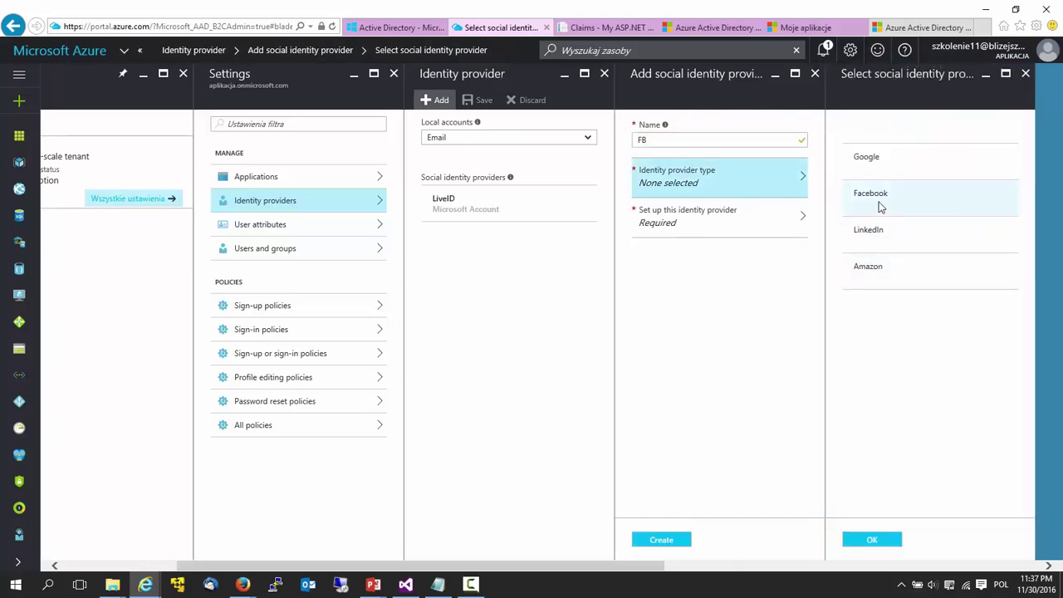
pyautogui.click(881, 206)
pyautogui.click(872, 542)
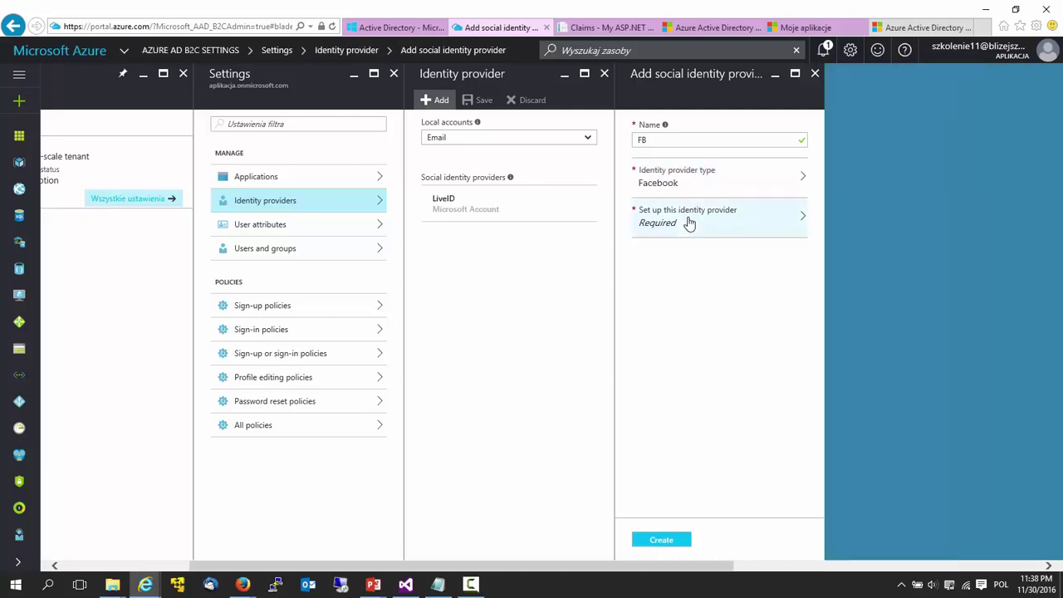
# Copy the Facebook app ID and app secret from Notepad into client ID and client secret.
pyautogui.click(689, 222)
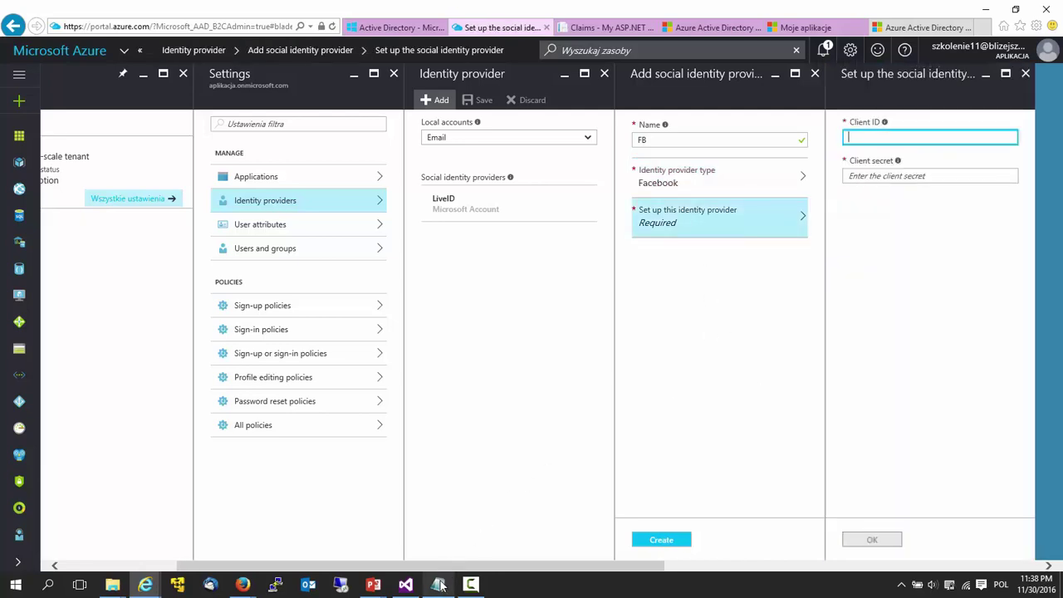
pyautogui.click(440, 585)
pyautogui.moveTo(403, 201); pyautogui.dragTo(321, 201)
pyautogui.hotkey('ctrl', 'c')
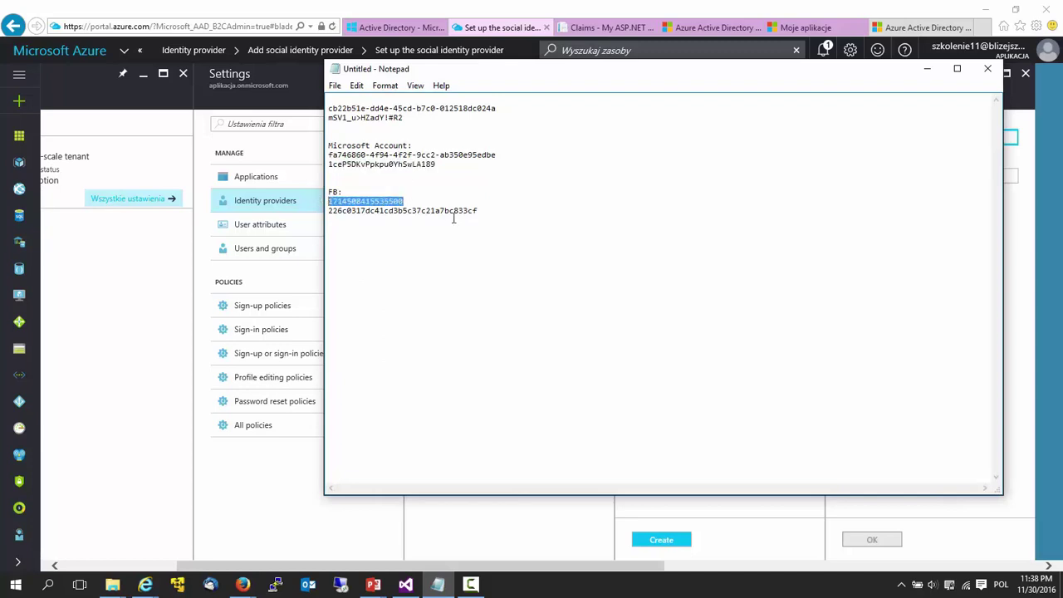
pyautogui.click(926, 69)
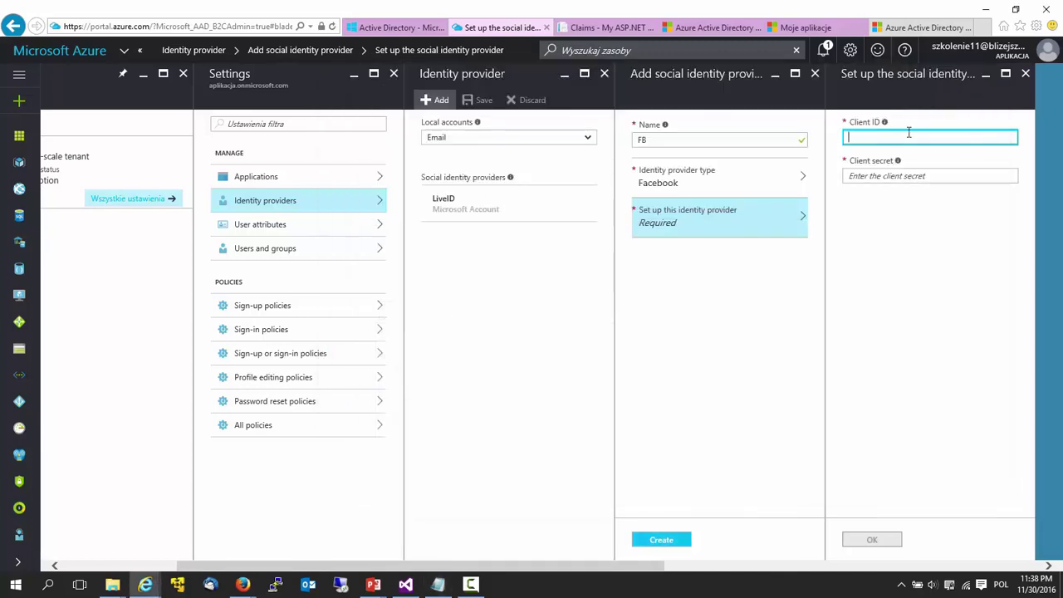
pyautogui.hotkey('ctrl', 'v')
pyautogui.click(438, 584)
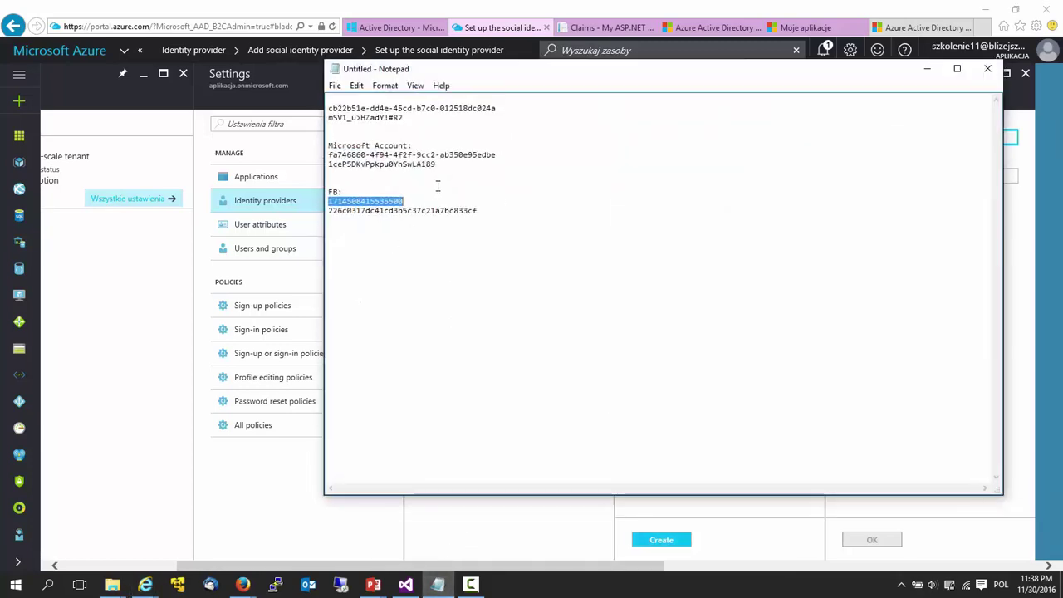
pyautogui.moveTo(479, 211); pyautogui.dragTo(328, 211)
pyautogui.hotkey('ctrl', 'c')
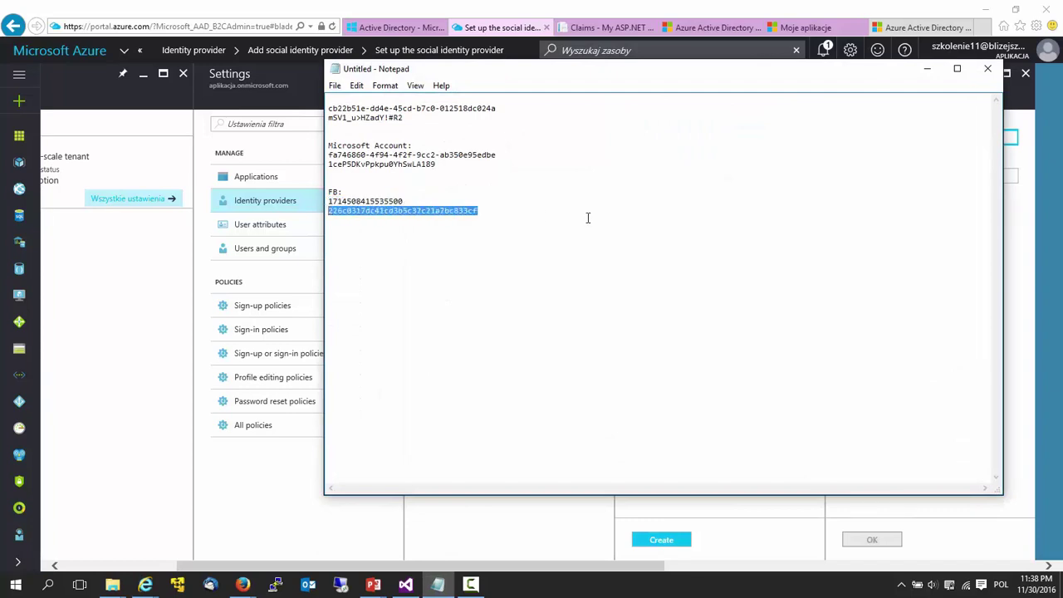
pyautogui.click(927, 69)
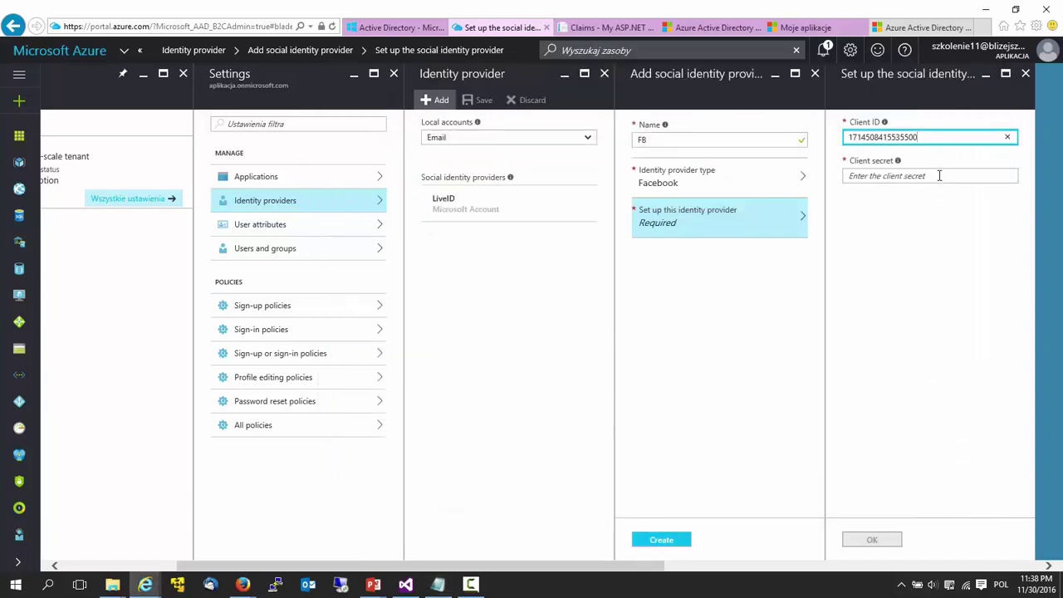
pyautogui.click(940, 175)
pyautogui.hotkey('ctrl', 'v')
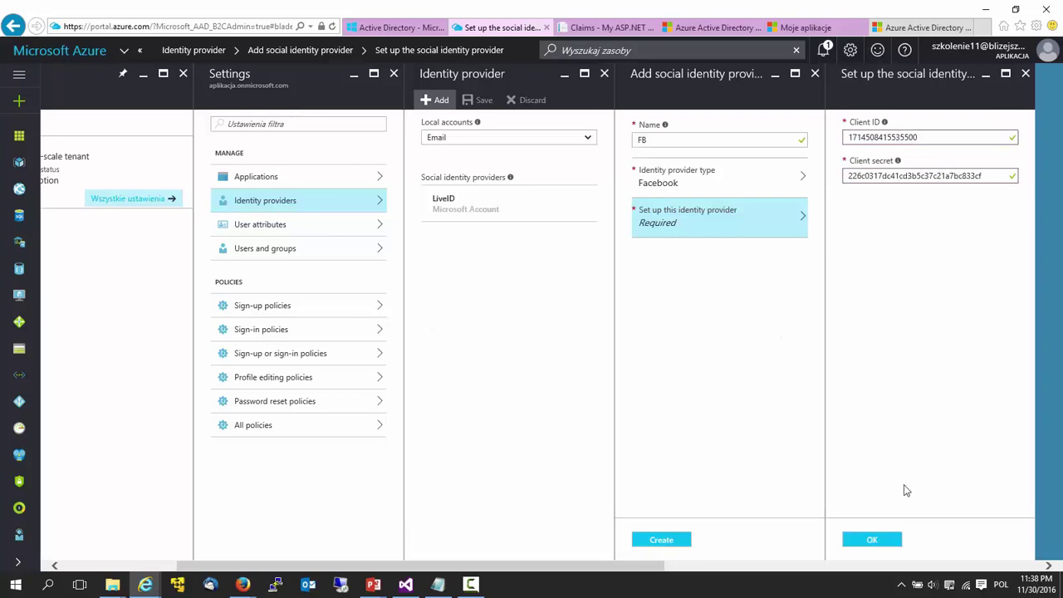
pyautogui.click(872, 540)
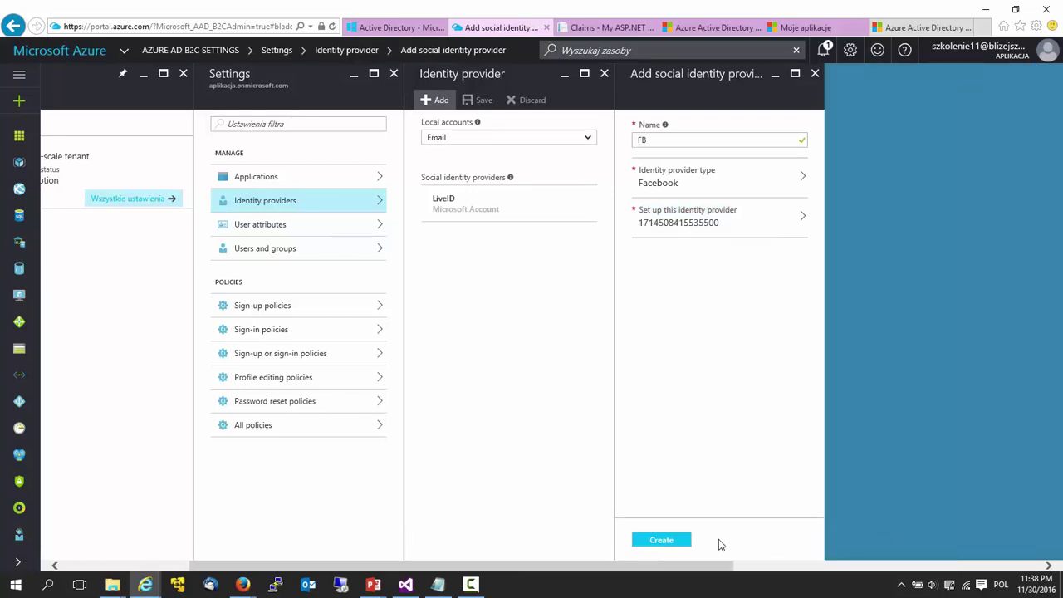
# Create the FB identity provider and open the B2C_1_sup_01 sign-up policy.
pyautogui.click(661, 540)
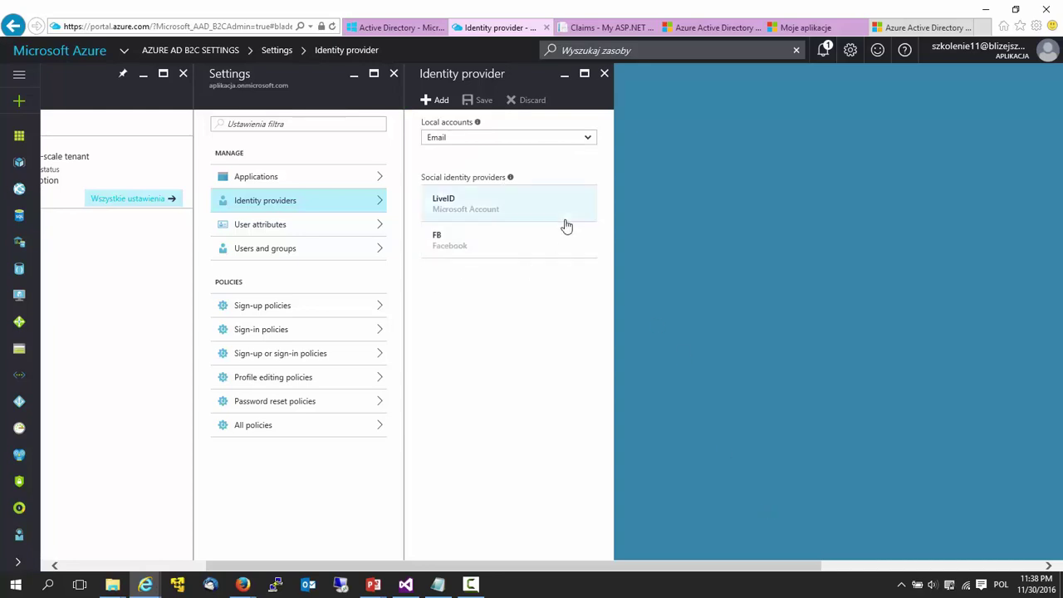
pyautogui.click(271, 312)
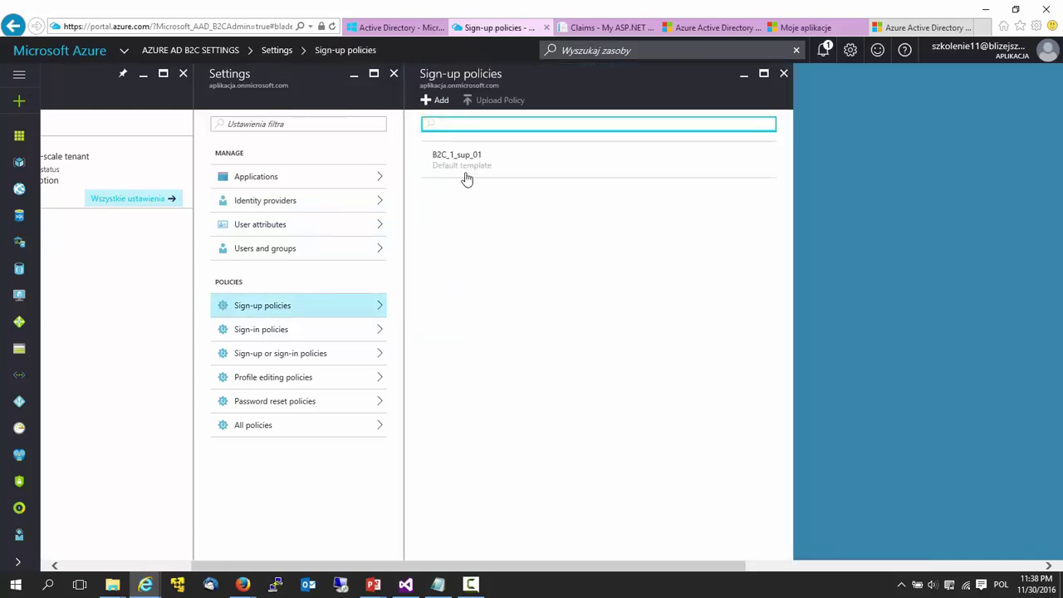
pyautogui.click(463, 159)
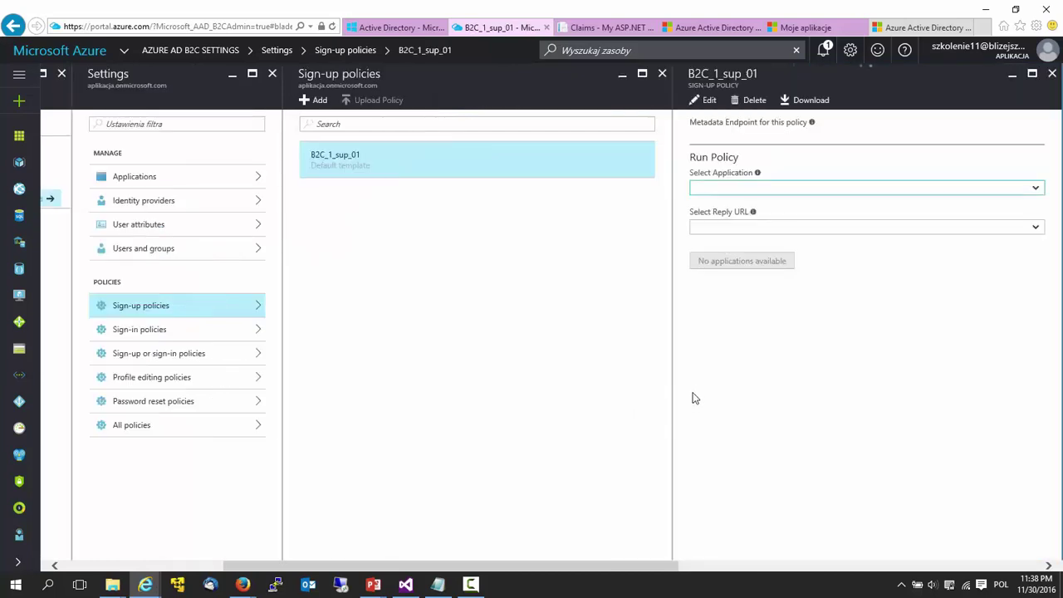
# Tick FB and LiveID in the policy's identity providers, then close the editor discarding the edits.
pyautogui.click(704, 99)
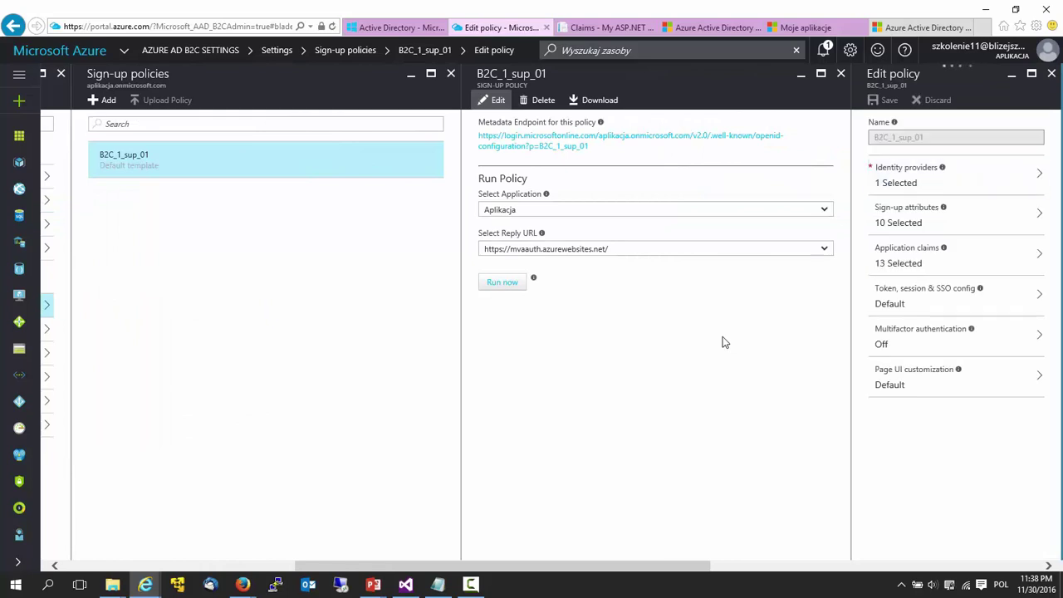
pyautogui.click(892, 178)
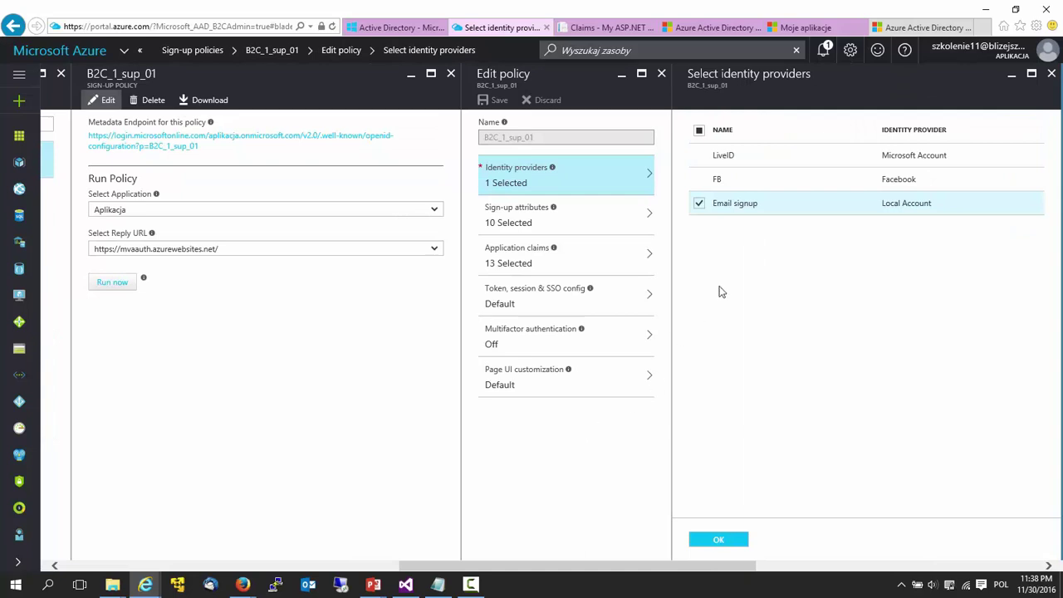
pyautogui.click(700, 178)
pyautogui.click(699, 155)
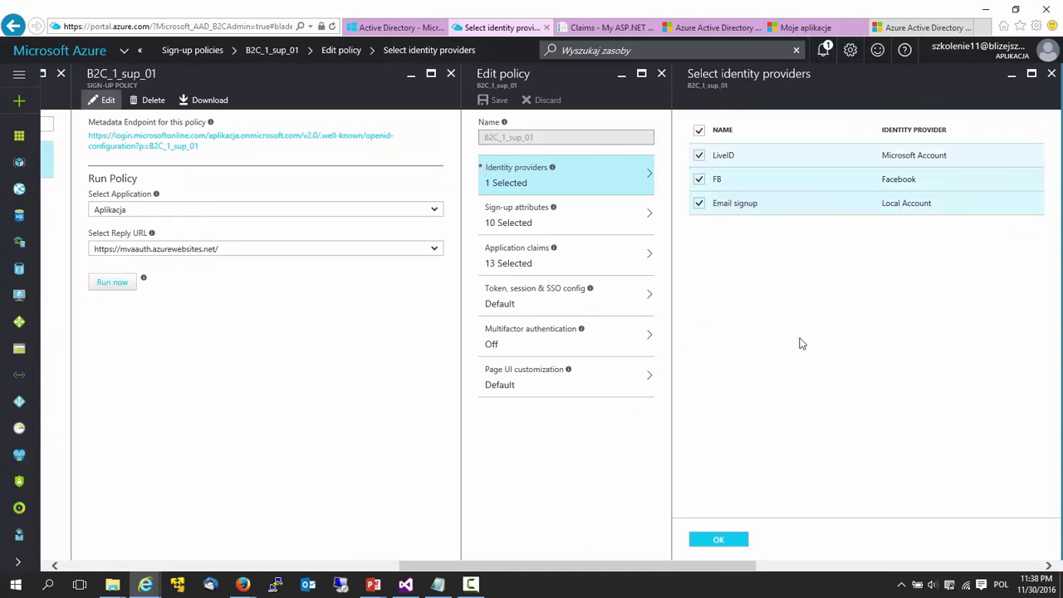
pyautogui.click(721, 540)
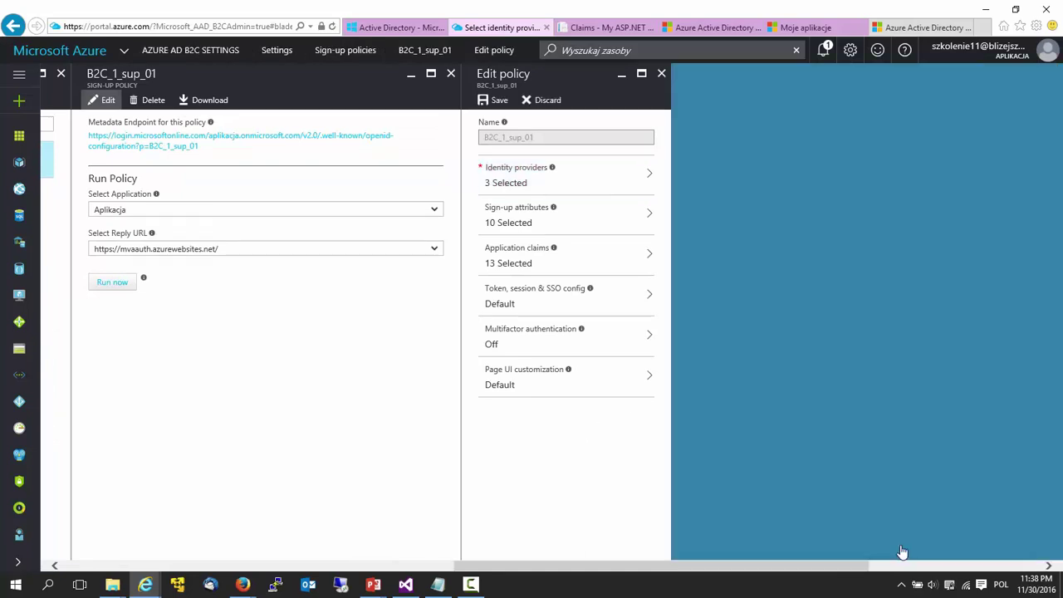
pyautogui.click(662, 74)
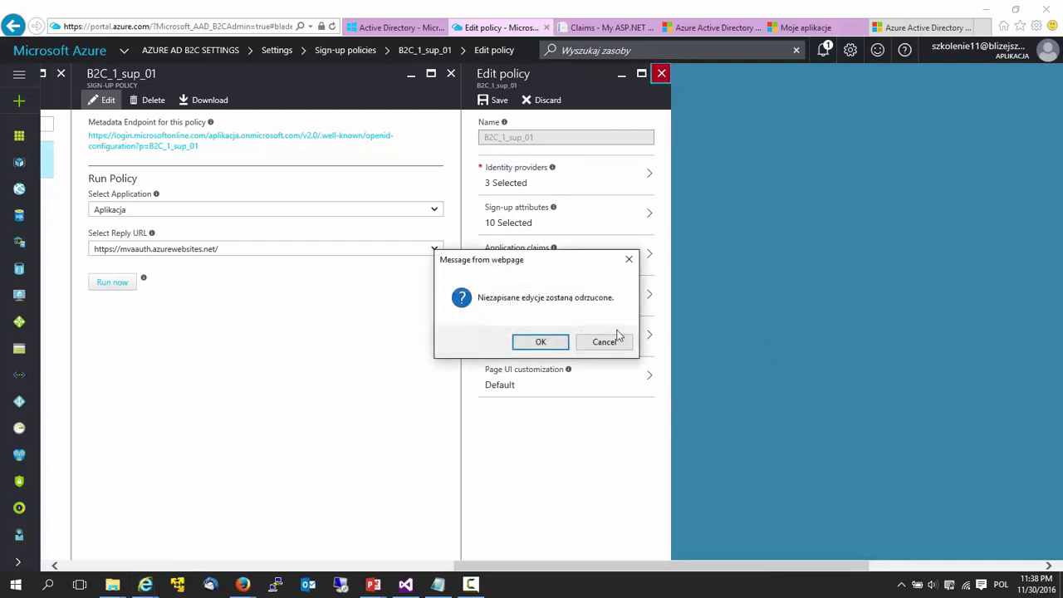
pyautogui.click(612, 343)
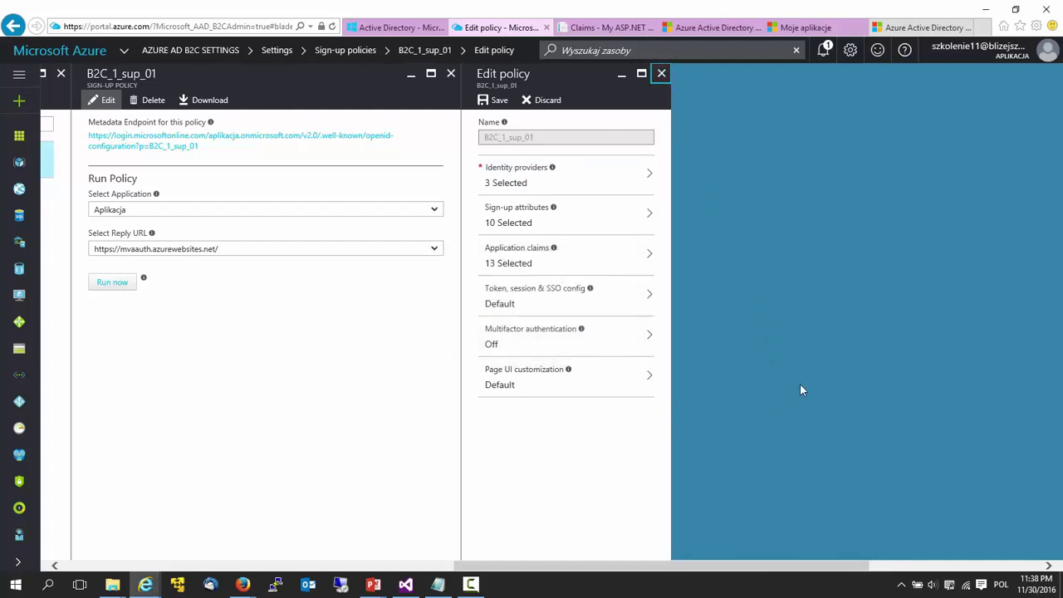
pyautogui.click(662, 74)
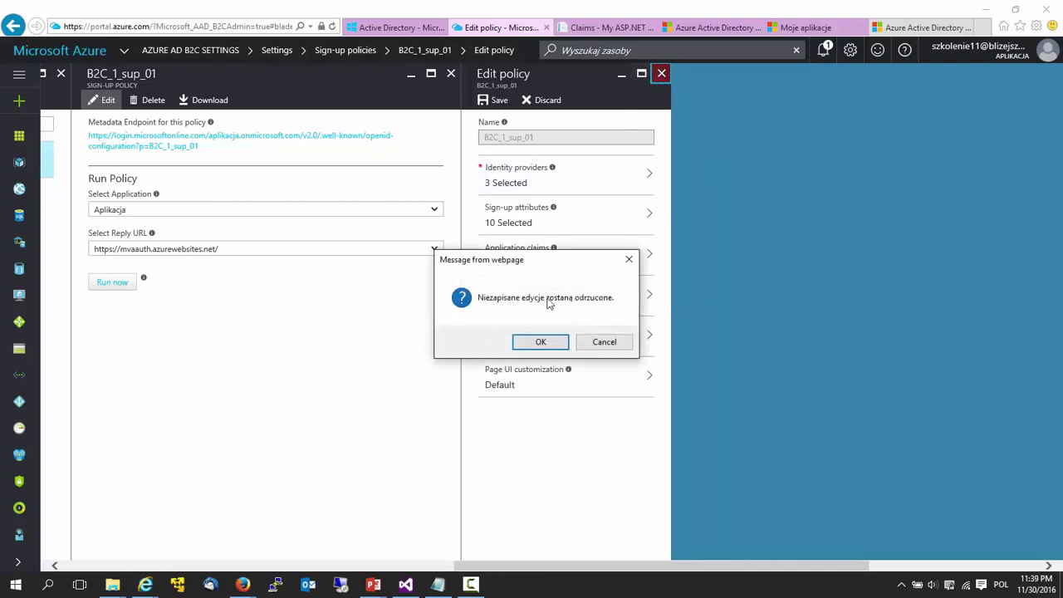
pyautogui.click(540, 343)
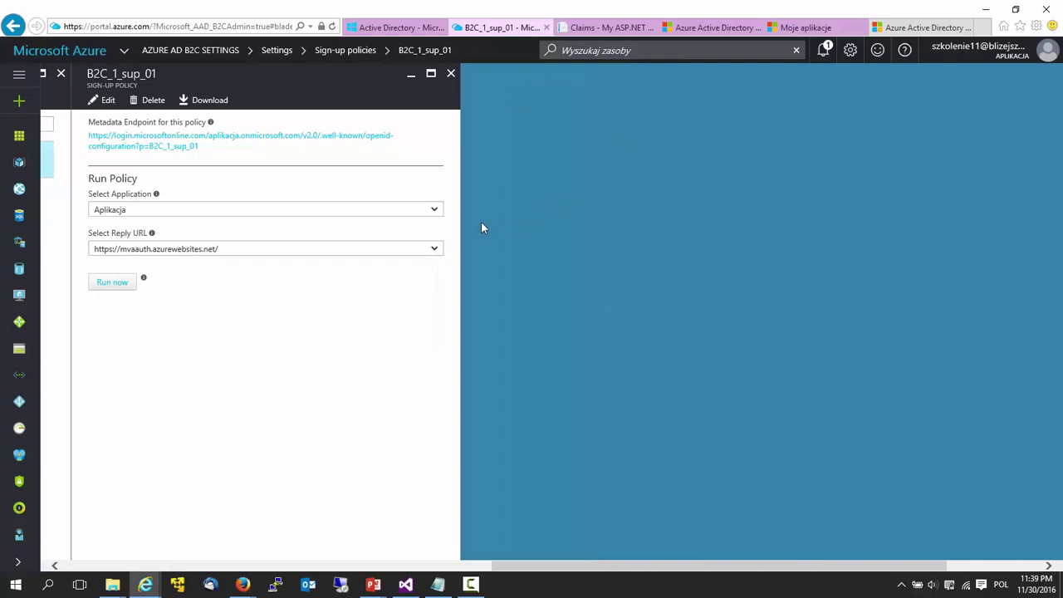
# Add FB and LiveID to B2C_1_sup_01's identity providers alongside Email signup and save the policy.
pyautogui.moveTo(563, 570); pyautogui.dragTo(483, 533)
pyautogui.click(532, 99)
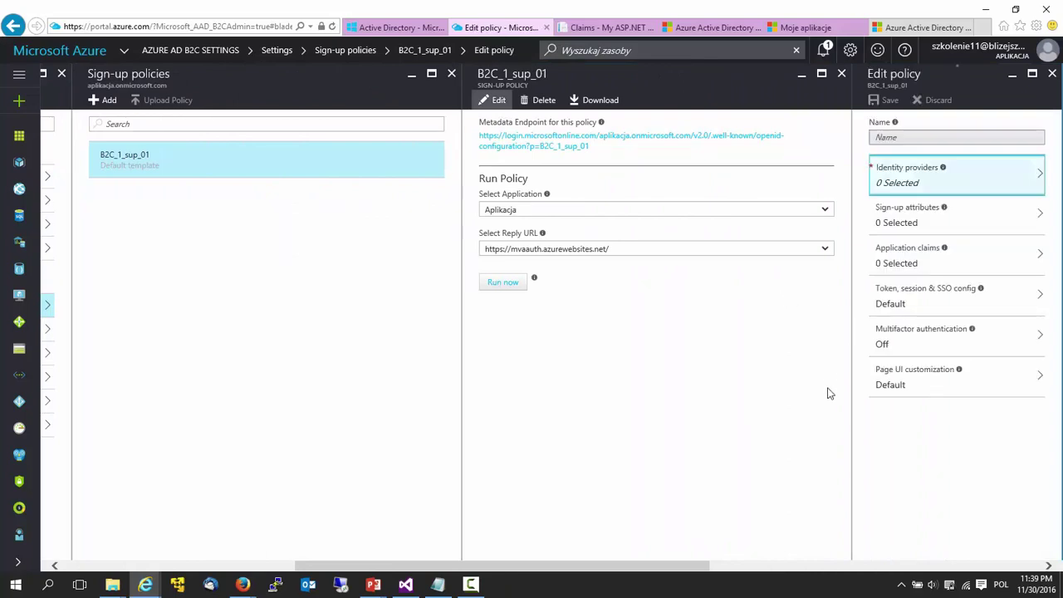
pyautogui.click(926, 184)
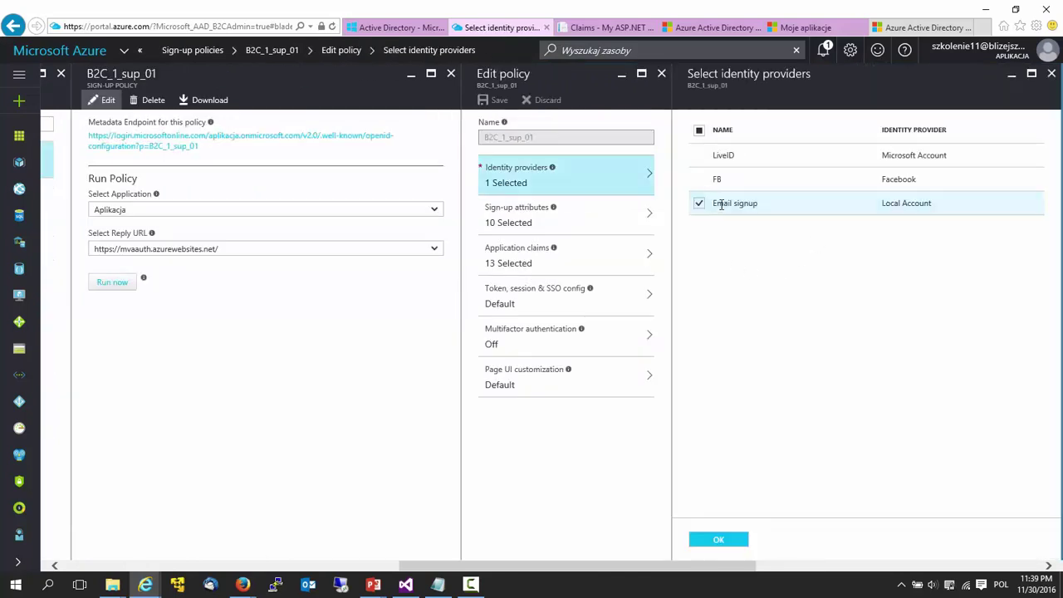
pyautogui.click(698, 178)
pyautogui.click(699, 154)
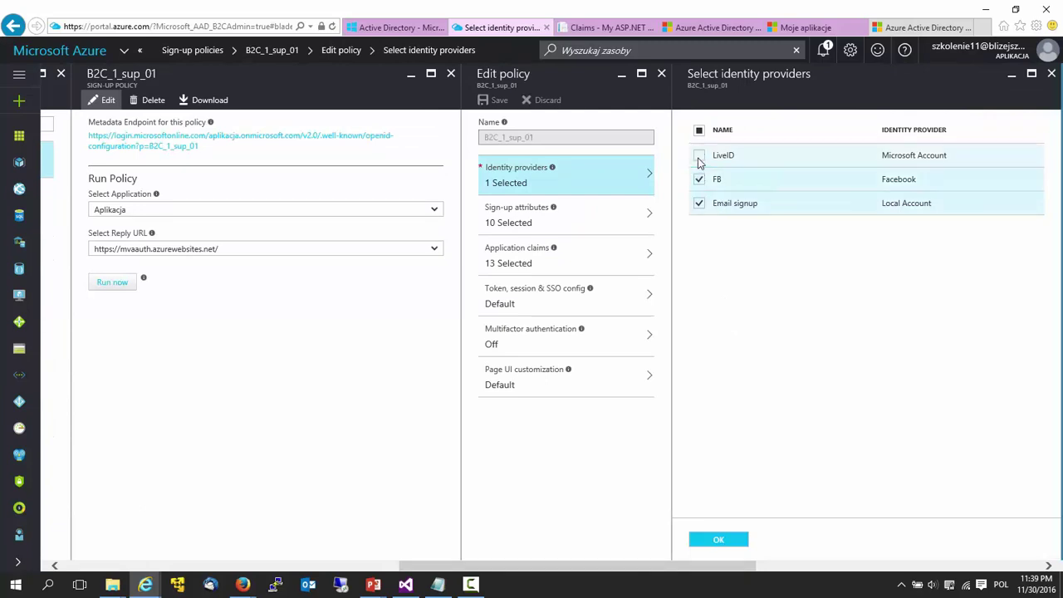
pyautogui.click(716, 538)
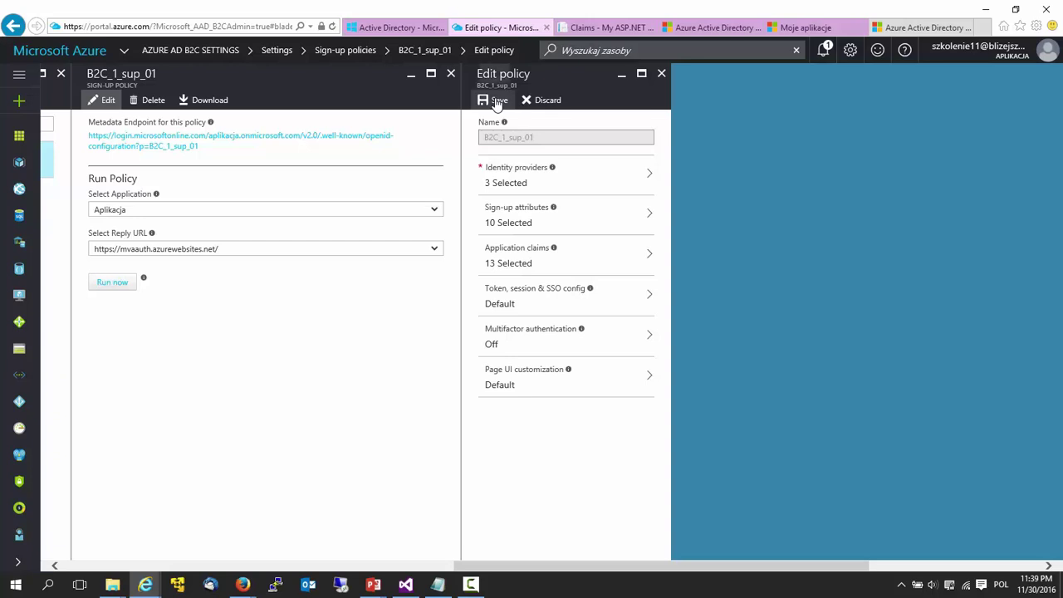
pyautogui.click(498, 100)
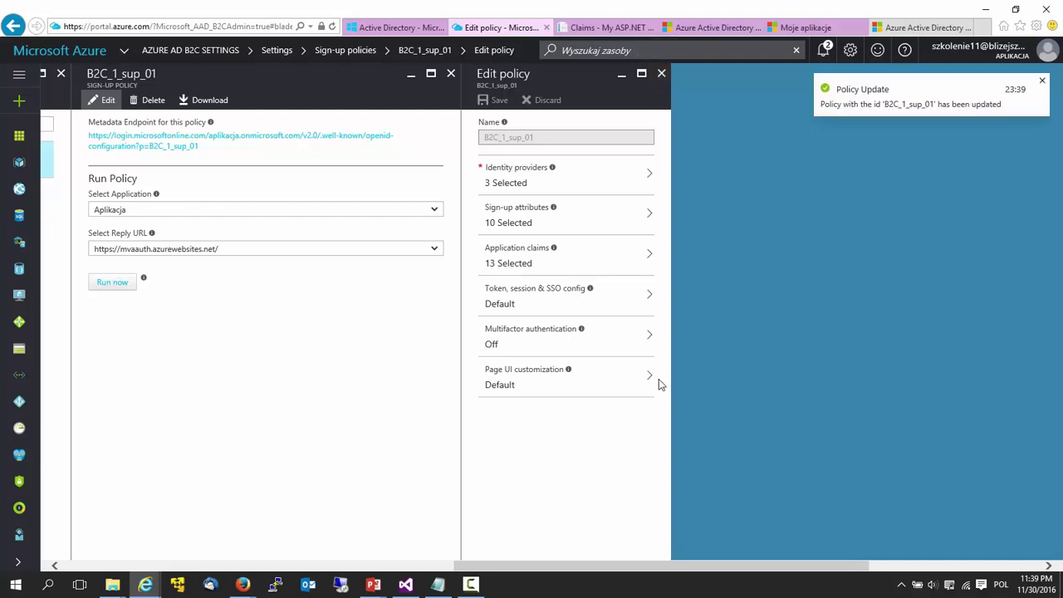
pyautogui.click(662, 75)
pyautogui.moveTo(533, 572); pyautogui.dragTo(346, 570)
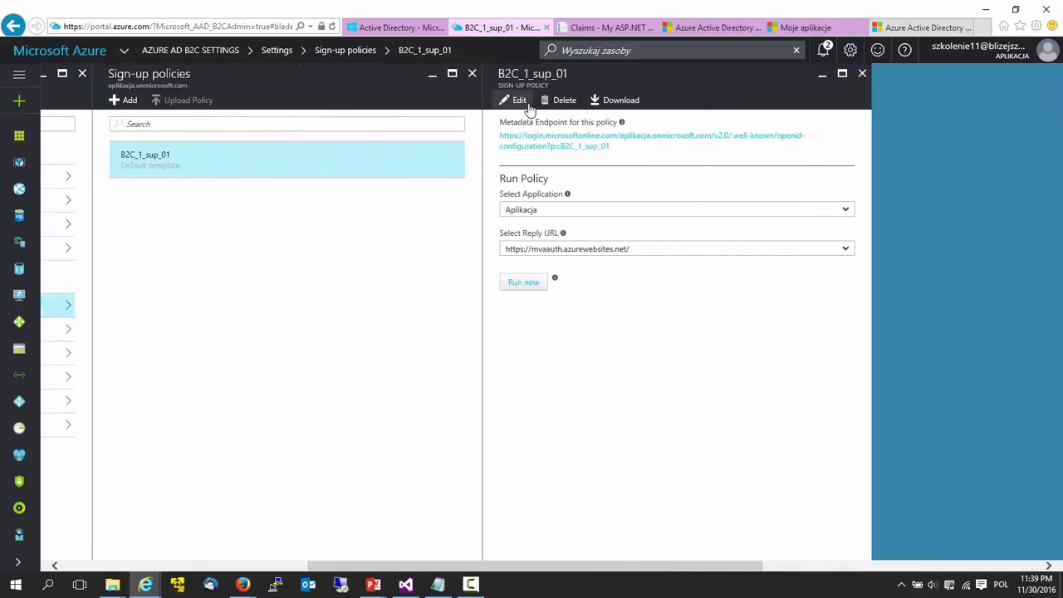
# Close the policy panels and open the B2C_1_sin_02 sign-in policy.
pyautogui.click(522, 101)
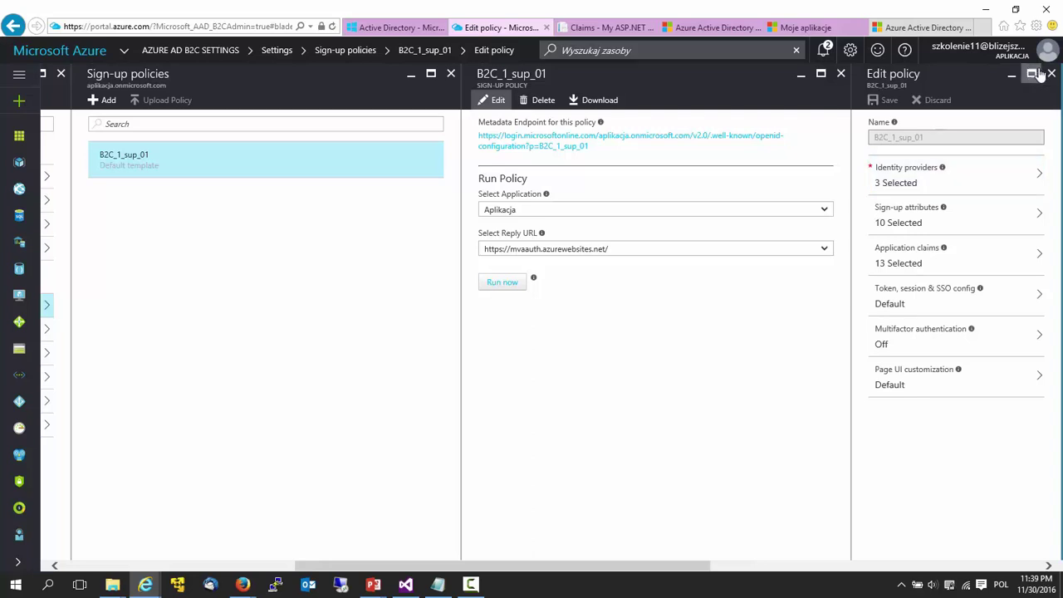
pyautogui.press('Escape')
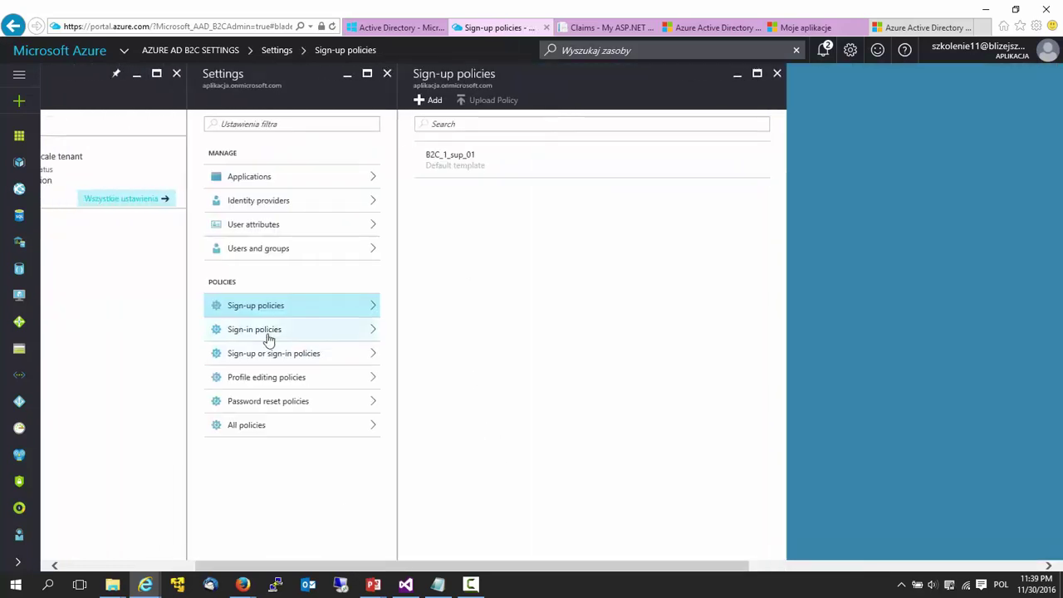
pyautogui.click(269, 332)
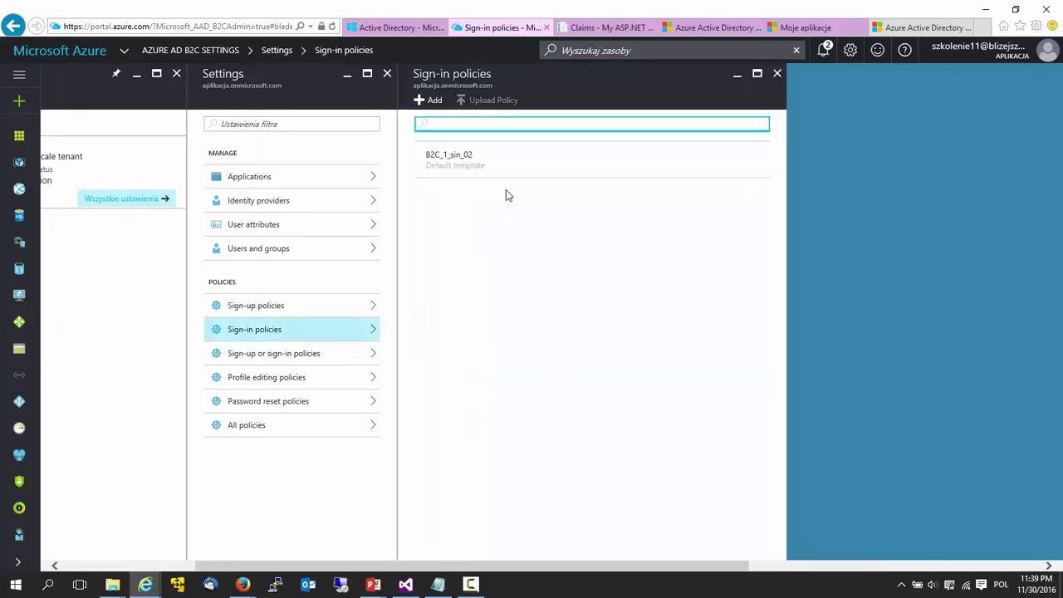
pyautogui.click(476, 160)
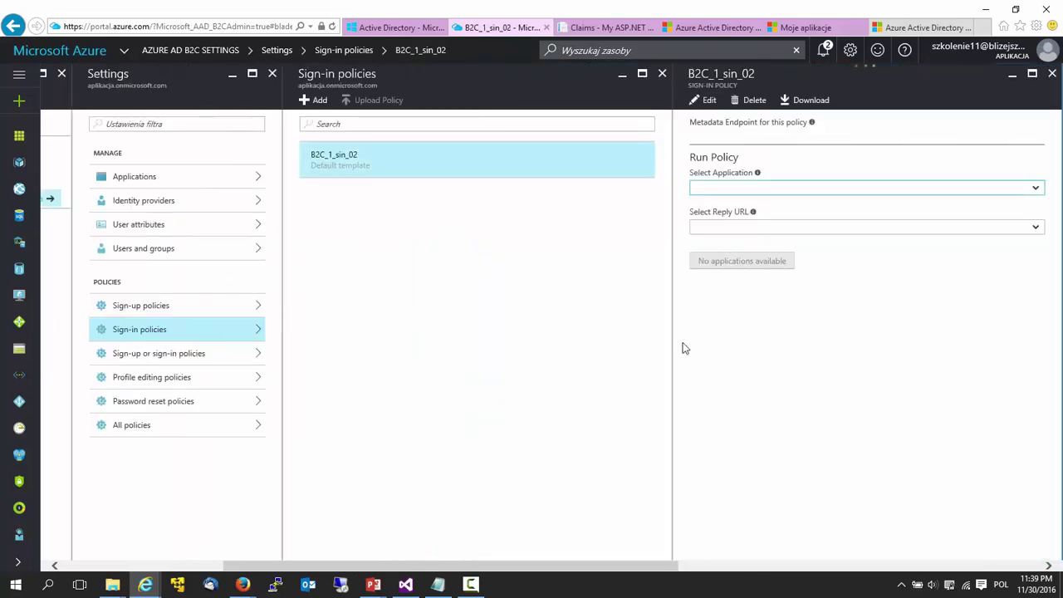
# Add the LiveID and FB identity providers to B2C_1_sin_02 and save the policy.
pyautogui.click(708, 101)
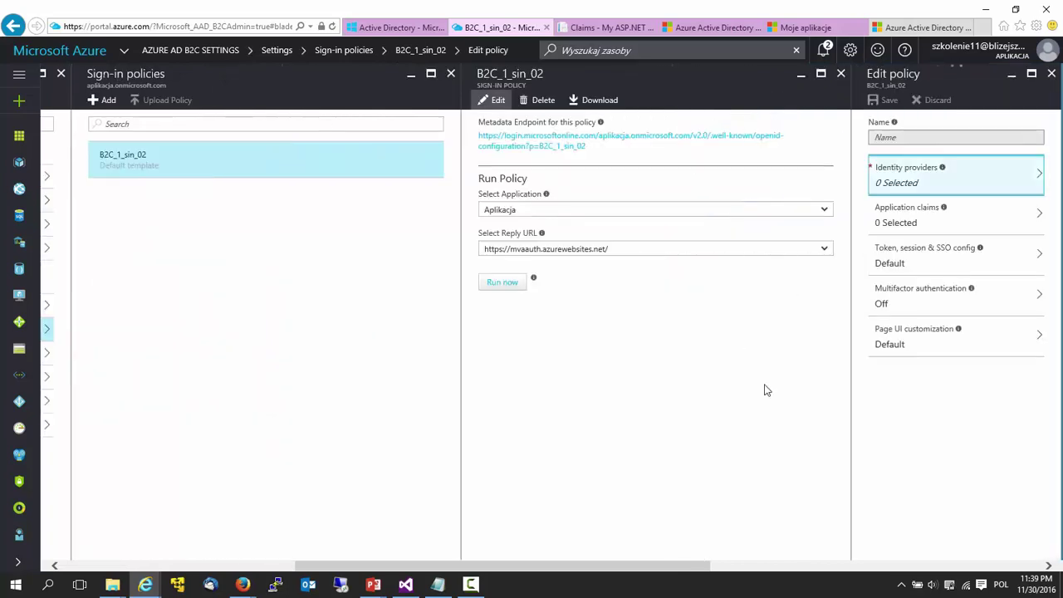
pyautogui.click(985, 182)
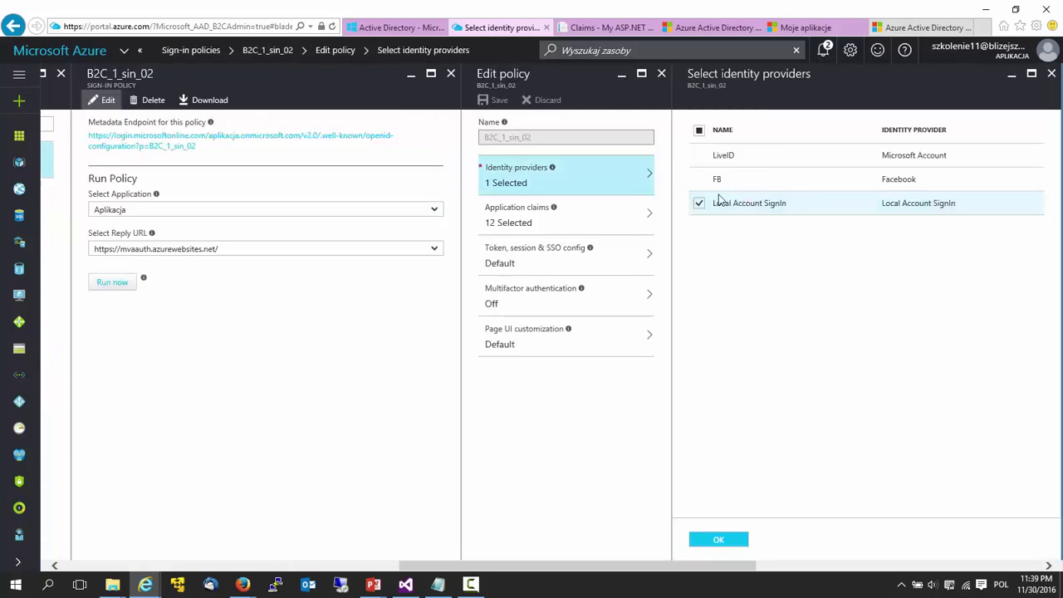
pyautogui.click(700, 180)
pyautogui.click(700, 156)
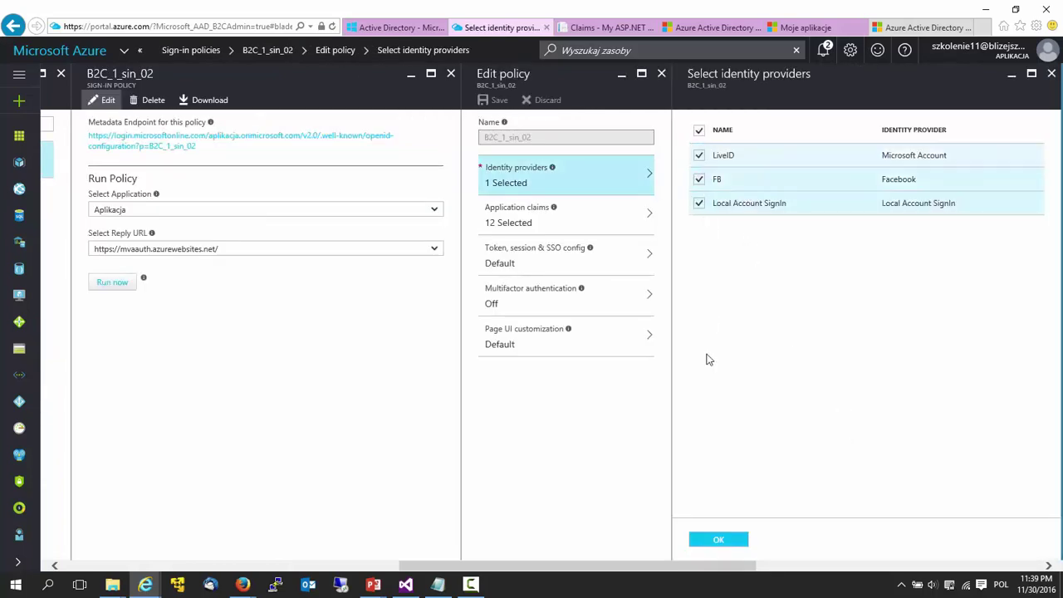
pyautogui.click(717, 541)
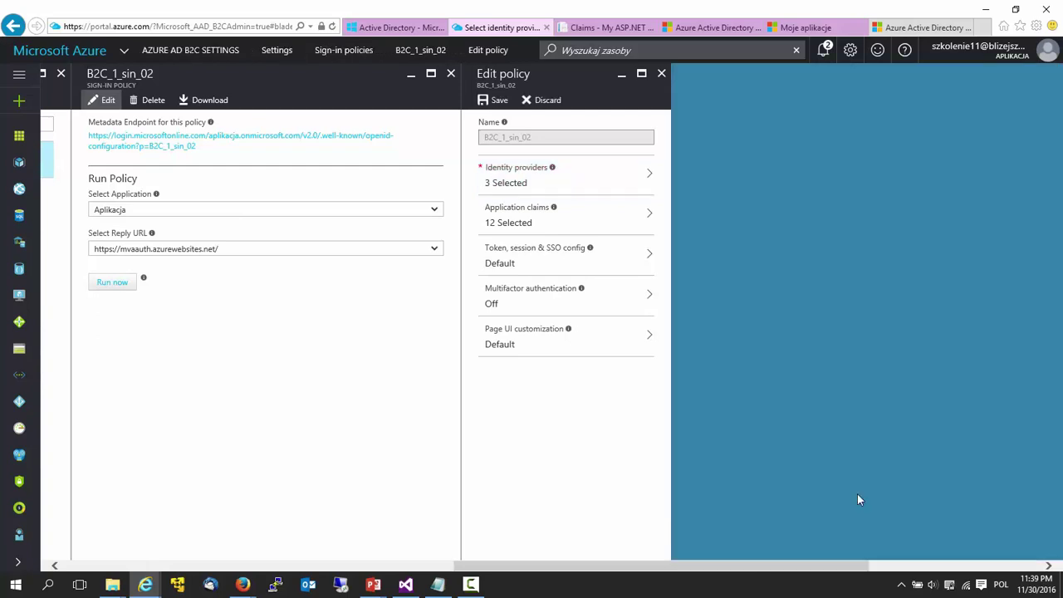
pyautogui.click(498, 103)
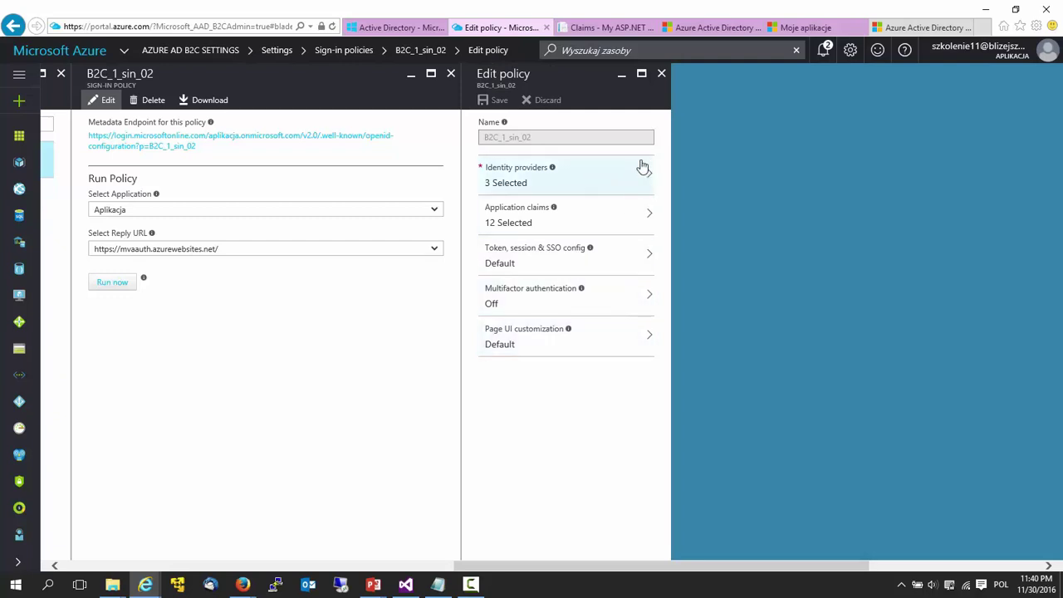
# Close the policy editor, then reopen it to confirm the three providers and close it again.
pyautogui.click(661, 73)
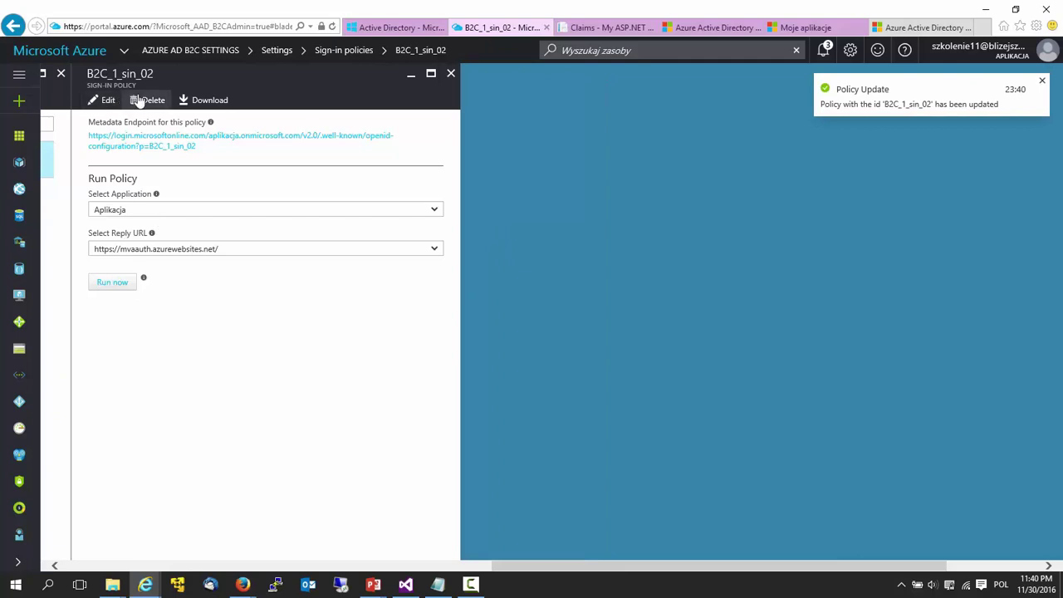
pyautogui.click(107, 99)
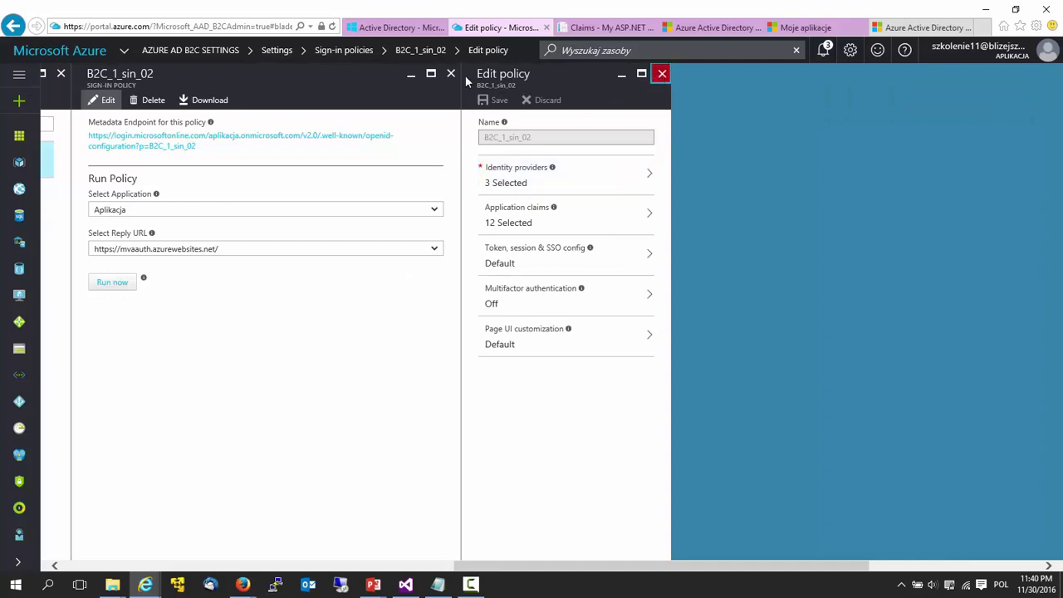
pyautogui.click(661, 73)
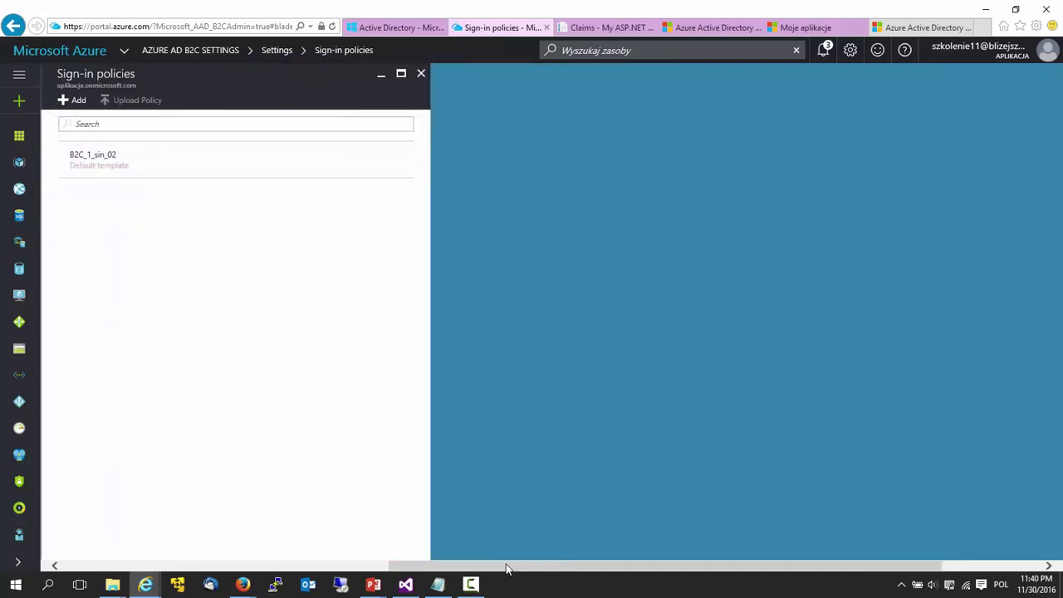
pyautogui.moveTo(506, 568); pyautogui.dragTo(363, 570)
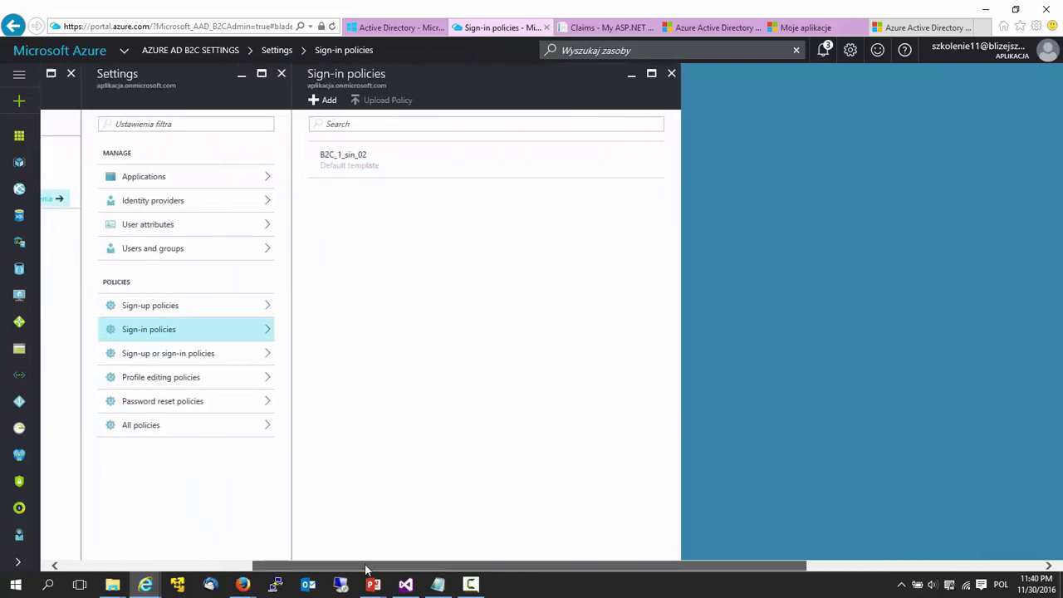
# Add LiveID and FB to the B2C_1_pe profile editing policy, save it, and close the editor.
pyautogui.click(249, 386)
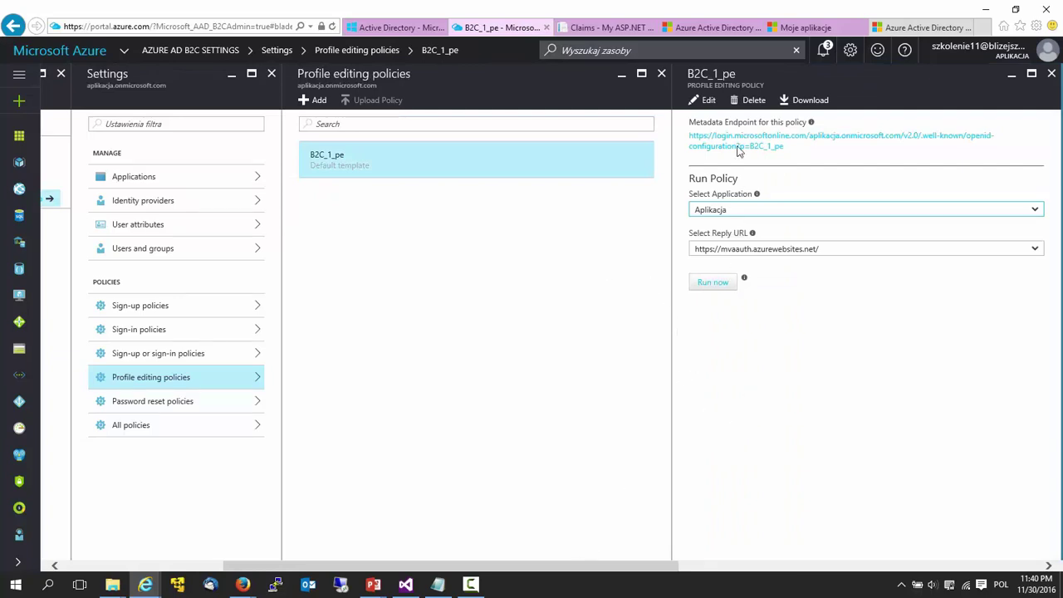
pyautogui.click(708, 106)
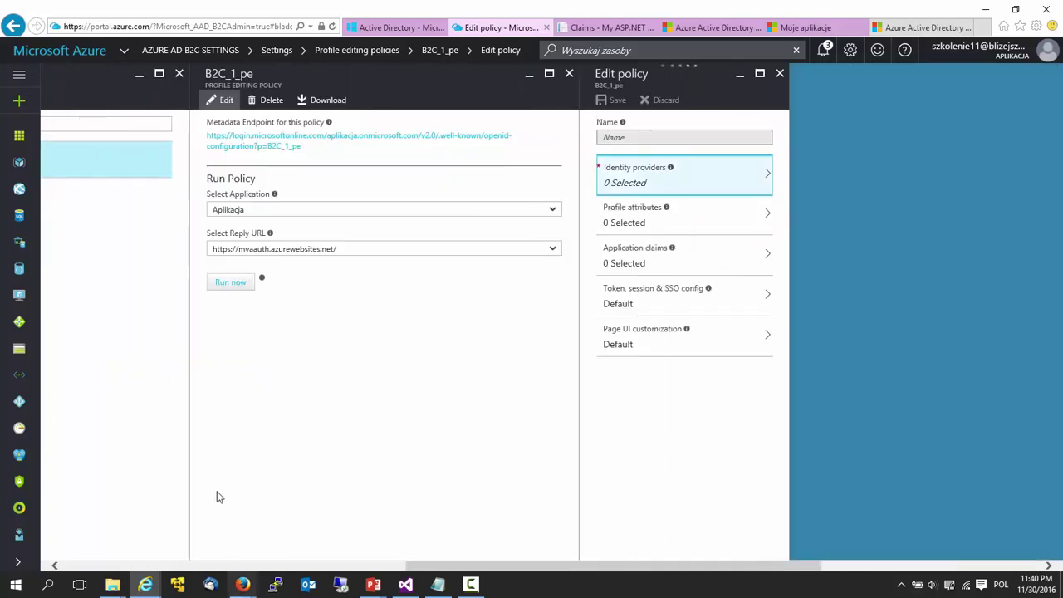
pyautogui.click(626, 182)
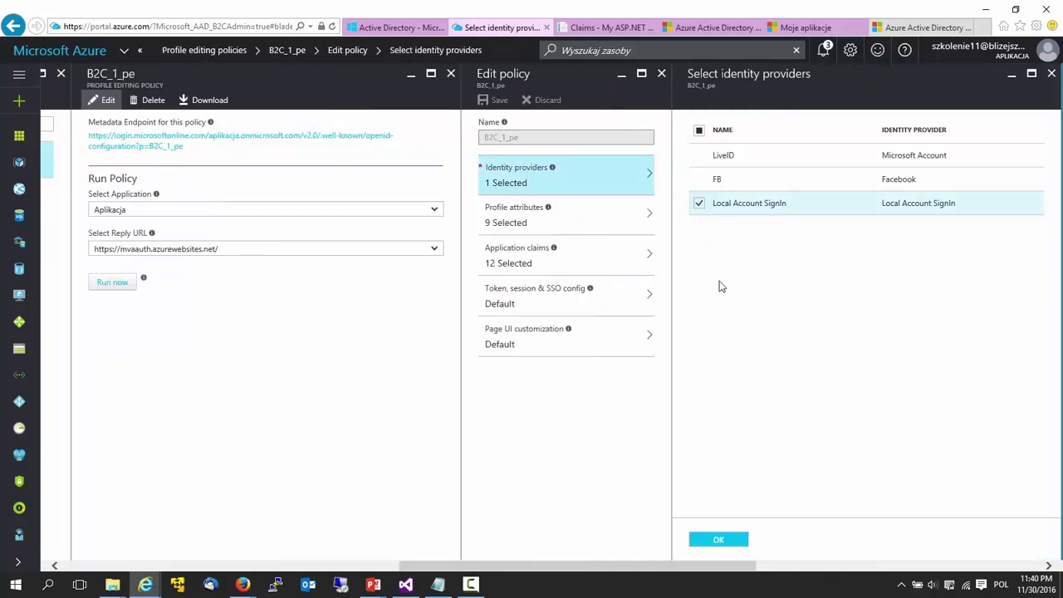
pyautogui.click(700, 180)
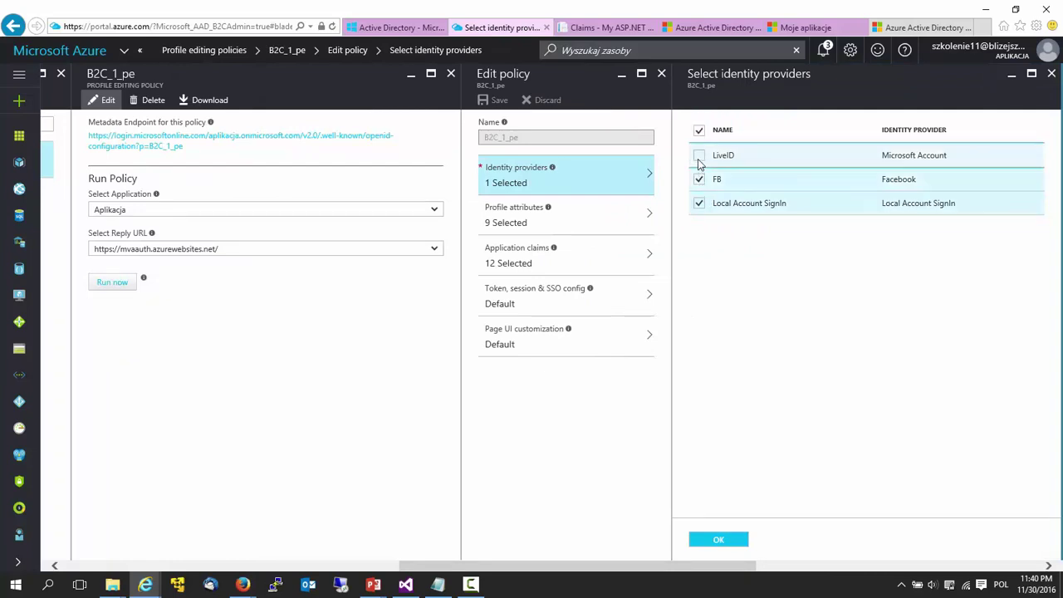
pyautogui.click(698, 155)
pyautogui.click(720, 541)
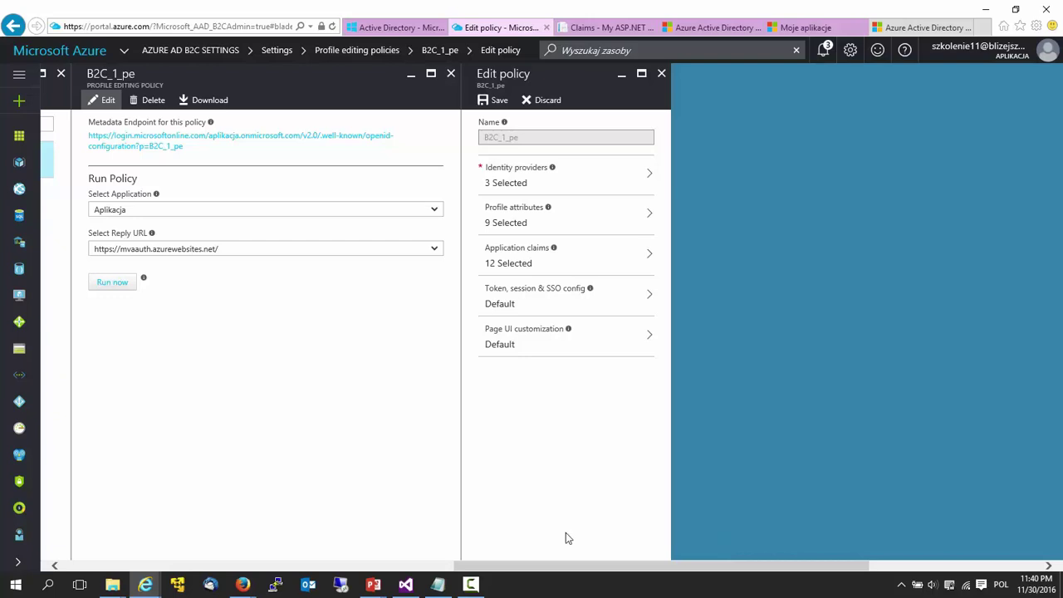
pyautogui.click(493, 102)
pyautogui.click(656, 75)
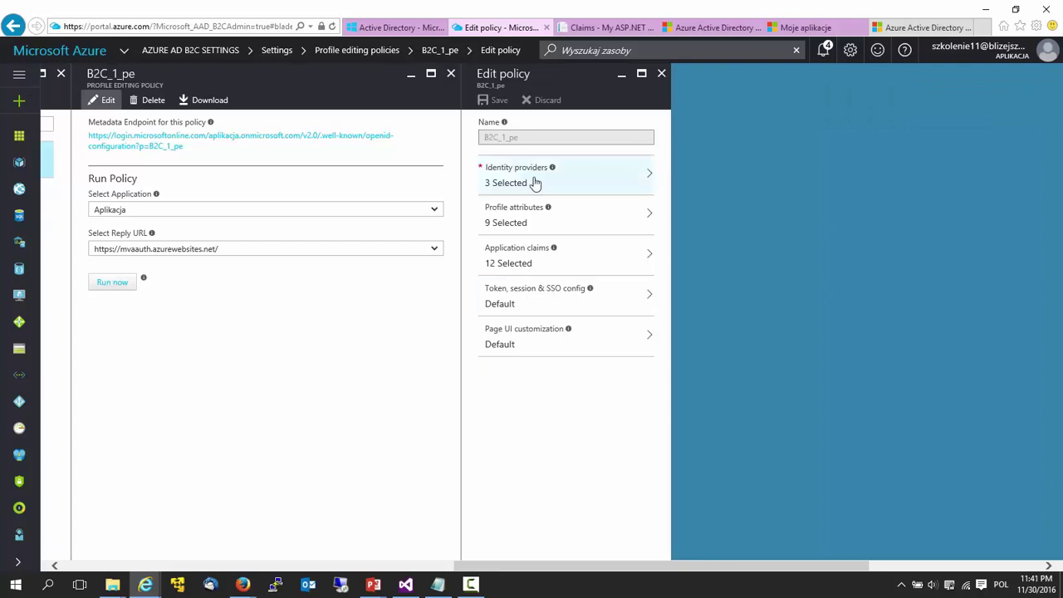
pyautogui.click(662, 74)
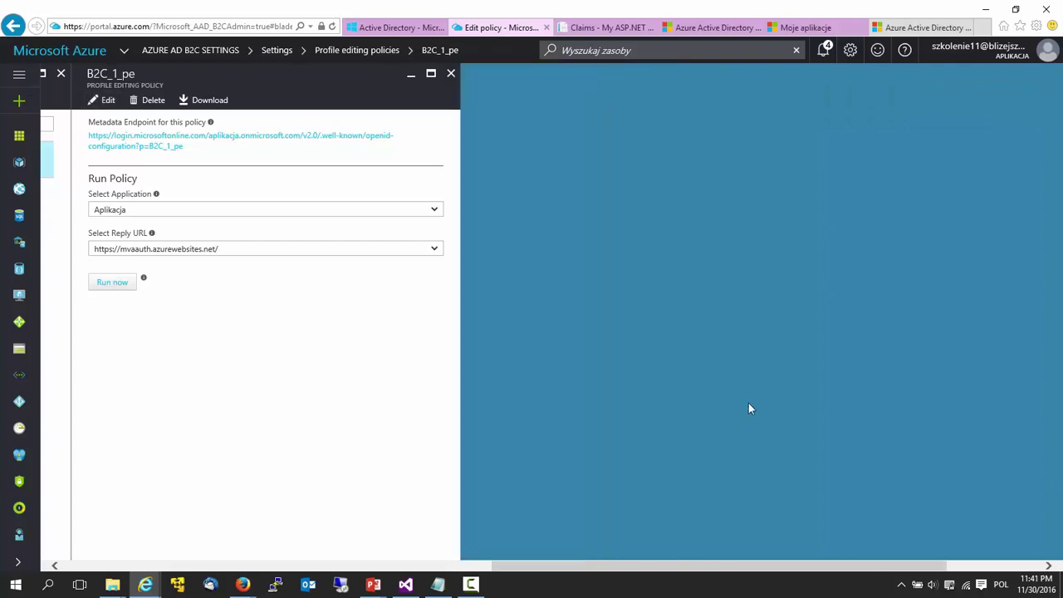
# Copy the app's base web address from the Claims page tab.
pyautogui.click(484, 578)
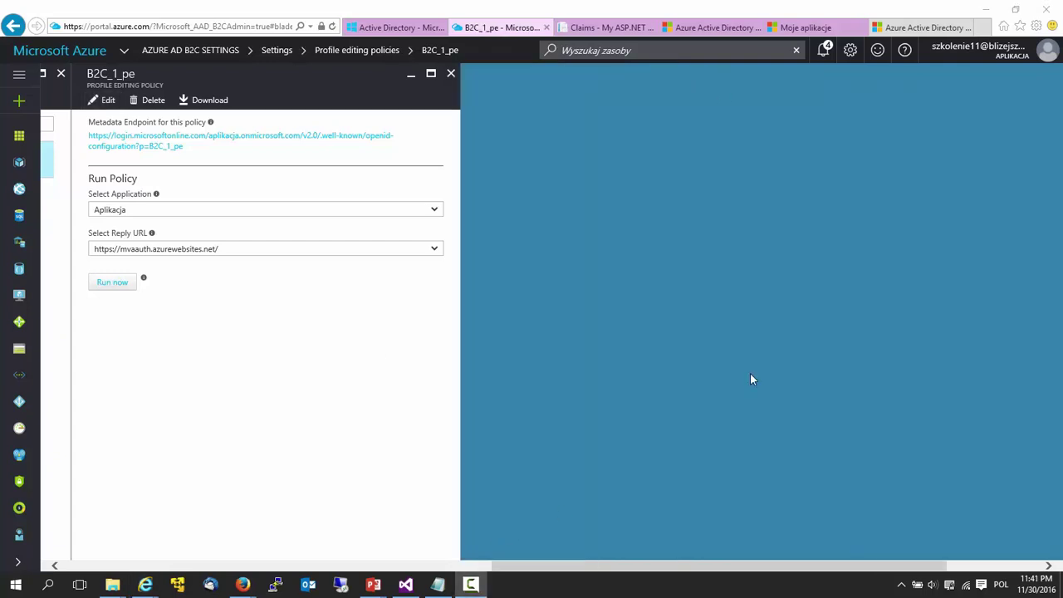
pyautogui.click(513, 31)
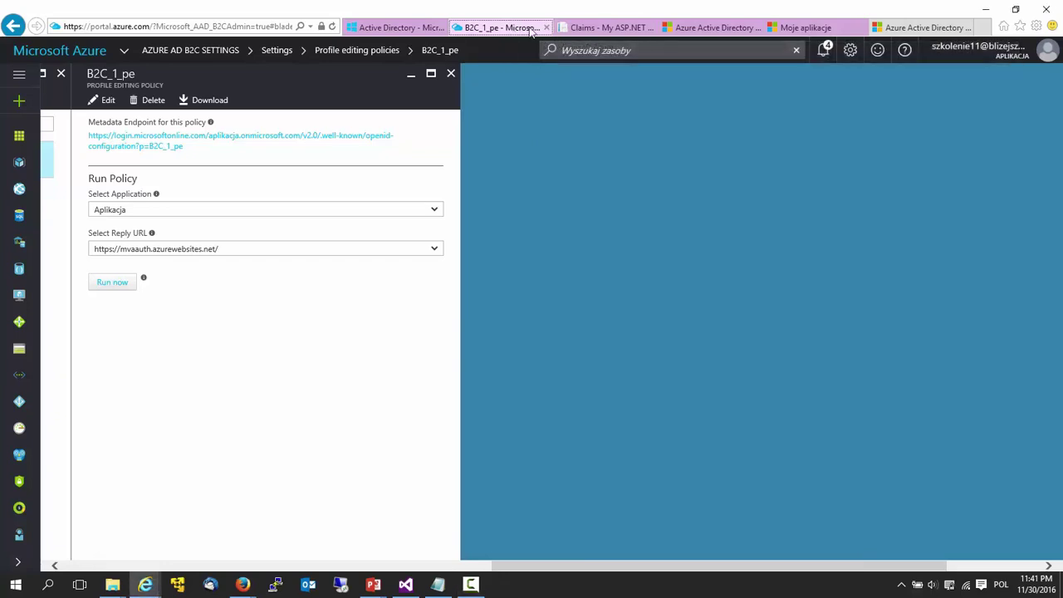
pyautogui.click(608, 27)
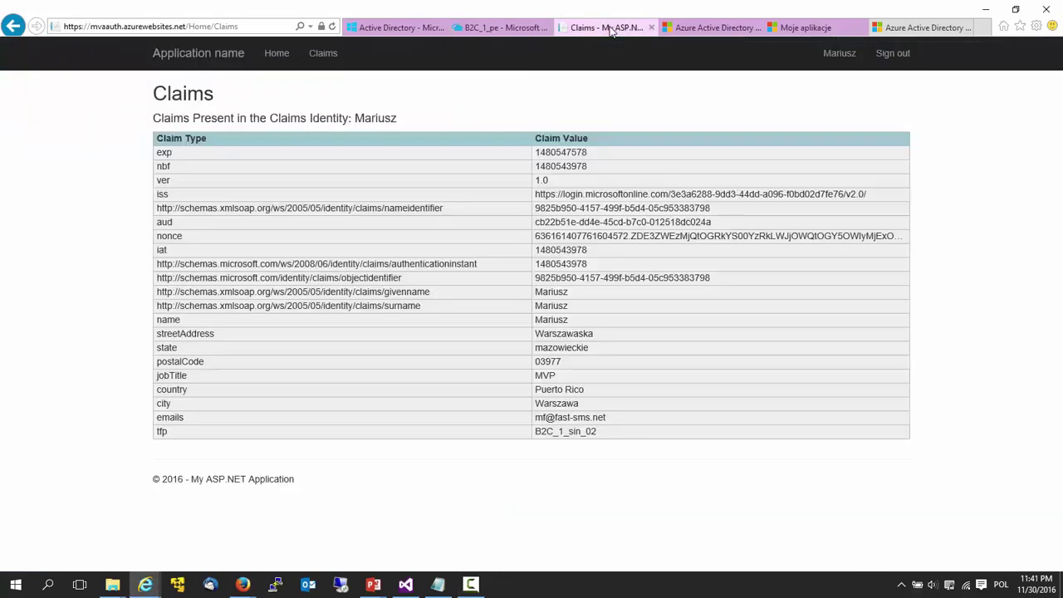
pyautogui.click(184, 27)
pyautogui.click(188, 26)
pyautogui.moveTo(189, 26); pyautogui.dragTo(65, 25)
pyautogui.hotkey('ctrl', 'c')
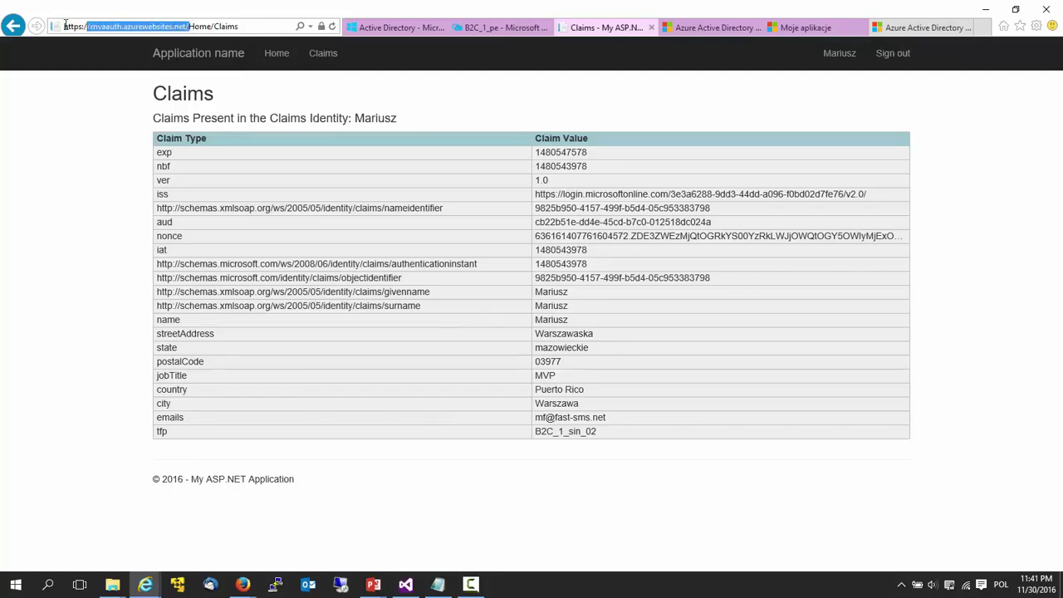
# Load mvaauth.azurewebsites.net in a new InPrivate tab and maximize the window.
pyautogui.click(145, 584)
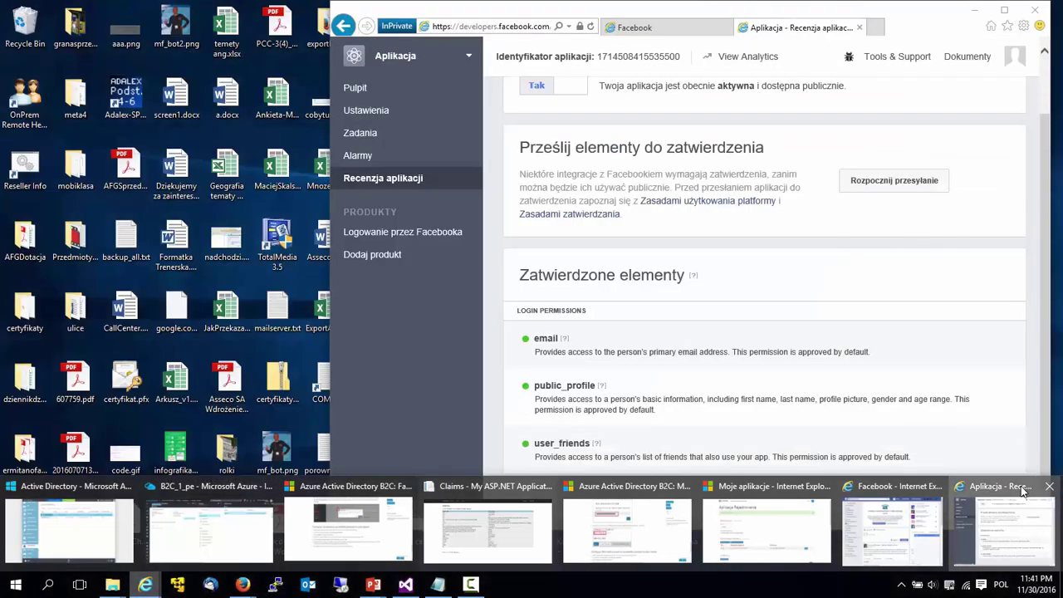
pyautogui.click(1023, 492)
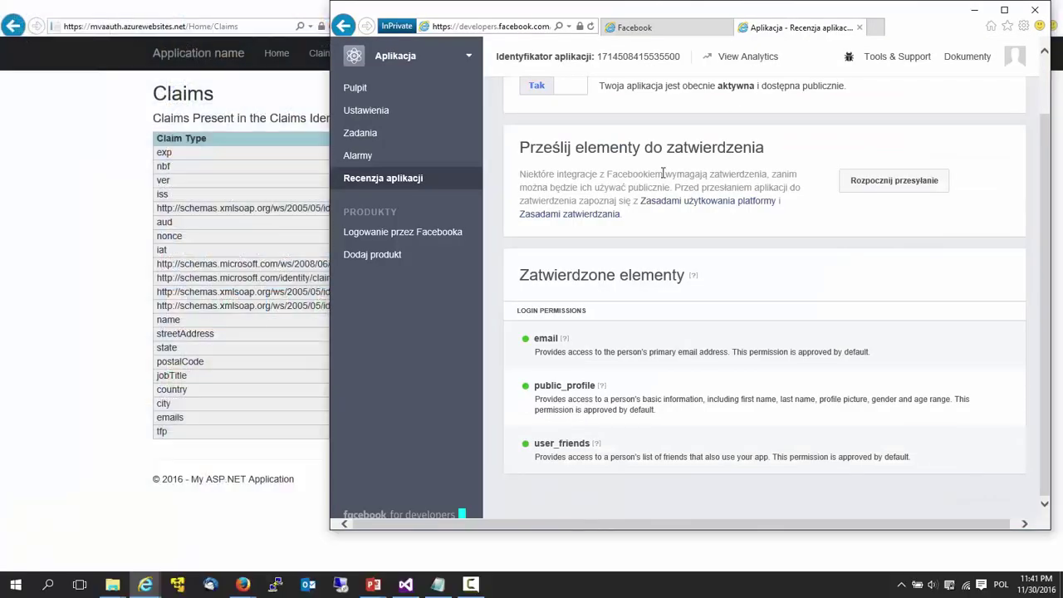
pyautogui.click(873, 27)
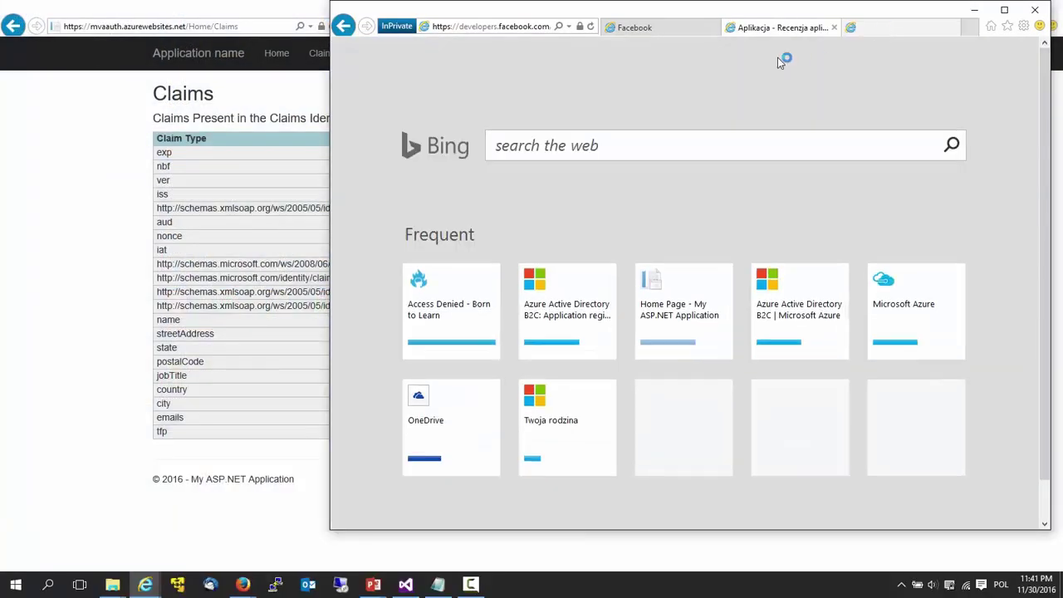
pyautogui.click(494, 31)
pyautogui.hotkey('ctrl', 'a')
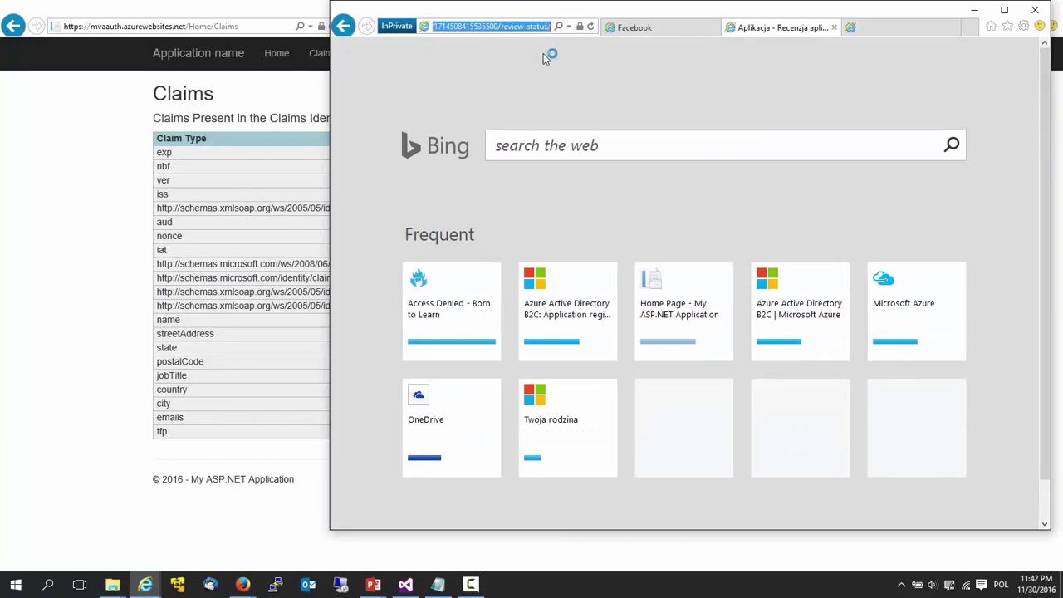
pyautogui.press('BackSpace')
pyautogui.hotkey('ctrl', 'v')
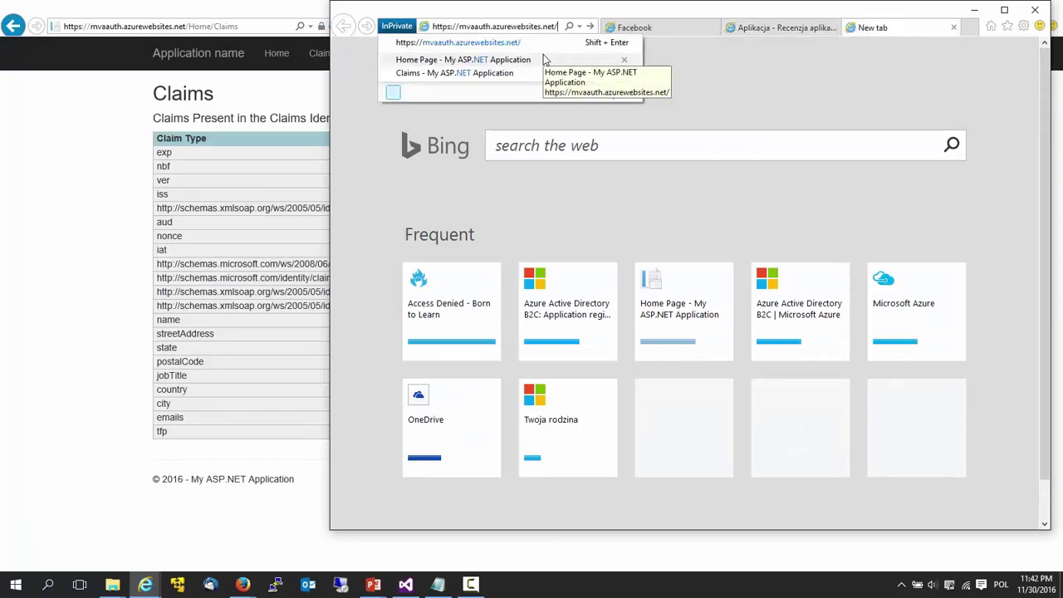
pyautogui.click(544, 59)
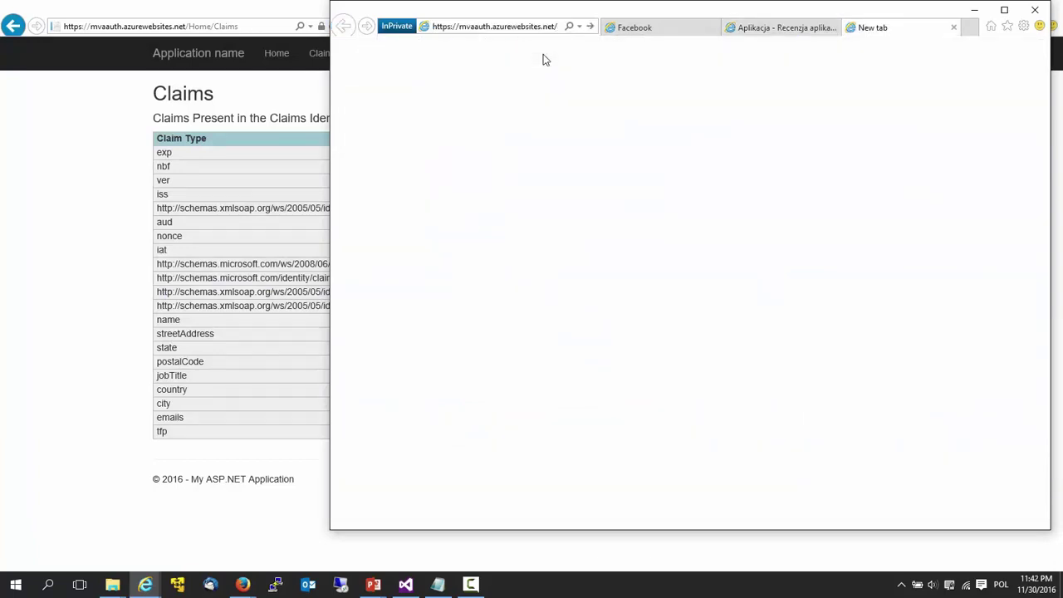
pyautogui.click(1003, 11)
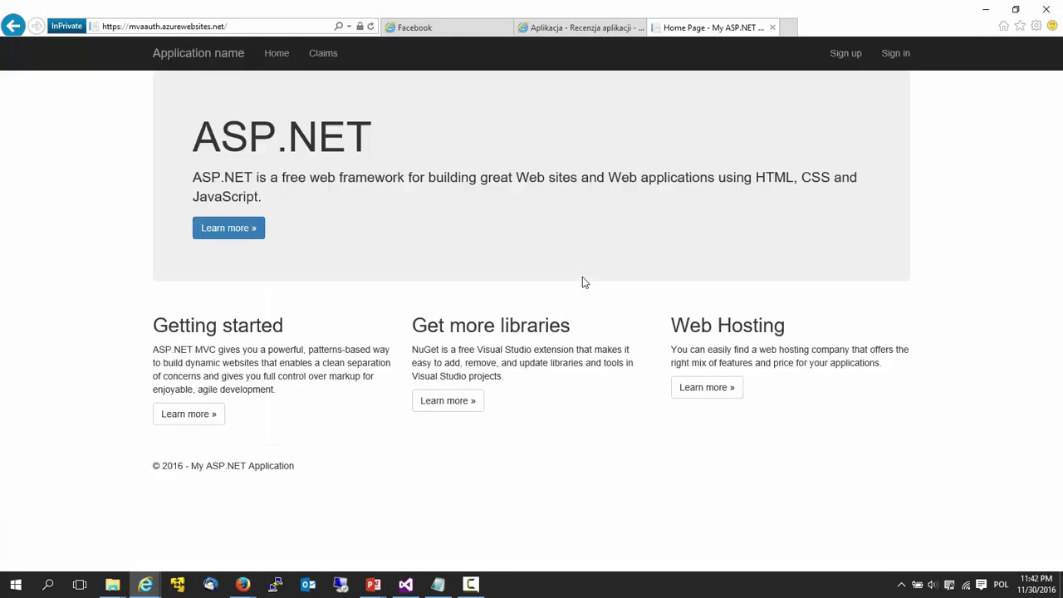
# Start a Facebook sign-up in the app and continue as the Facebook user.
pyautogui.click(842, 57)
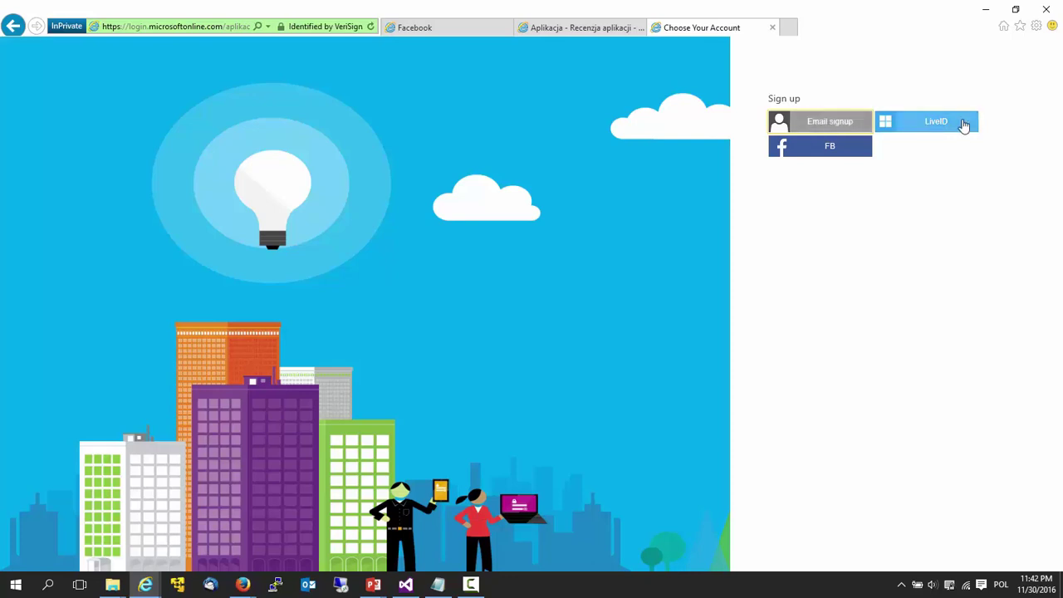
pyautogui.click(826, 149)
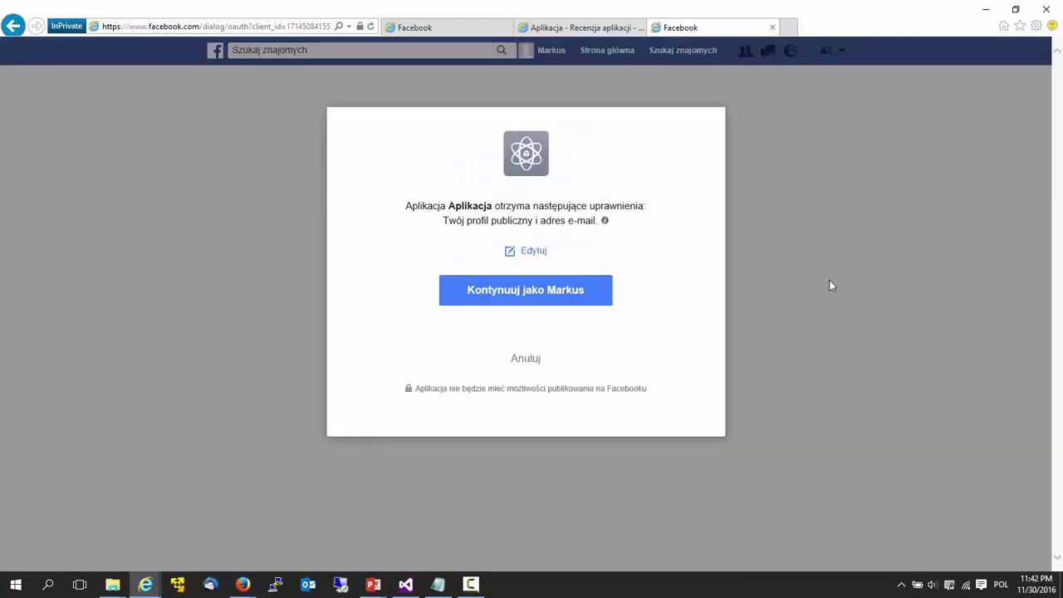
pyautogui.click(553, 298)
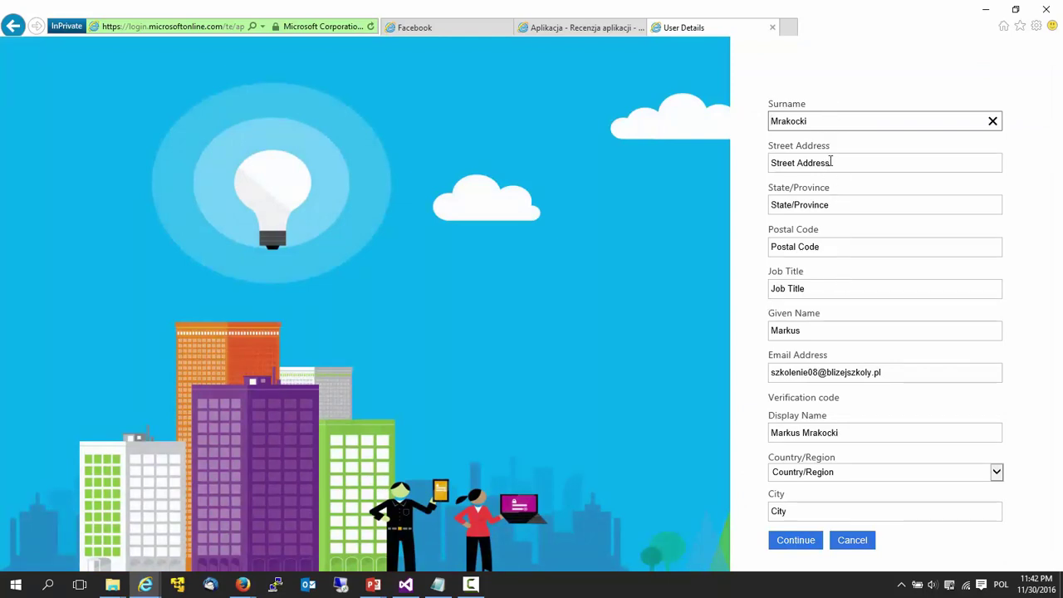
# Fill in the street address, country Poland and city 'Wa', and submit the User Details form.
pyautogui.click(831, 162)
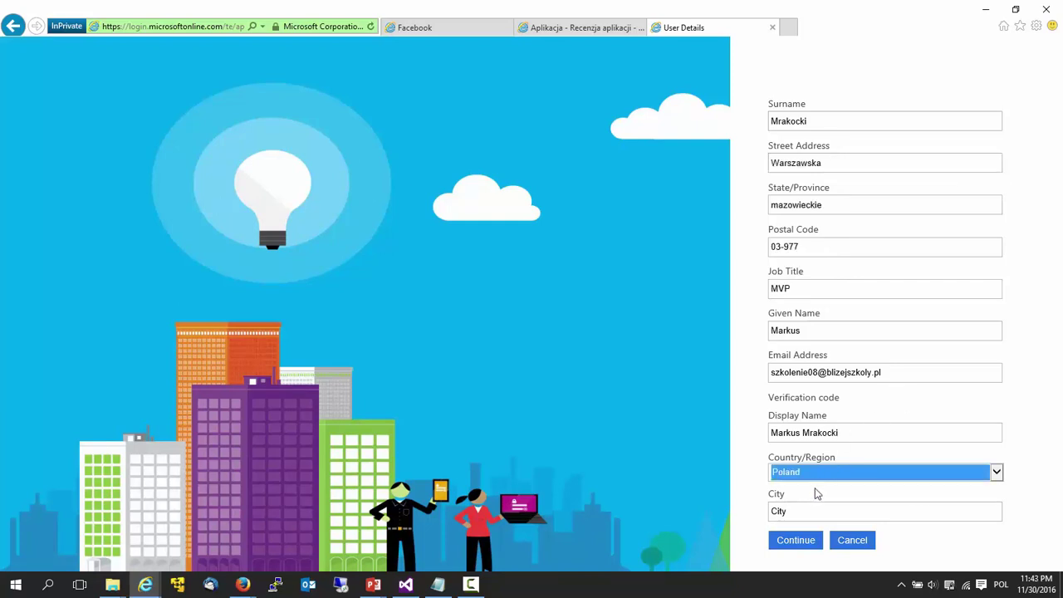
pyautogui.click(812, 509)
pyautogui.write('Warsaw')
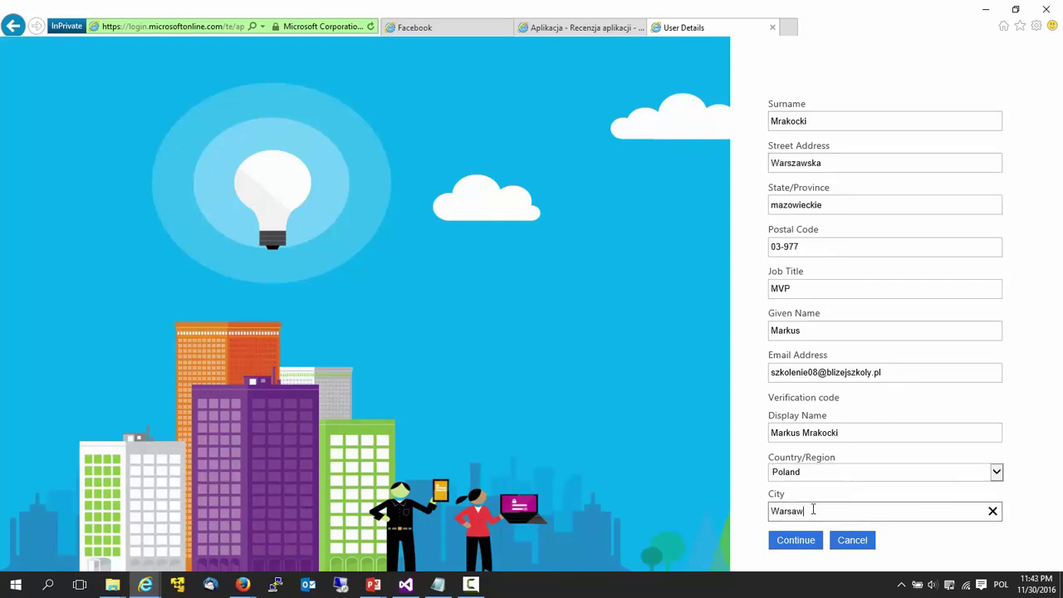
pyautogui.click(802, 541)
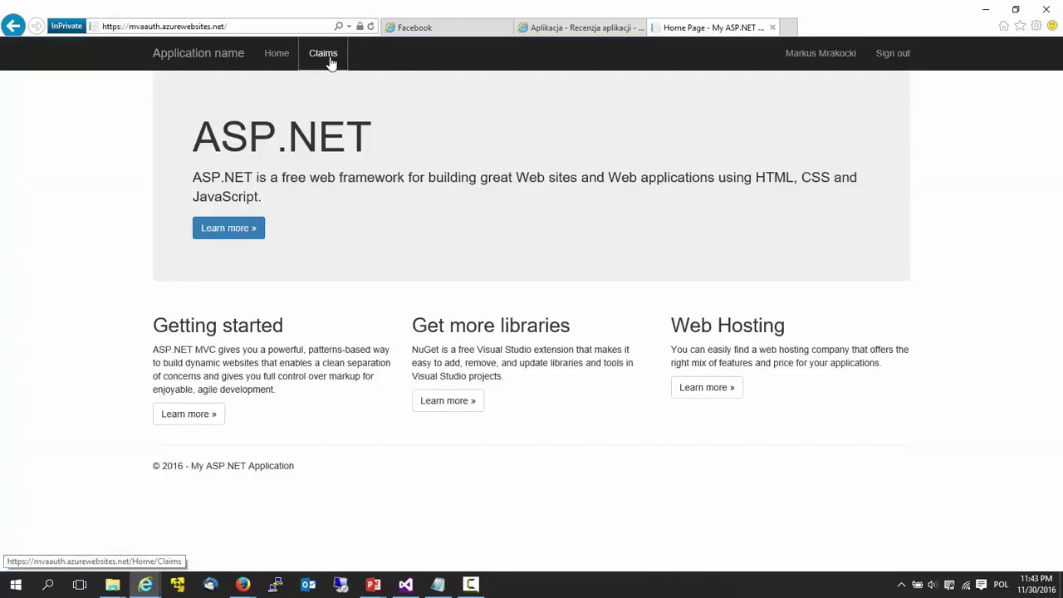
# View the Facebook user's claims table, sign out, and start a new sign-up with LiveID.
pyautogui.click(323, 53)
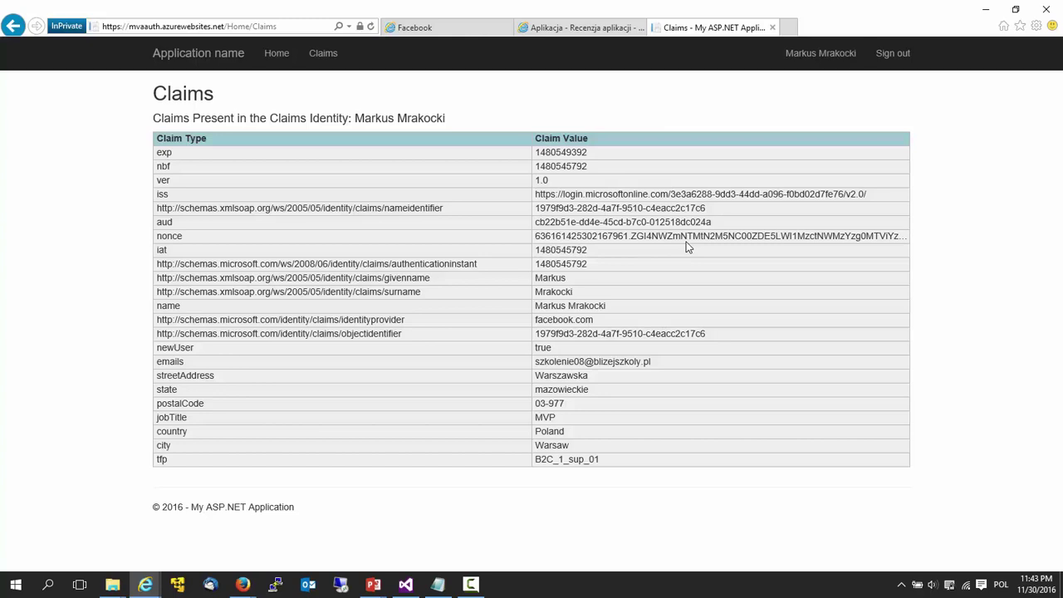
pyautogui.click(892, 54)
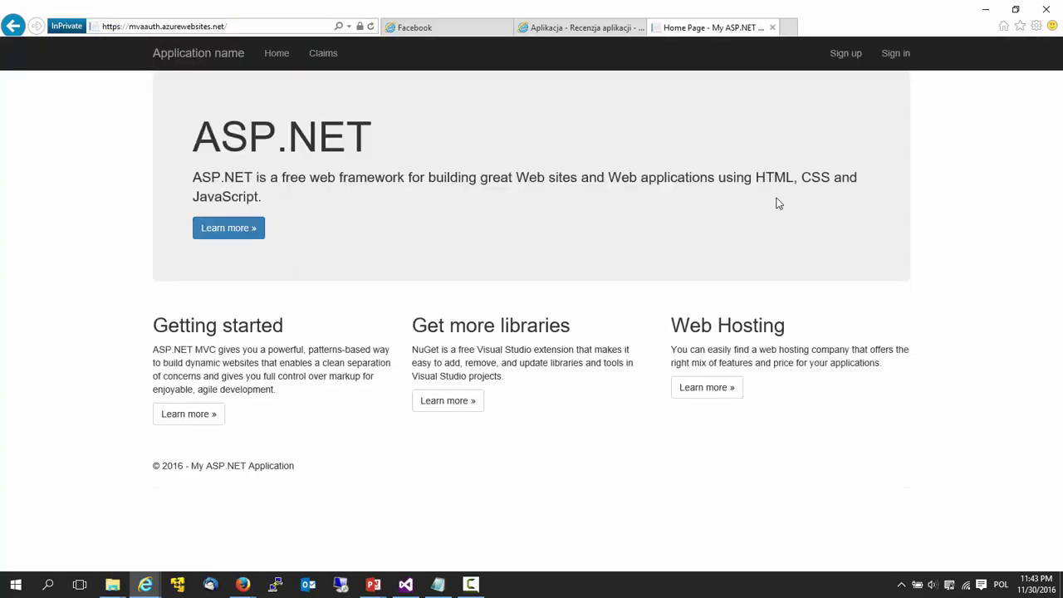
pyautogui.click(845, 53)
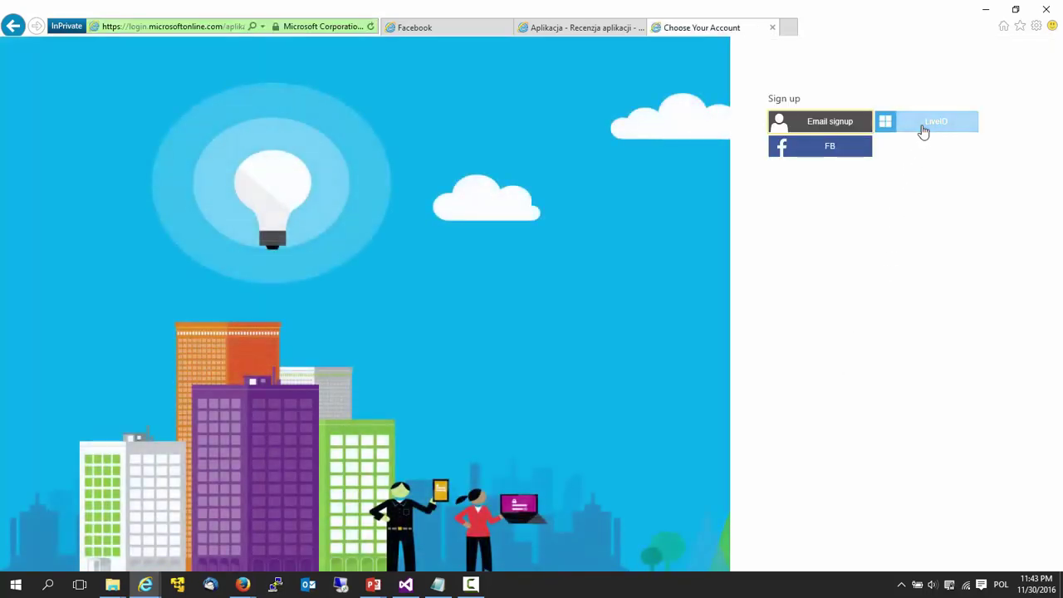
pyautogui.click(924, 131)
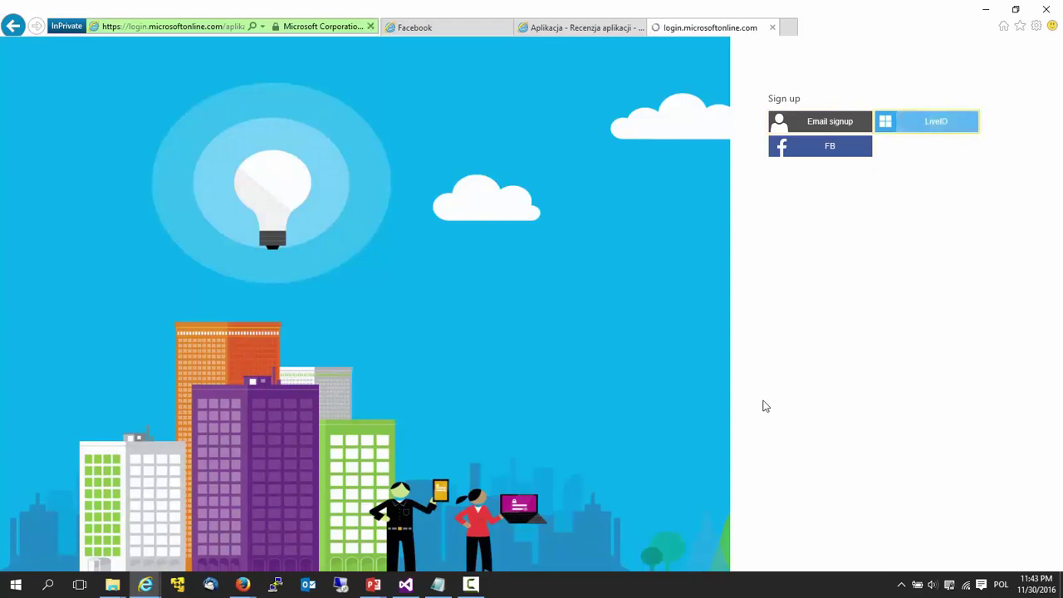